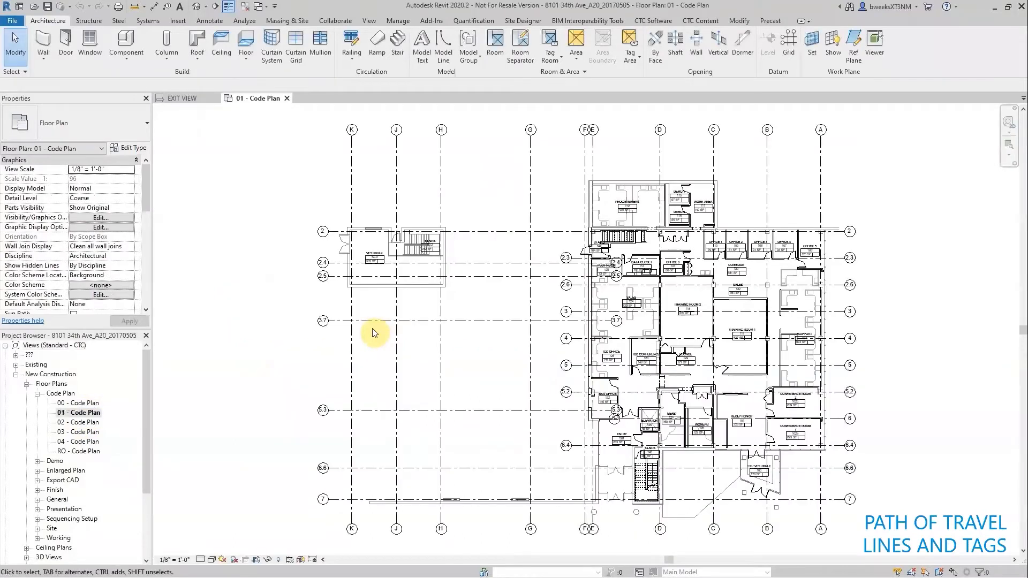
Step: Open the Route Analysis Settings and review the full list of model categories that can be ignored as obstacles
{"action": "left_click", "coordinate": [251, 24]}
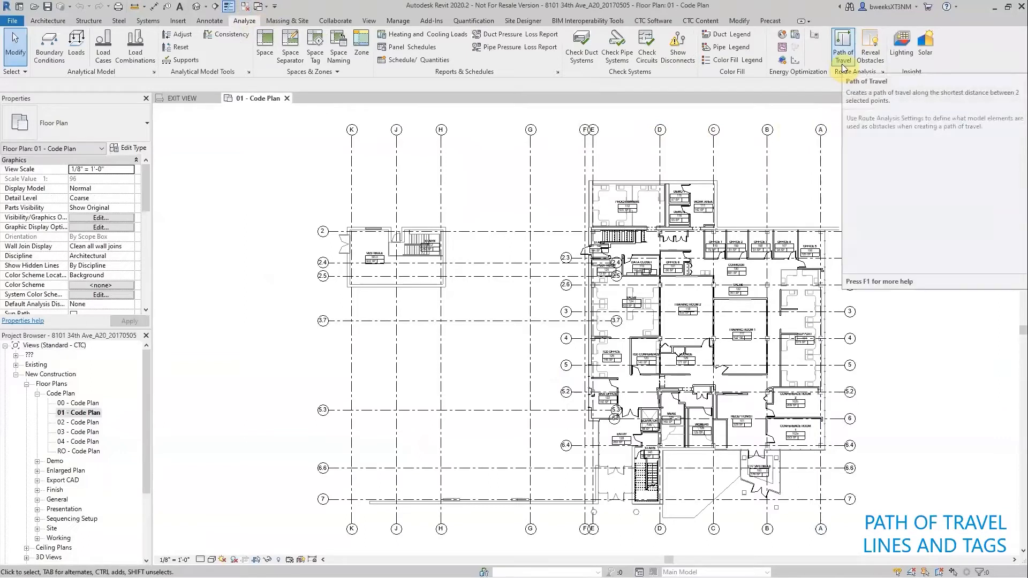
{"action": "left_click", "coordinate": [882, 71]}
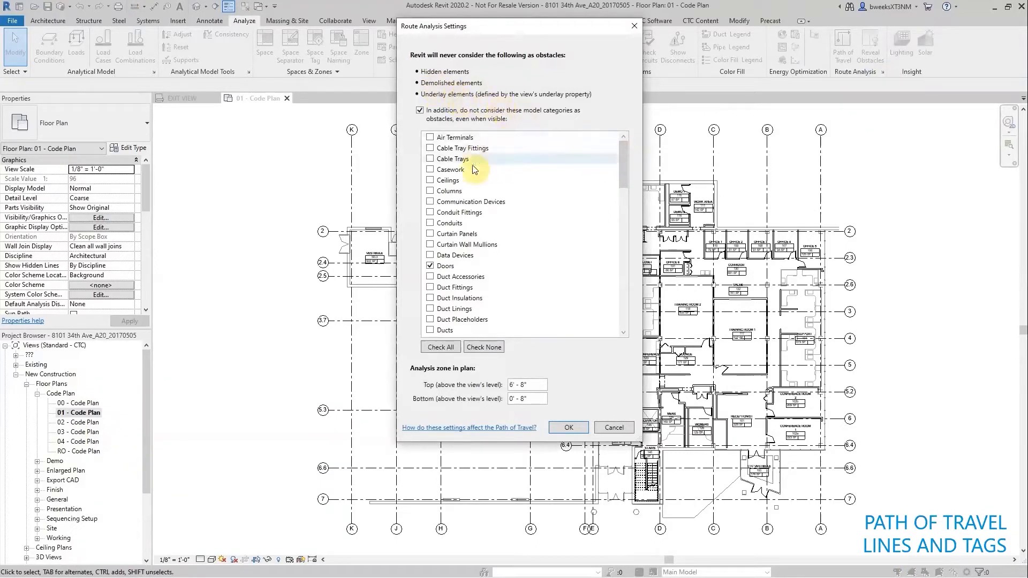
{"action": "scroll", "coordinate": [496, 191], "scroll_direction": "down", "scroll_amount": 3}
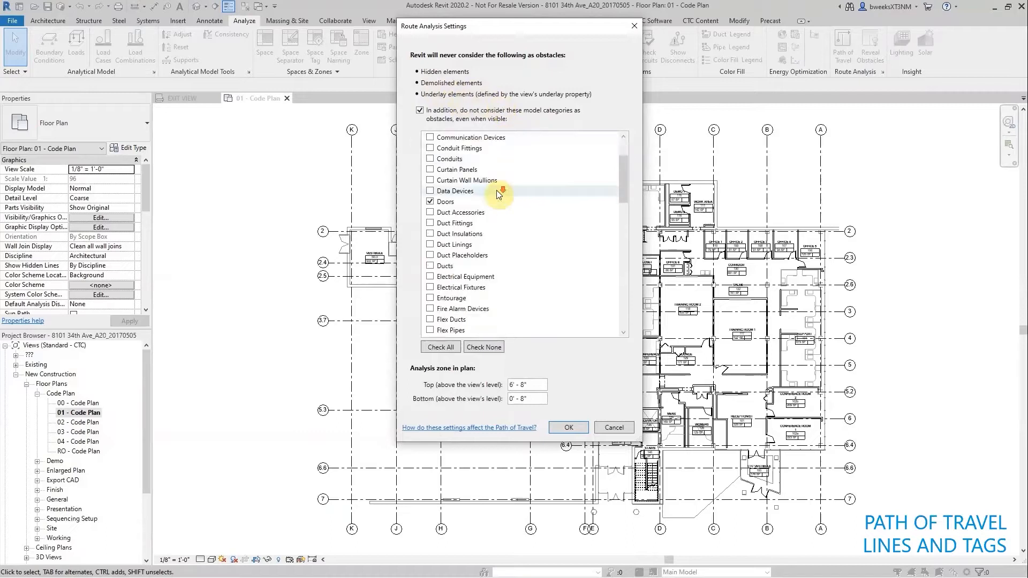
{"action": "scroll", "coordinate": [497, 191], "scroll_direction": "down", "scroll_amount": 4}
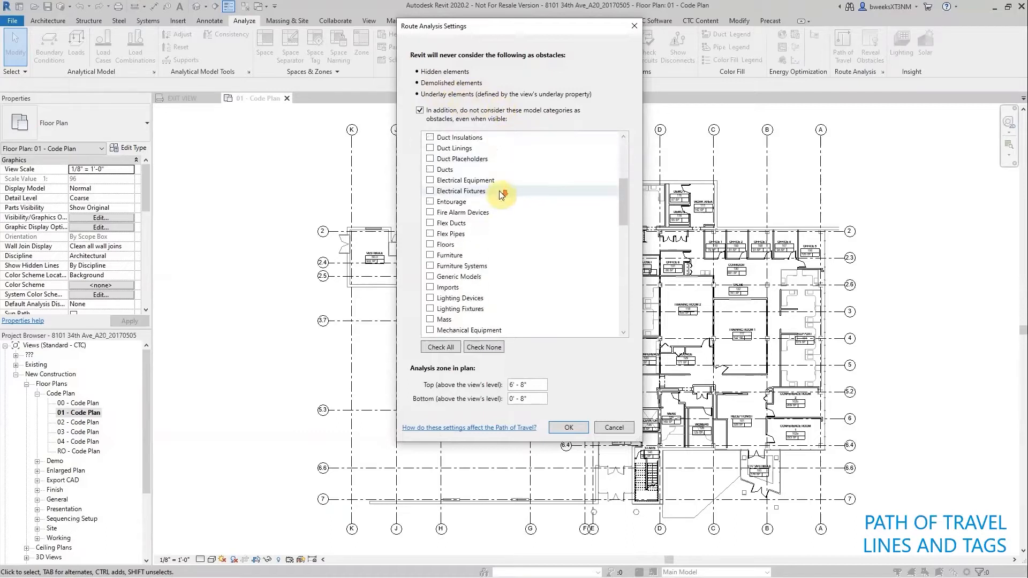
{"action": "scroll", "coordinate": [499, 191], "scroll_direction": "down", "scroll_amount": 3}
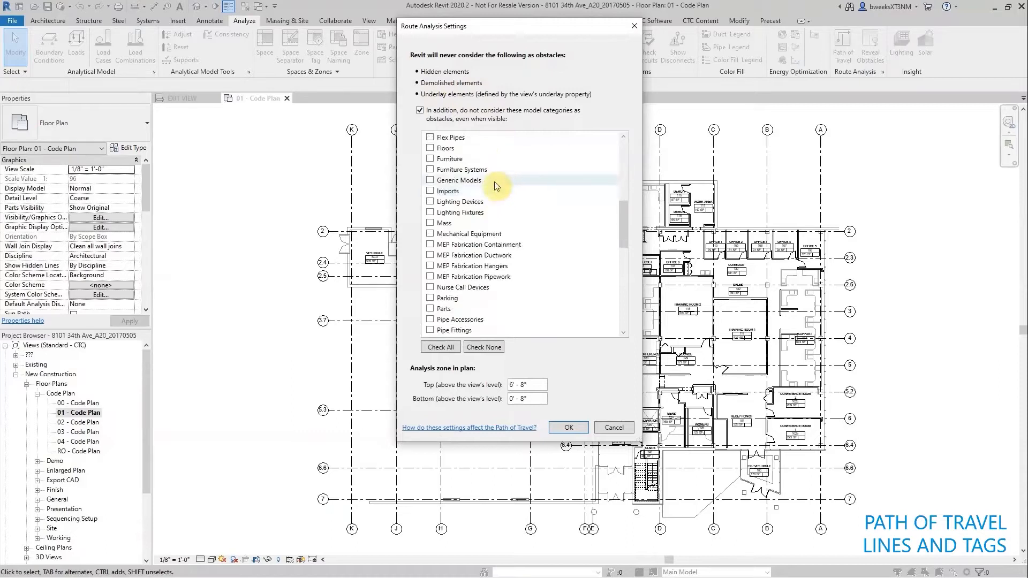
{"action": "scroll", "coordinate": [500, 186], "scroll_direction": "down", "scroll_amount": 4}
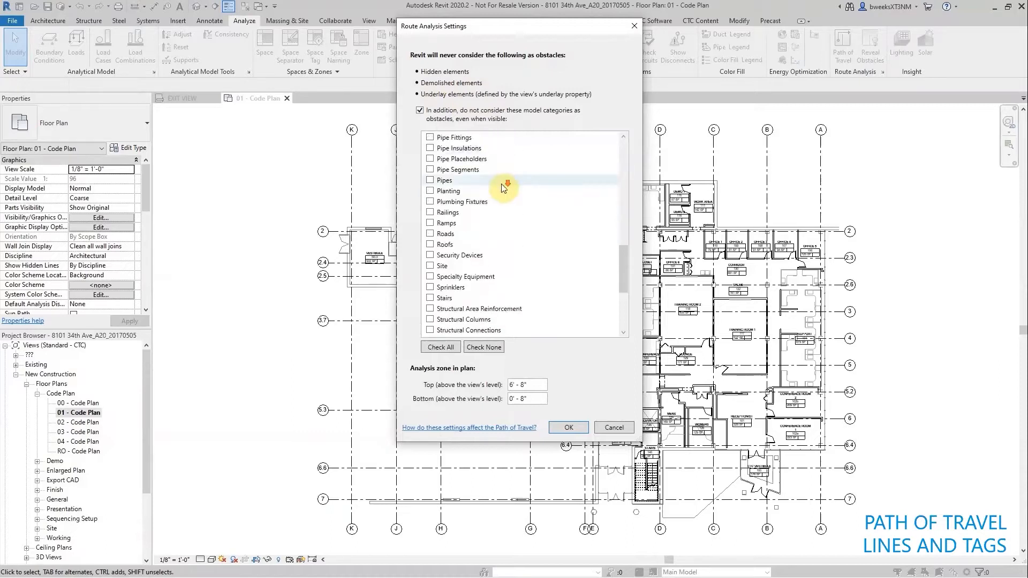
{"action": "scroll", "coordinate": [508, 188], "scroll_direction": "down", "scroll_amount": 5}
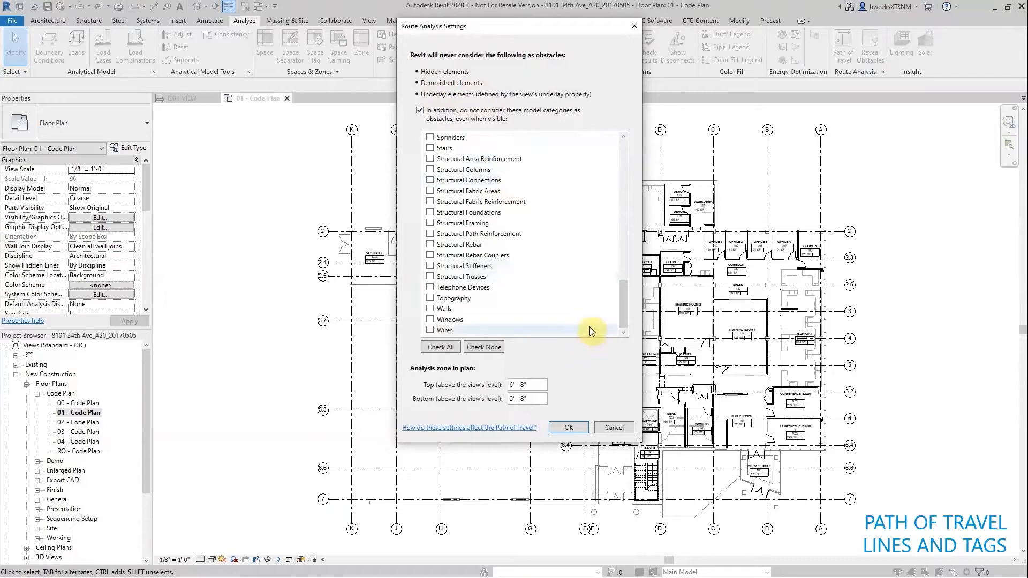
{"action": "left_click_drag", "start_coordinate": [620, 316], "coordinate": [608, 172]}
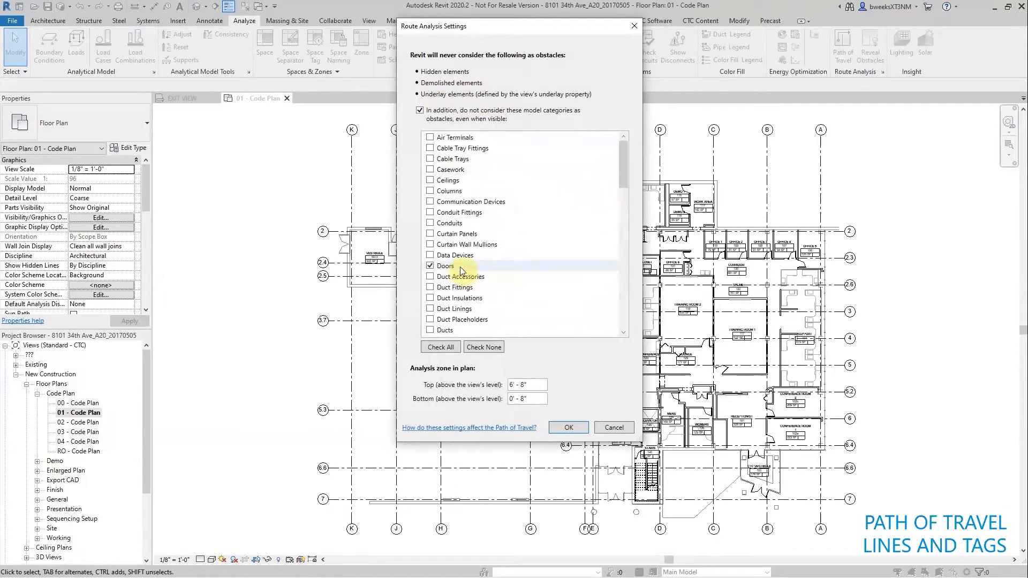
Step: Read the online help on how the settings affect the Path of Travel and accept the route analysis settings
{"action": "left_click", "coordinate": [517, 429]}
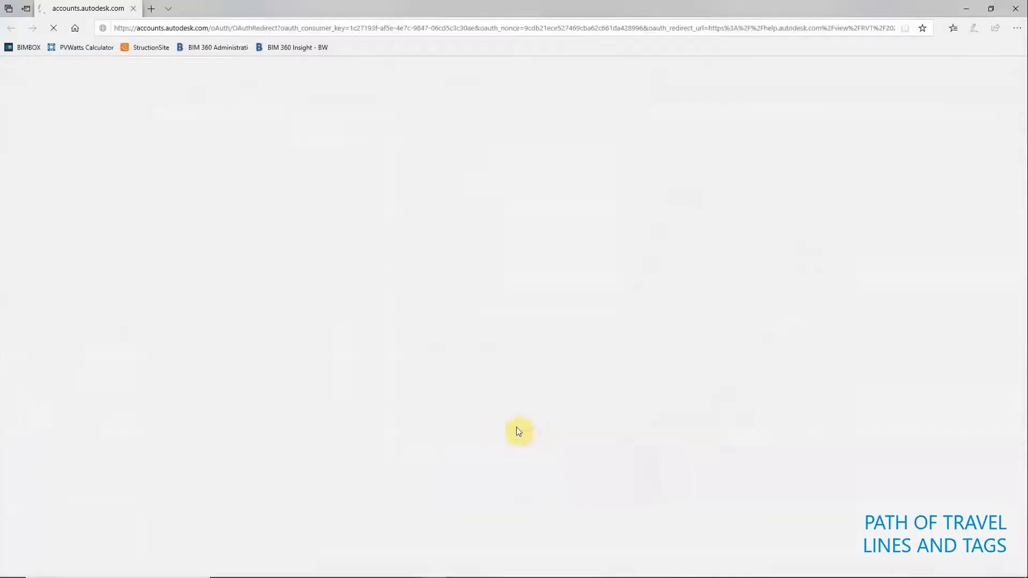
{"action": "scroll", "coordinate": [475, 384], "scroll_direction": "down", "scroll_amount": 3}
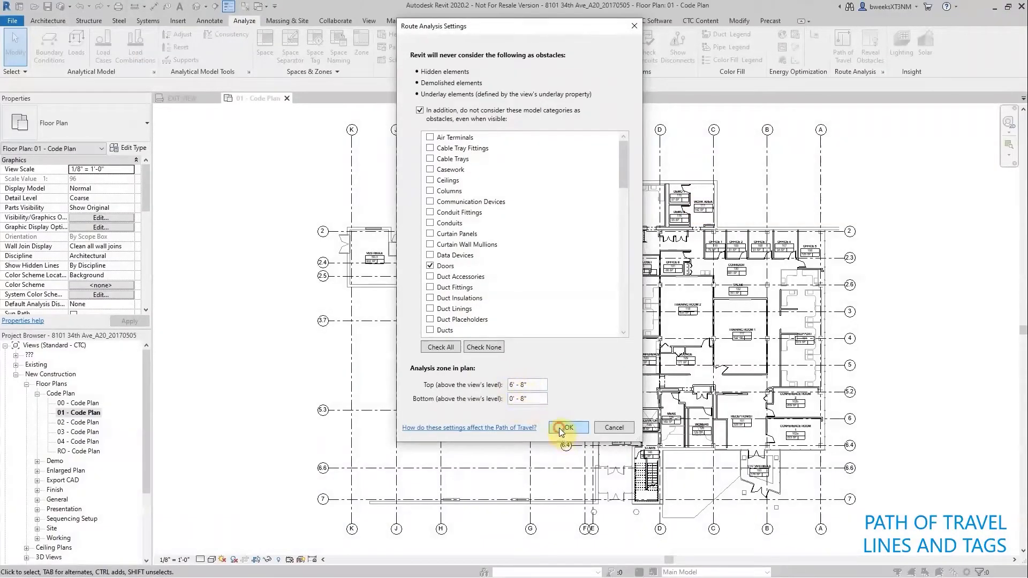
{"action": "left_click", "coordinate": [561, 428]}
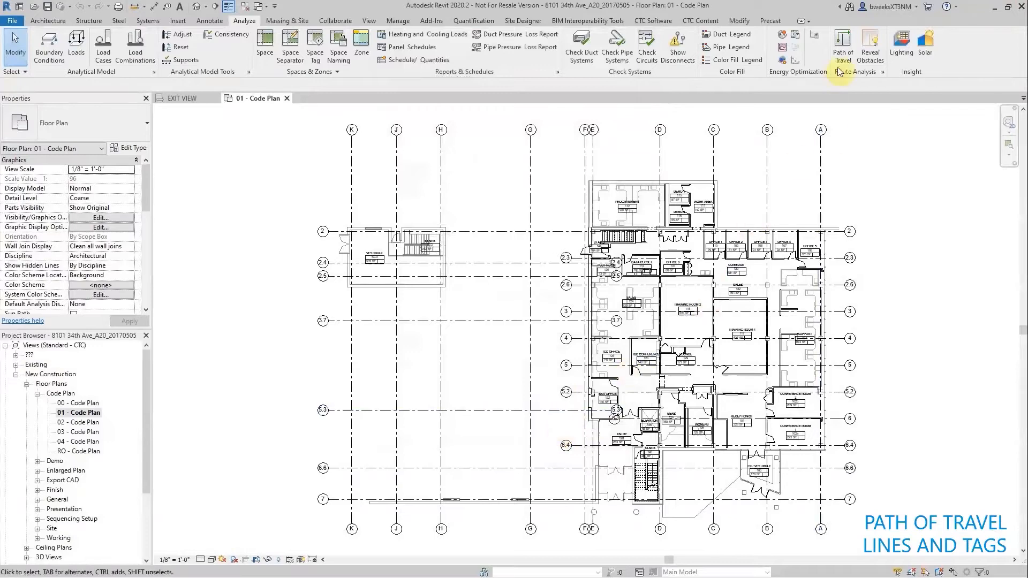
Step: Create a path of travel from the far corner of Office 5 to the doors between Receptionist and the CTC Vestibule
{"action": "left_click", "coordinate": [843, 49]}
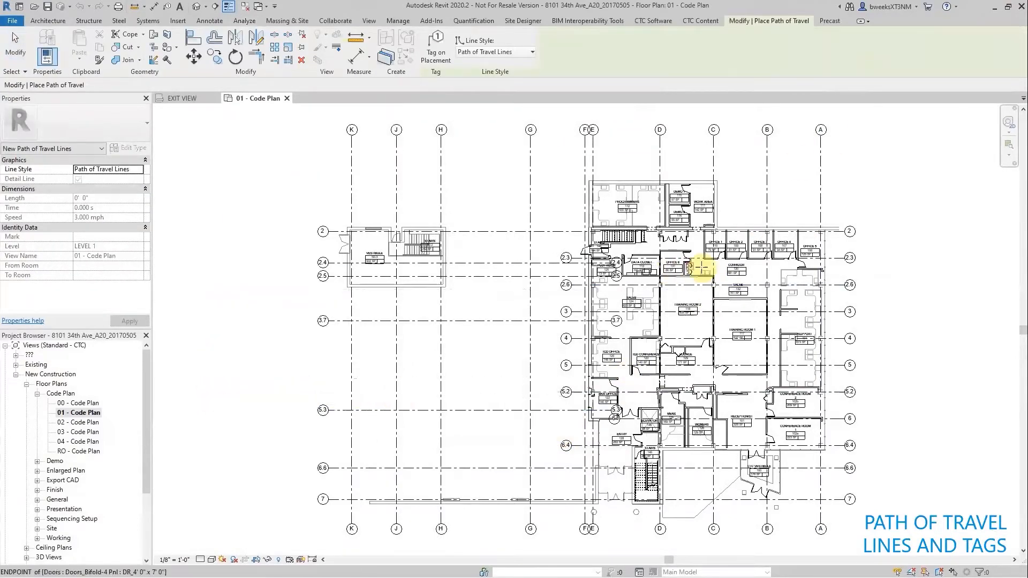
{"action": "scroll", "coordinate": [825, 233], "scroll_direction": "up", "scroll_amount": 8}
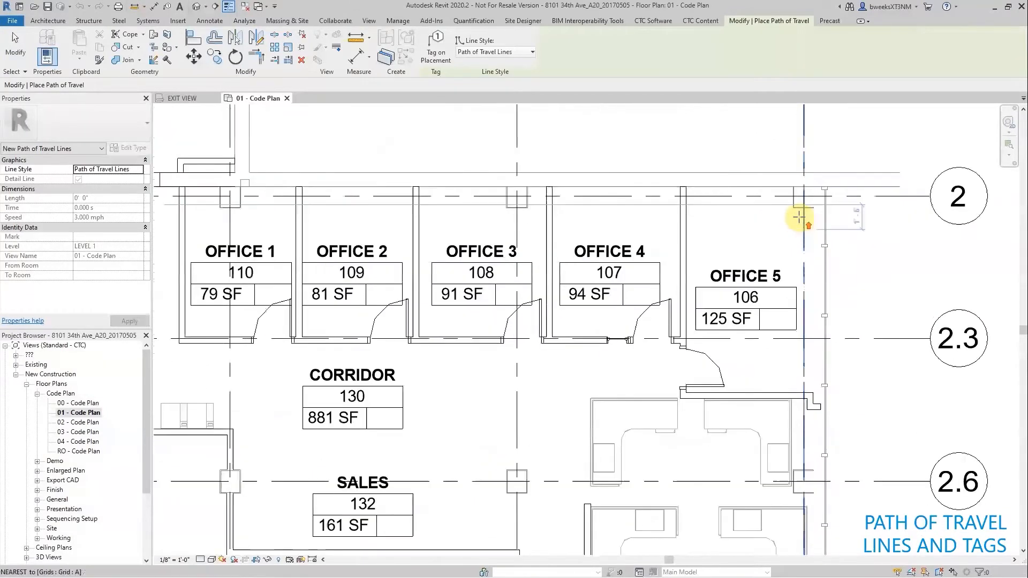
{"action": "scroll", "coordinate": [799, 216], "scroll_direction": "up", "scroll_amount": 1}
{"action": "left_click", "coordinate": [798, 203]}
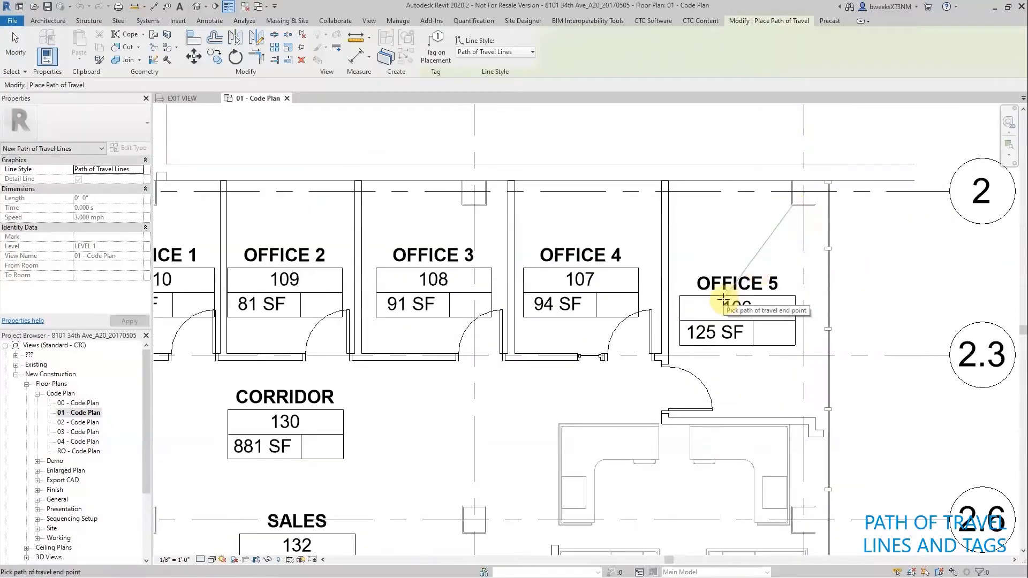
{"action": "left_click", "coordinate": [723, 297]}
{"action": "scroll", "coordinate": [728, 295], "scroll_direction": "down", "scroll_amount": 5}
{"action": "left_click", "coordinate": [669, 203]}
{"action": "scroll", "coordinate": [630, 366], "scroll_direction": "up", "scroll_amount": 3}
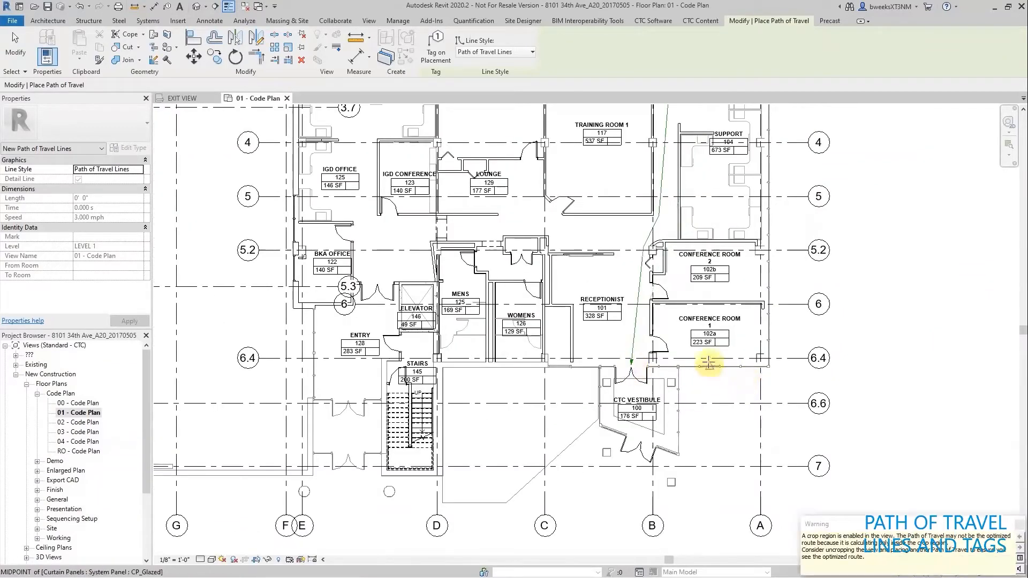
{"action": "scroll", "coordinate": [715, 358], "scroll_direction": "down", "scroll_amount": 1}
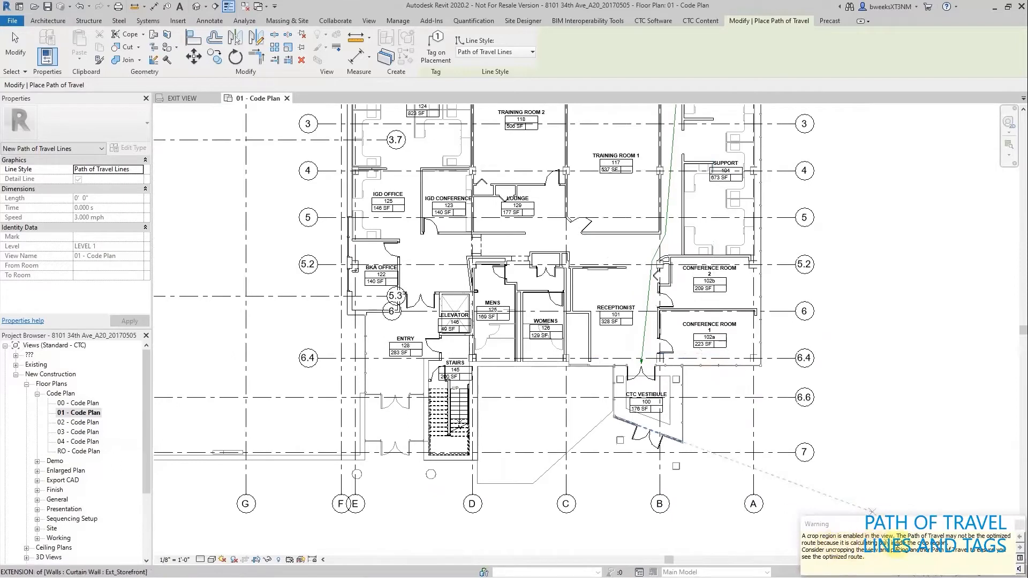
{"action": "left_click", "coordinate": [1019, 528]}
Step: Create a second path of travel from the same Office 5 corner to the exterior door at Stairs 144
{"action": "middle_click_drag", "start_coordinate": [743, 217], "coordinate": [753, 426]}
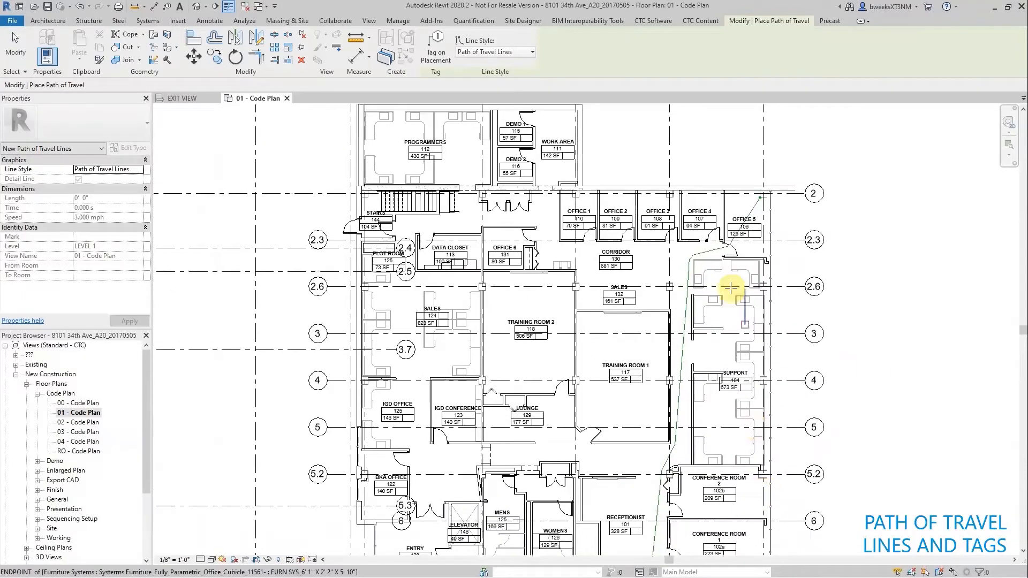
{"action": "scroll", "coordinate": [753, 197], "scroll_direction": "up", "scroll_amount": 5}
{"action": "left_click", "coordinate": [760, 197]}
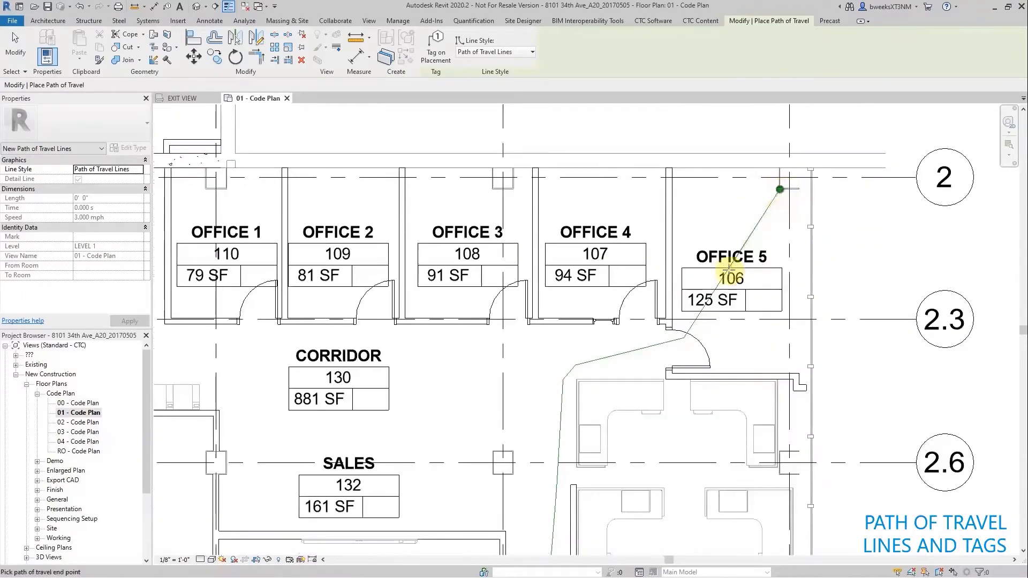
{"action": "scroll", "coordinate": [757, 246], "scroll_direction": "down", "scroll_amount": 4}
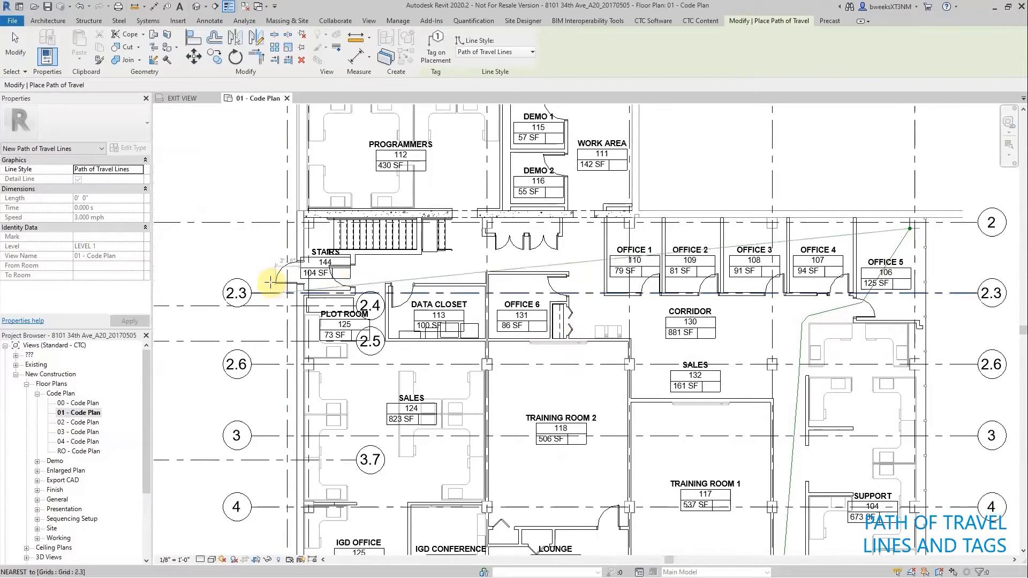
{"action": "scroll", "coordinate": [271, 282], "scroll_direction": "up", "scroll_amount": 5}
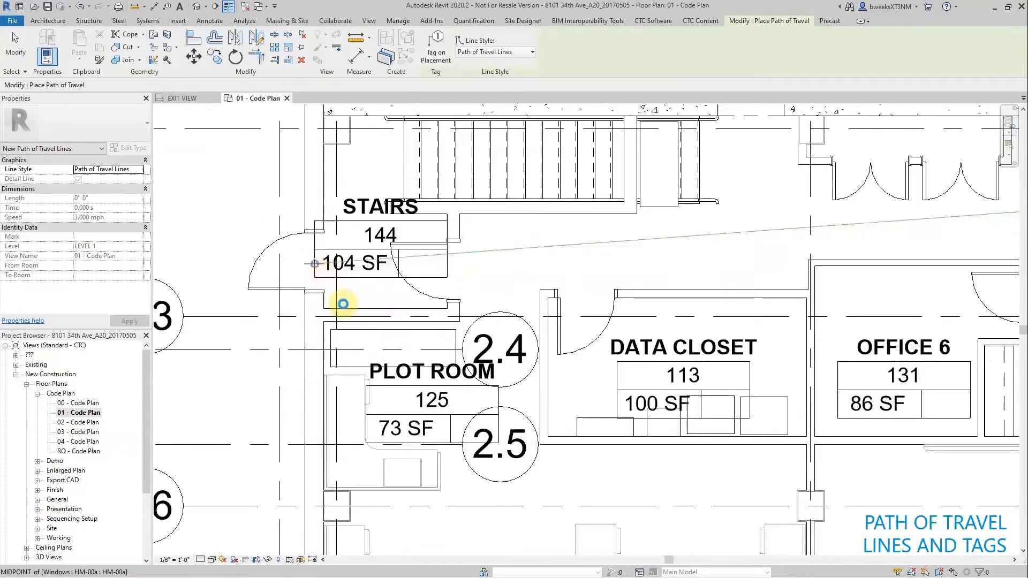
{"action": "left_click", "coordinate": [338, 294]}
{"action": "scroll", "coordinate": [443, 273], "scroll_direction": "down", "scroll_amount": 4}
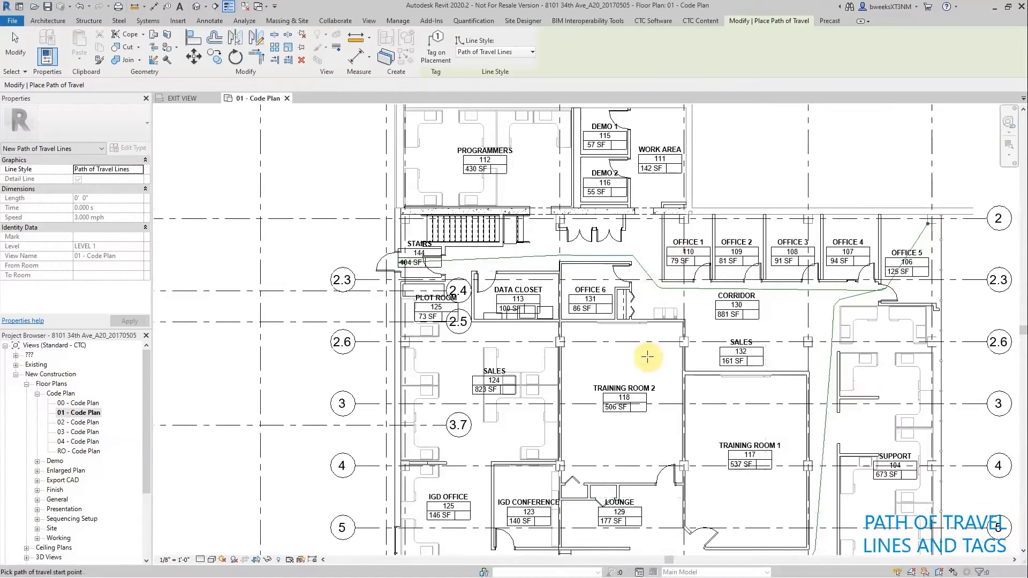
{"action": "scroll", "coordinate": [650, 334], "scroll_direction": "down", "scroll_amount": 4}
{"action": "middle_click_drag", "start_coordinate": [661, 262], "coordinate": [661, 266]}
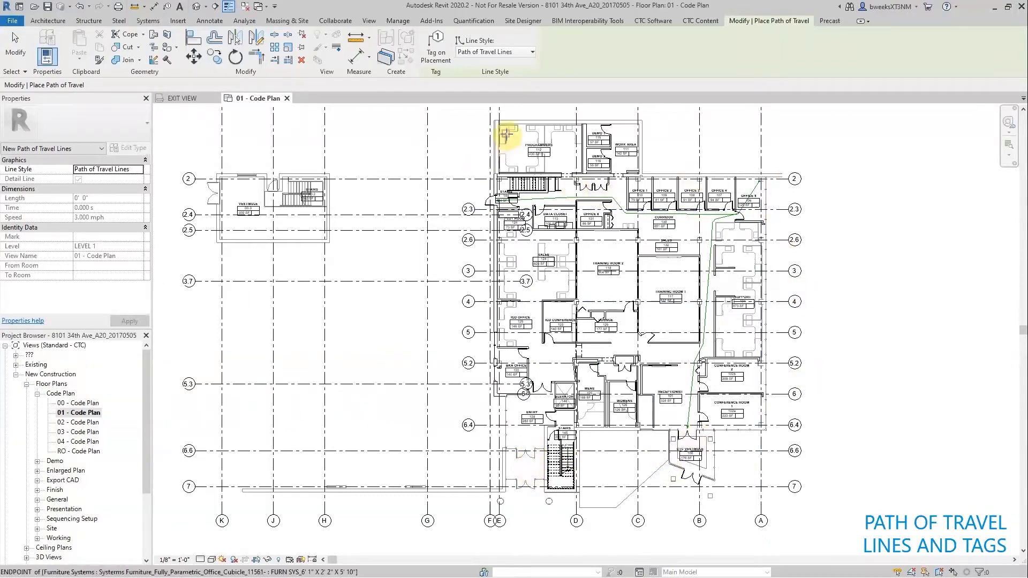
{"action": "key", "text": "Escape"}
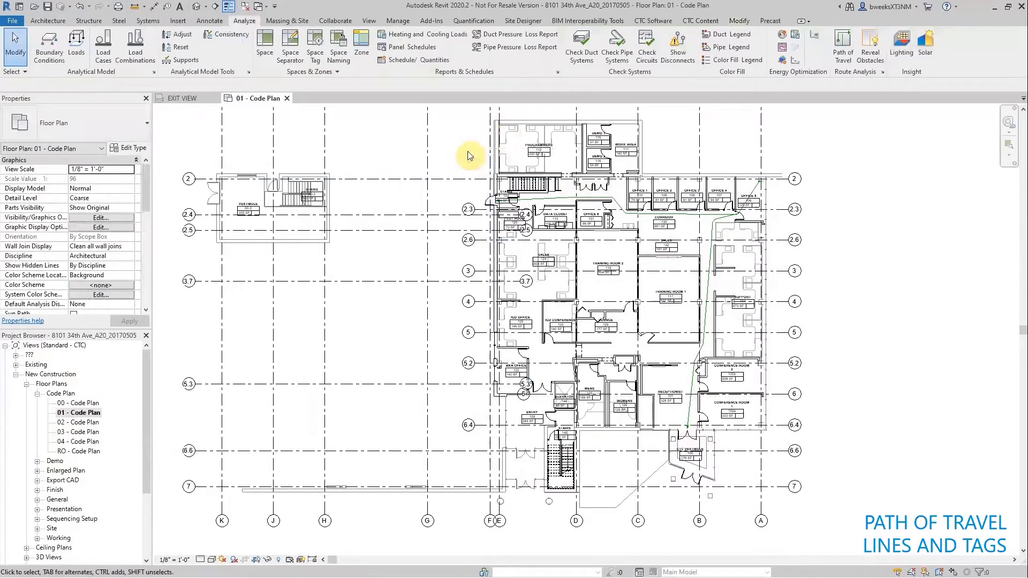
Step: Start Tag by Category on the corridor travel line and load the Path Of Travel Tag family from the US Imperial Annotations folder
{"action": "left_click", "coordinate": [210, 19]}
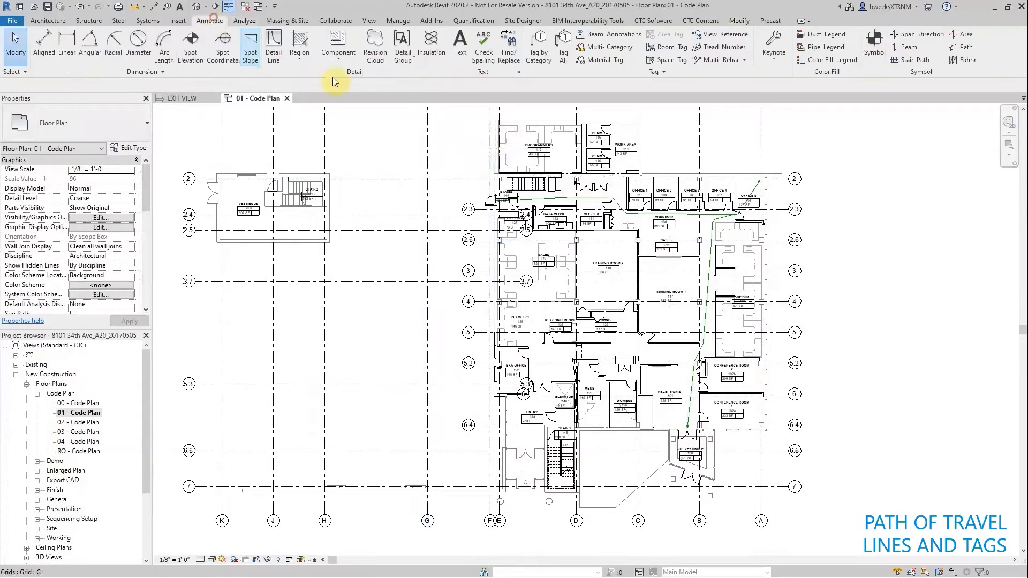
{"action": "left_click", "coordinate": [538, 48]}
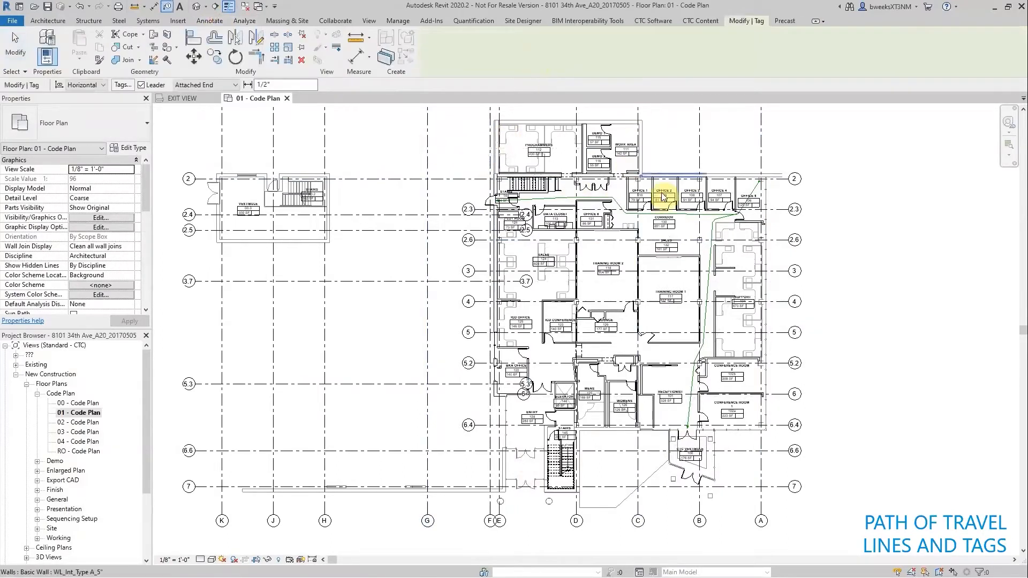
{"action": "left_click", "coordinate": [689, 218]}
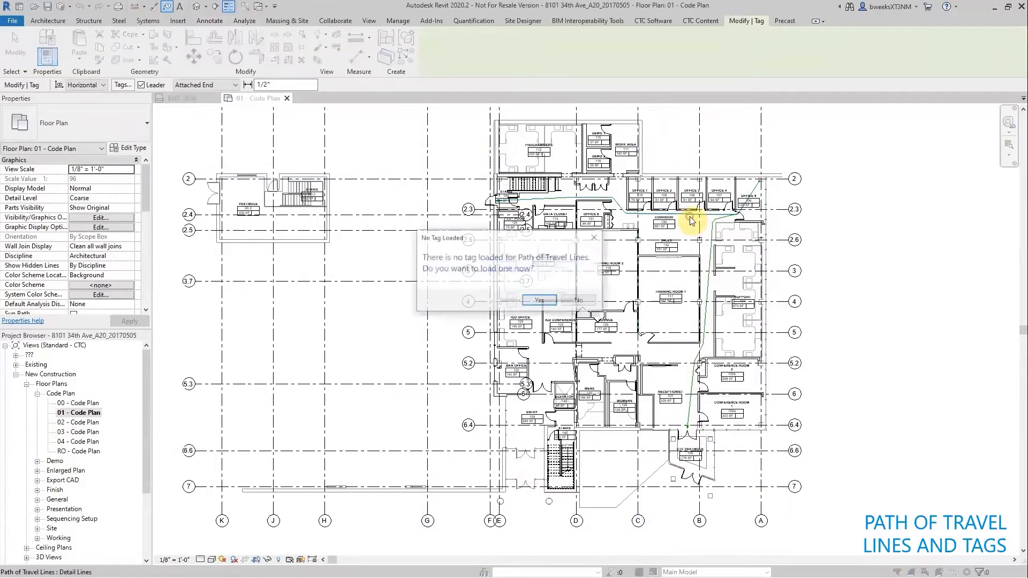
{"action": "left_click", "coordinate": [540, 300]}
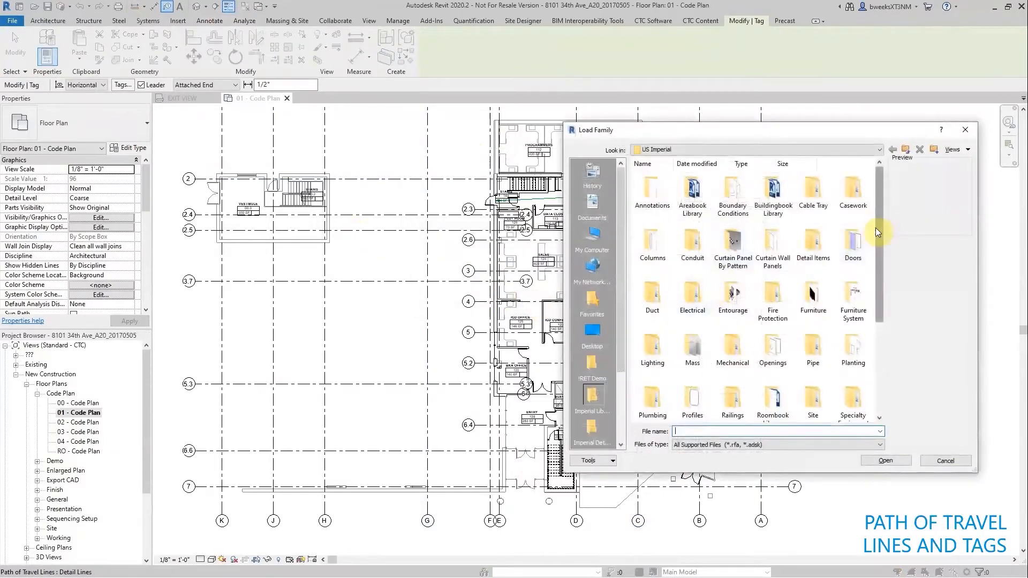
{"action": "left_click", "coordinate": [776, 151]}
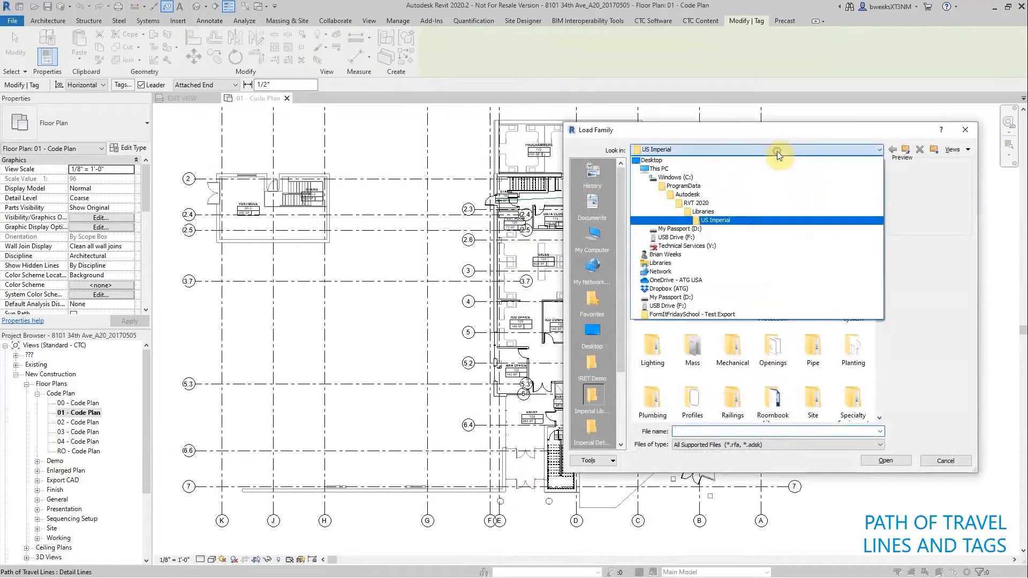
{"action": "left_click", "coordinate": [778, 155]}
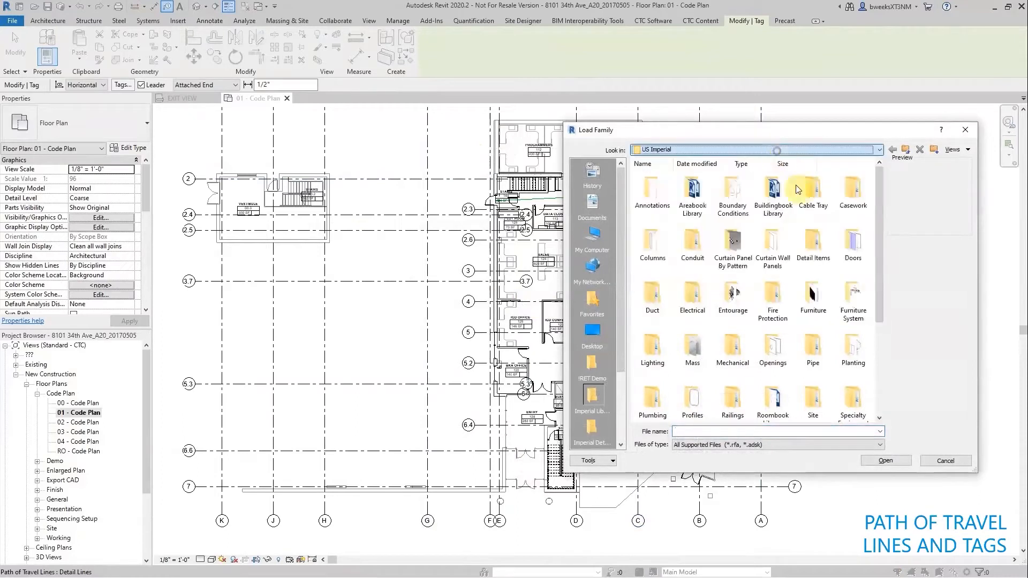
{"action": "double_click", "coordinate": [657, 191]}
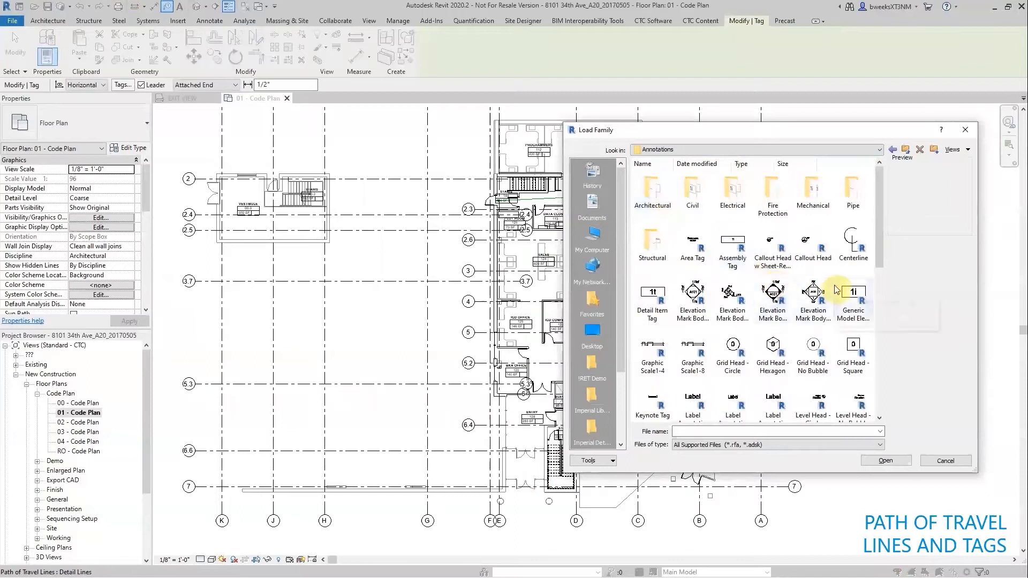
{"action": "scroll", "coordinate": [850, 281], "scroll_direction": "down", "scroll_amount": 2}
{"action": "scroll", "coordinate": [851, 284], "scroll_direction": "down", "scroll_amount": 4}
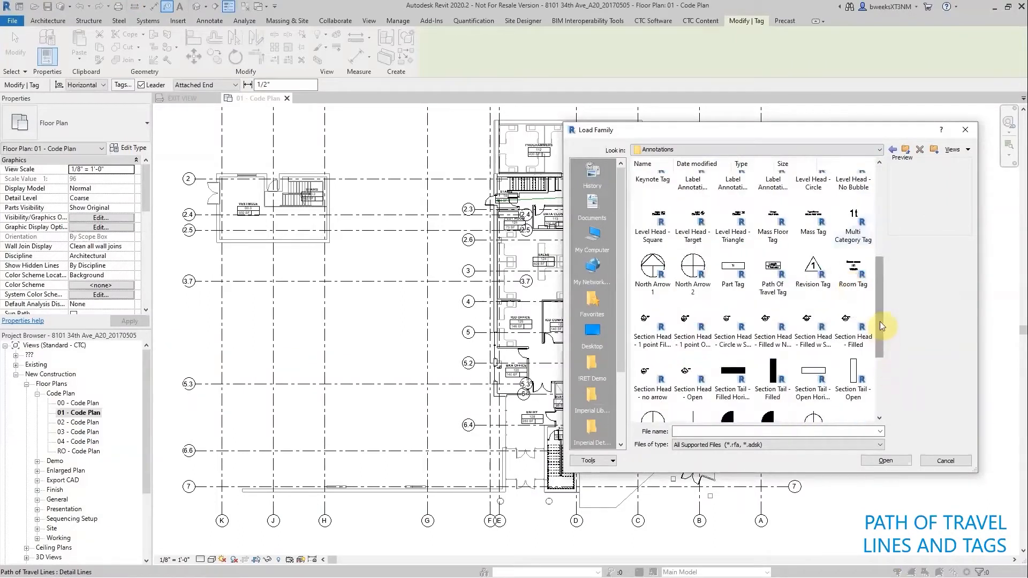
{"action": "left_click", "coordinate": [767, 292]}
{"action": "left_click", "coordinate": [765, 292]}
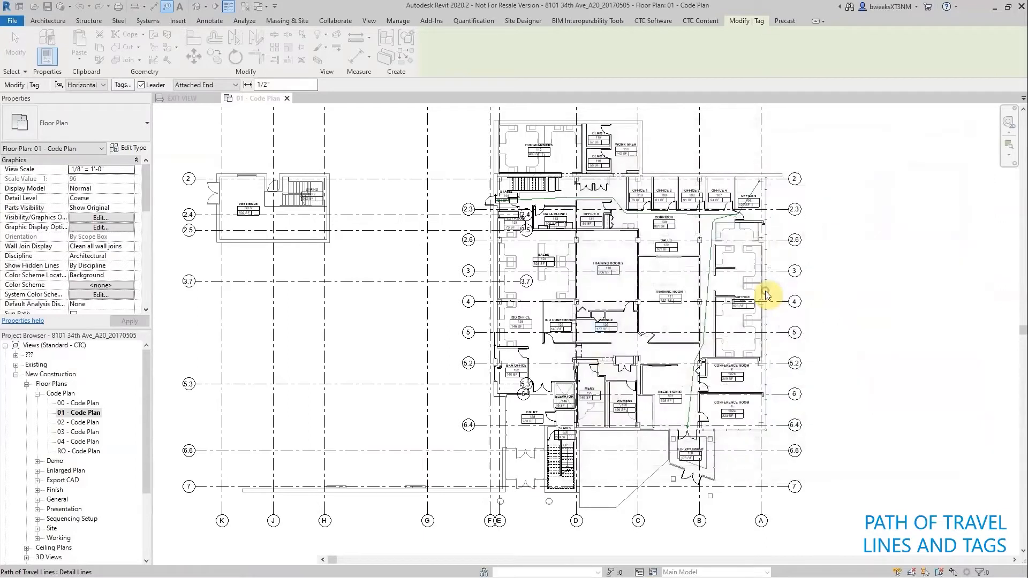
Step: Set the tag leader length to 1/4" for tagging the travel line in the corridor
{"action": "scroll", "coordinate": [696, 233], "scroll_direction": "up", "scroll_amount": 3}
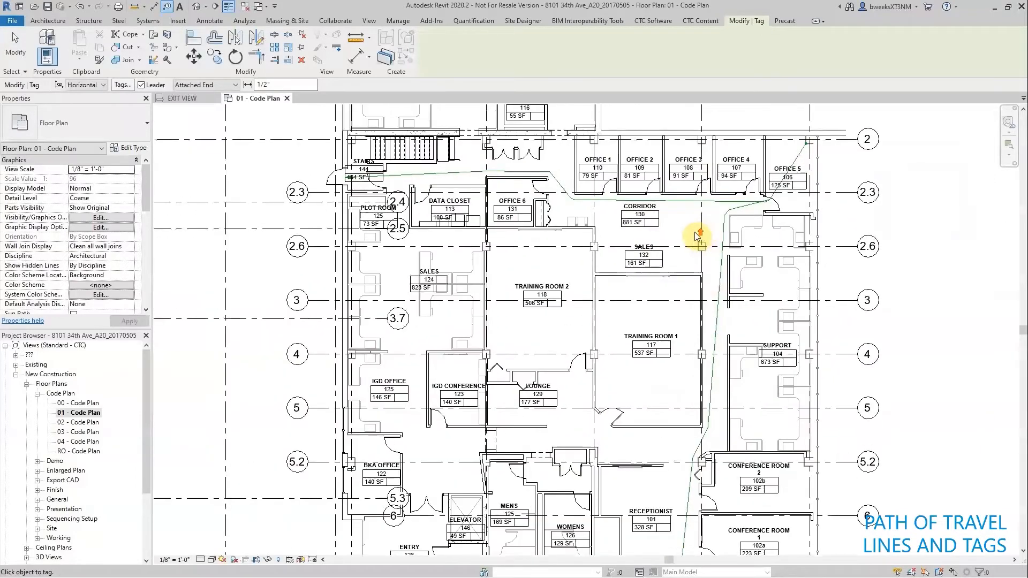
{"action": "scroll", "coordinate": [698, 234], "scroll_direction": "up", "scroll_amount": 2}
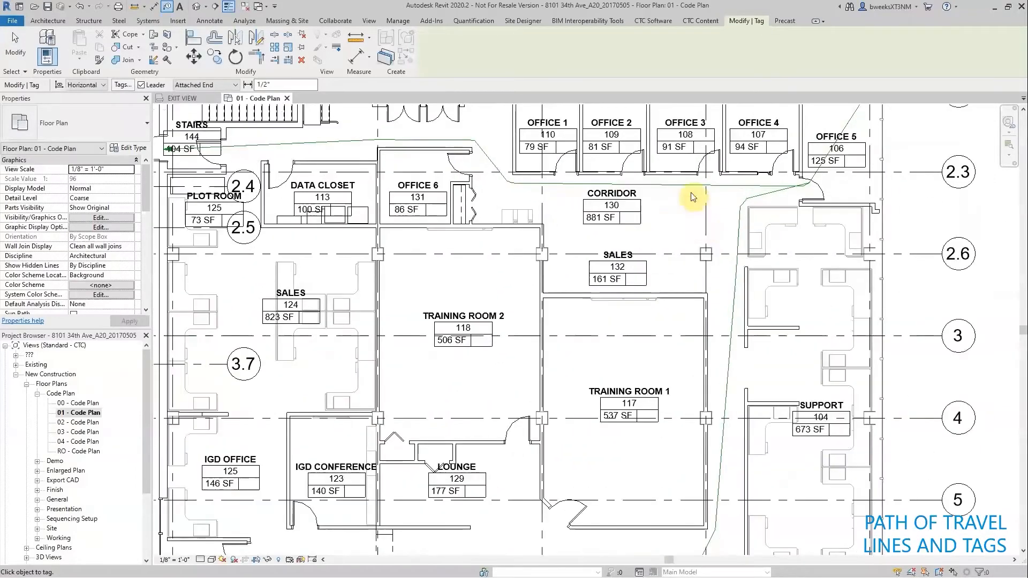
{"action": "left_click", "coordinate": [267, 86]}
{"action": "key", "text": "BackSpace"}
{"action": "type", "text": "4"}
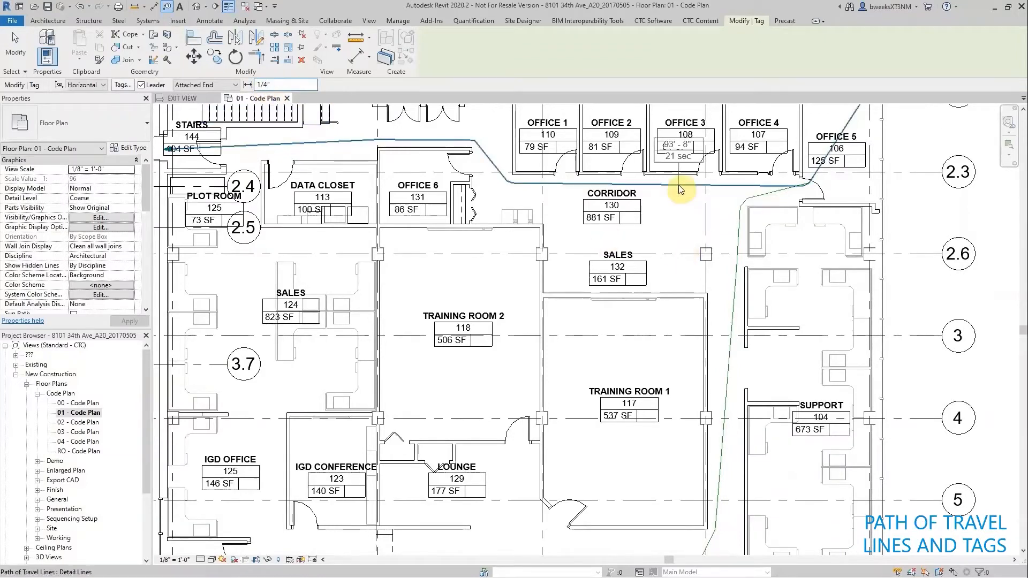
Step: Tag the corridor travel line below Office 3 and the second travel line near Receptionist
{"action": "left_click", "coordinate": [679, 189]}
{"action": "scroll", "coordinate": [699, 209], "scroll_direction": "down", "scroll_amount": 2}
{"action": "scroll", "coordinate": [697, 387], "scroll_direction": "up", "scroll_amount": 2}
{"action": "left_click", "coordinate": [696, 390]}
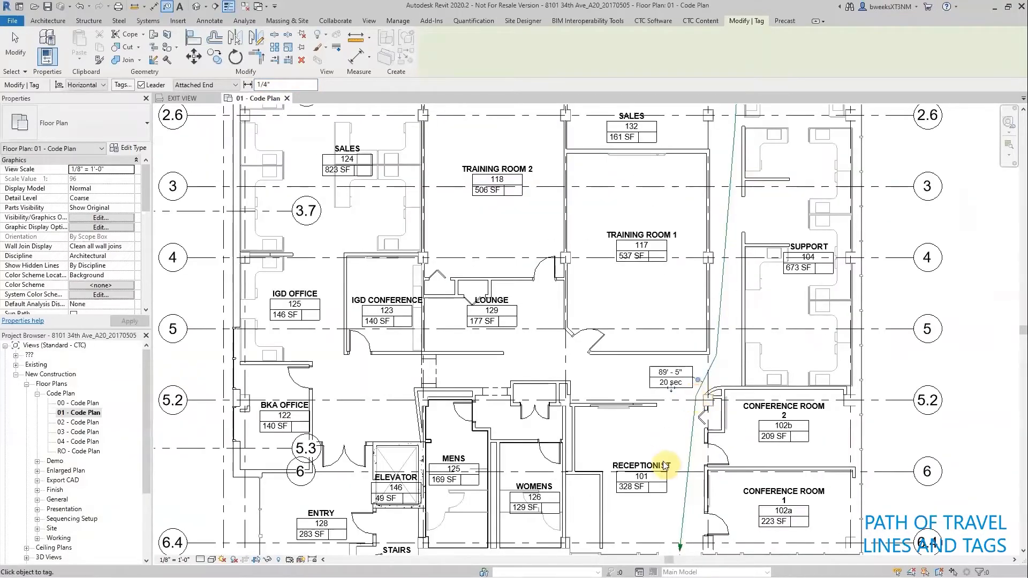
{"action": "scroll", "coordinate": [668, 441], "scroll_direction": "down", "scroll_amount": 2}
{"action": "scroll", "coordinate": [695, 411], "scroll_direction": "down", "scroll_amount": 3}
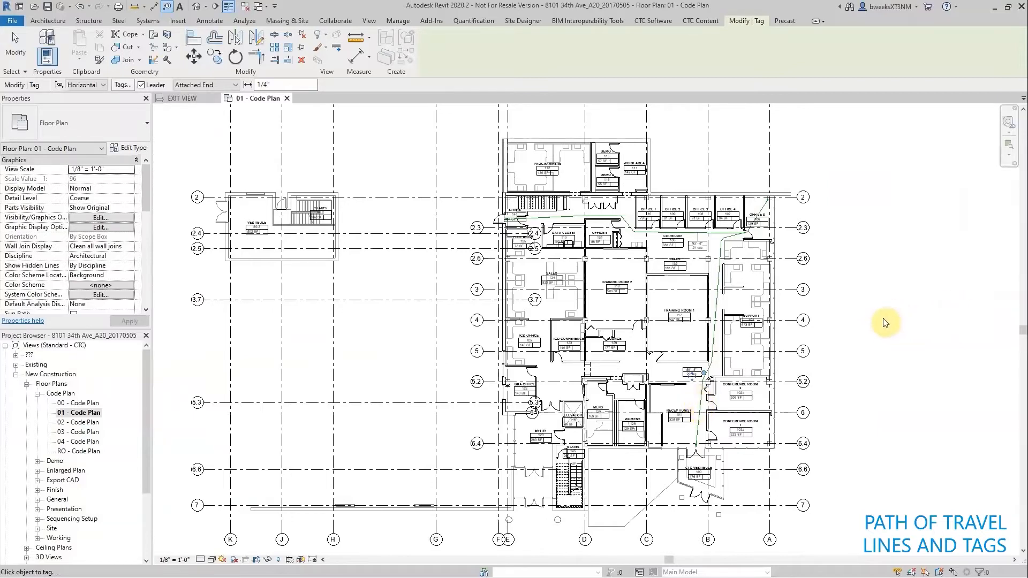
{"action": "scroll", "coordinate": [696, 236], "scroll_direction": "up", "scroll_amount": 5}
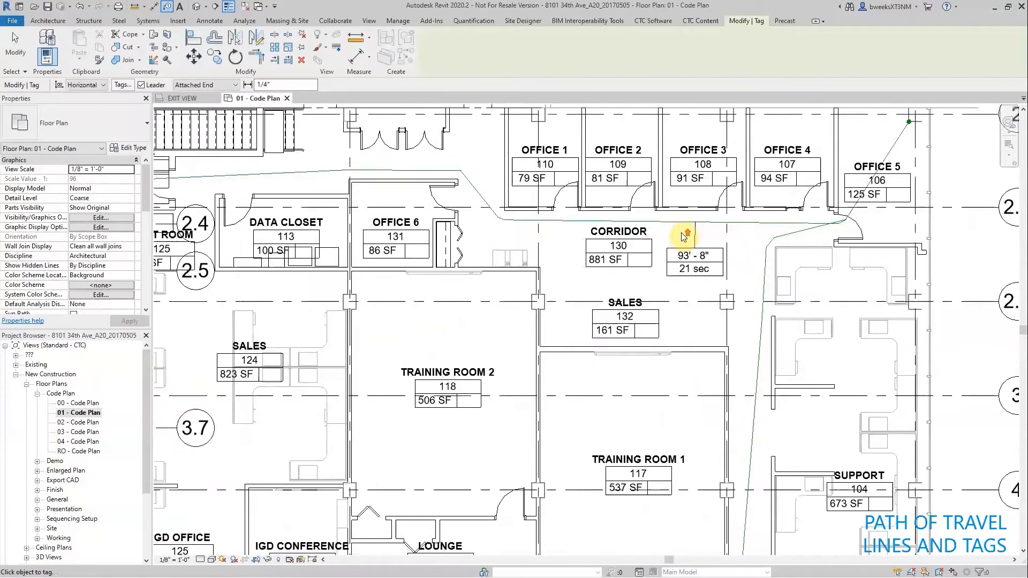
Step: Examine the properties of the travel line from Office 5 to Stairs 144, including its length, time, speed and line style
{"action": "left_click", "coordinate": [687, 220]}
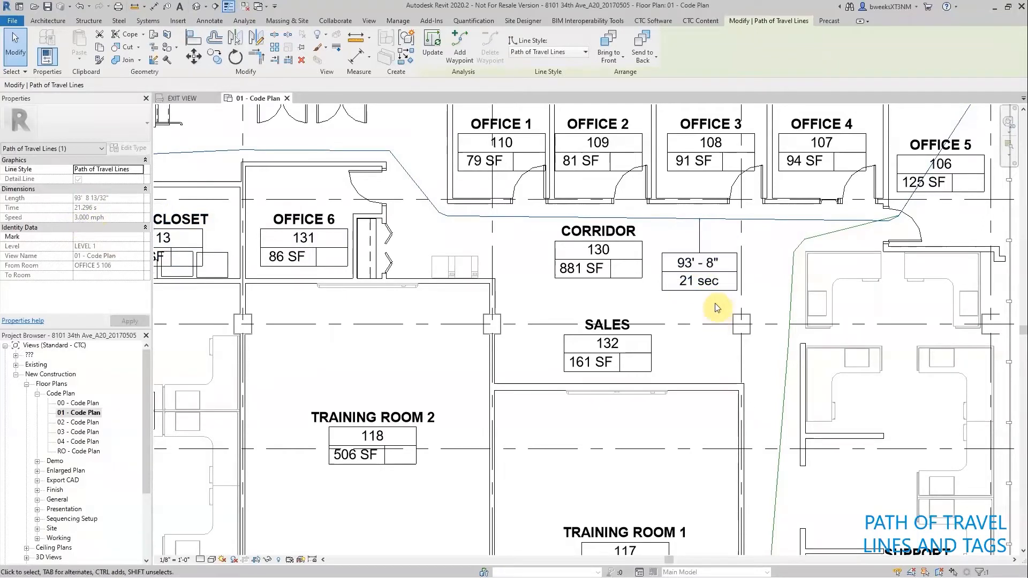
{"action": "scroll", "coordinate": [715, 291], "scroll_direction": "down", "scroll_amount": 6}
{"action": "scroll", "coordinate": [773, 307], "scroll_direction": "down", "scroll_amount": 2}
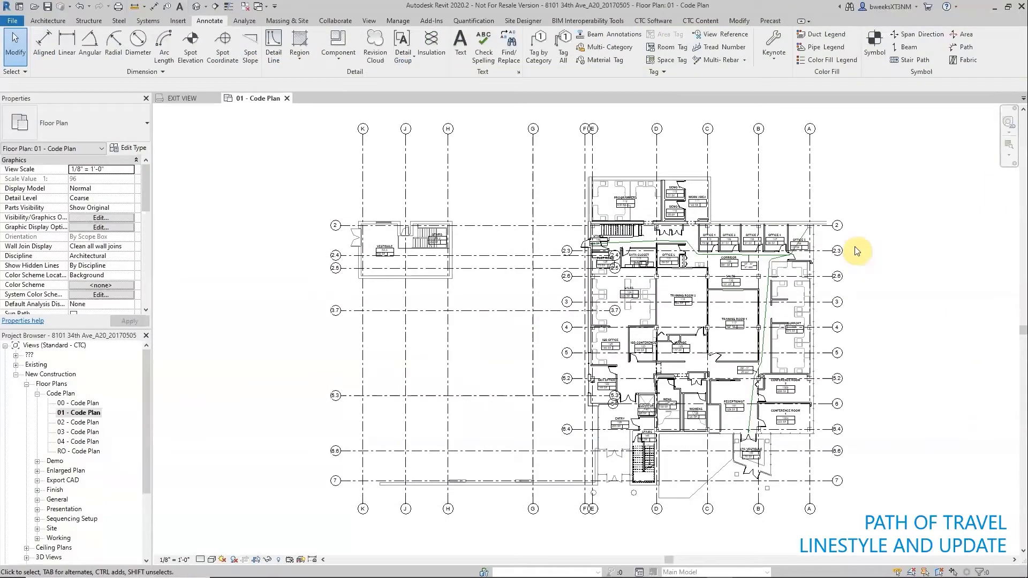
{"action": "left_click", "coordinate": [766, 261]}
{"action": "scroll", "coordinate": [765, 260], "scroll_direction": "up", "scroll_amount": 3}
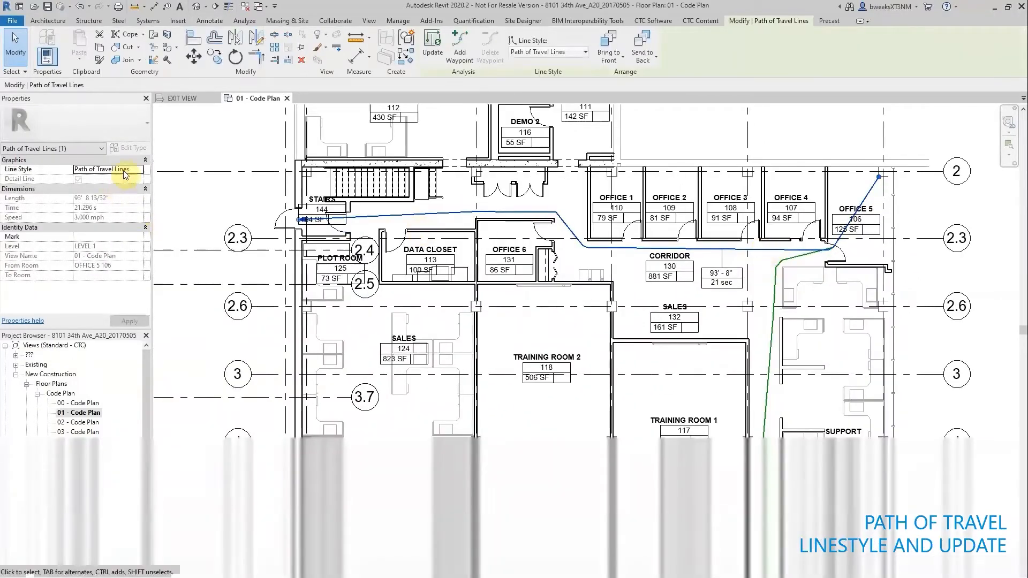
{"action": "left_click", "coordinate": [214, 139]}
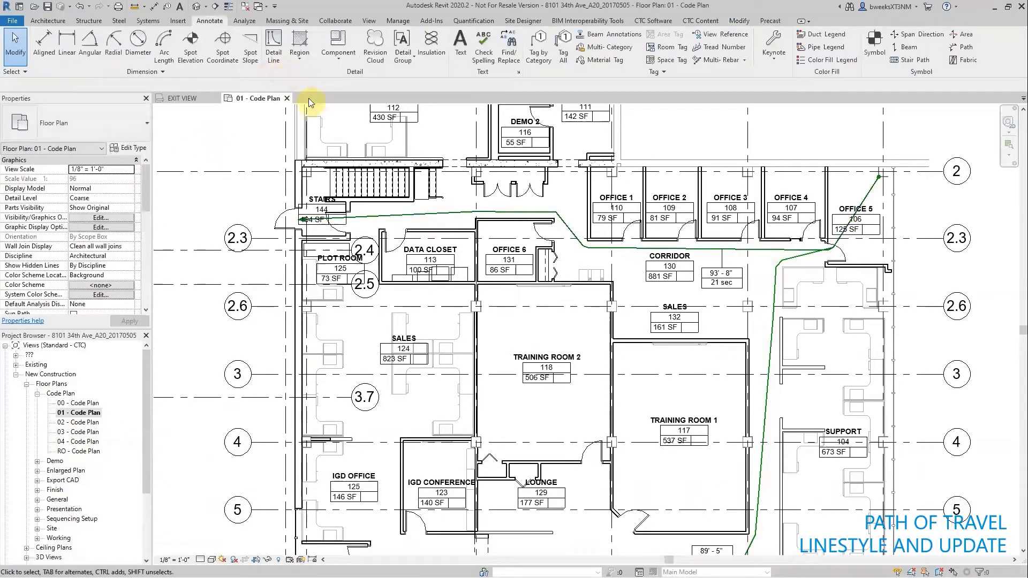
Step: In the project's line styles, set the line pattern of Path of Travel Lines to Center 1/8" and apply it
{"action": "left_click", "coordinate": [406, 18]}
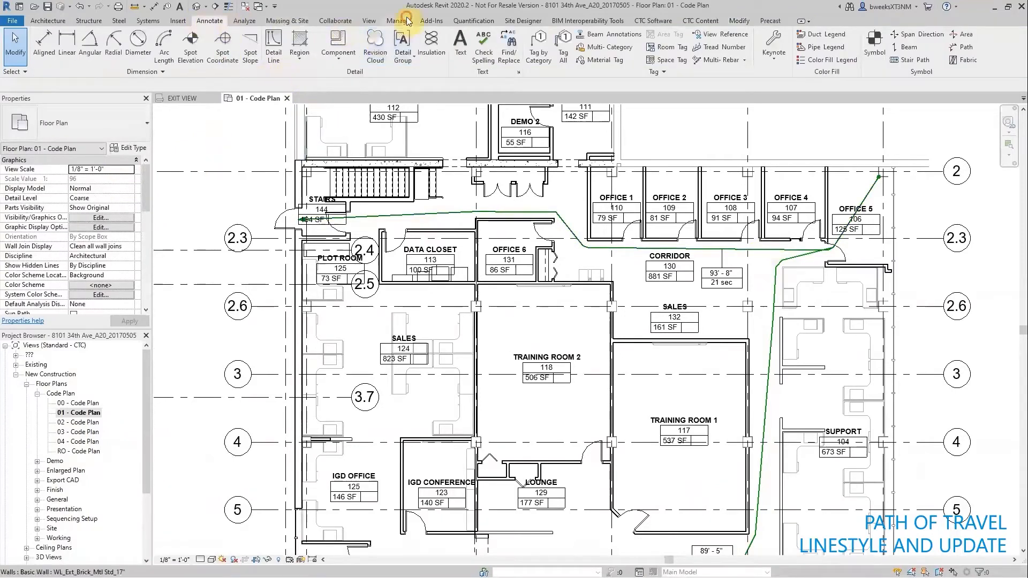
{"action": "left_click", "coordinate": [492, 51]}
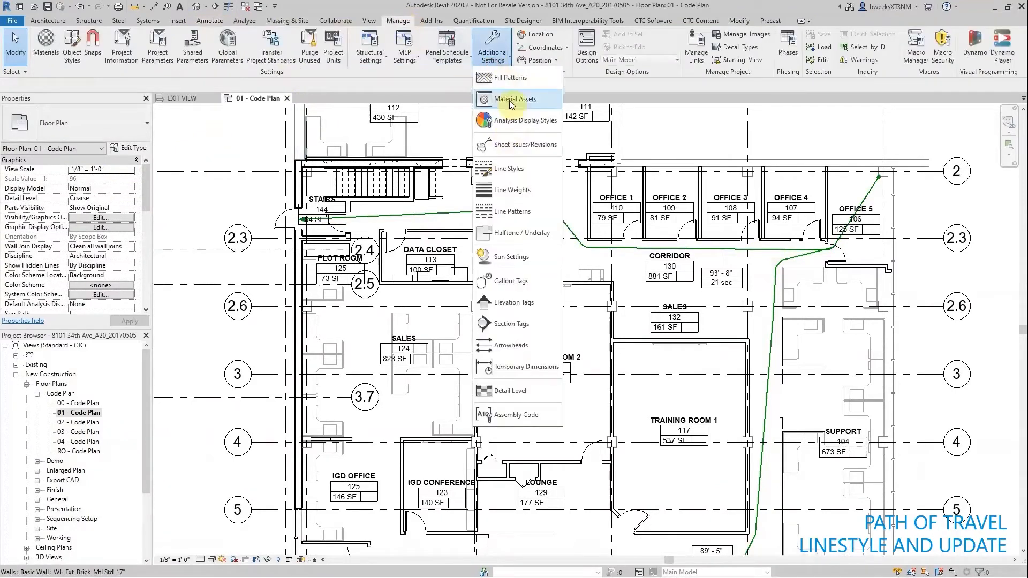
{"action": "left_click", "coordinate": [509, 170]}
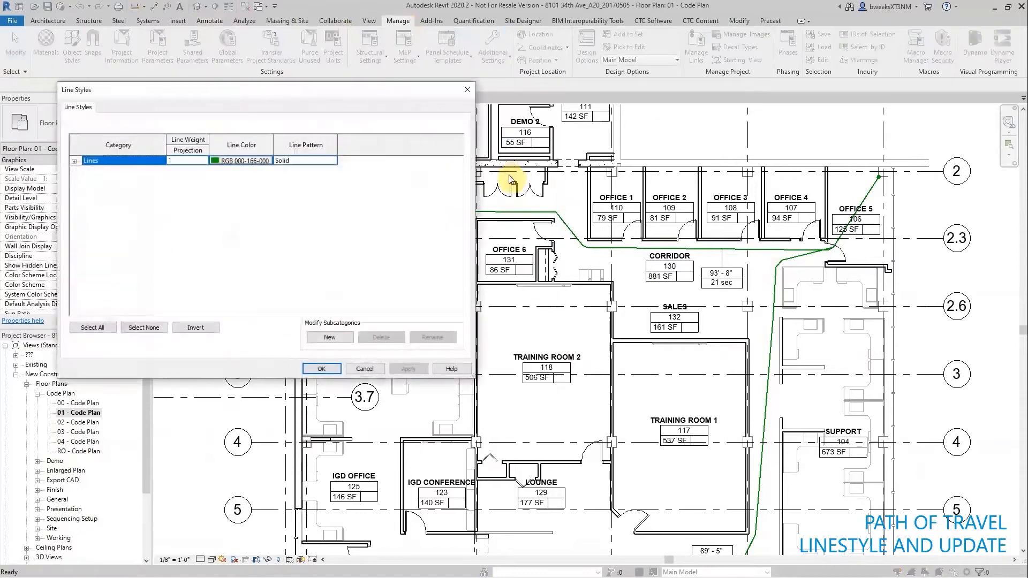
{"action": "left_click", "coordinate": [74, 161]}
{"action": "scroll", "coordinate": [182, 257], "scroll_direction": "down", "scroll_amount": 6}
{"action": "scroll", "coordinate": [181, 254], "scroll_direction": "down", "scroll_amount": 4}
{"action": "left_click", "coordinate": [142, 246]}
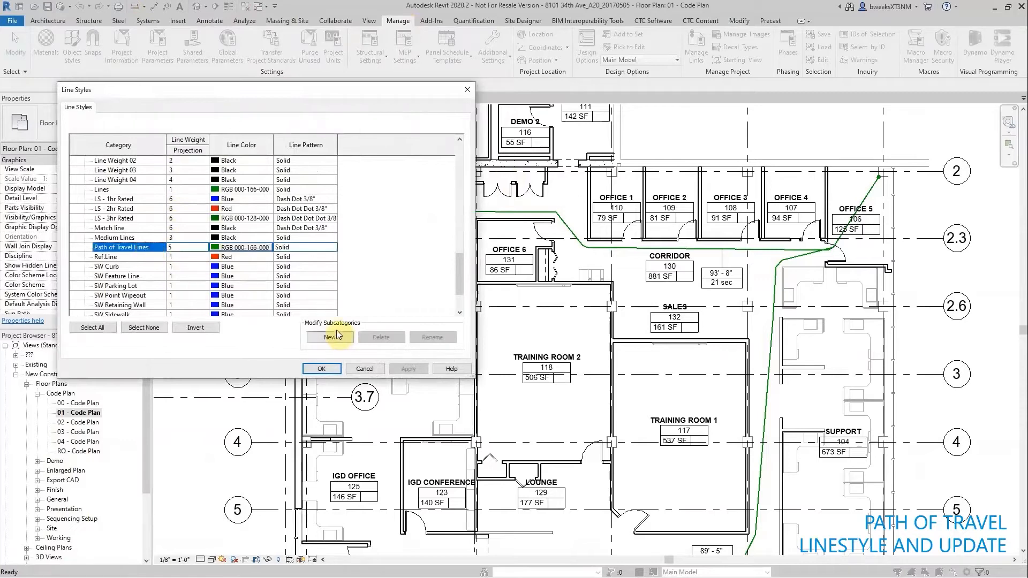
{"action": "left_click", "coordinate": [334, 247]}
{"action": "left_click", "coordinate": [332, 249]}
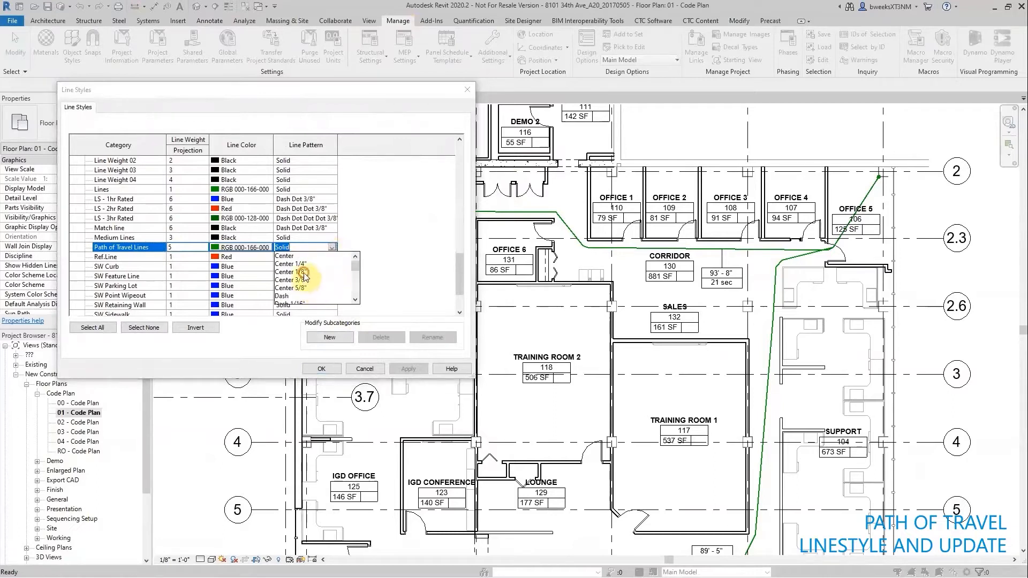
{"action": "left_click", "coordinate": [303, 272]}
{"action": "left_click", "coordinate": [413, 367]}
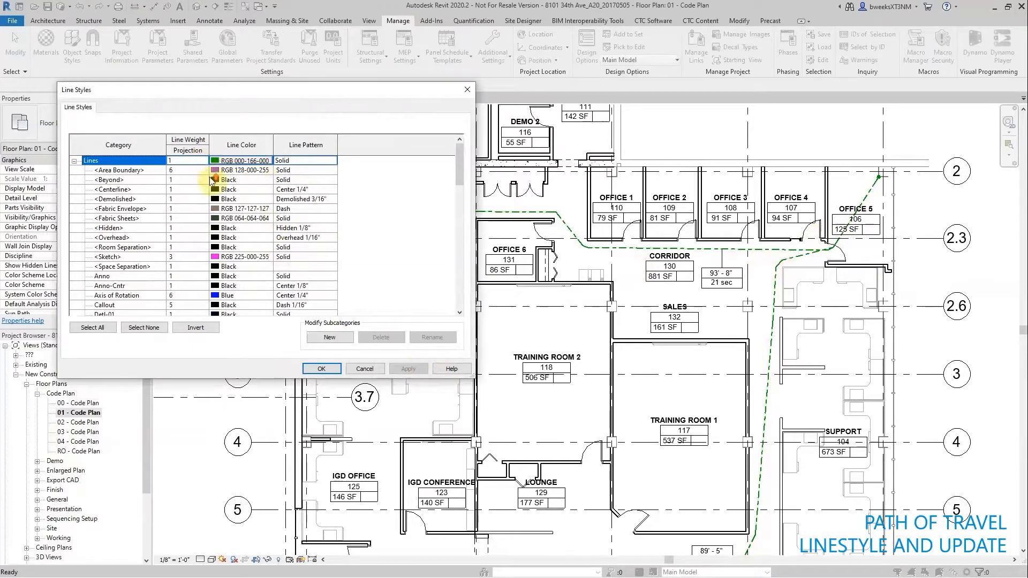
Step: Check the line color of the Path of Travel Lines style, keeping RGB 000-166-000
{"action": "scroll", "coordinate": [396, 214], "scroll_direction": "down", "scroll_amount": 1}
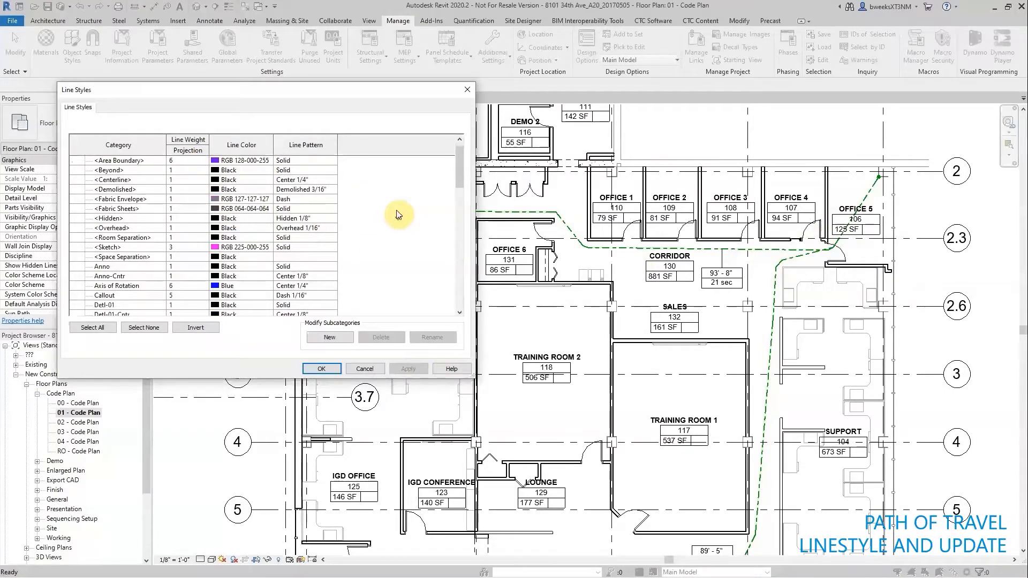
{"action": "left_click_drag", "start_coordinate": [459, 172], "coordinate": [451, 274]}
{"action": "left_click", "coordinate": [122, 257]}
{"action": "left_click", "coordinate": [270, 259]}
{"action": "left_click", "coordinate": [307, 326]}
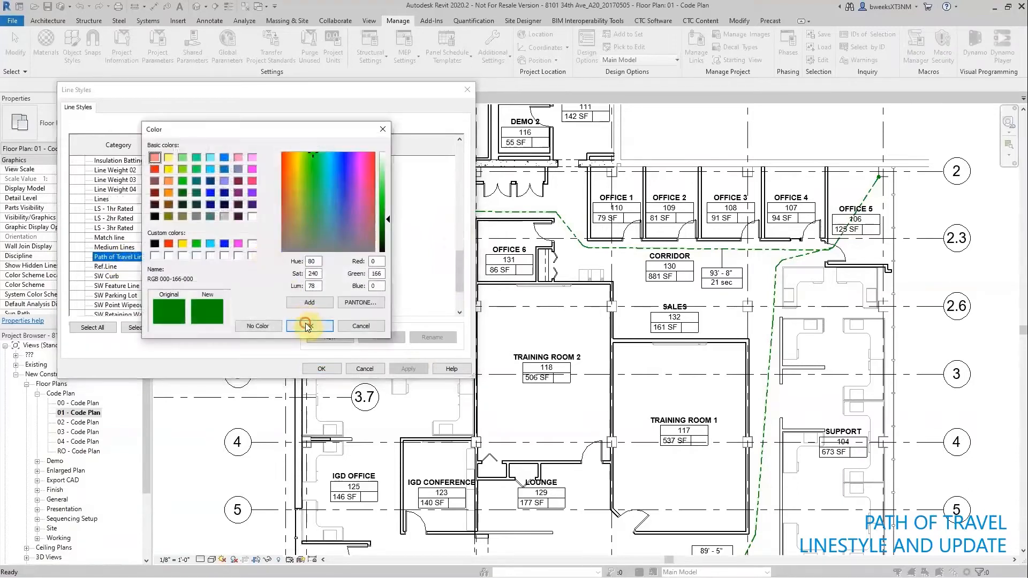
Step: Create a new line style under Lines named Path of Travel Lines 2
{"action": "left_click", "coordinate": [329, 337]}
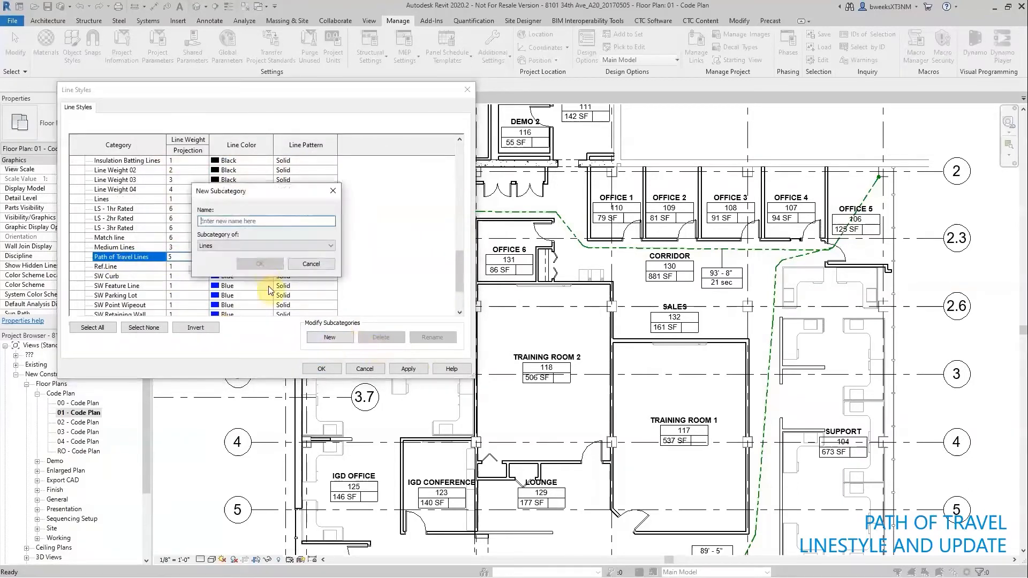
{"action": "type", "text": "Path of Travel Lines 2"}
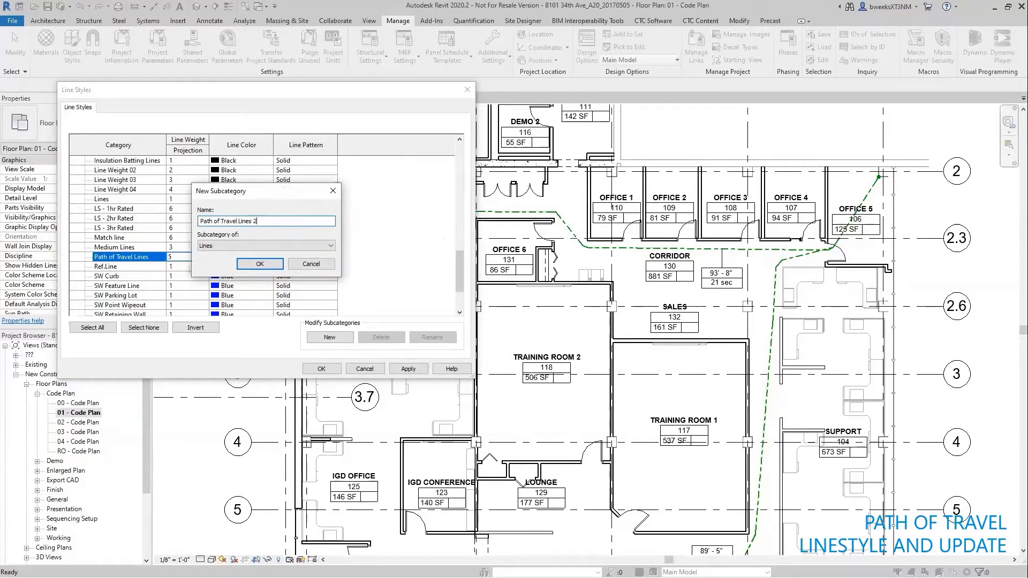
{"action": "left_click", "coordinate": [261, 264]}
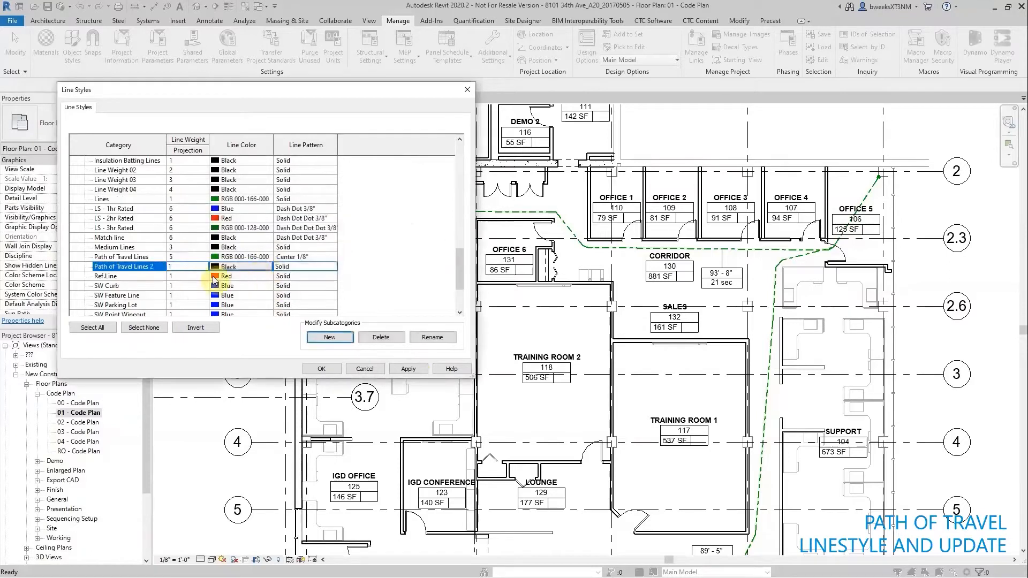
Step: Give Path of Travel Lines 2 a line weight of 5, red color and the Dash Dot 3/8" pattern, and accept the line styles
{"action": "type", "text": "5"}
{"action": "left_click", "coordinate": [254, 266]}
{"action": "left_click", "coordinate": [154, 170]}
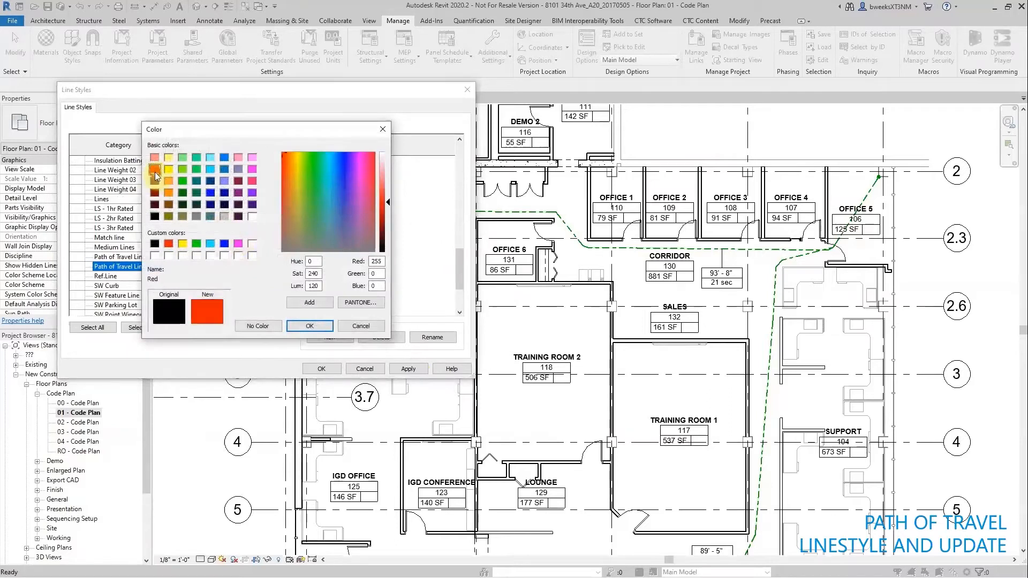
{"action": "left_click", "coordinate": [311, 326]}
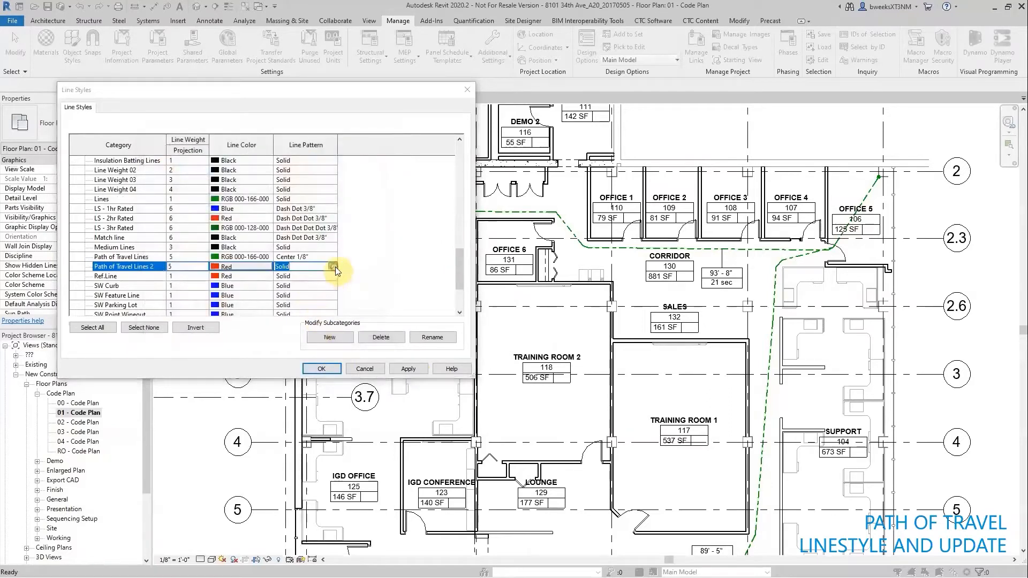
{"action": "left_click", "coordinate": [335, 266]}
{"action": "mouse_move", "coordinate": [355, 283]}
{"action": "left_mouse_down"}
{"action": "mouse_move", "coordinate": [355, 296]}
{"action": "mouse_move", "coordinate": [348, 289]}
{"action": "left_mouse_up"}
{"action": "left_click", "coordinate": [301, 291]}
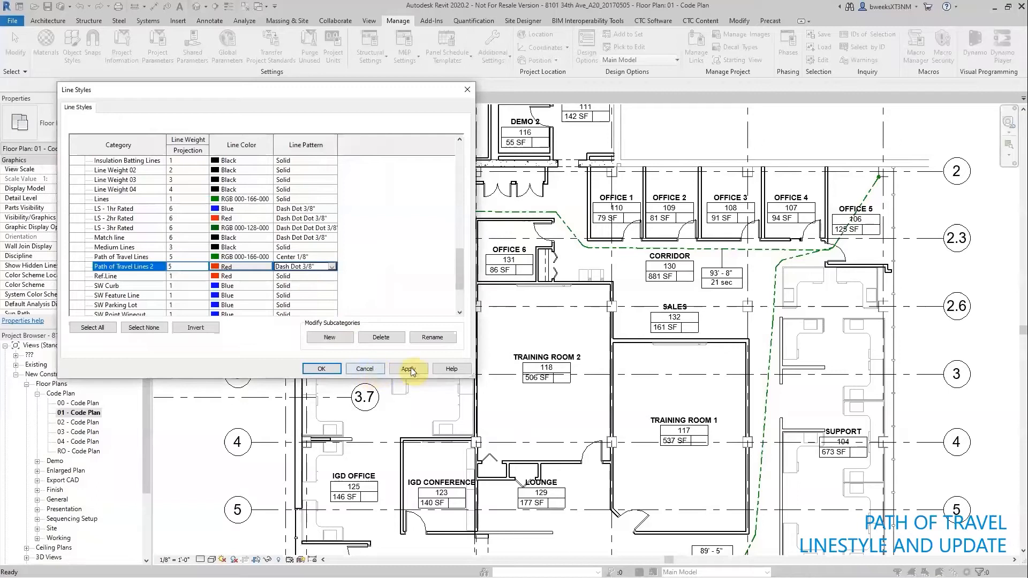
{"action": "left_click", "coordinate": [409, 368]}
{"action": "left_click", "coordinate": [325, 369]}
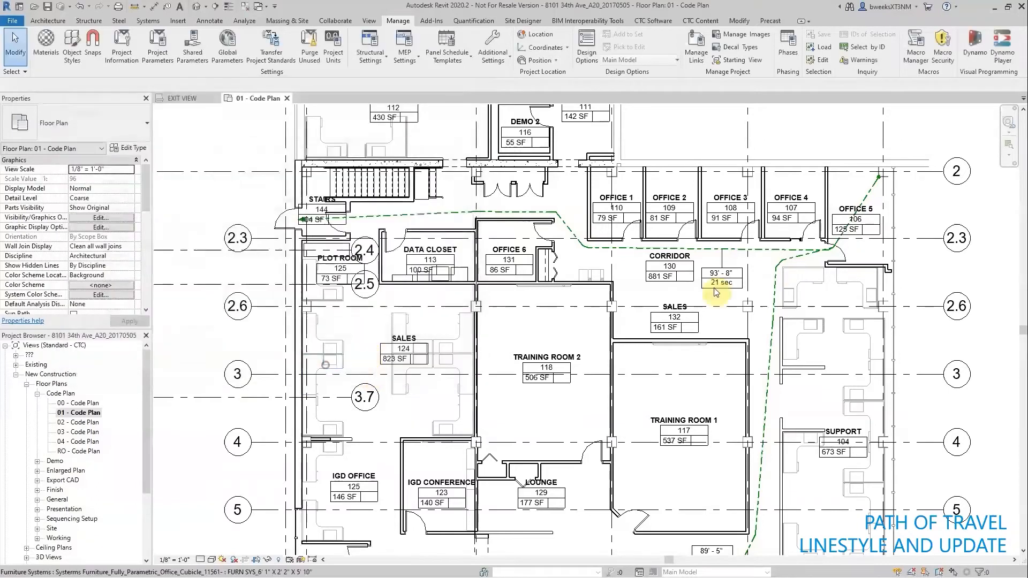
Step: Assign the Path of Travel Lines 2 line style to the travel line running from Office 5 to Stairs 144
{"action": "left_click", "coordinate": [765, 248]}
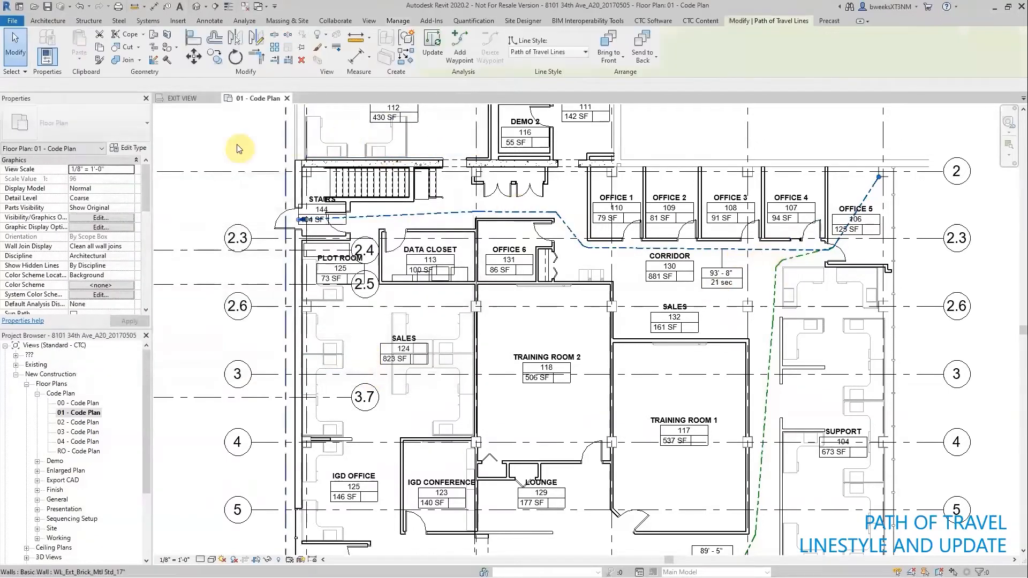
{"action": "left_click", "coordinate": [138, 169]}
{"action": "left_click", "coordinate": [139, 169]}
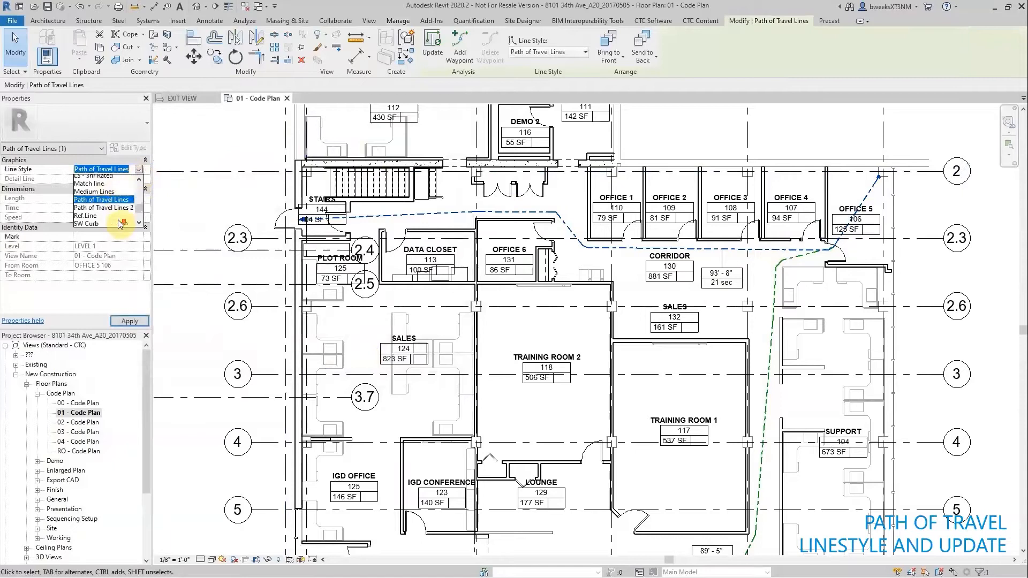
{"action": "left_click", "coordinate": [103, 208]}
{"action": "left_click", "coordinate": [767, 282]}
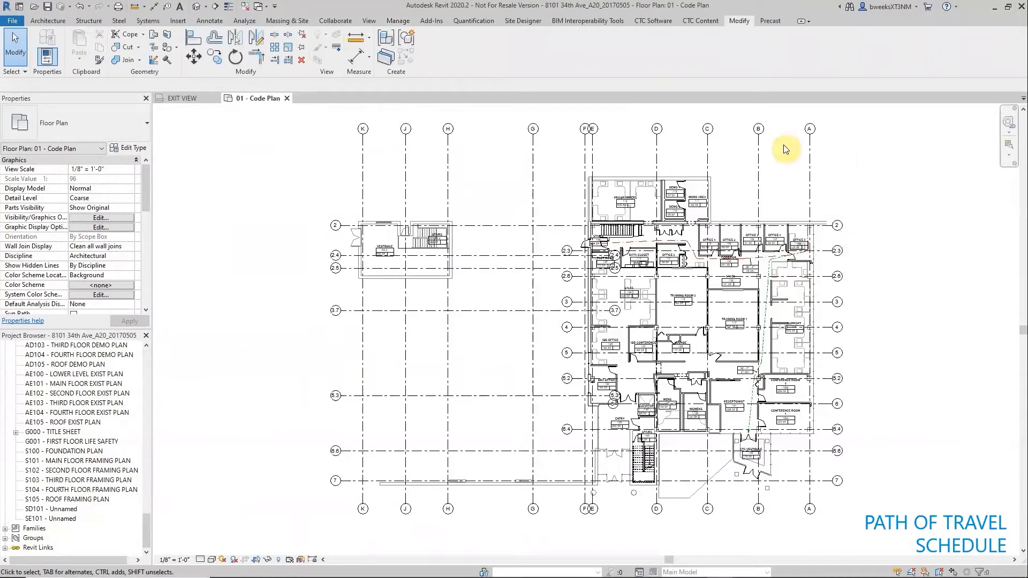
Step: Create a building components schedule for the Path of Travel Lines category, named Path of Travel Schedule
{"action": "left_click", "coordinate": [368, 21]}
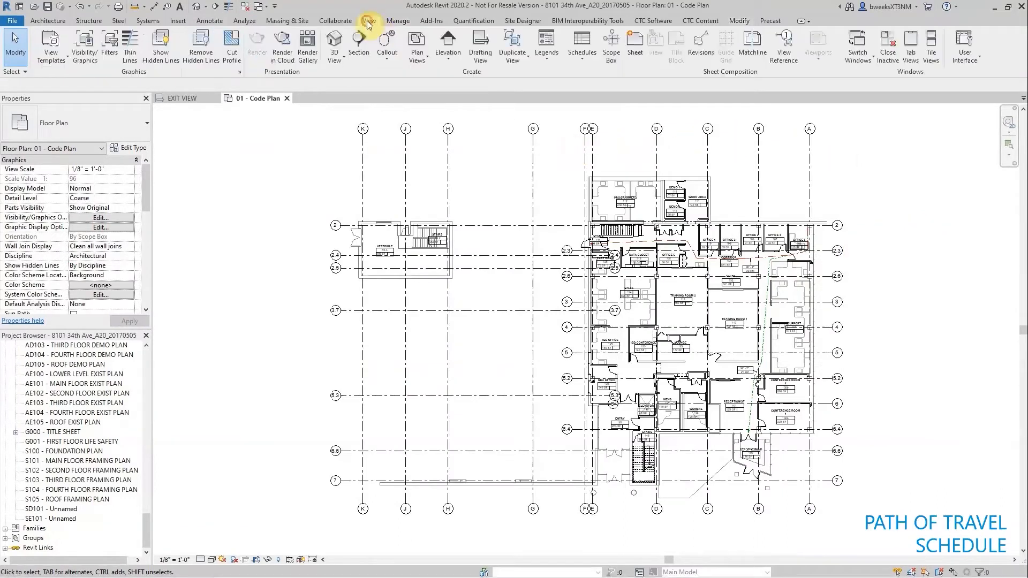
{"action": "left_click", "coordinate": [583, 59]}
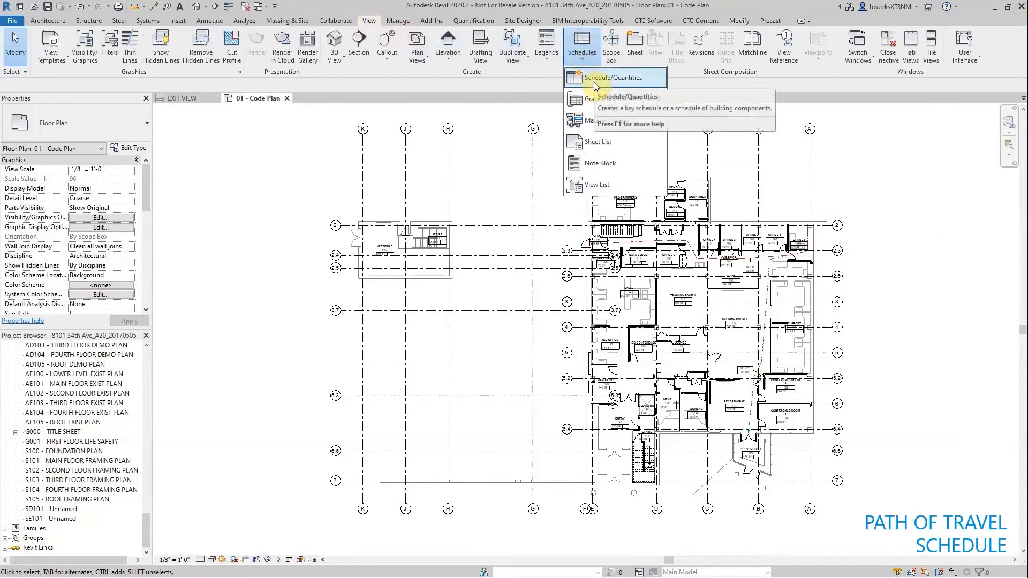
{"action": "left_click", "coordinate": [594, 80]}
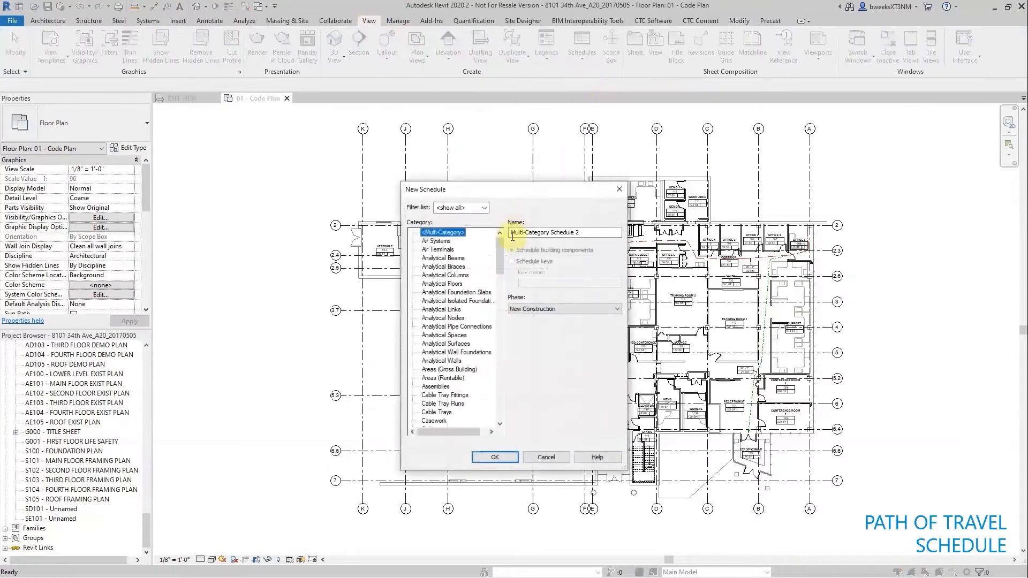
{"action": "left_click_drag", "start_coordinate": [502, 248], "coordinate": [494, 328]}
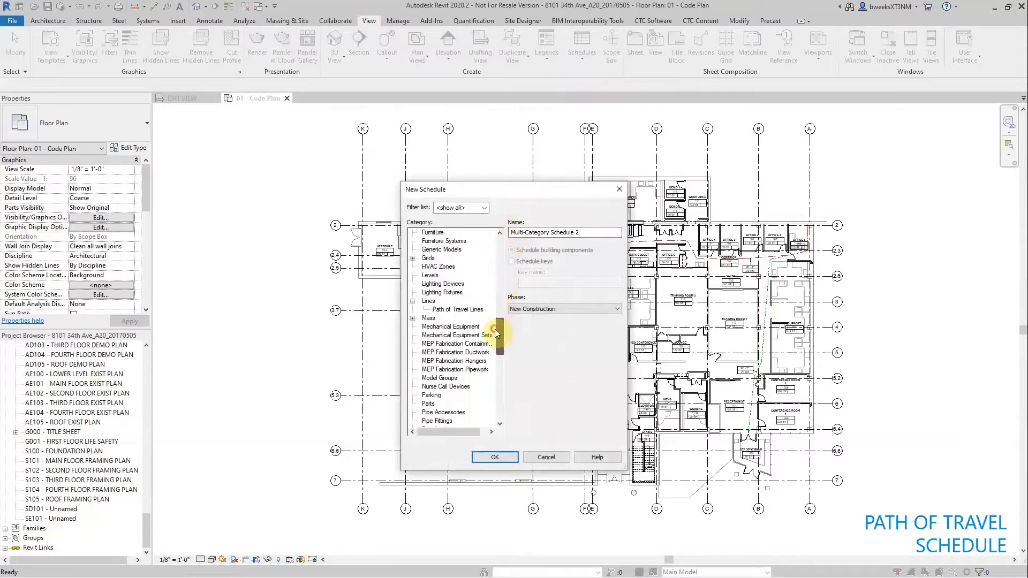
{"action": "double_click", "coordinate": [430, 303]}
{"action": "left_click", "coordinate": [456, 309]}
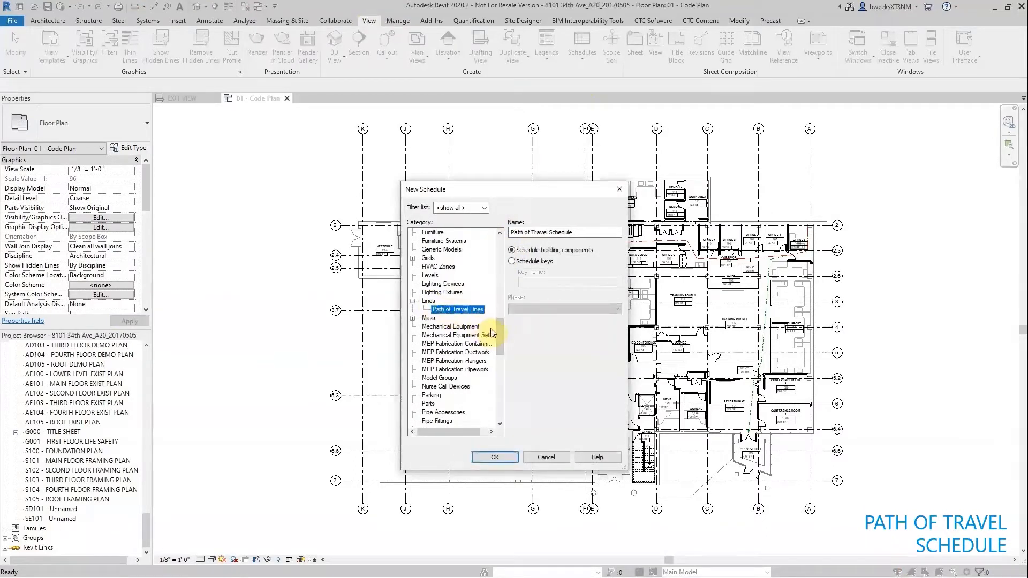
{"action": "left_click", "coordinate": [506, 458]}
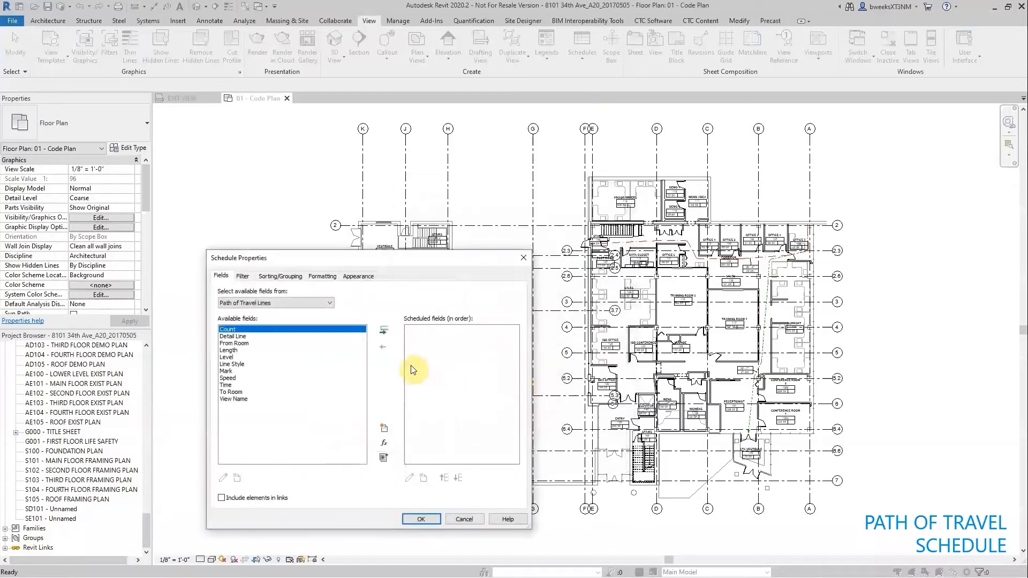
Step: Add the Mark, Length and Speed fields to the Path of Travel Schedule and create the schedule
{"action": "left_click_drag", "start_coordinate": [391, 257], "coordinate": [497, 173]}
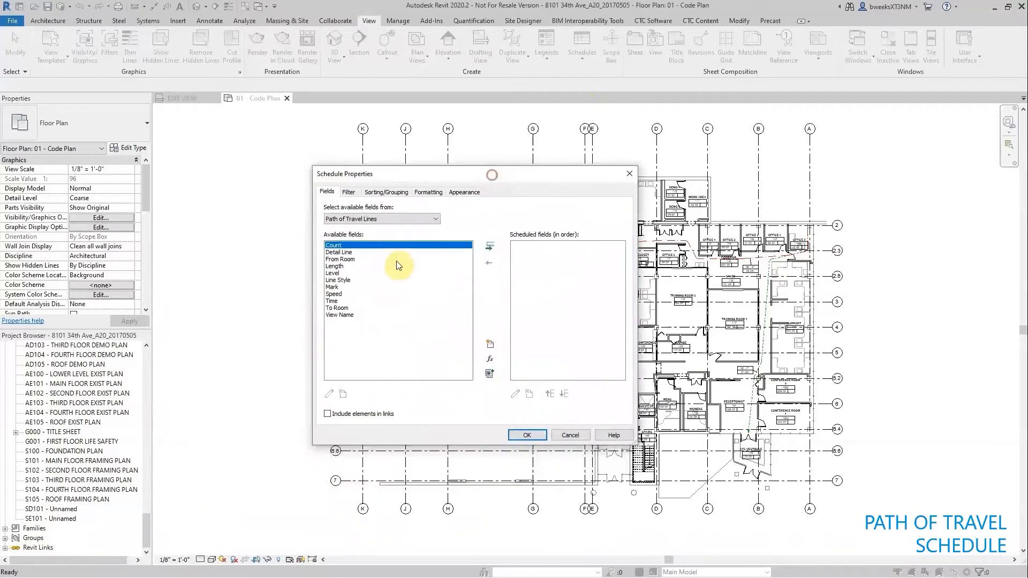
{"action": "left_click", "coordinate": [337, 287]}
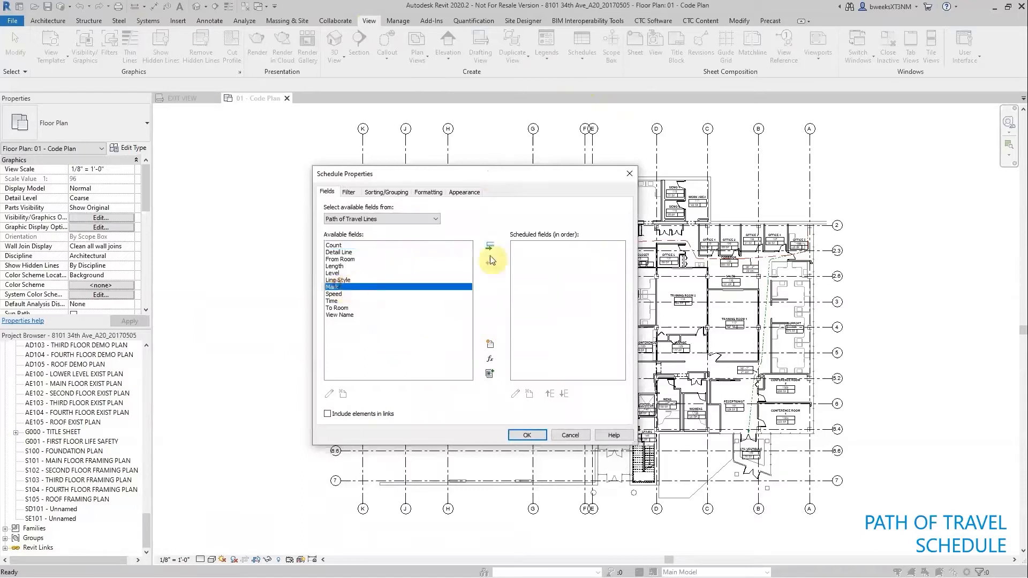
{"action": "left_click", "coordinate": [489, 247]}
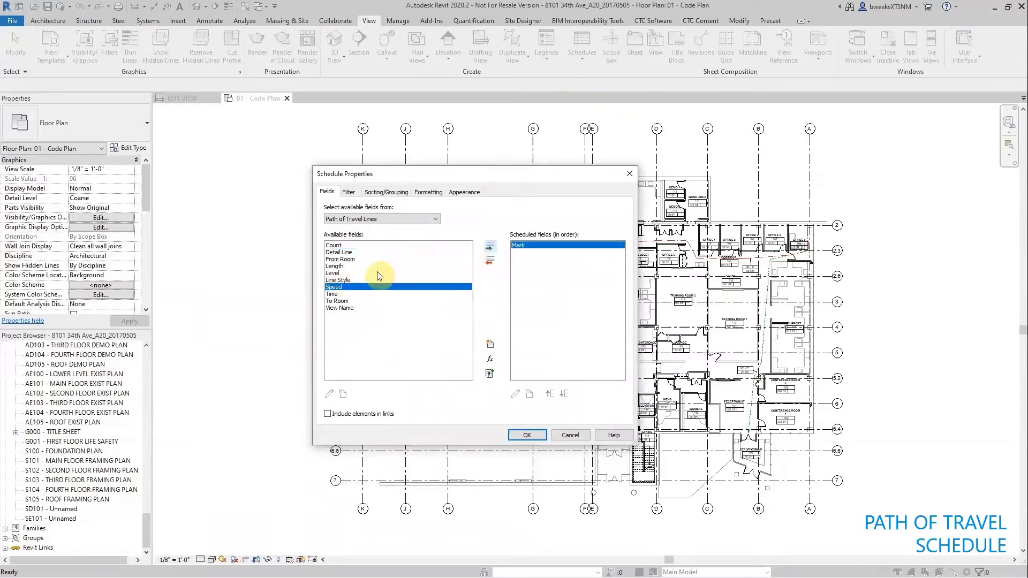
{"action": "left_click", "coordinate": [348, 266]}
{"action": "left_click", "coordinate": [491, 246]}
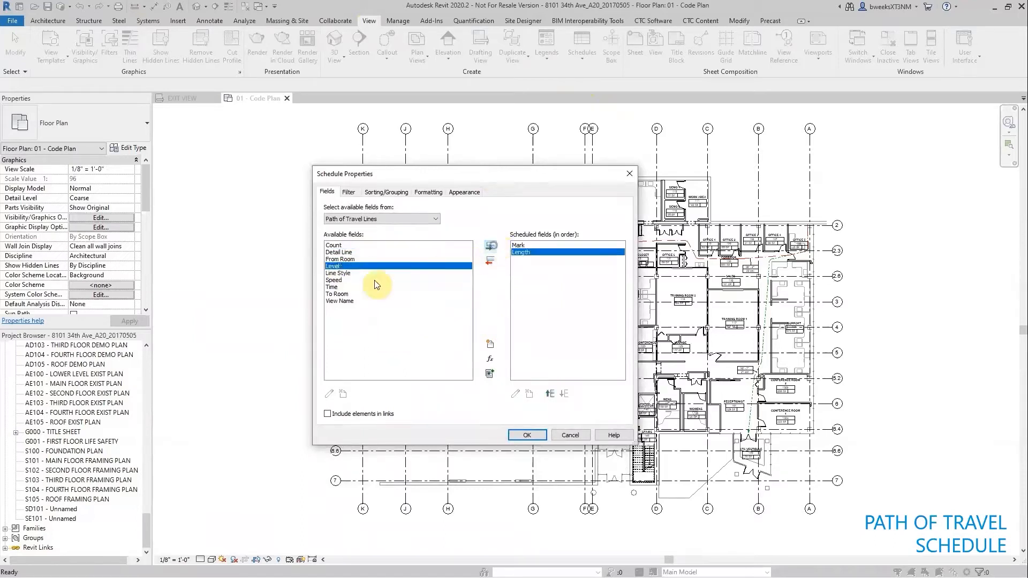
{"action": "left_click", "coordinate": [336, 281]}
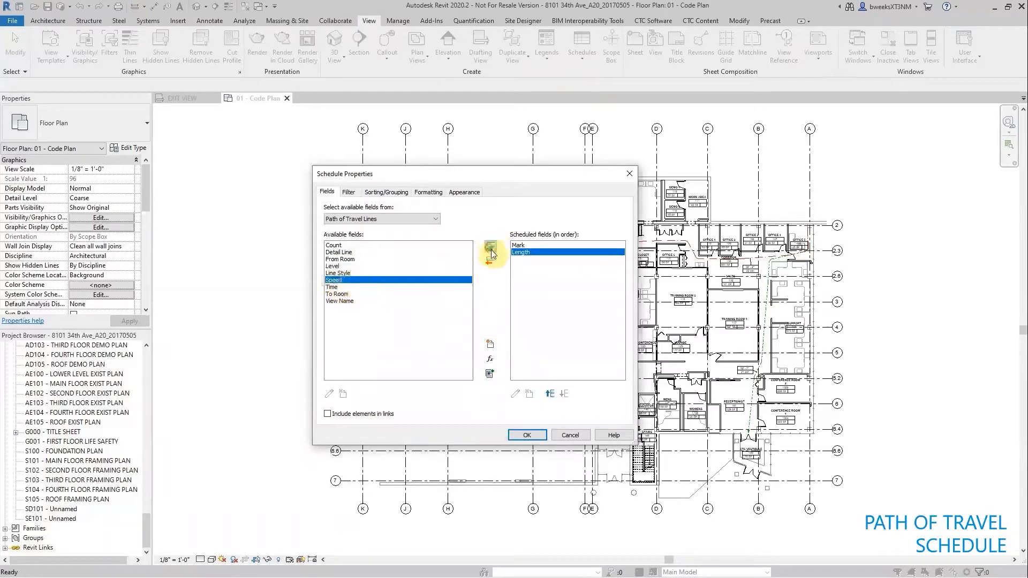
{"action": "left_click", "coordinate": [489, 247]}
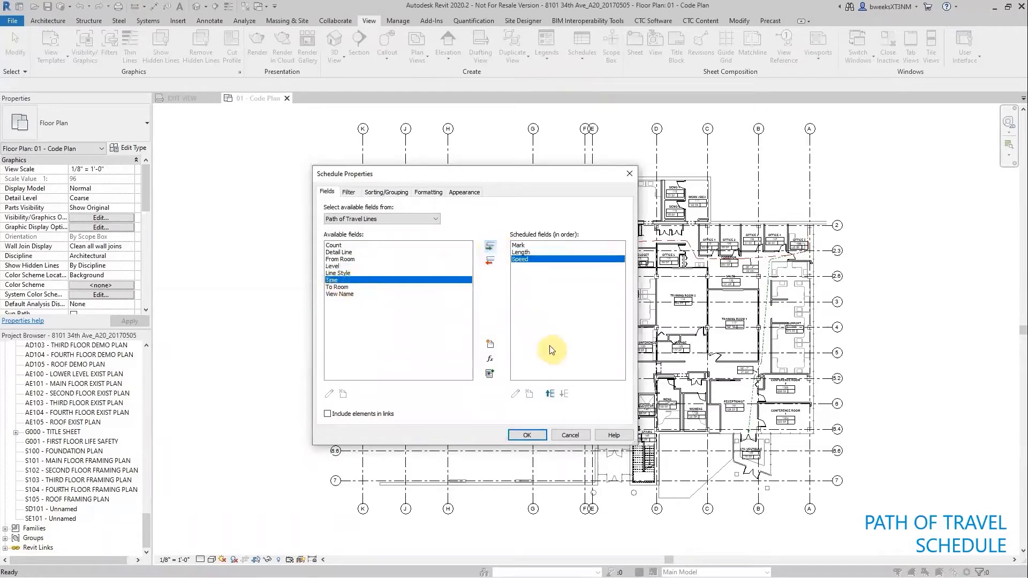
{"action": "left_click", "coordinate": [527, 434]}
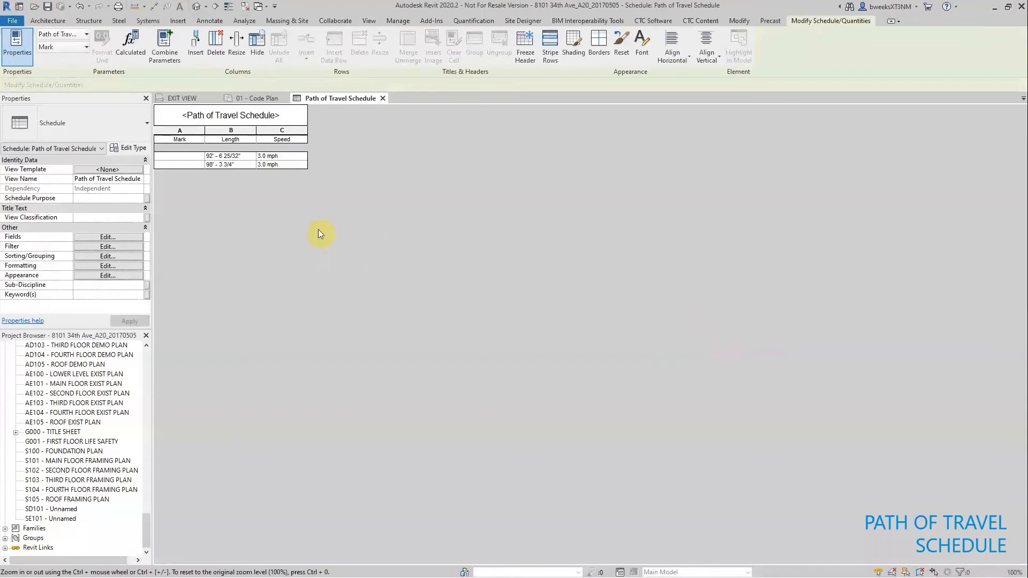
Step: Mark the two travel lines as PATH A and PATH B in the schedule, and close the schedule view
{"action": "left_click", "coordinate": [185, 156]}
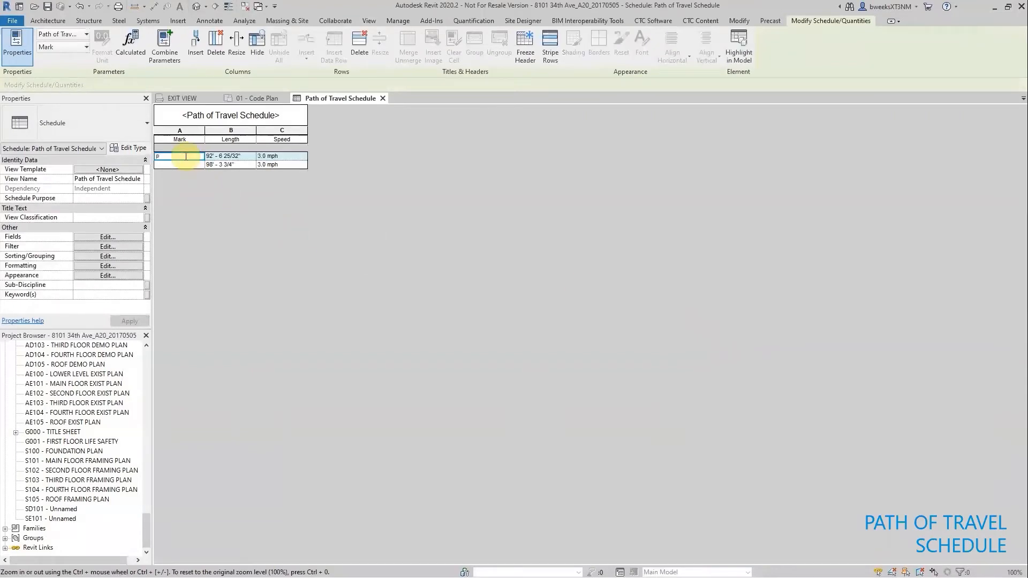
{"action": "key", "text": "Return"}
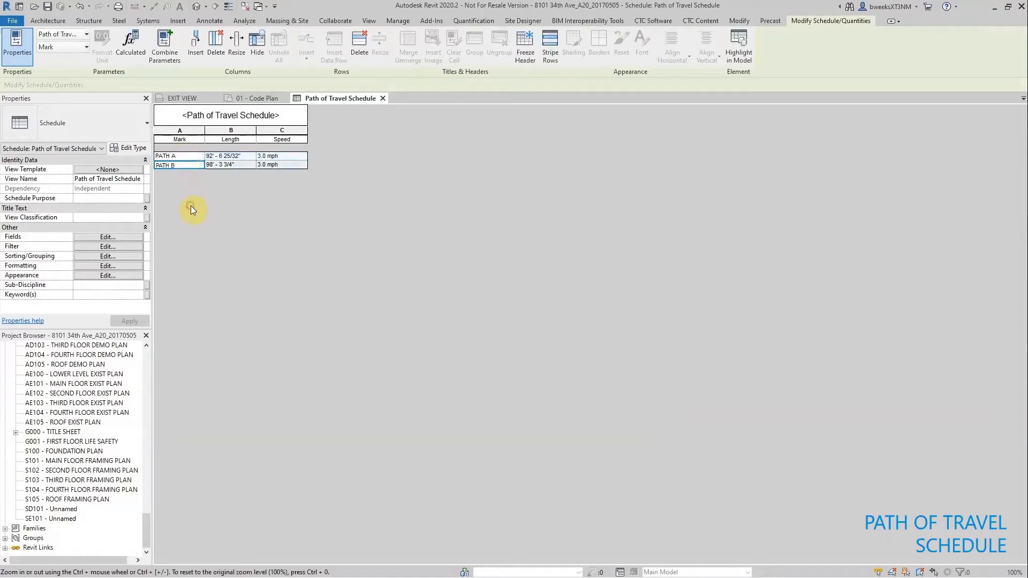
{"action": "left_click", "coordinate": [382, 98]}
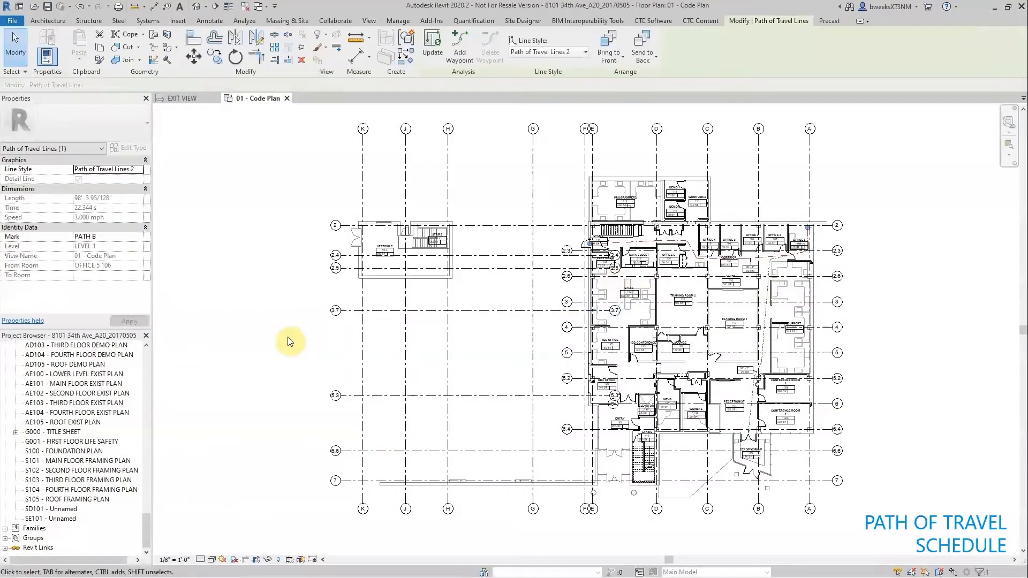
Step: Open the sheet G001 - FIRST FLOOR LIFE SAFETY
{"action": "mouse_move", "coordinate": [146, 518]}
{"action": "left_mouse_down"}
{"action": "mouse_move", "coordinate": [149, 492]}
{"action": "mouse_move", "coordinate": [149, 510]}
{"action": "left_mouse_up"}
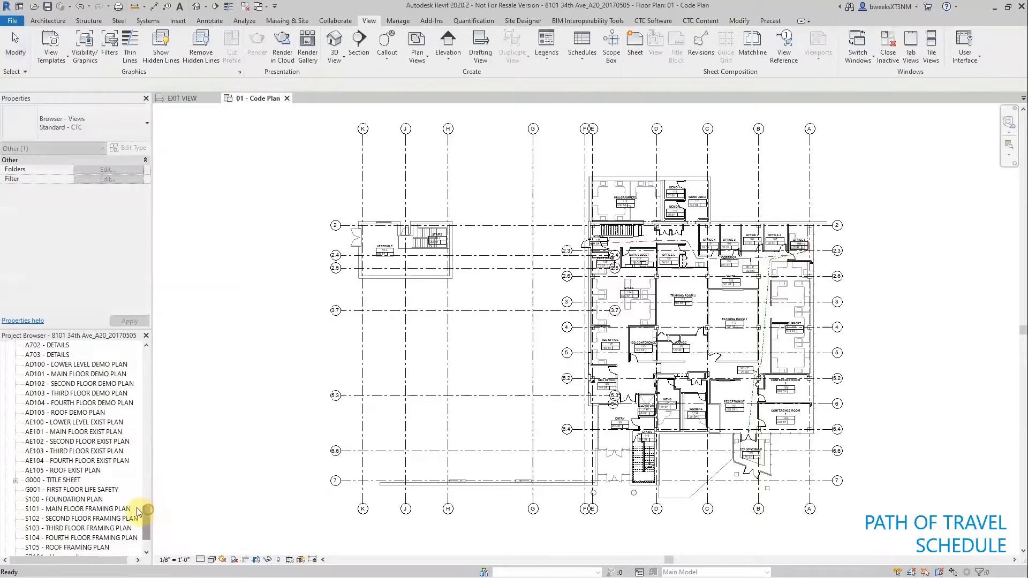
{"action": "left_click", "coordinate": [103, 490]}
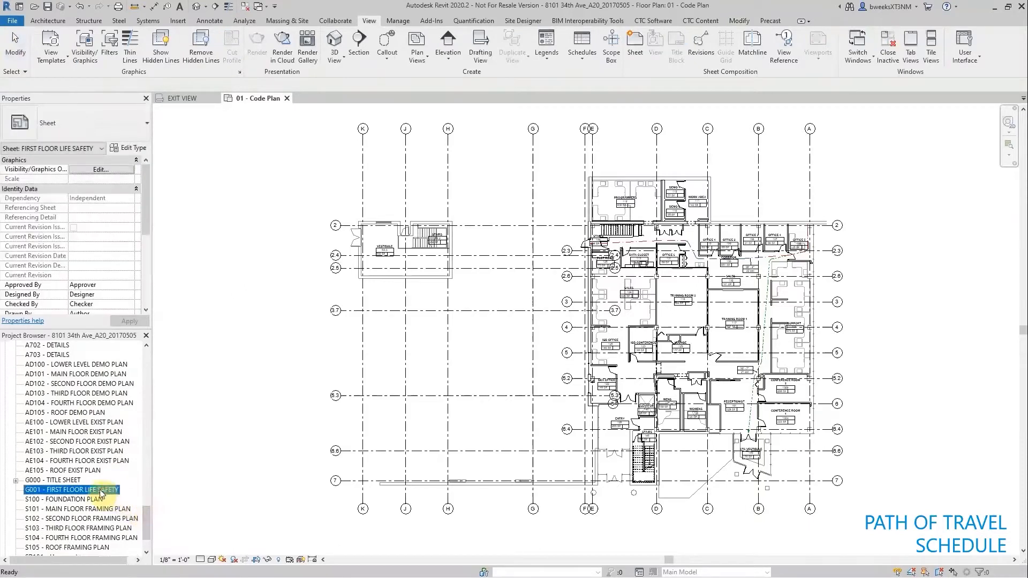
{"action": "double_click", "coordinate": [102, 490]}
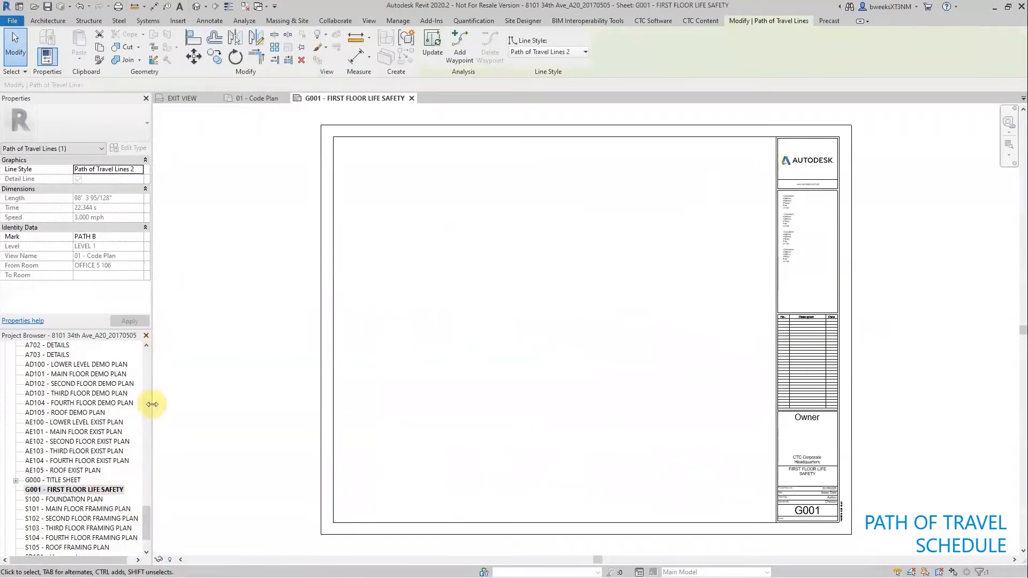
Step: Place the Path of Travel Schedule on sheet G001, beside the lower part of the title block
{"action": "left_click_drag", "start_coordinate": [146, 519], "coordinate": [151, 403]}
{"action": "scroll", "coordinate": [83, 413], "scroll_direction": "down", "scroll_amount": 3}
{"action": "scroll", "coordinate": [83, 413], "scroll_direction": "down", "scroll_amount": 4}
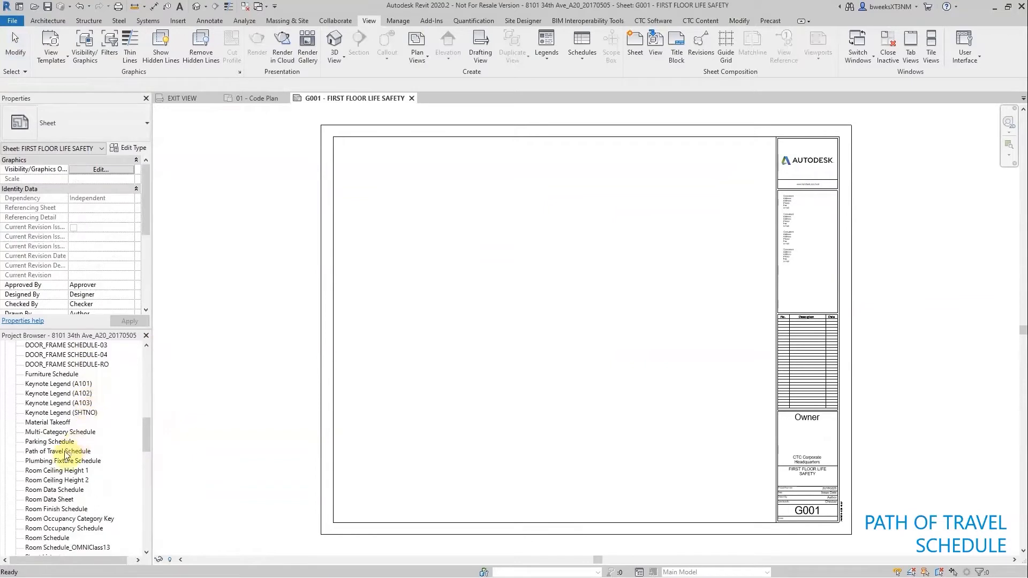
{"action": "left_click_drag", "start_coordinate": [64, 451], "coordinate": [580, 406]}
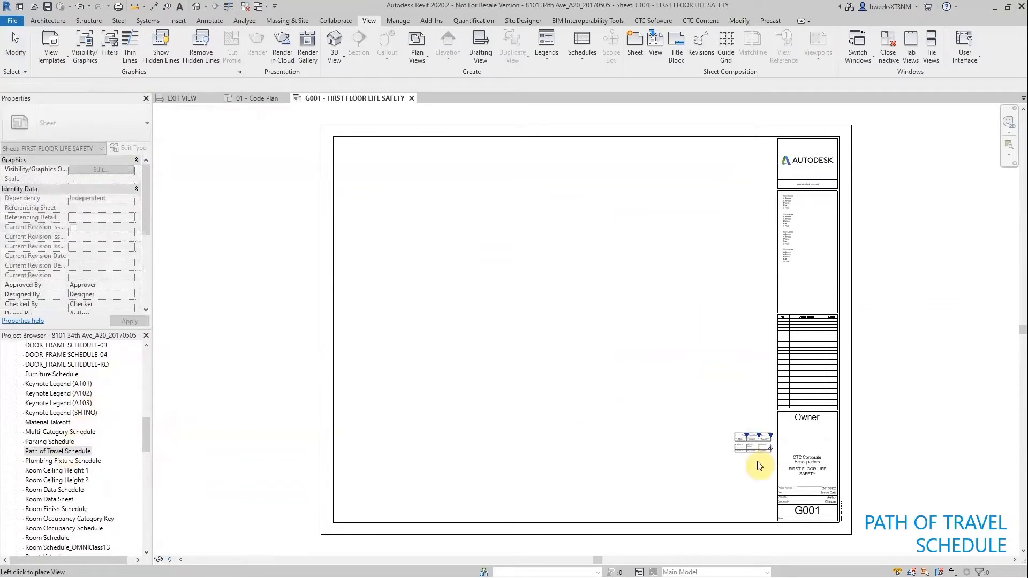
{"action": "left_click", "coordinate": [752, 453]}
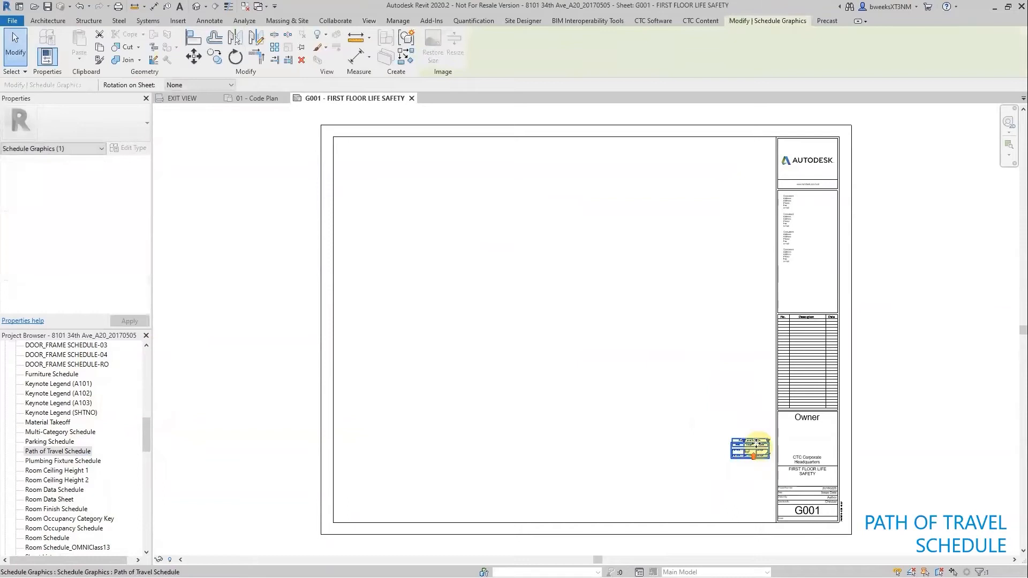
{"action": "scroll", "coordinate": [755, 443], "scroll_direction": "up", "scroll_amount": 7}
{"action": "left_click_drag", "start_coordinate": [759, 412], "coordinate": [733, 377]}
{"action": "left_click", "coordinate": [576, 484]}
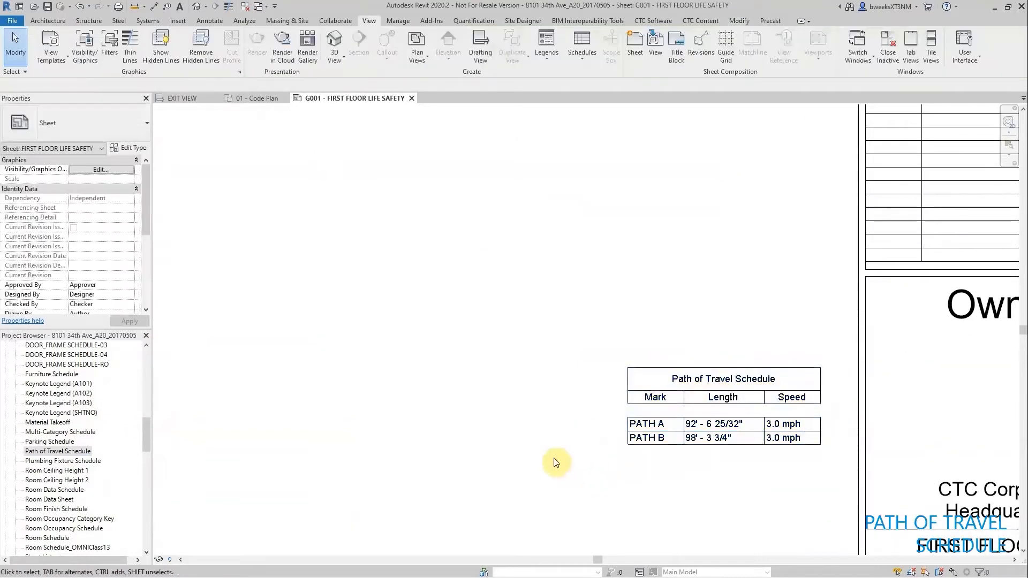
Step: Place the 01 - Code Plan view on sheet G001 next to the Path of Travel Schedule and inspect its travel lines
{"action": "key", "text": "z"}
{"action": "key", "text": "f"}
{"action": "left_click_drag", "start_coordinate": [149, 435], "coordinate": [145, 350]}
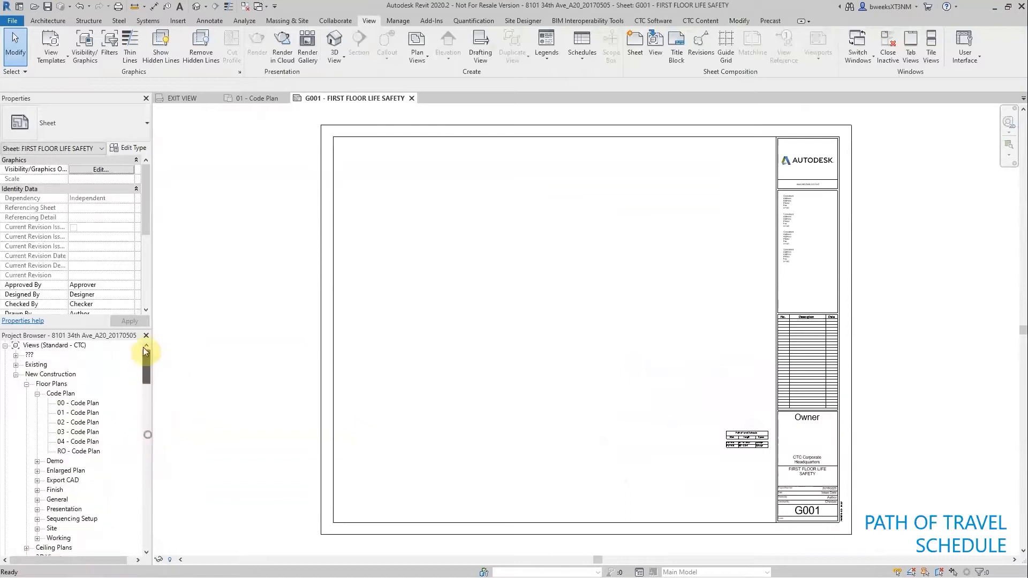
{"action": "left_click_drag", "start_coordinate": [80, 412], "coordinate": [319, 384]}
{"action": "left_click_drag", "start_coordinate": [460, 333], "coordinate": [464, 330]}
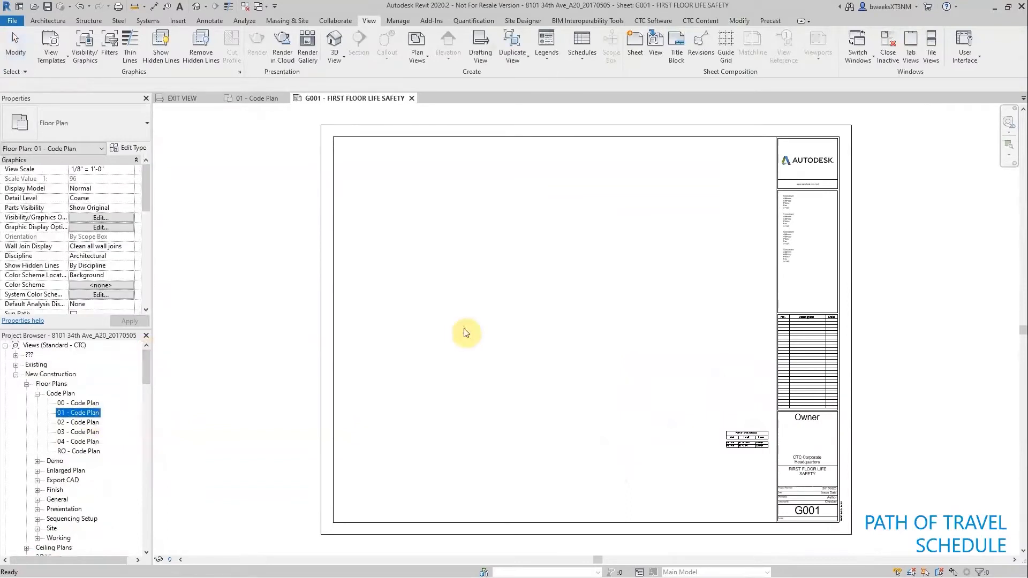
{"action": "left_click", "coordinate": [562, 352]}
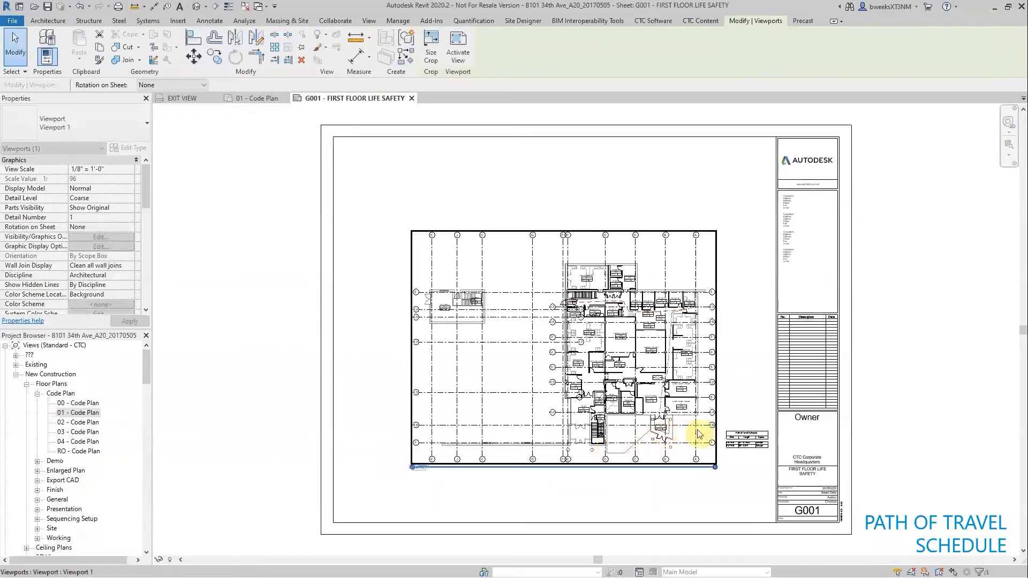
{"action": "left_click", "coordinate": [698, 487]}
{"action": "scroll", "coordinate": [729, 443], "scroll_direction": "up", "scroll_amount": 2}
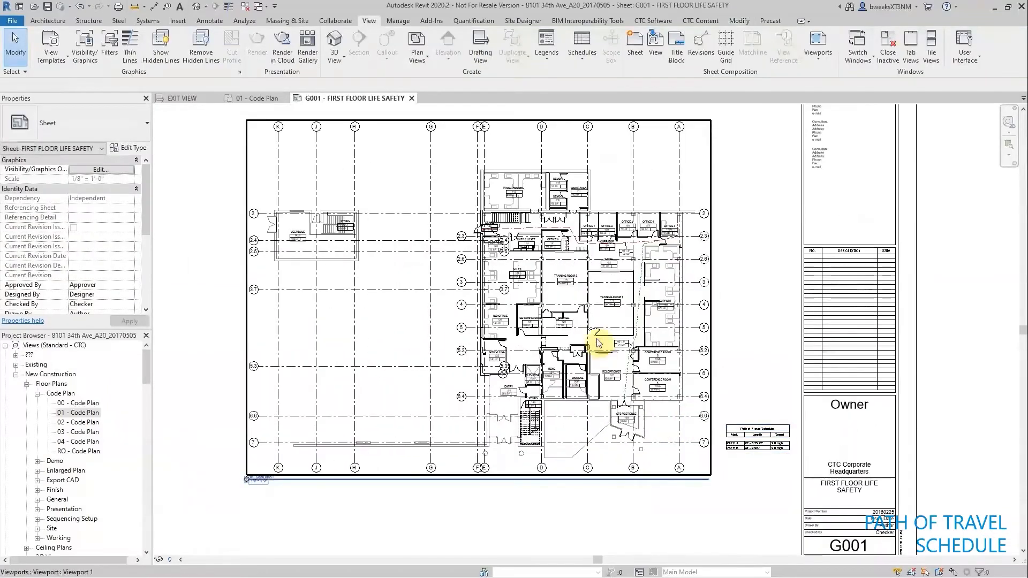
{"action": "scroll", "coordinate": [763, 461], "scroll_direction": "up", "scroll_amount": 3}
{"action": "middle_click_drag", "start_coordinate": [713, 280], "coordinate": [719, 351]}
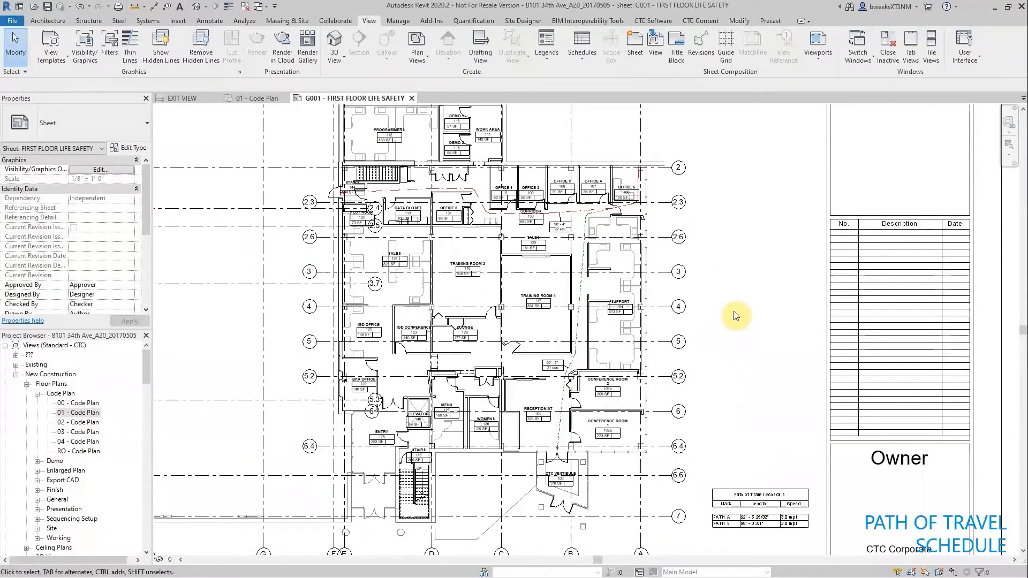
{"action": "scroll", "coordinate": [735, 309], "scroll_direction": "down", "scroll_amount": 2}
{"action": "middle_click", "coordinate": [732, 315]}
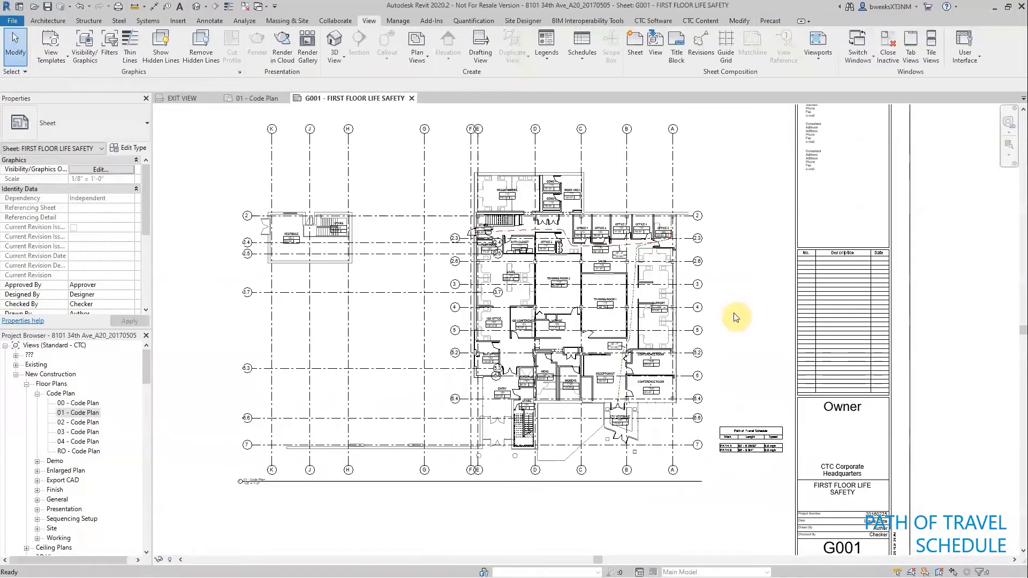
{"action": "middle_click", "coordinate": [732, 315]}
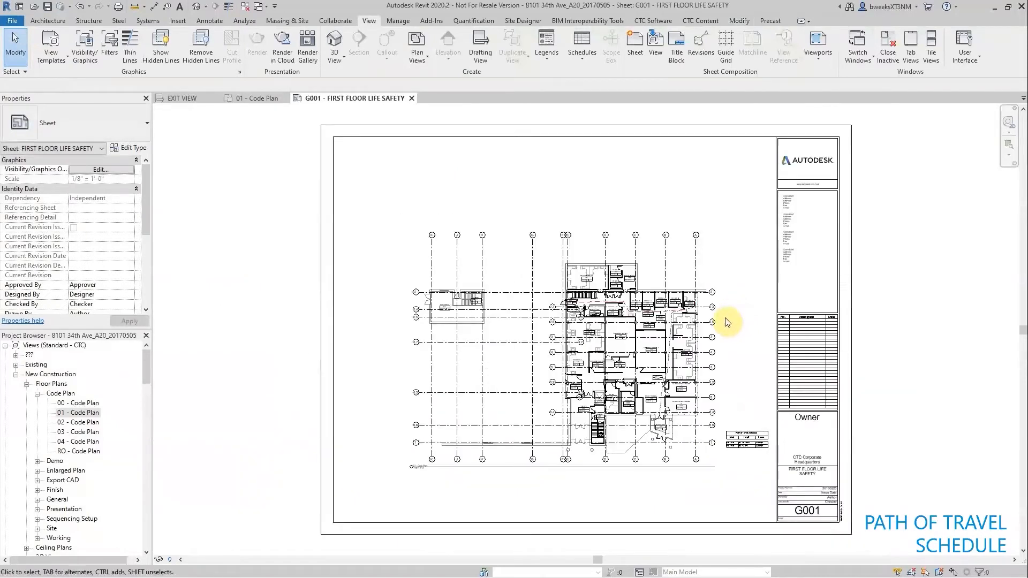
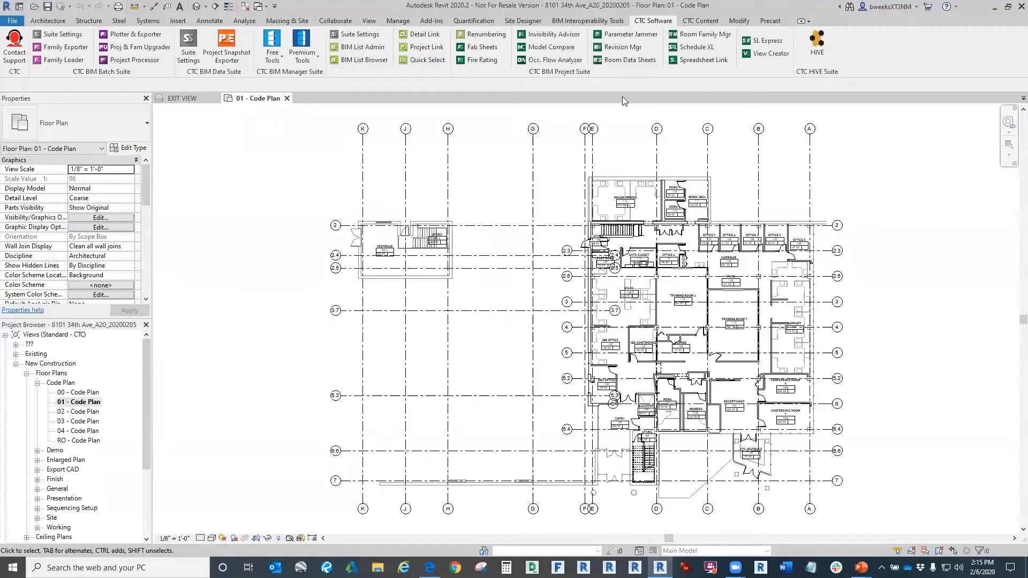
Step: Start the Occupant Flow Analyzer from the 01 - Code Plan and show its occupant path settings
{"action": "left_click", "coordinate": [557, 60]}
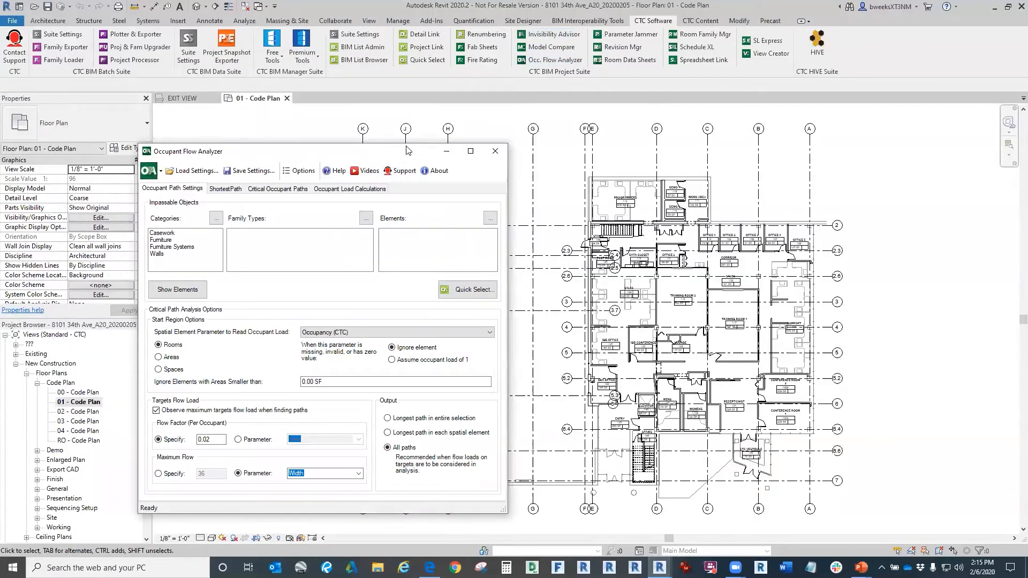
{"action": "left_click_drag", "start_coordinate": [407, 150], "coordinate": [416, 147]}
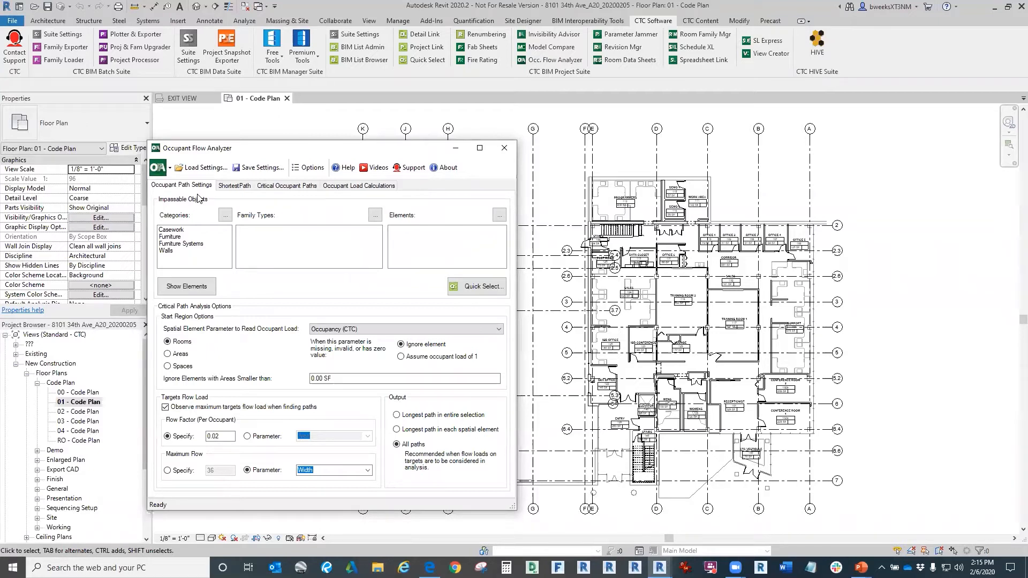
{"action": "left_click", "coordinate": [235, 186]}
{"action": "left_click", "coordinate": [188, 186]}
{"action": "left_click", "coordinate": [355, 380]}
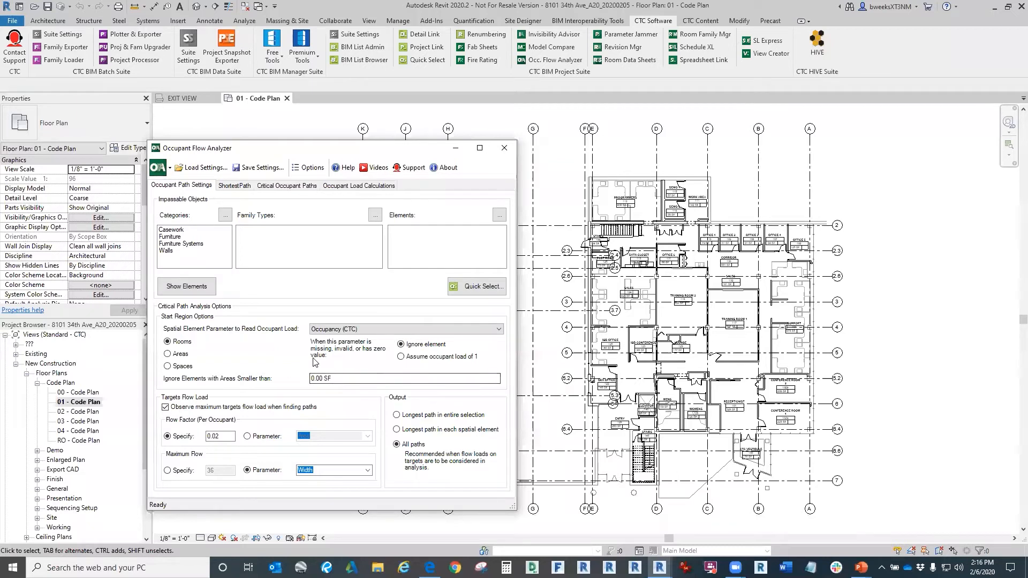
Step: Review the spatial element parameters available for reading the occupant load, keeping Occupancy (CTC)
{"action": "left_click", "coordinate": [347, 329]}
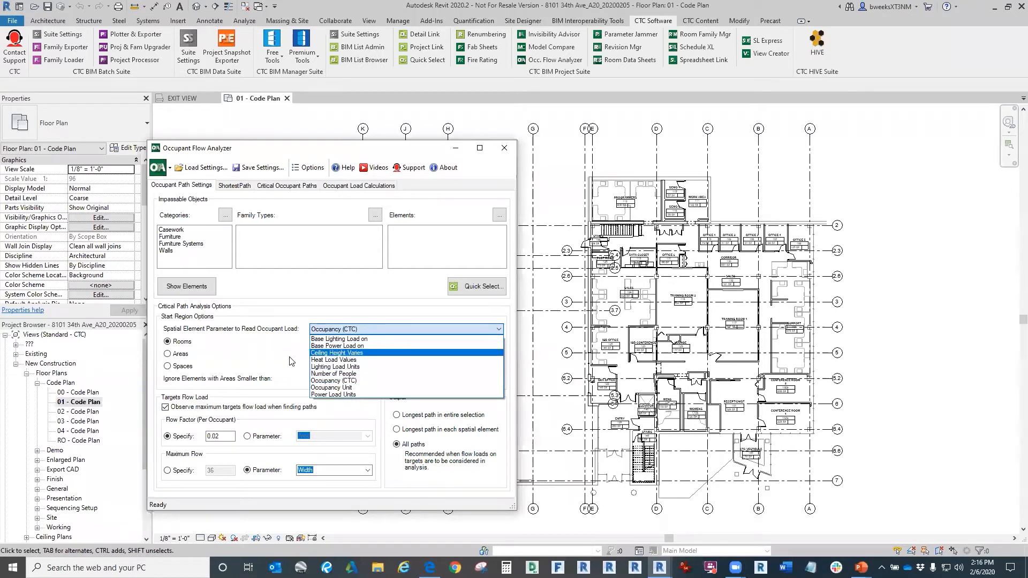
{"action": "left_click", "coordinate": [343, 330]}
{"action": "left_click", "coordinate": [343, 330]}
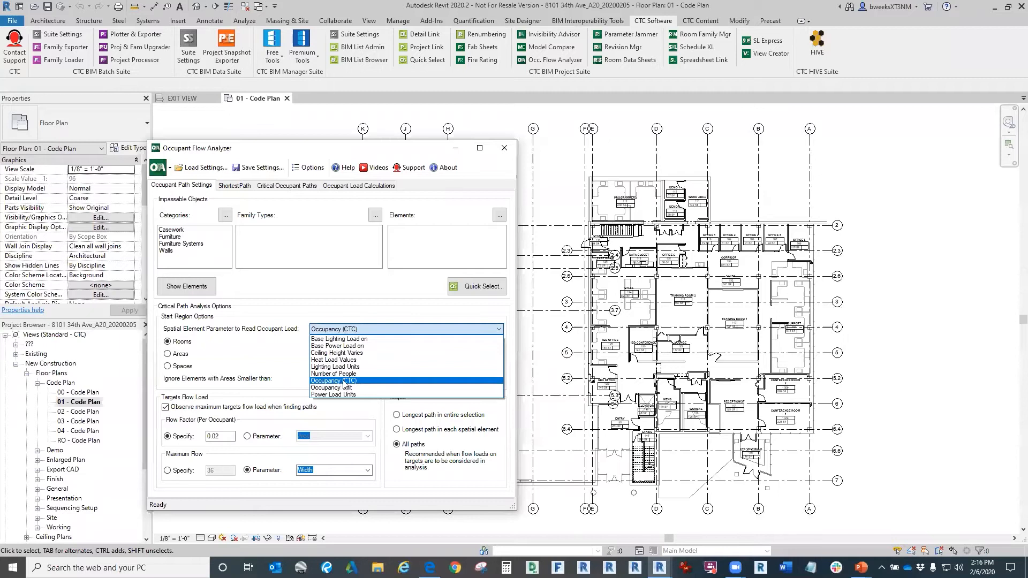
{"action": "left_click", "coordinate": [356, 331]}
{"action": "left_click", "coordinate": [357, 331]}
{"action": "left_click", "coordinate": [276, 353]}
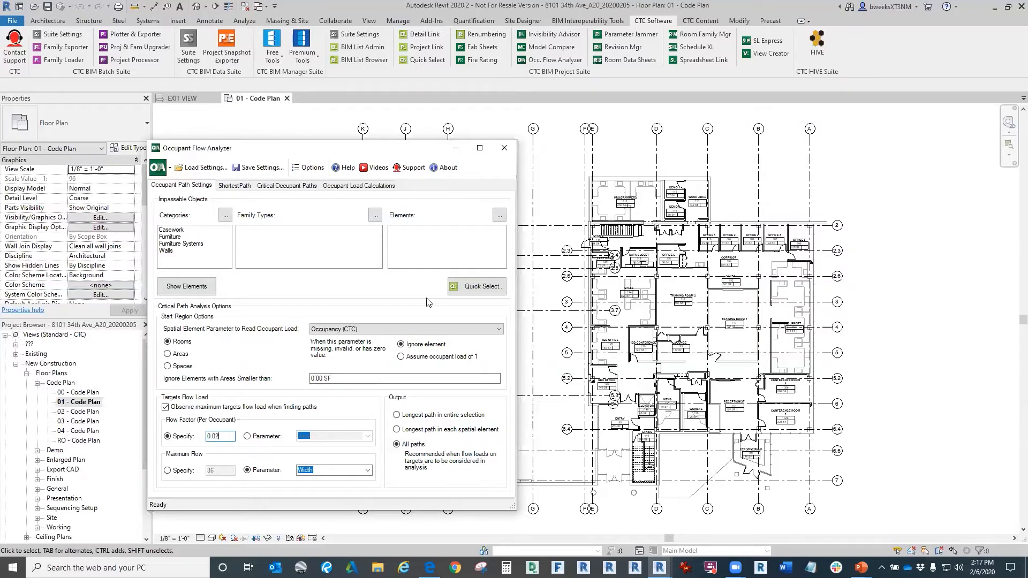
Step: Examine the occupancy cells in the room tags of Training Room 1, Training Room 2 and the surrounding rooms
{"action": "scroll", "coordinate": [766, 340], "scroll_direction": "up", "scroll_amount": 2}
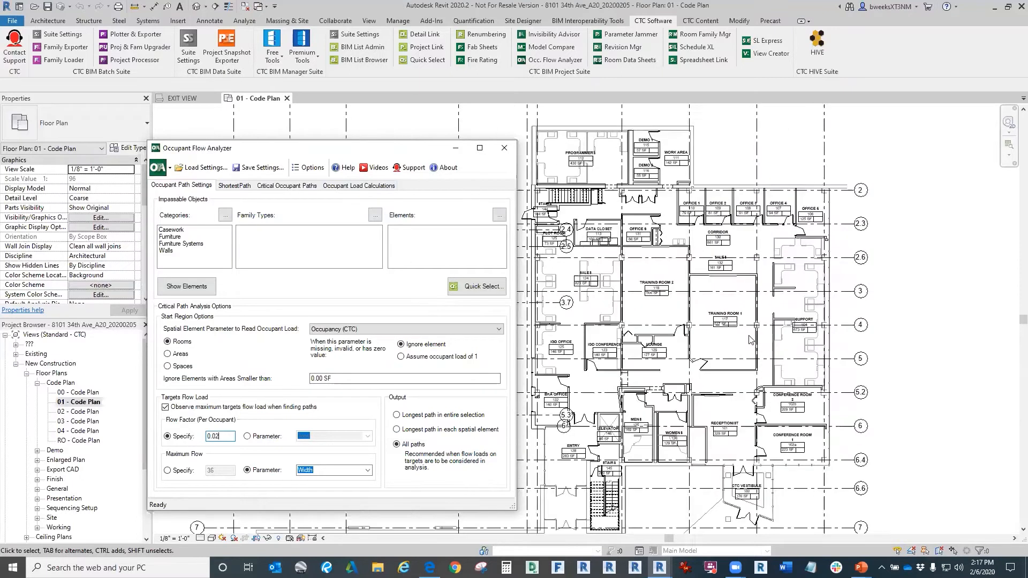
{"action": "scroll", "coordinate": [738, 329], "scroll_direction": "up", "scroll_amount": 4}
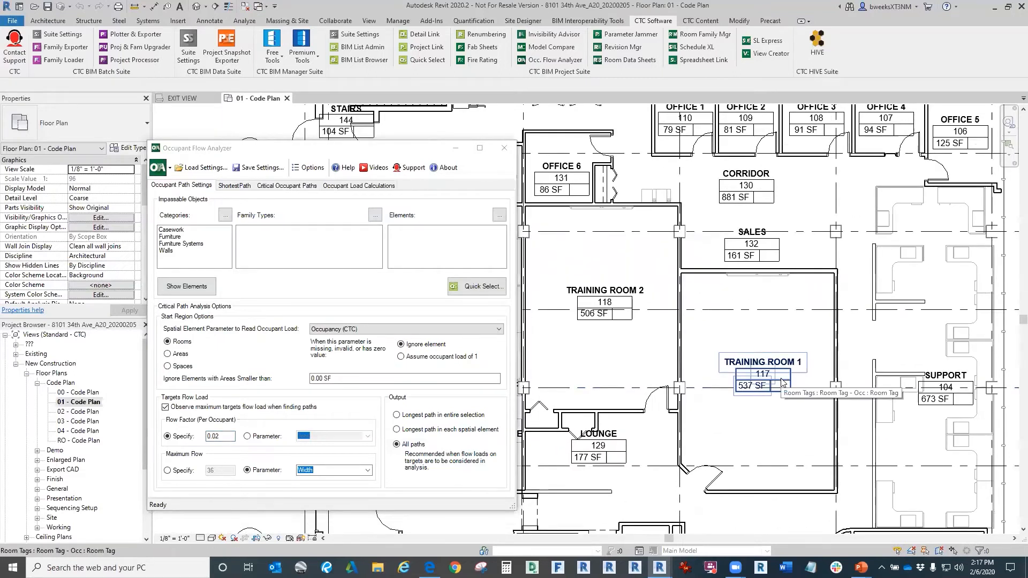
{"action": "middle_click_drag", "start_coordinate": [782, 381], "coordinate": [805, 416]}
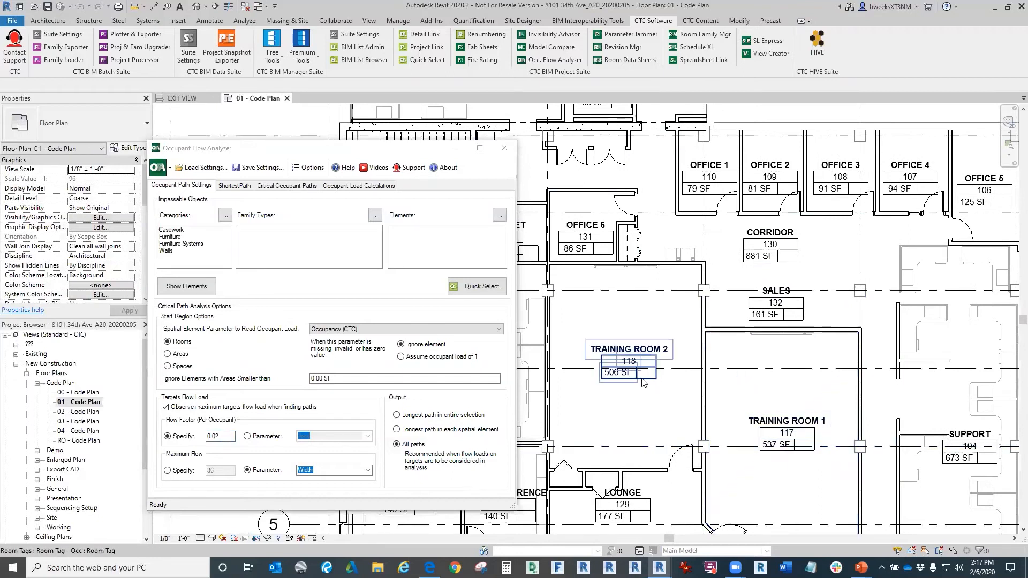
{"action": "mouse_move", "coordinate": [683, 393]}
{"action": "middle_mouse_down"}
{"action": "mouse_move", "coordinate": [692, 409]}
{"action": "mouse_move", "coordinate": [838, 391]}
{"action": "mouse_move", "coordinate": [667, 479]}
{"action": "middle_mouse_up"}
{"action": "middle_click_drag", "start_coordinate": [851, 312], "coordinate": [800, 345]}
{"action": "scroll", "coordinate": [799, 346], "scroll_direction": "down", "scroll_amount": 3}
{"action": "scroll", "coordinate": [799, 342], "scroll_direction": "up", "scroll_amount": 1}
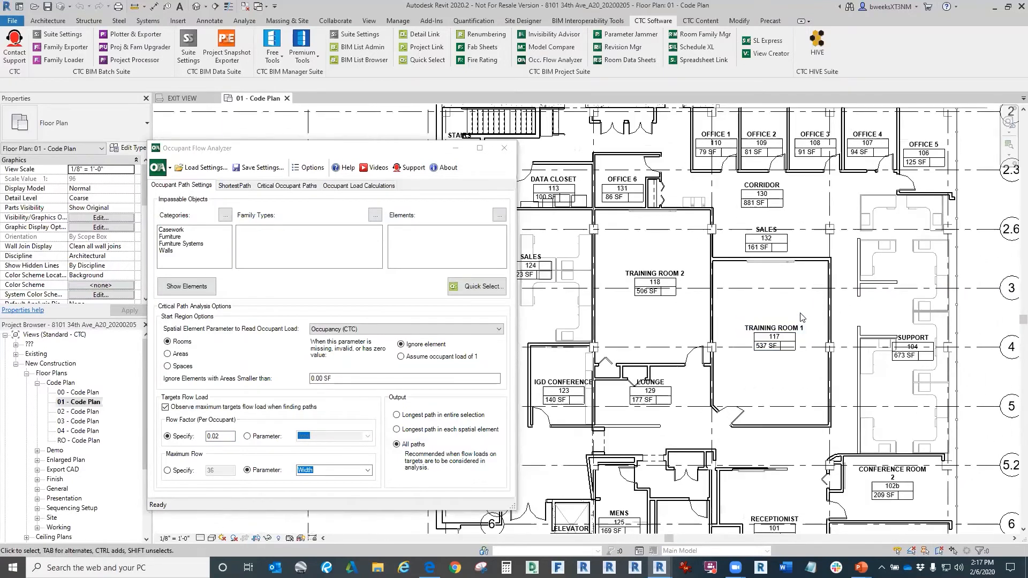
Step: Inspect the area per person and occupancy category properties of Training Room 1, and clear the selection
{"action": "left_click", "coordinate": [799, 314]}
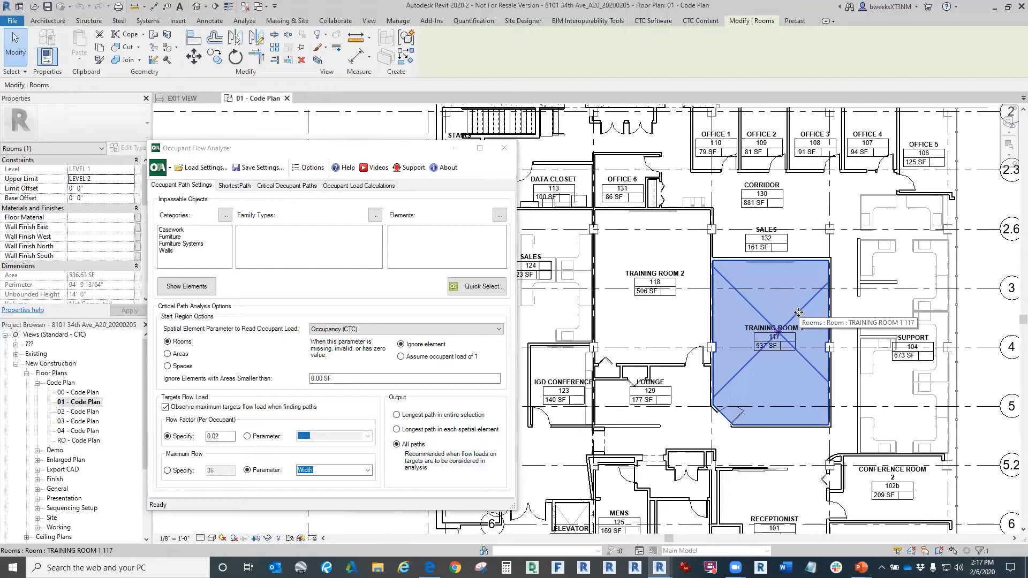
{"action": "left_click", "coordinate": [143, 199]}
{"action": "left_click_drag", "start_coordinate": [189, 149], "coordinate": [216, 153]}
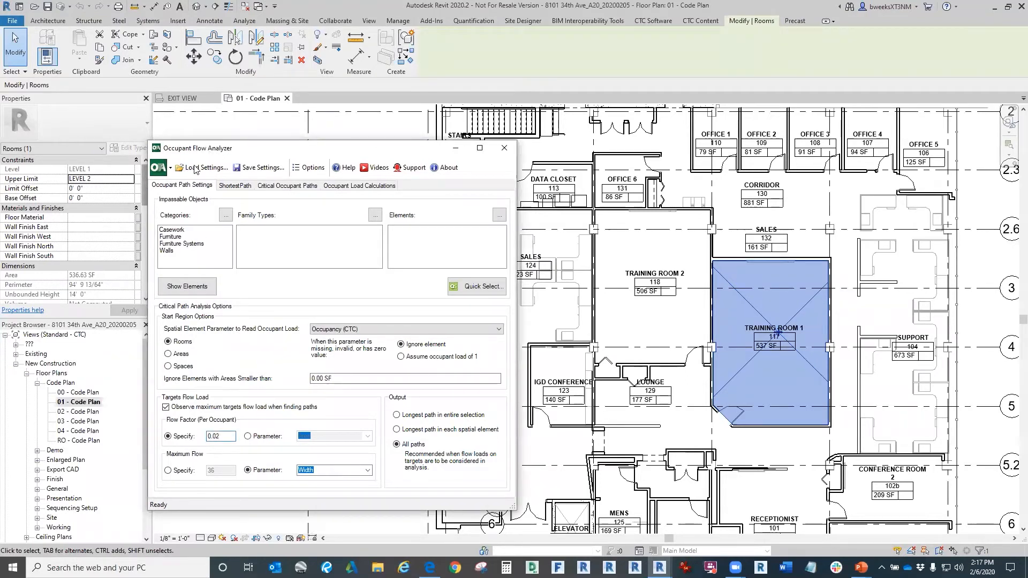
{"action": "left_click_drag", "start_coordinate": [146, 191], "coordinate": [143, 234]}
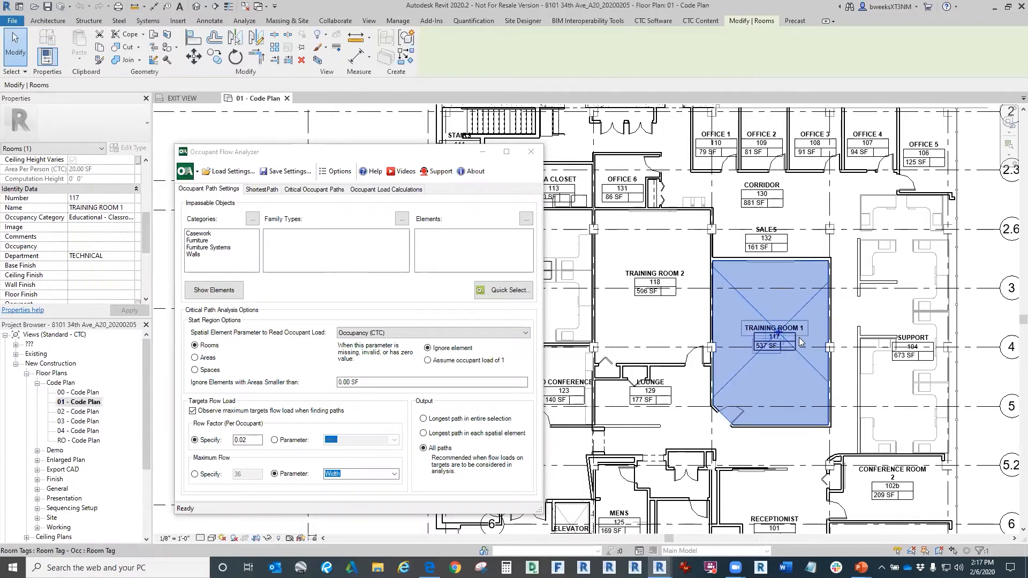
{"action": "left_click", "coordinate": [434, 155]}
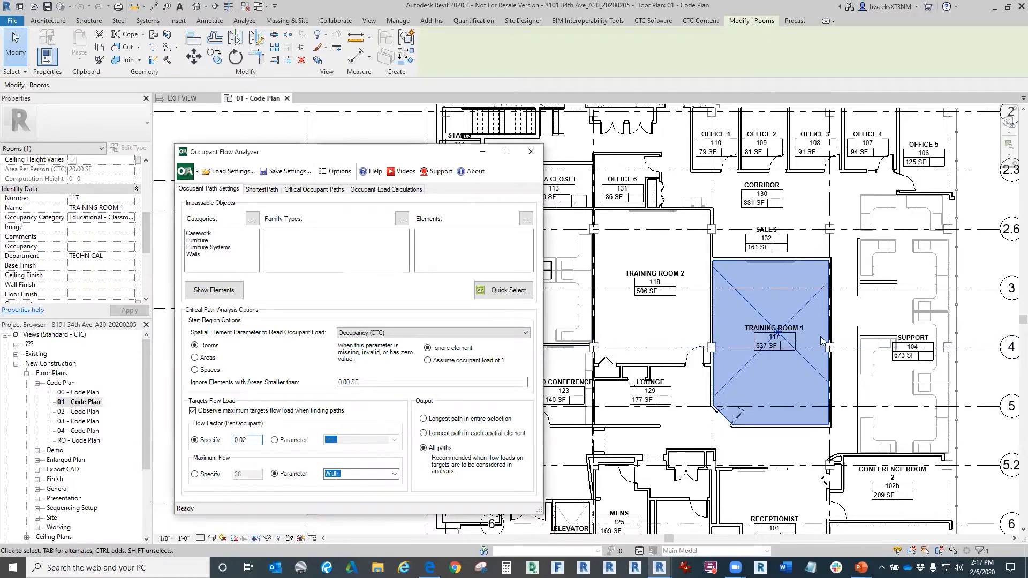
{"action": "left_click", "coordinate": [728, 231]}
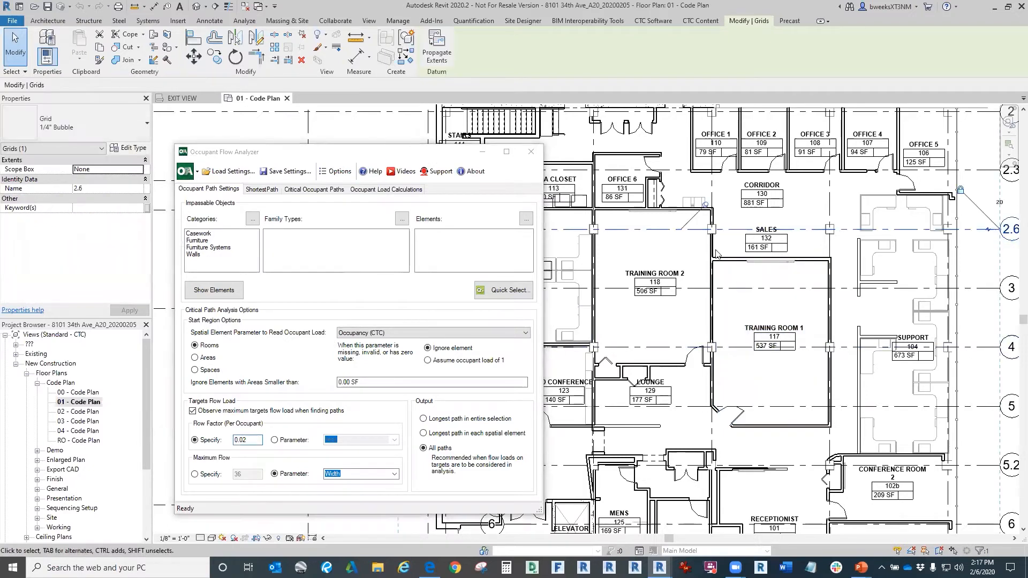
{"action": "left_click", "coordinate": [754, 241]}
{"action": "left_click", "coordinate": [733, 242]}
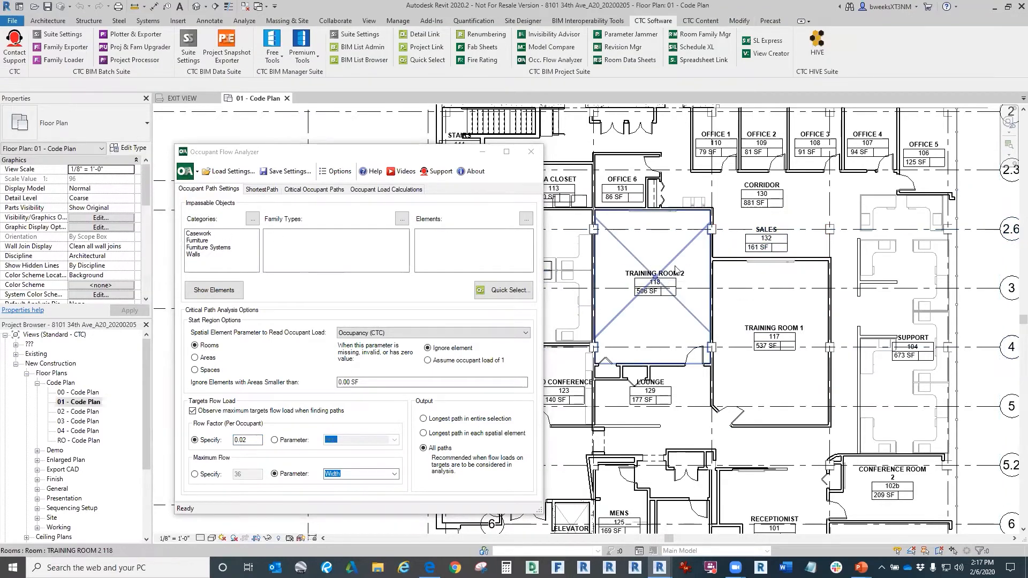
Step: Set the occupant load calculation to read factors from Area Per Person (CTC) and store results in Occupancy (CTC)
{"action": "left_click", "coordinate": [387, 191]}
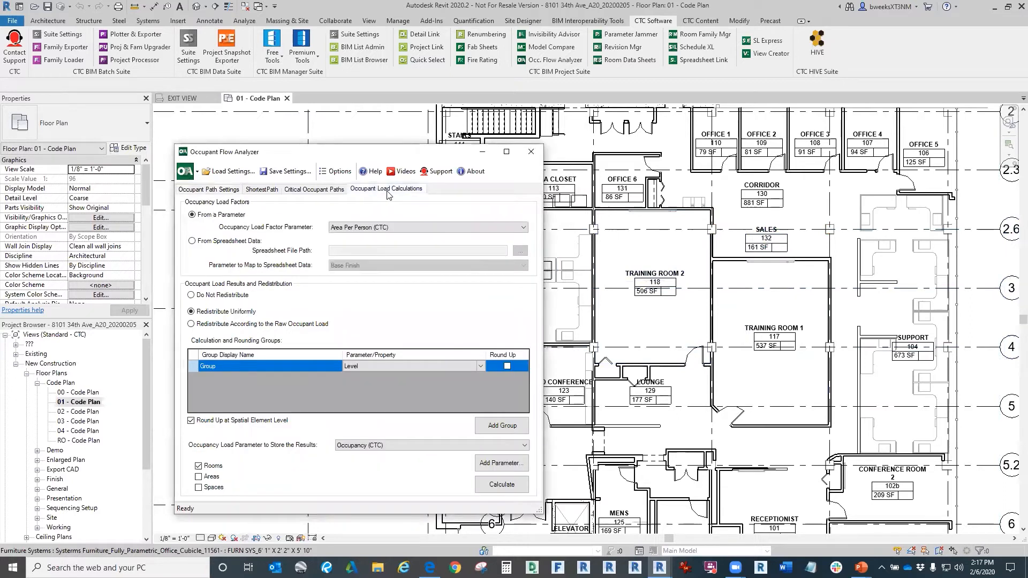
{"action": "left_click", "coordinate": [357, 230]}
{"action": "left_click", "coordinate": [364, 259]}
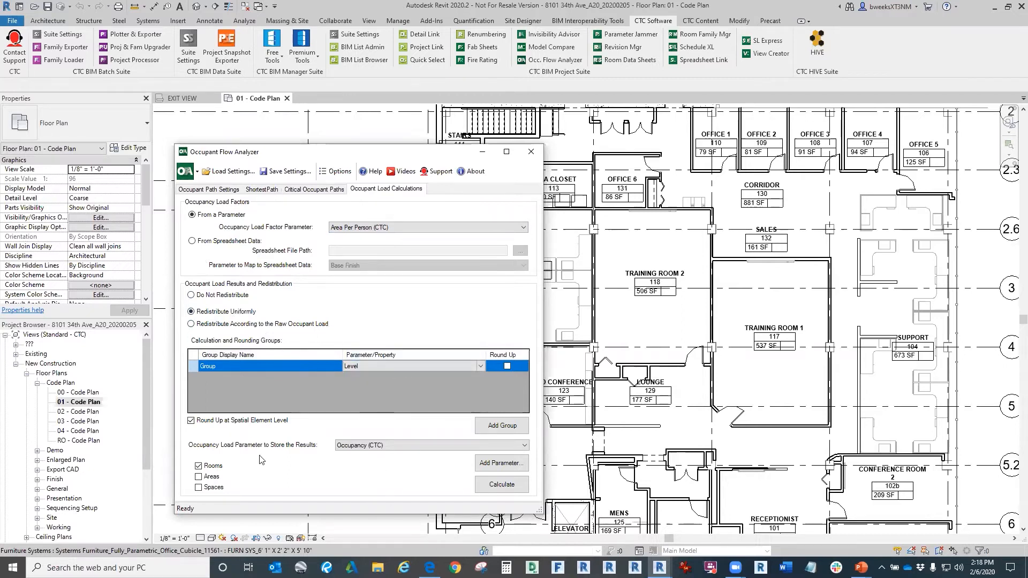
{"action": "left_click", "coordinate": [379, 449]}
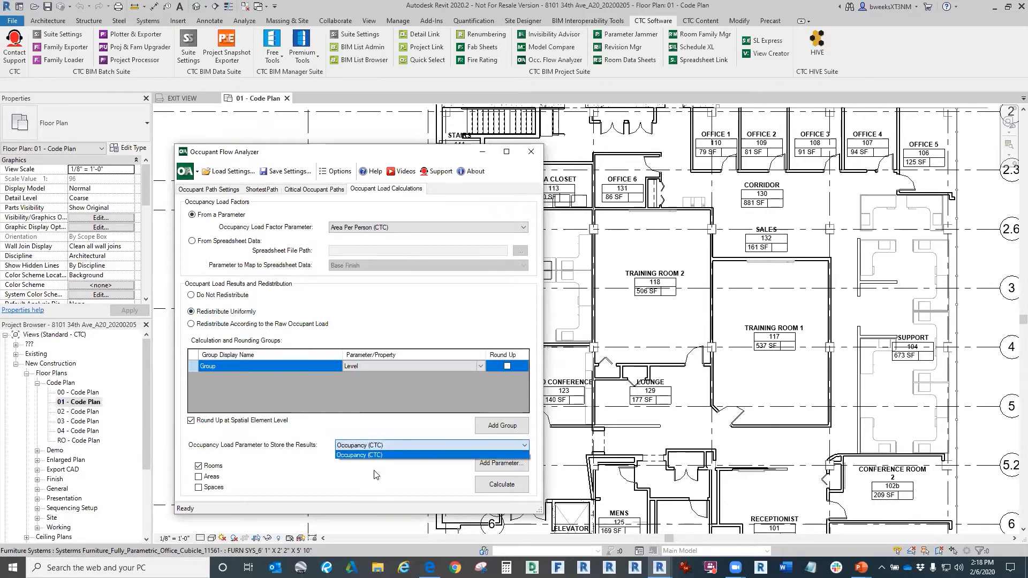
{"action": "left_click", "coordinate": [372, 457]}
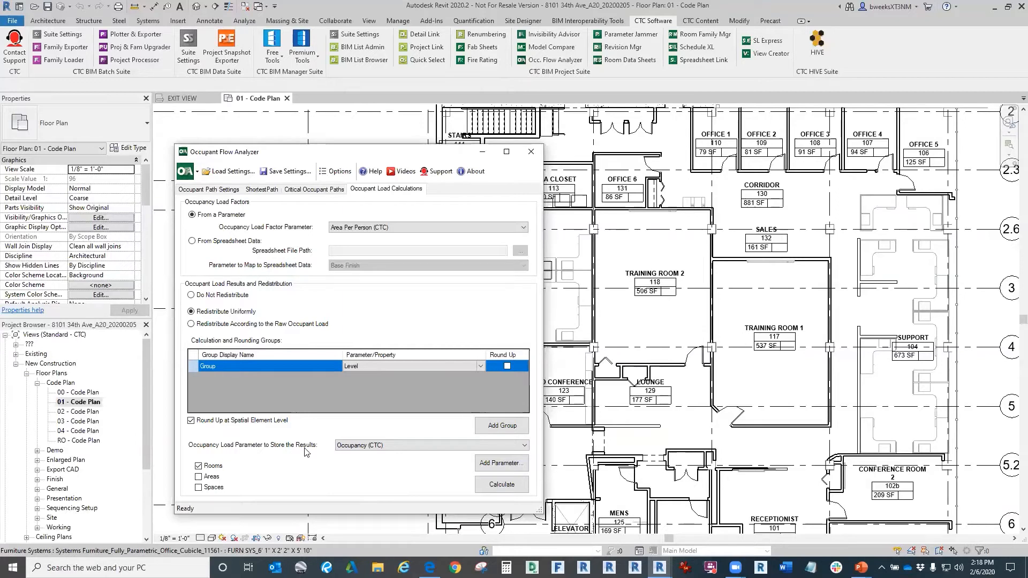
Step: Calculate the room occupant loads, ignoring invalid spatial elements, and review the logged events before dismissing them
{"action": "left_click", "coordinate": [487, 485]}
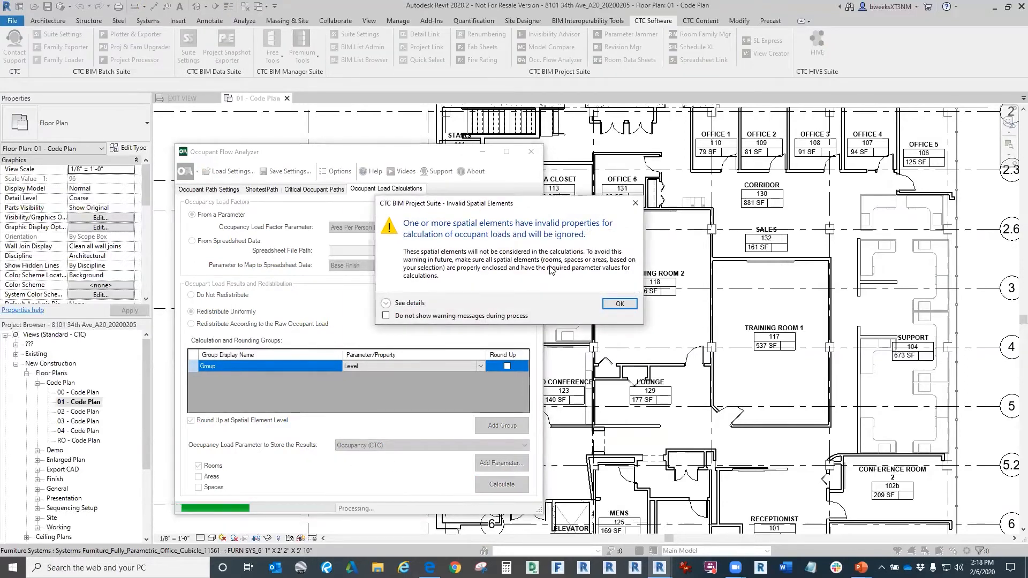
{"action": "left_click", "coordinate": [626, 307]}
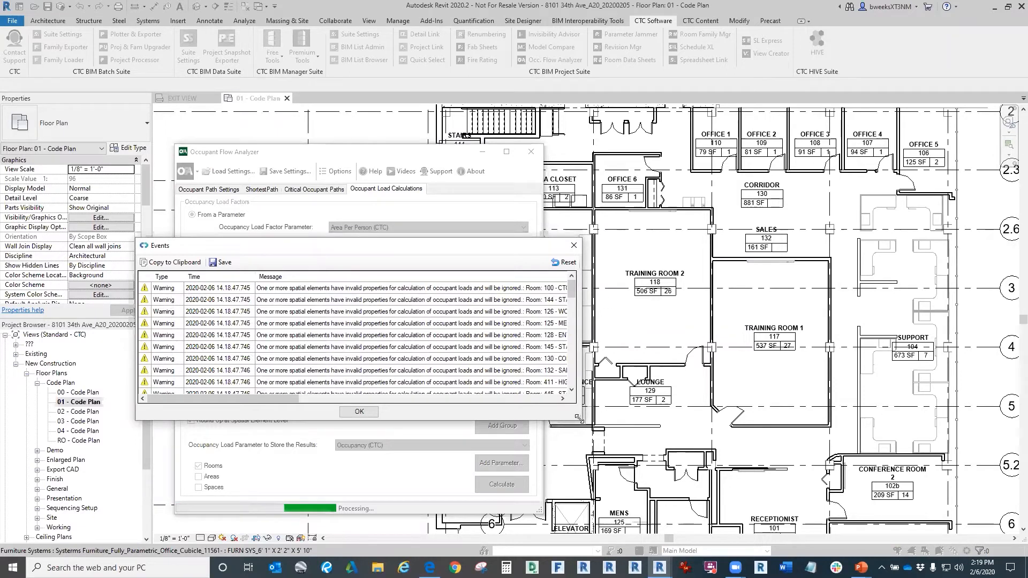
{"action": "left_click_drag", "start_coordinate": [578, 418], "coordinate": [648, 460]}
{"action": "scroll", "coordinate": [408, 329], "scroll_direction": "down", "scroll_amount": 10}
{"action": "scroll", "coordinate": [408, 329], "scroll_direction": "down", "scroll_amount": 2}
{"action": "scroll", "coordinate": [528, 387], "scroll_direction": "up", "scroll_amount": 5}
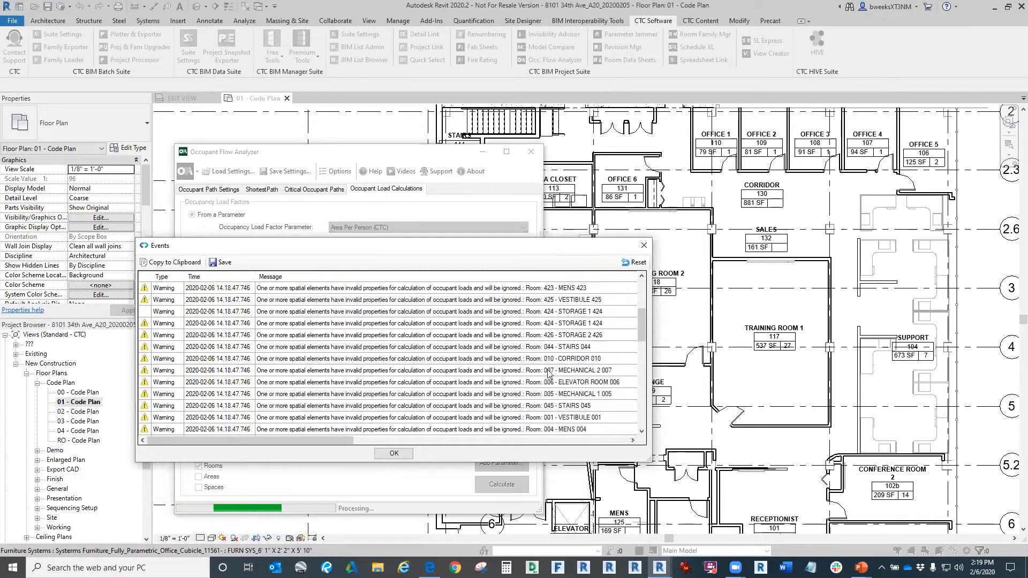
{"action": "left_click", "coordinate": [394, 453]}
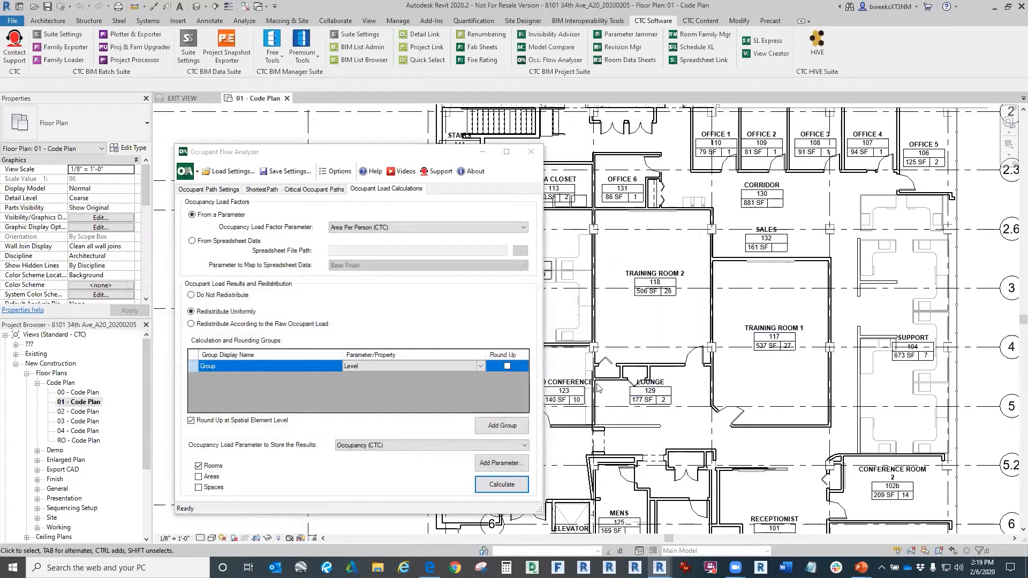
Step: Examine the occupancy cells in the room tags of the training rooms, offices, restrooms and other rooms across the 01 - Code Plan
{"action": "scroll", "coordinate": [788, 372], "scroll_direction": "up", "scroll_amount": 2}
{"action": "middle_click_drag", "start_coordinate": [797, 383], "coordinate": [810, 479]}
{"action": "middle_click_drag", "start_coordinate": [764, 358], "coordinate": [808, 347]}
{"action": "scroll", "coordinate": [688, 339], "scroll_direction": "up", "scroll_amount": 1}
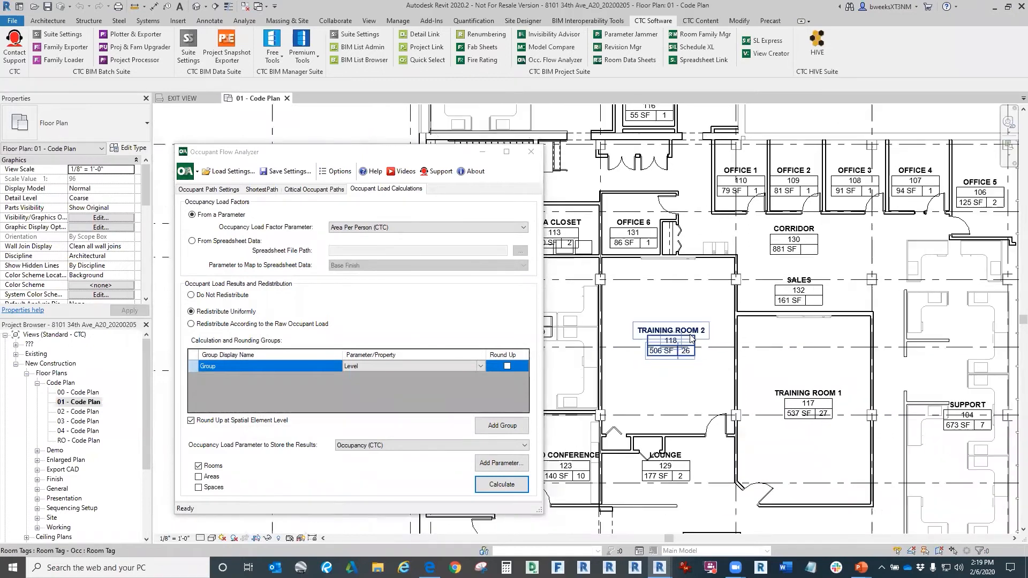
{"action": "middle_click_drag", "start_coordinate": [744, 213], "coordinate": [649, 299]}
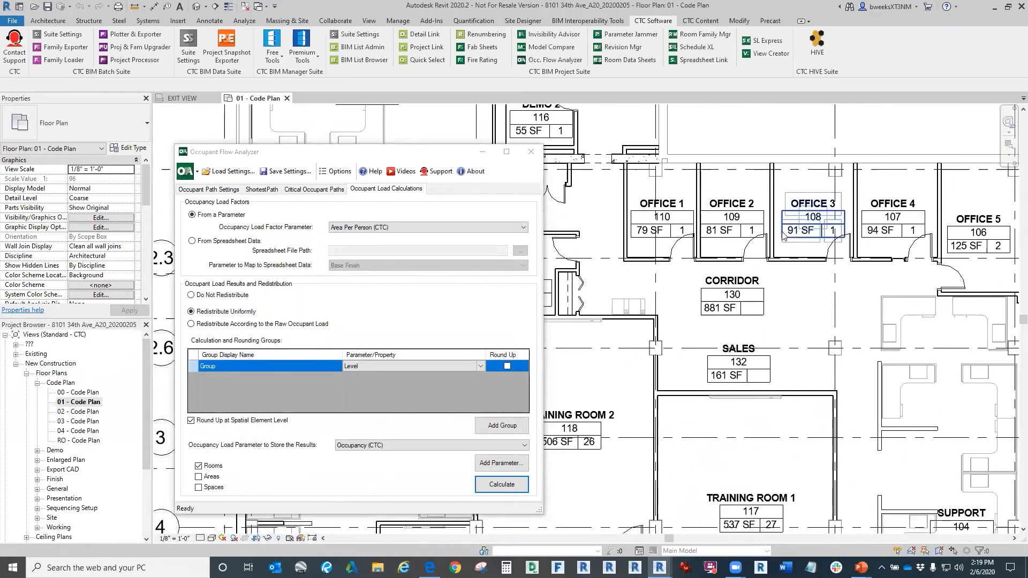
{"action": "middle_click_drag", "start_coordinate": [876, 263], "coordinate": [840, 263]}
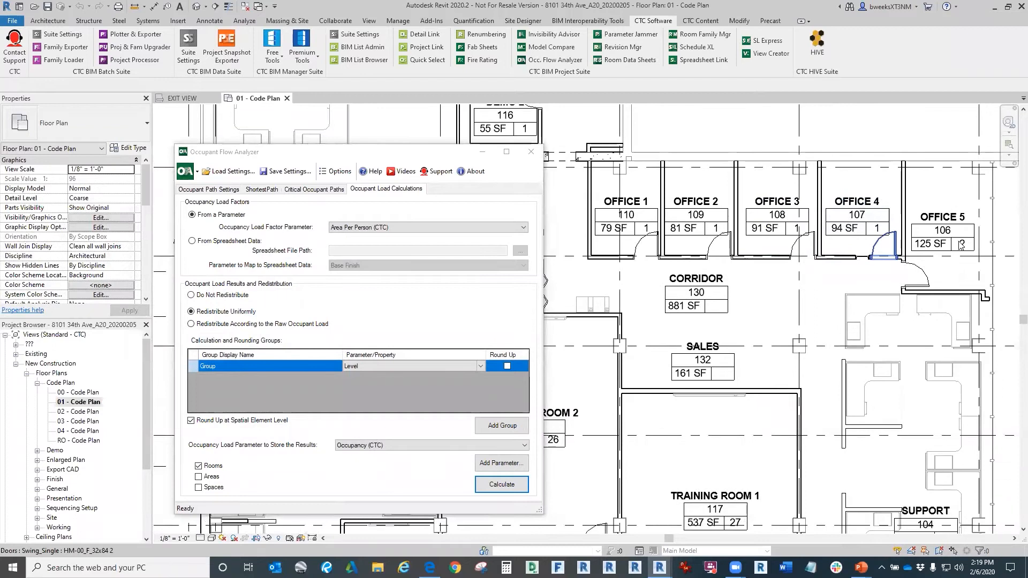
{"action": "scroll", "coordinate": [750, 204], "scroll_direction": "down", "scroll_amount": 2}
{"action": "middle_click_drag", "start_coordinate": [753, 382], "coordinate": [837, 209]}
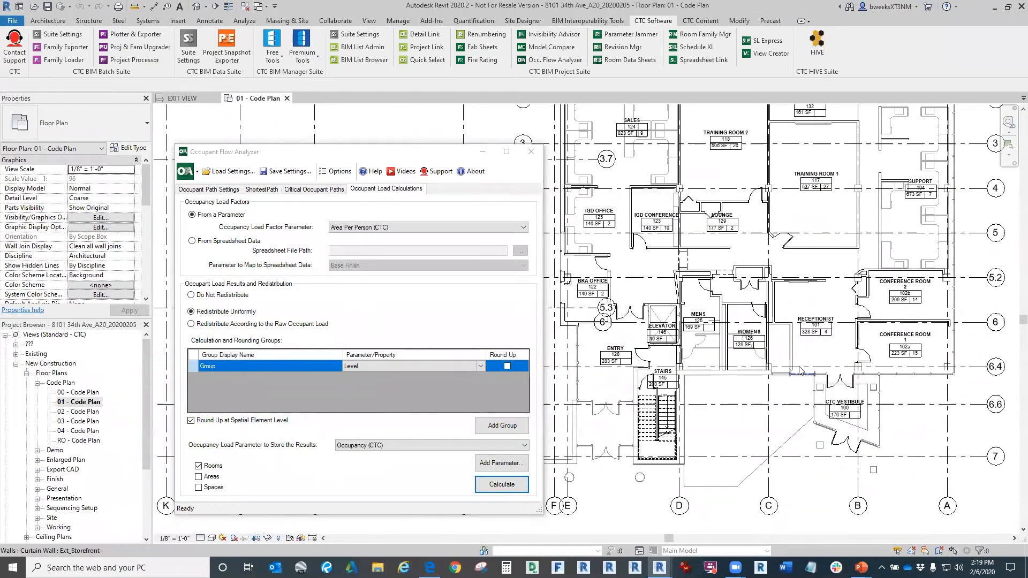
{"action": "middle_click_drag", "start_coordinate": [751, 362], "coordinate": [794, 438]}
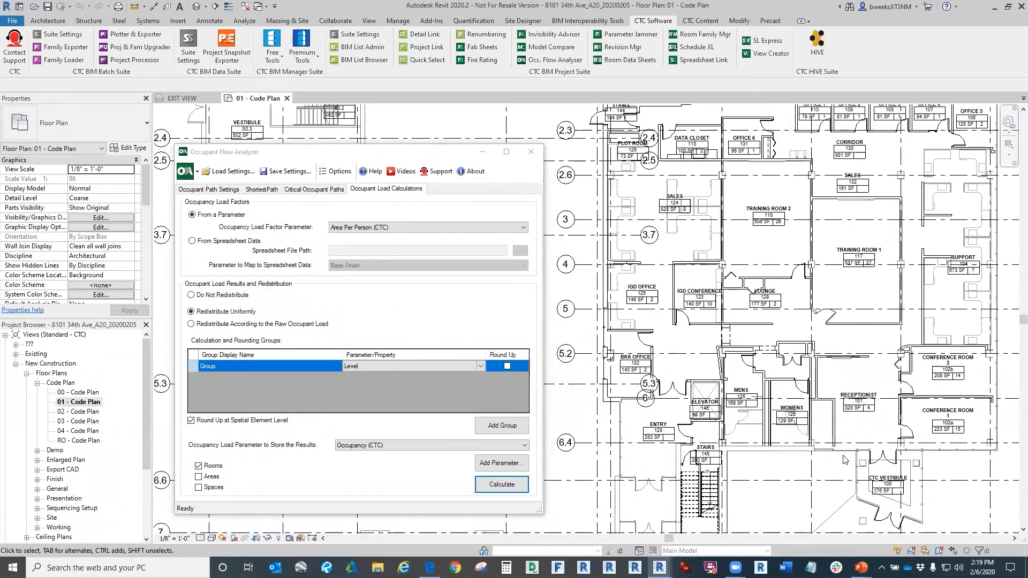
{"action": "scroll", "coordinate": [761, 427], "scroll_direction": "up", "scroll_amount": 2}
{"action": "scroll", "coordinate": [760, 425], "scroll_direction": "up", "scroll_amount": 2}
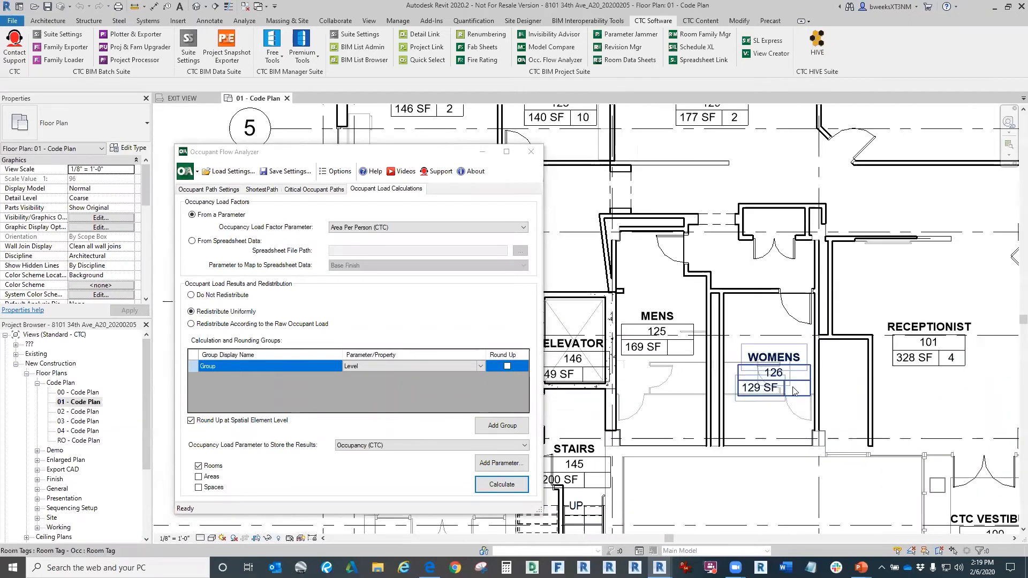
{"action": "scroll", "coordinate": [769, 341], "scroll_direction": "down", "scroll_amount": 3}
{"action": "scroll", "coordinate": [770, 345], "scroll_direction": "down", "scroll_amount": 3}
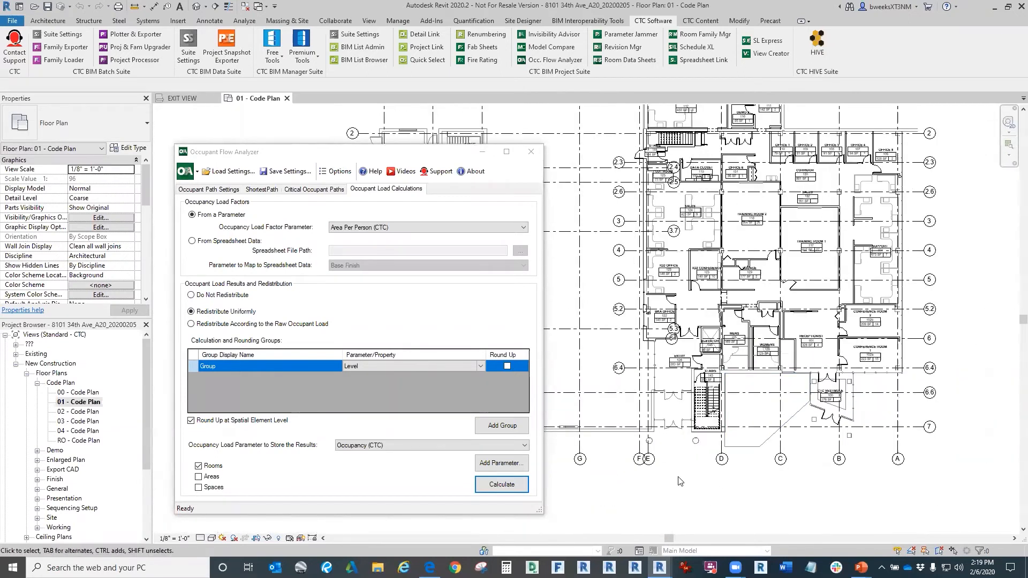
{"action": "scroll", "coordinate": [757, 332], "scroll_direction": "down", "scroll_amount": 2}
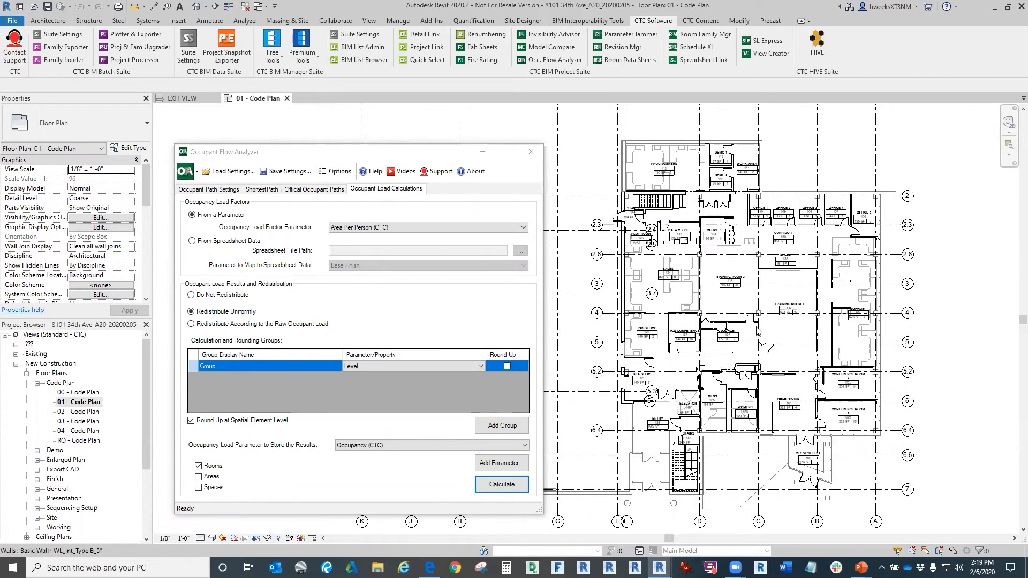
Step: Review the critical occupant path settings, keeping LEVEL 1 for the start regions, and show the listed target doors in the plan
{"action": "left_click", "coordinate": [316, 189]}
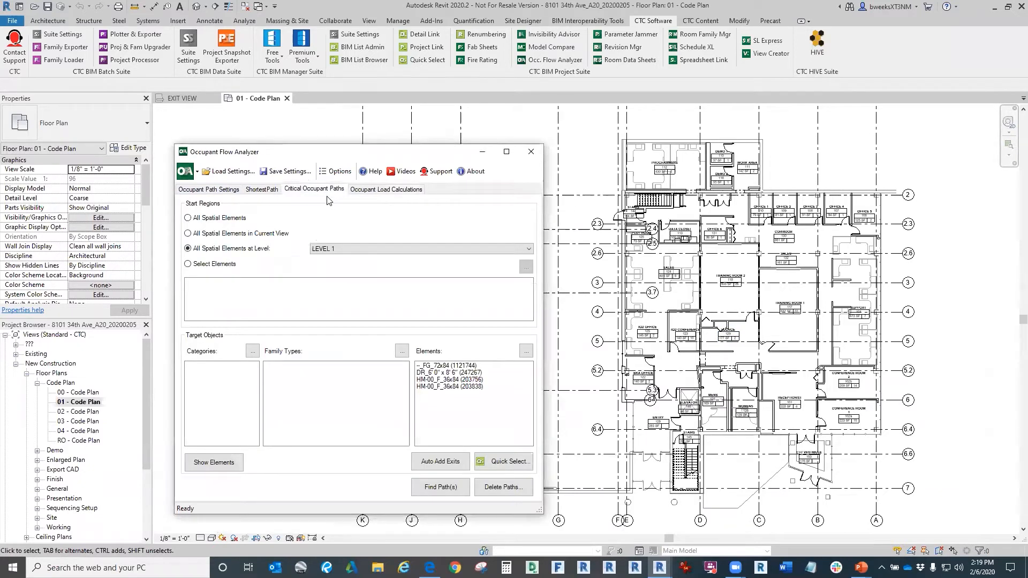
{"action": "left_click", "coordinate": [271, 190]}
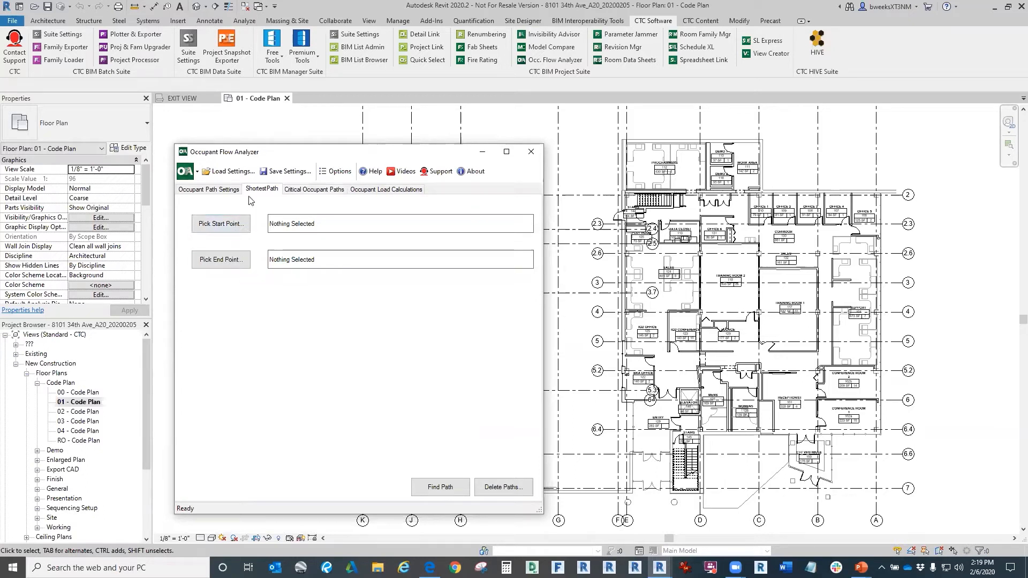
{"action": "left_click", "coordinate": [318, 191]}
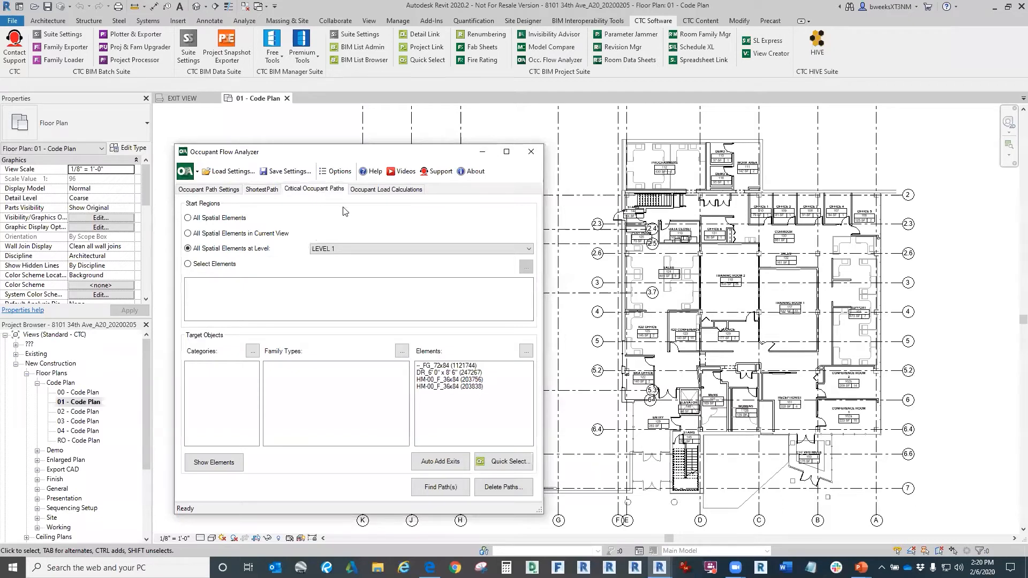
{"action": "left_click", "coordinate": [347, 250]}
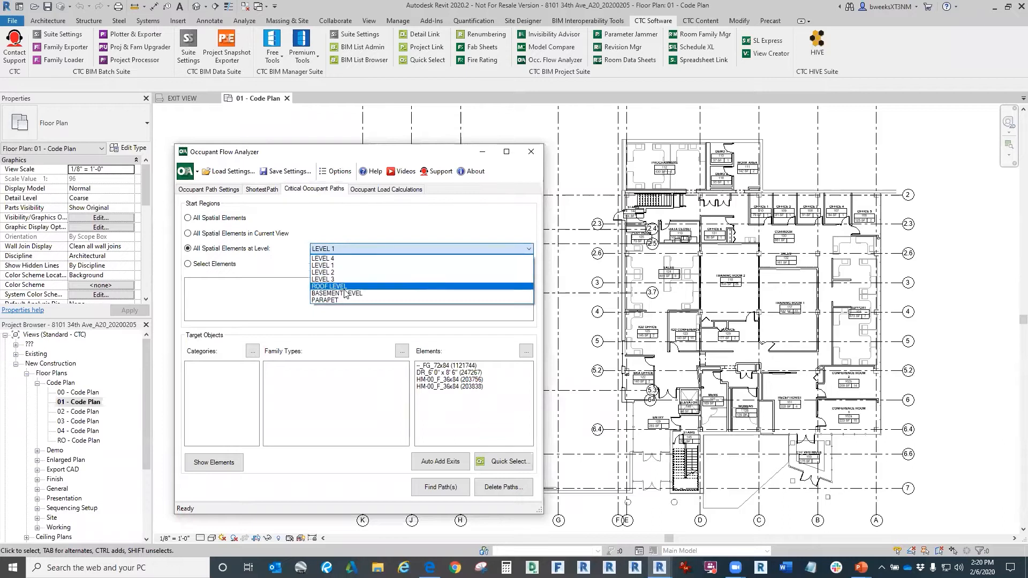
{"action": "left_click", "coordinate": [361, 225]}
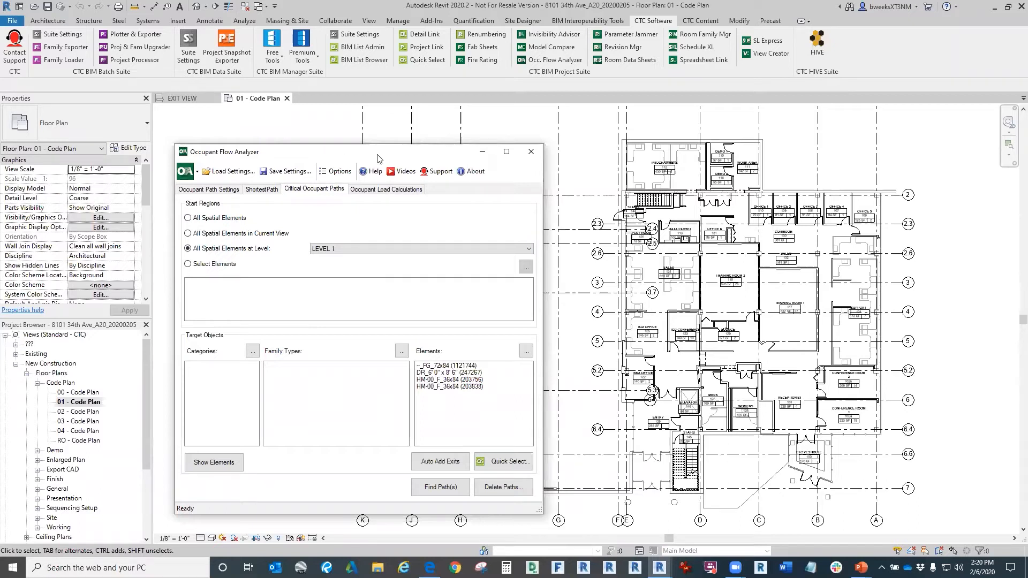
{"action": "left_click_drag", "start_coordinate": [377, 158], "coordinate": [220, 130]}
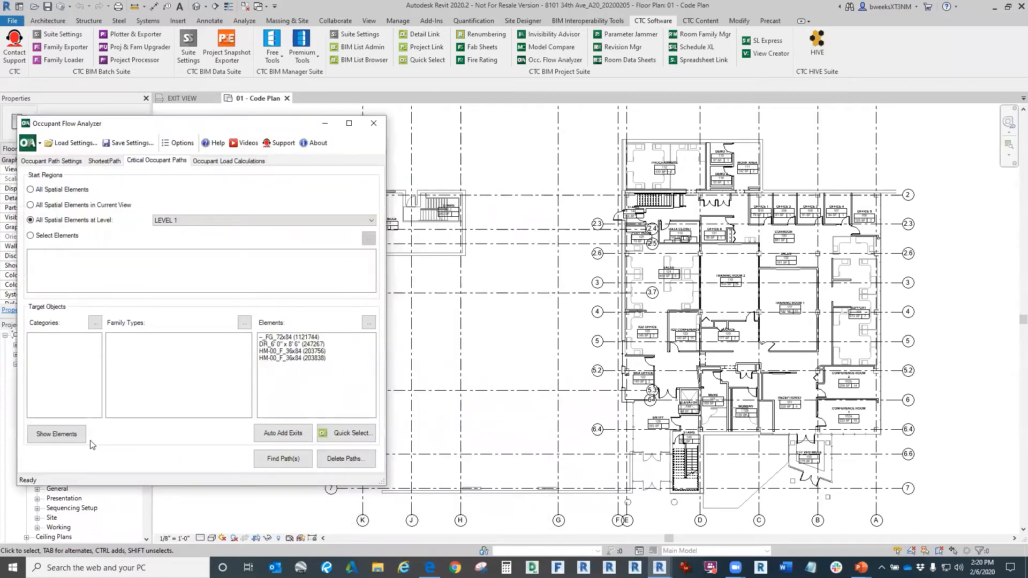
{"action": "left_click", "coordinate": [51, 435]}
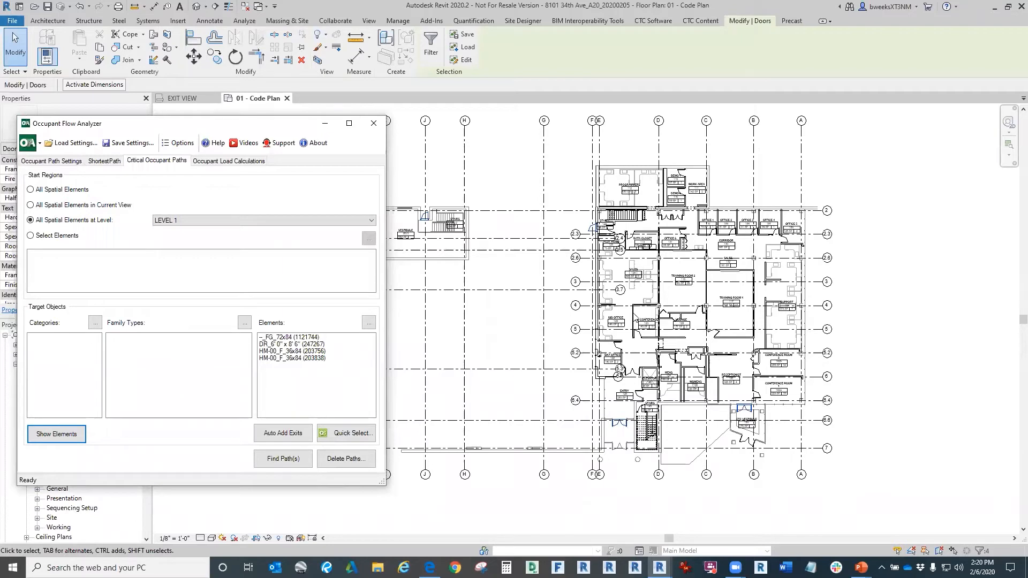
Step: Find the critical occupant paths from all LEVEL 1 spatial elements to the target doors, continuing despite missing geometry, and accept the load report
{"action": "left_click", "coordinate": [291, 458]}
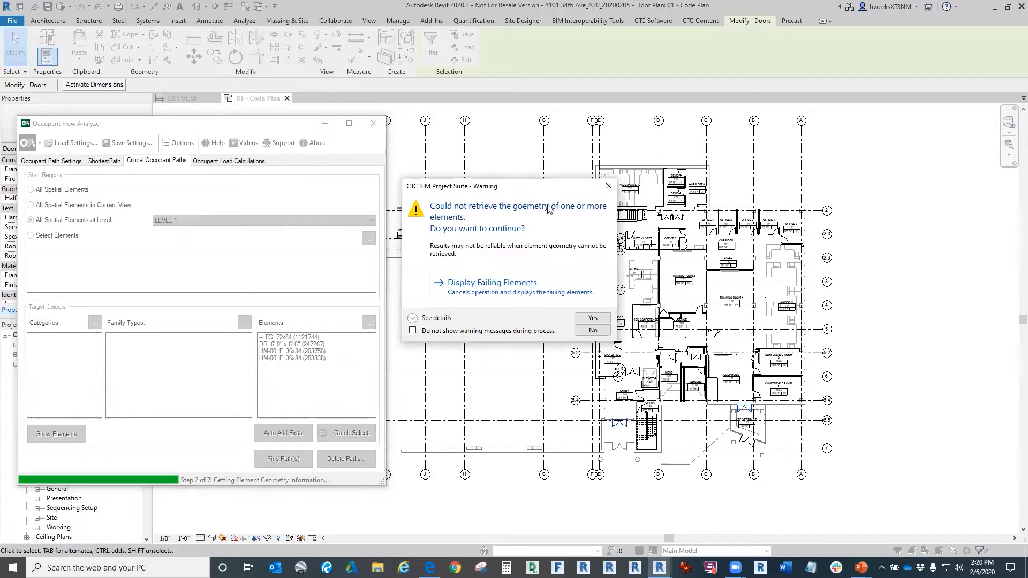
{"action": "left_click", "coordinate": [593, 317]}
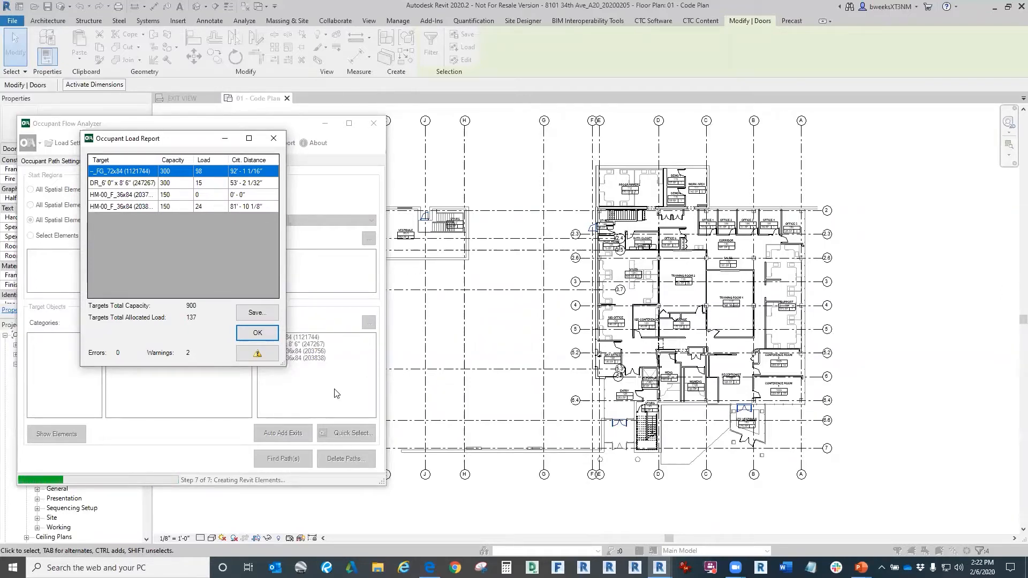
{"action": "left_click", "coordinate": [250, 339]}
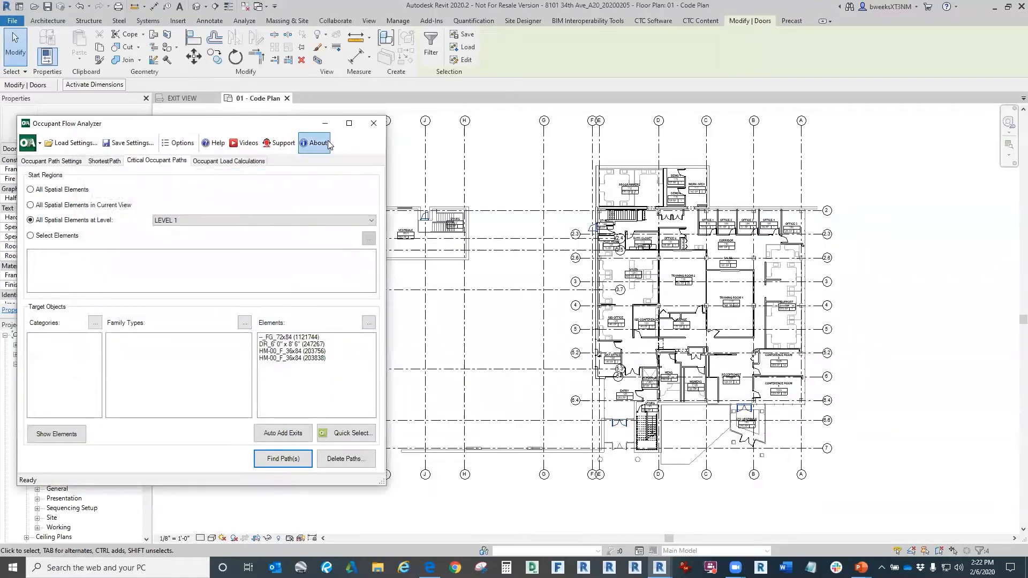
{"action": "left_click_drag", "start_coordinate": [260, 124], "coordinate": [262, 125]}
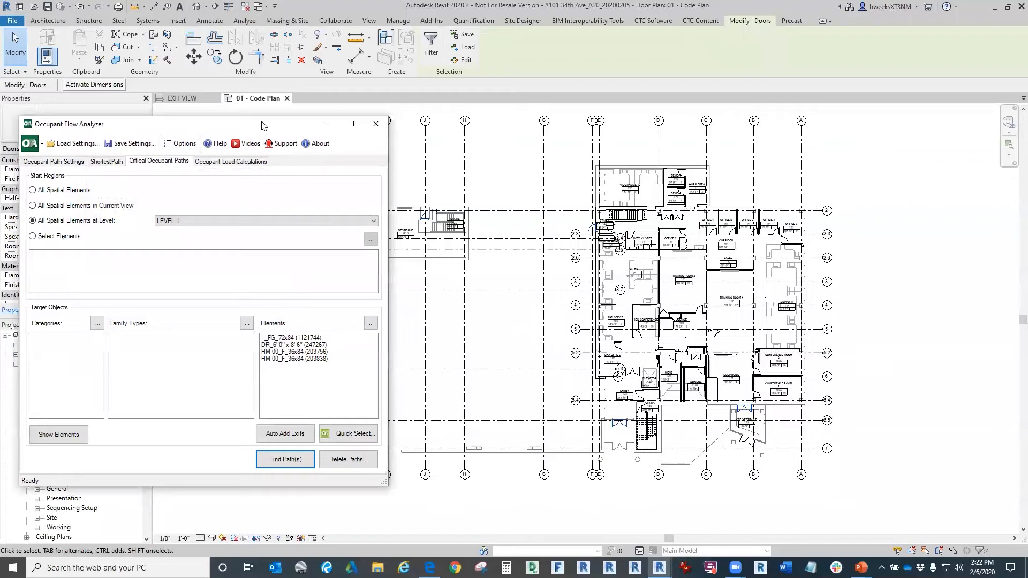
{"action": "left_click_drag", "start_coordinate": [262, 122], "coordinate": [412, 148]}
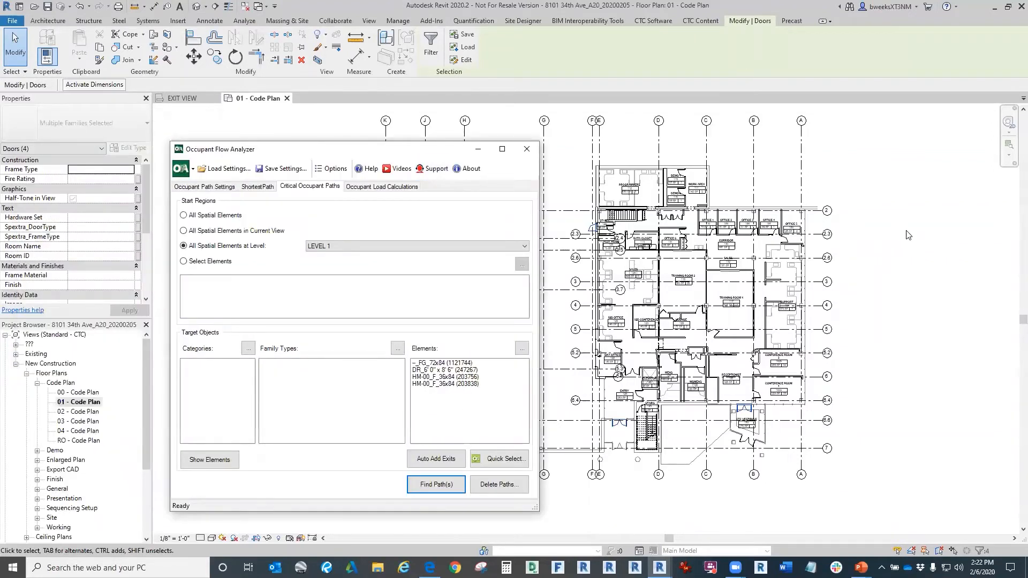
{"action": "scroll", "coordinate": [827, 284], "scroll_direction": "up", "scroll_amount": 2}
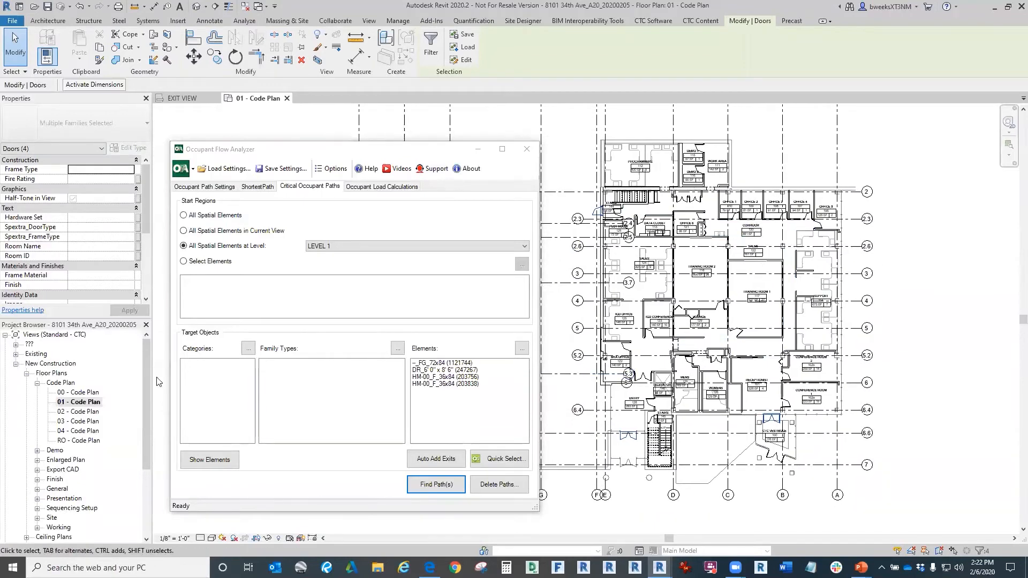
Step: Close Occupant Flow Analyzer, open the 01 - Floor Plan view, and compare its occupant paths with the 01 - Code Plan
{"action": "left_click", "coordinate": [527, 149]}
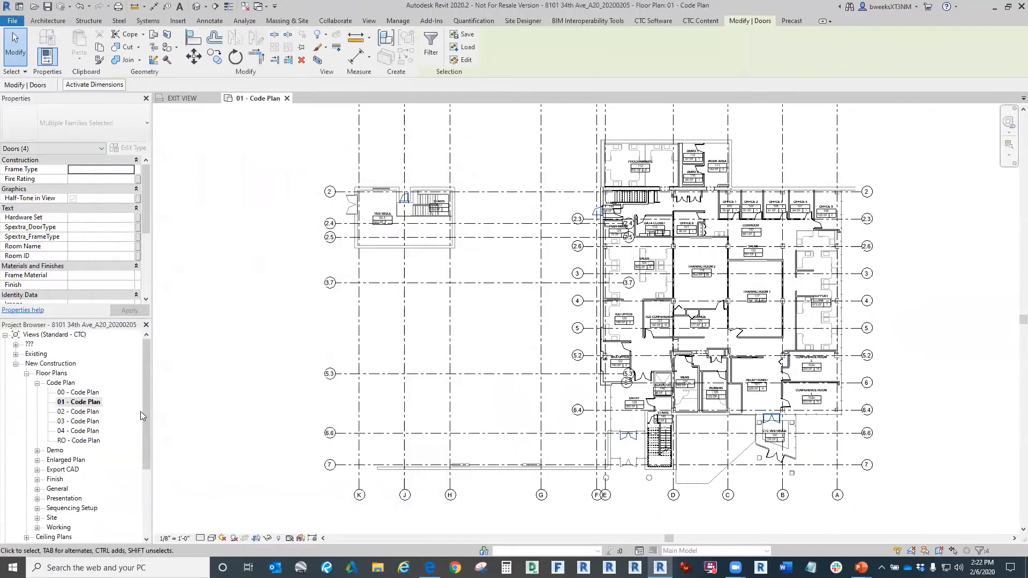
{"action": "scroll", "coordinate": [148, 444], "scroll_direction": "down", "scroll_amount": 3}
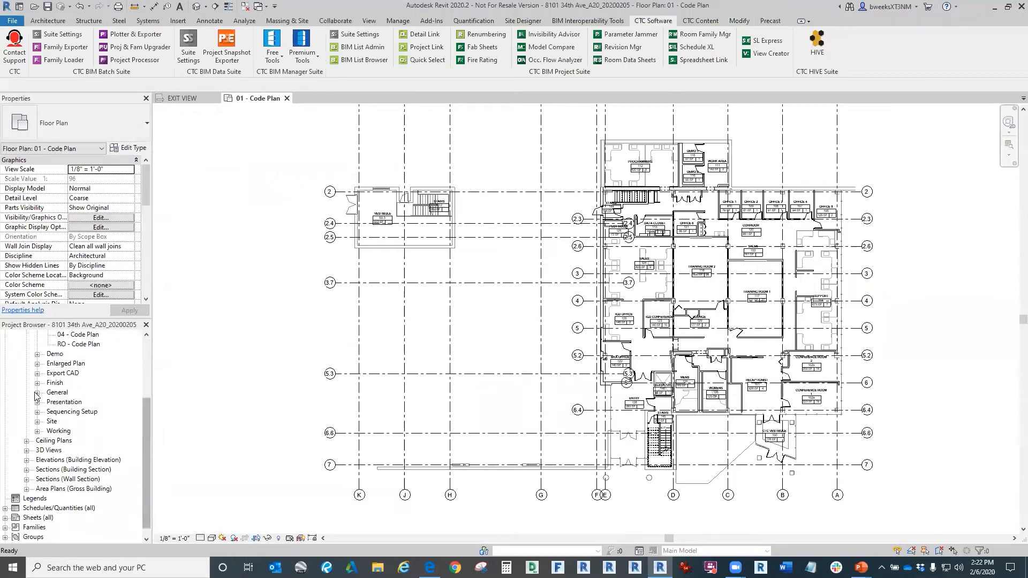
{"action": "left_click", "coordinate": [37, 393]}
{"action": "left_click", "coordinate": [77, 412]}
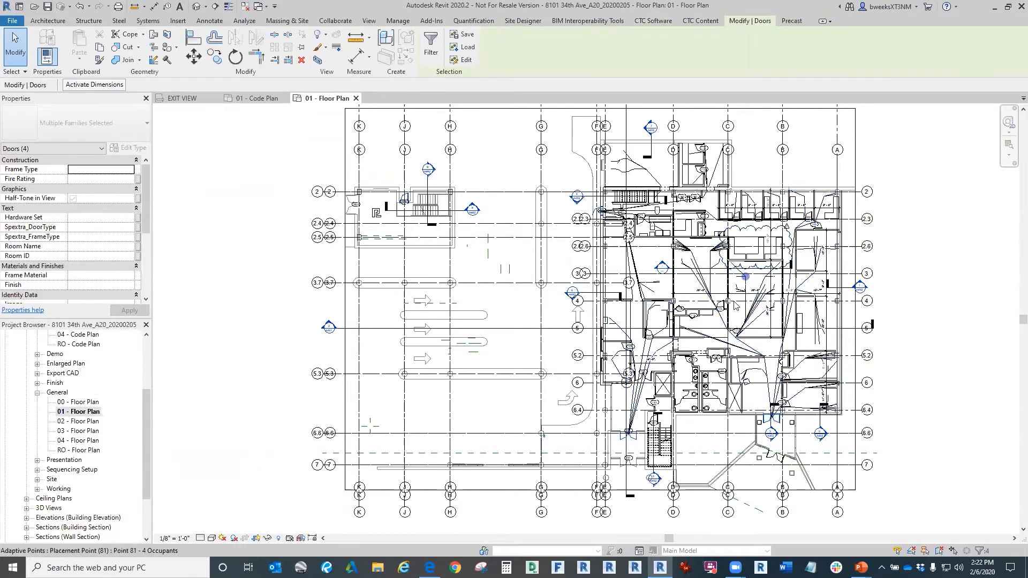
{"action": "key", "text": "Escape"}
{"action": "key", "text": "ctrl+Tab"}
{"action": "key", "text": "ctrl+Tab"}
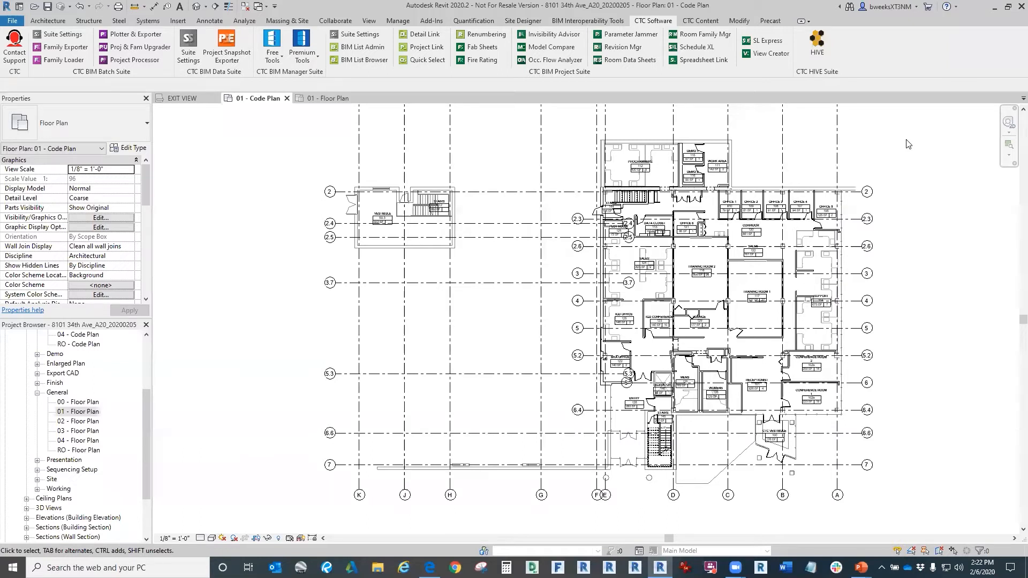
Step: Launch Invisibility Advisor from the 01 - Code Plan and try to pick the OFA path in the 01 - Floor Plan as the invisible element
{"action": "left_click", "coordinate": [557, 38]}
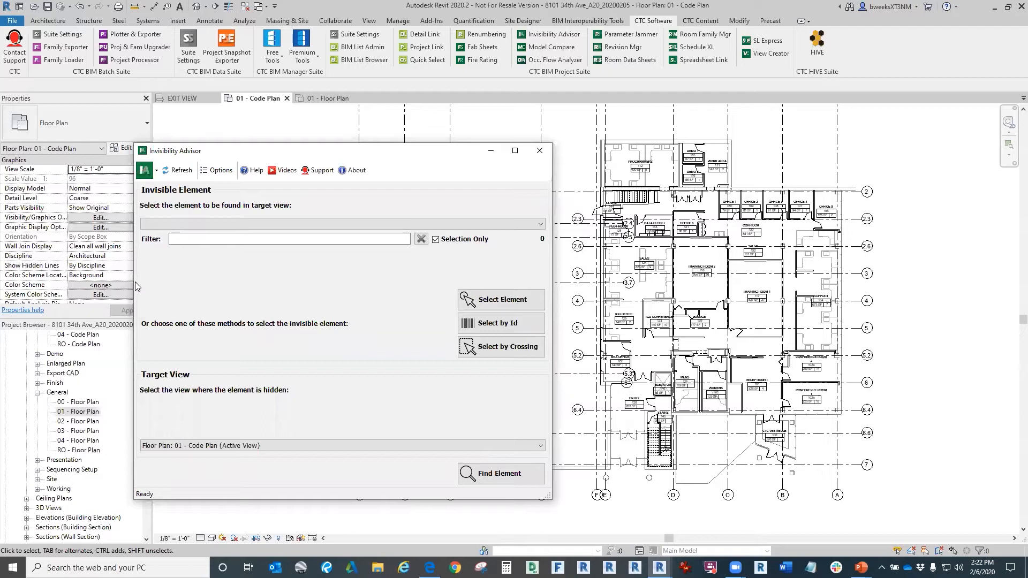
{"action": "left_click_drag", "start_coordinate": [133, 282], "coordinate": [175, 282]}
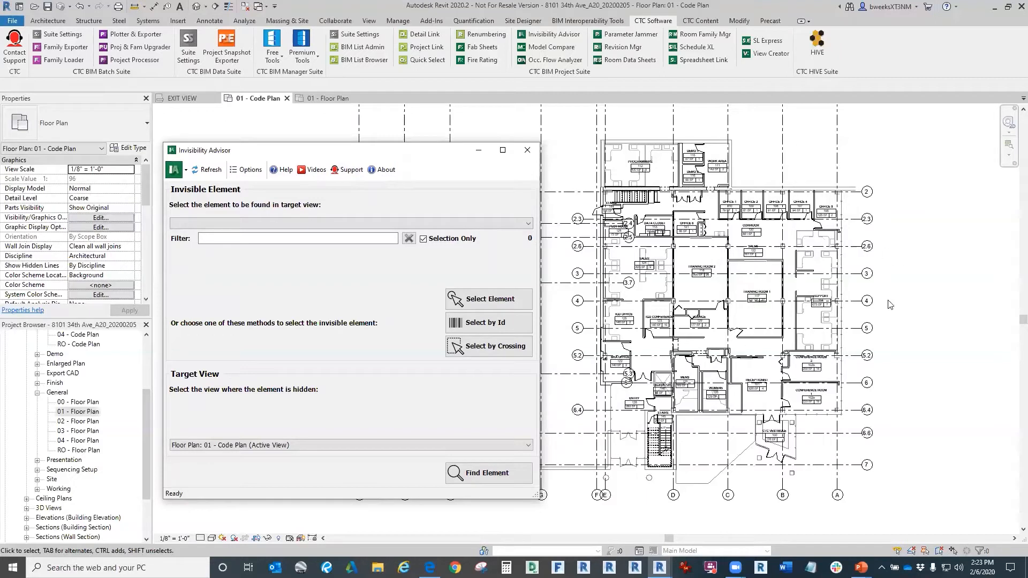
{"action": "double_click", "coordinate": [80, 412]}
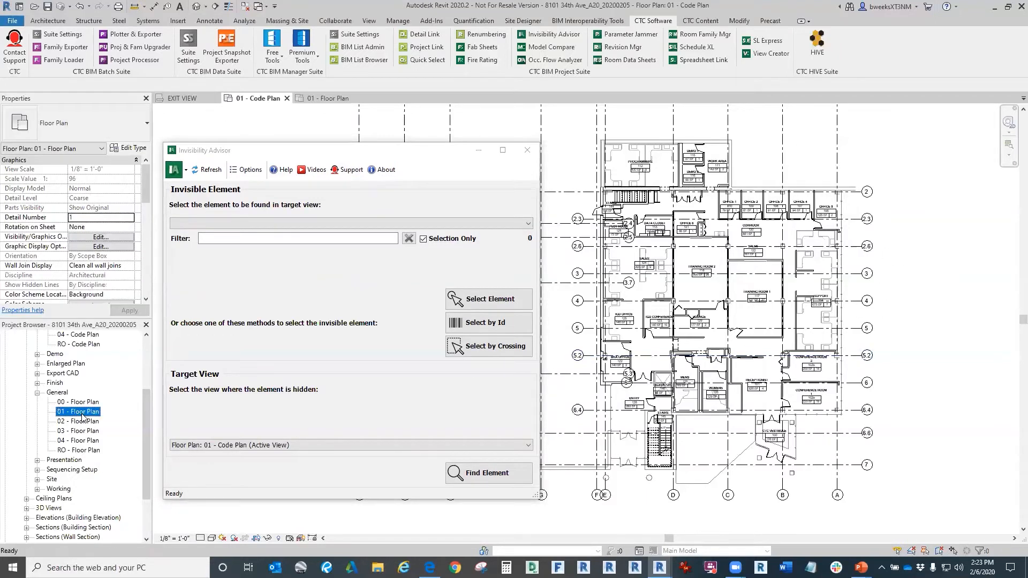
{"action": "left_click", "coordinate": [746, 348]}
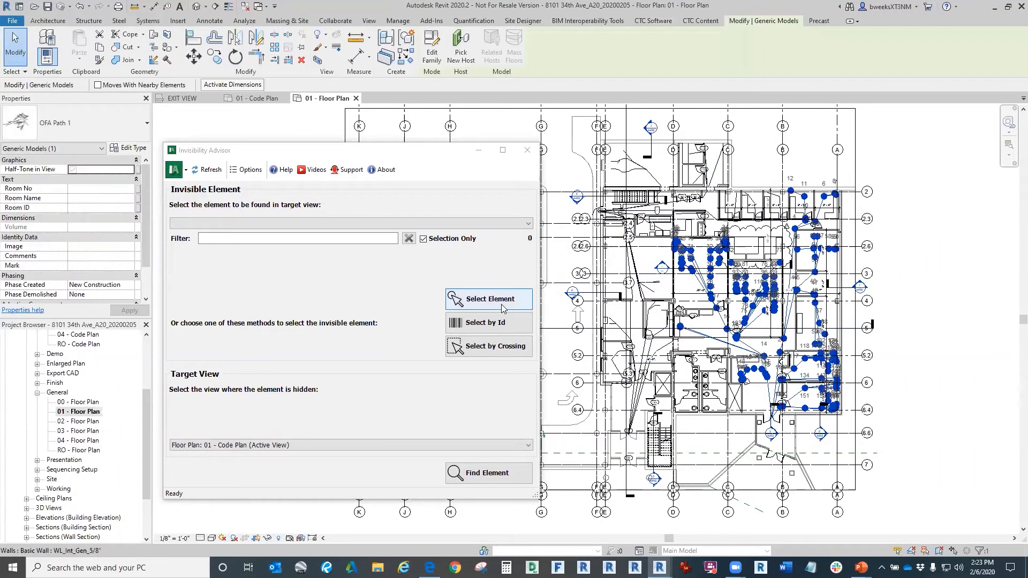
{"action": "left_click", "coordinate": [490, 299]}
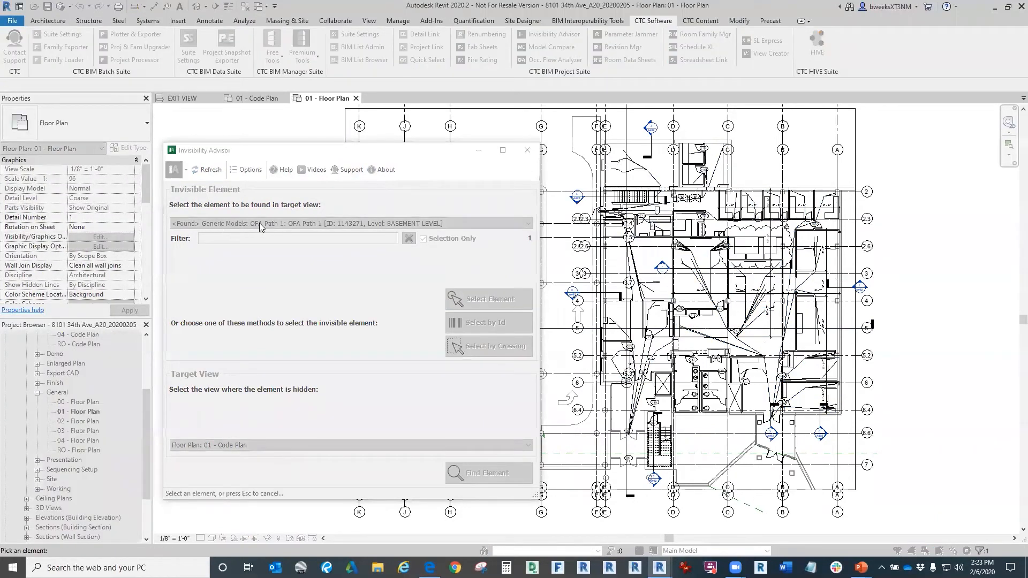
{"action": "left_click", "coordinate": [422, 406]}
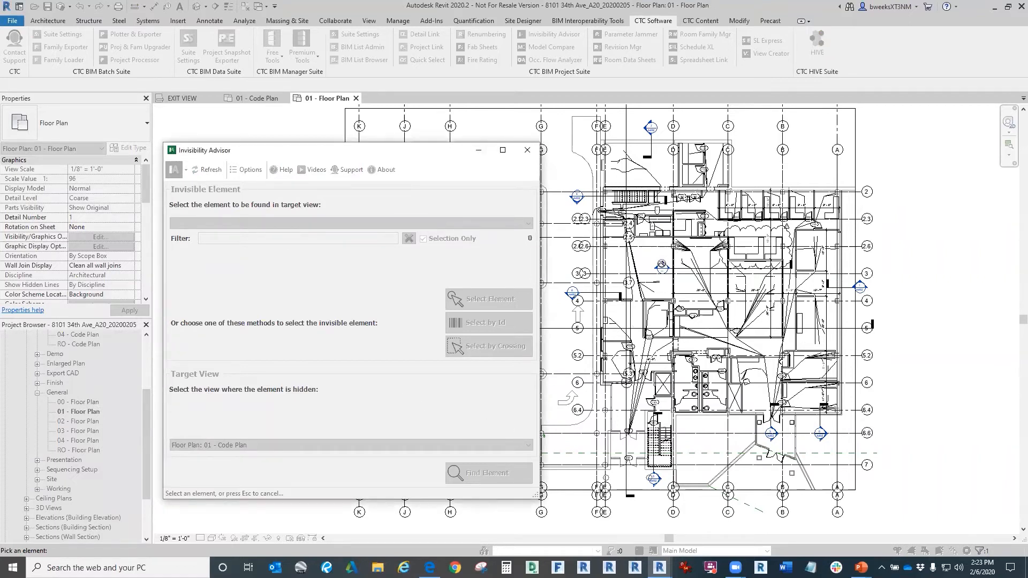
{"action": "key", "text": "Escape"}
Step: Retry picking an occupant path near the center of the 01 - Floor Plan as the invisible element, and close Invisibility Advisor
{"action": "left_click", "coordinate": [483, 301]}
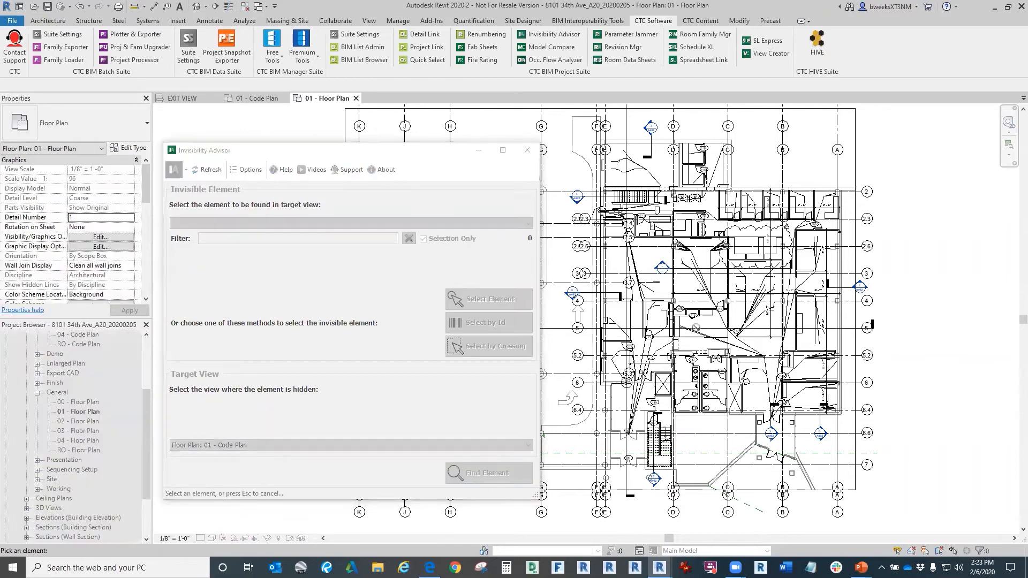
{"action": "left_click", "coordinate": [694, 333]}
{"action": "left_click", "coordinate": [482, 299]}
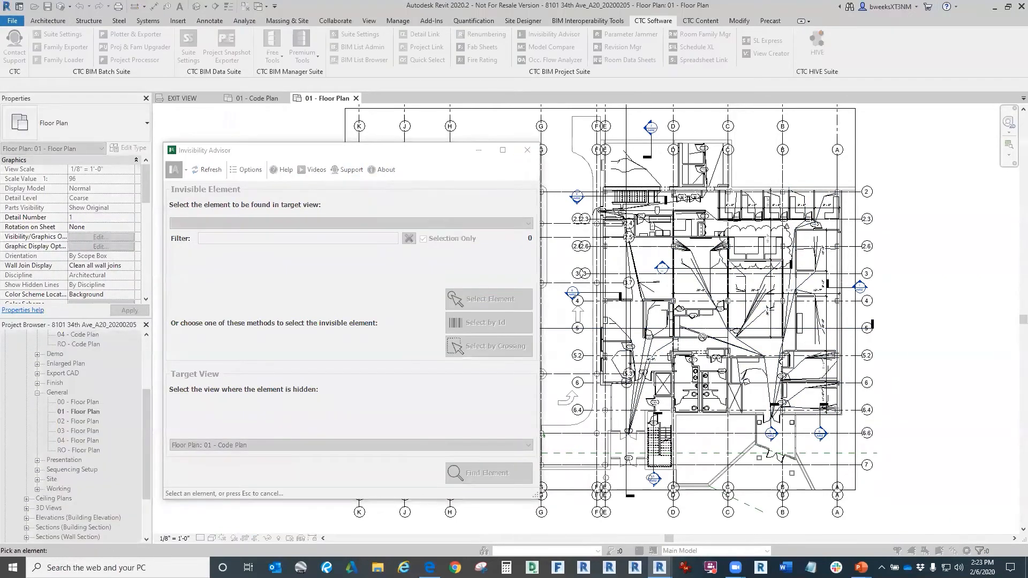
{"action": "left_click", "coordinate": [699, 332]}
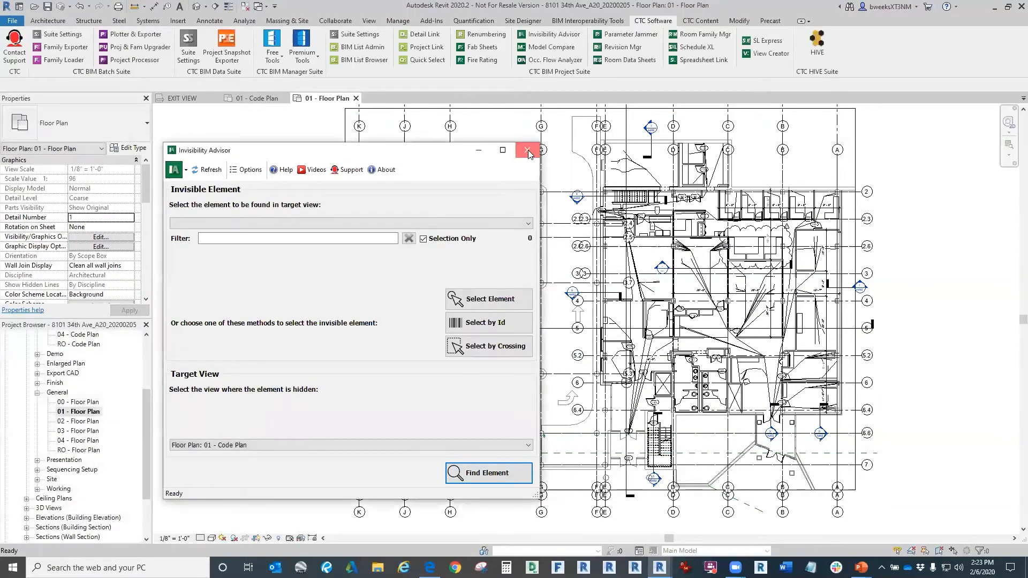
{"action": "left_click", "coordinate": [527, 150]}
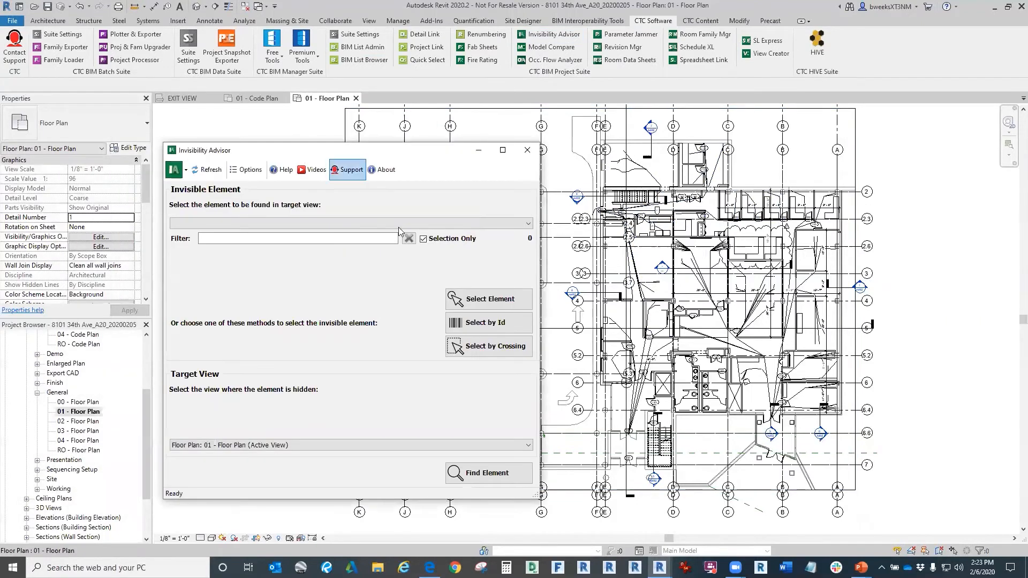
Step: Try the element pick in the relaunched Invisibility Advisor, close it, and save the project
{"action": "left_click", "coordinate": [482, 293]}
{"action": "left_click", "coordinate": [656, 295]}
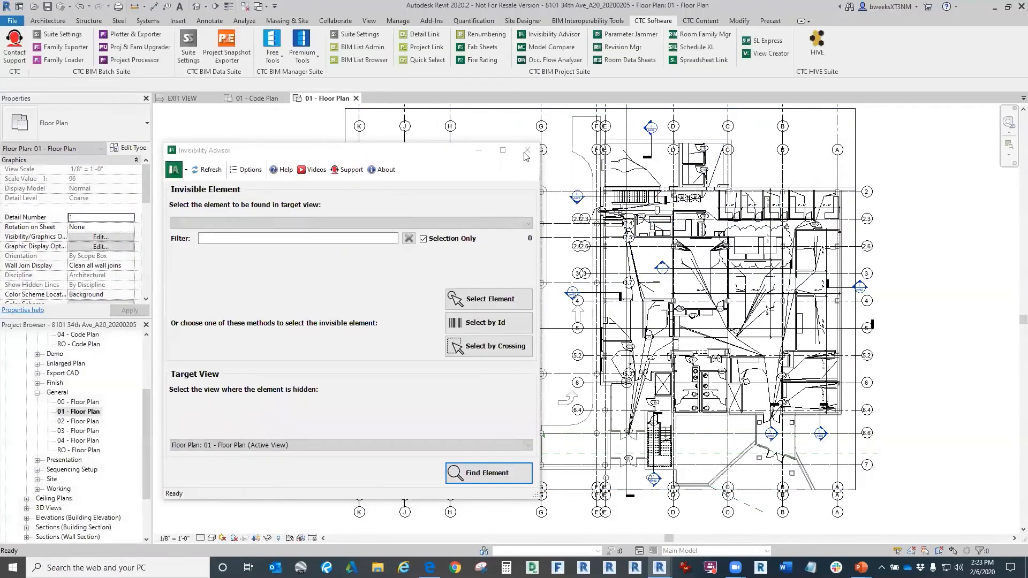
{"action": "left_click", "coordinate": [49, 6]}
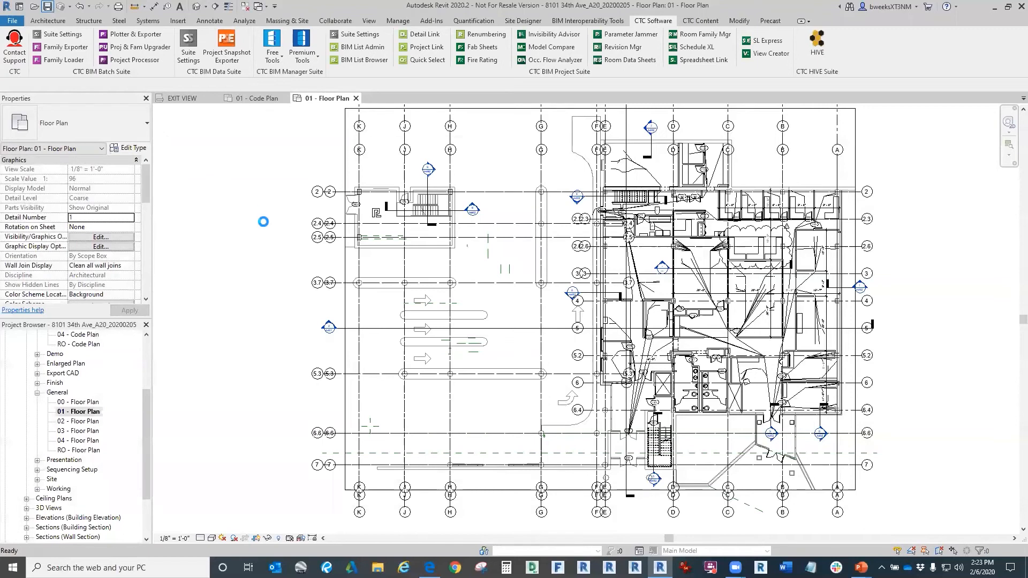
Step: Relaunch Invisibility Advisor on the saved project, try selecting the invisible element, and cancel out of the tool
{"action": "left_click", "coordinate": [552, 33]}
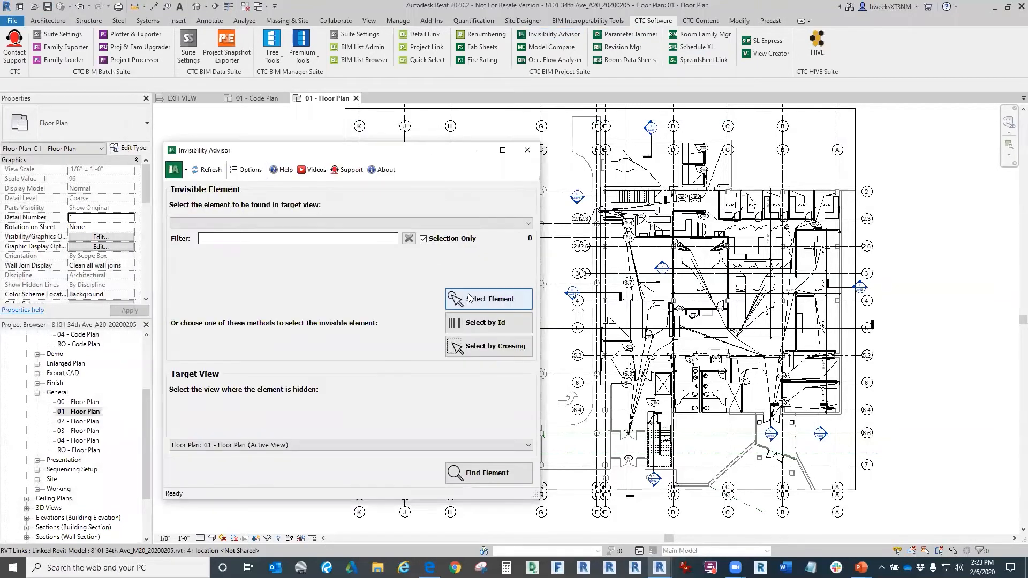
{"action": "left_click", "coordinate": [483, 299]}
{"action": "key", "text": "Escape"}
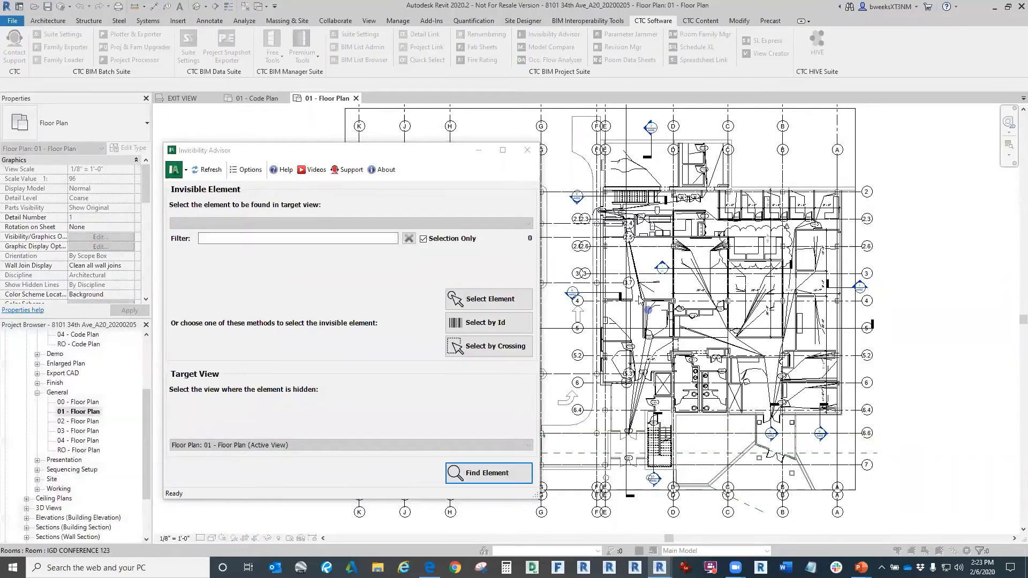
{"action": "left_click", "coordinate": [528, 150]}
Step: Return to the 01 - Floor Plan, select the OFA path, try loading it into Invisibility Advisor, and close the tool
{"action": "key", "text": "ctrl+Tab"}
{"action": "key", "text": "ctrl+Tab"}
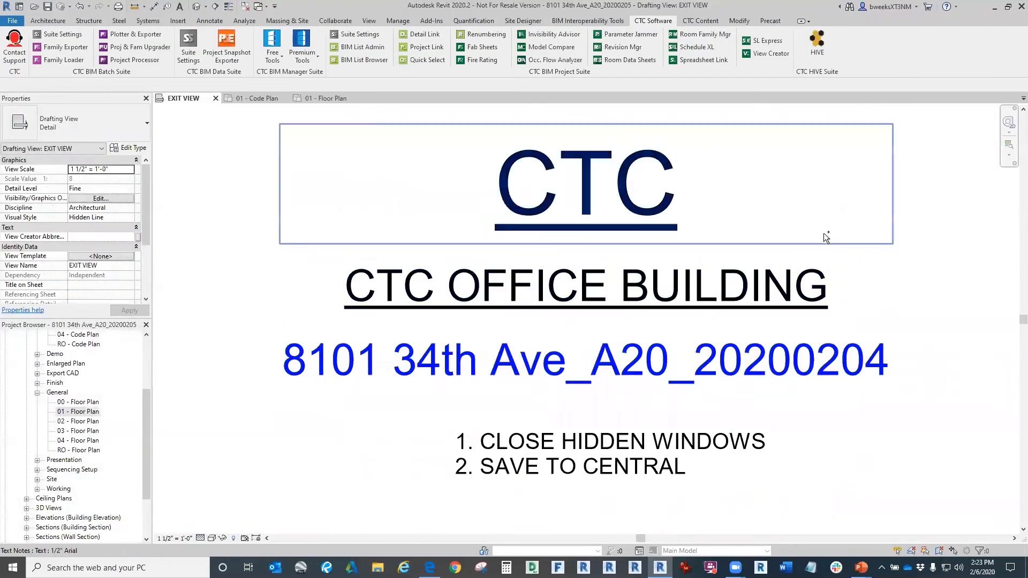
{"action": "left_click", "coordinate": [88, 412]}
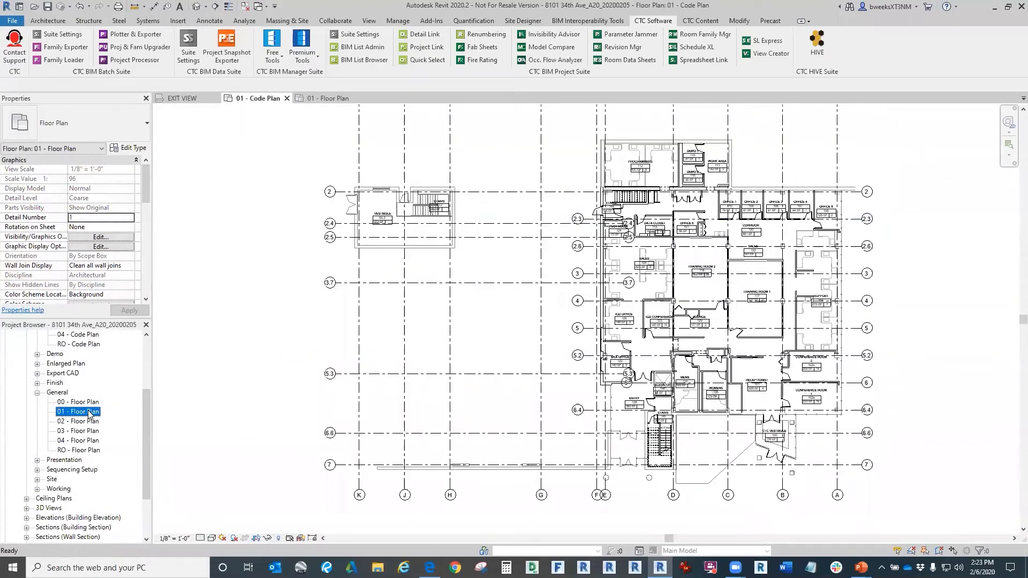
{"action": "double_click", "coordinate": [88, 412]}
{"action": "left_click", "coordinate": [557, 34]}
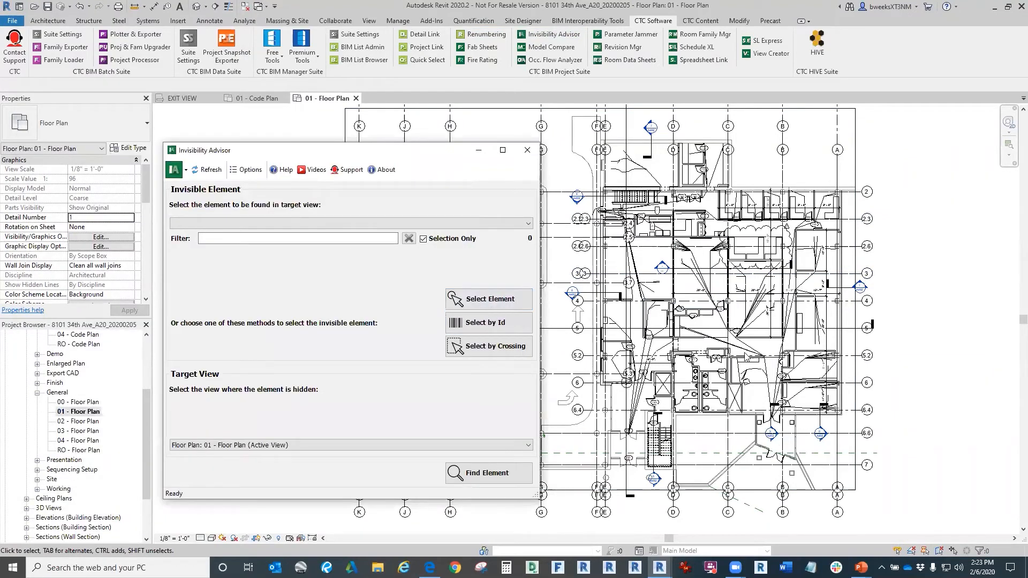
{"action": "left_click", "coordinate": [747, 354]}
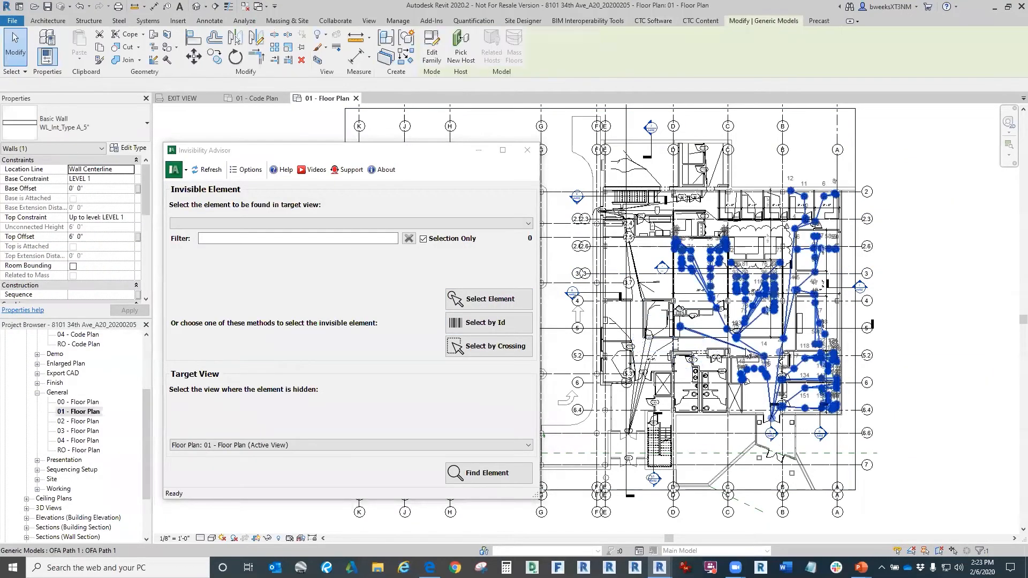
{"action": "left_click", "coordinate": [494, 299]}
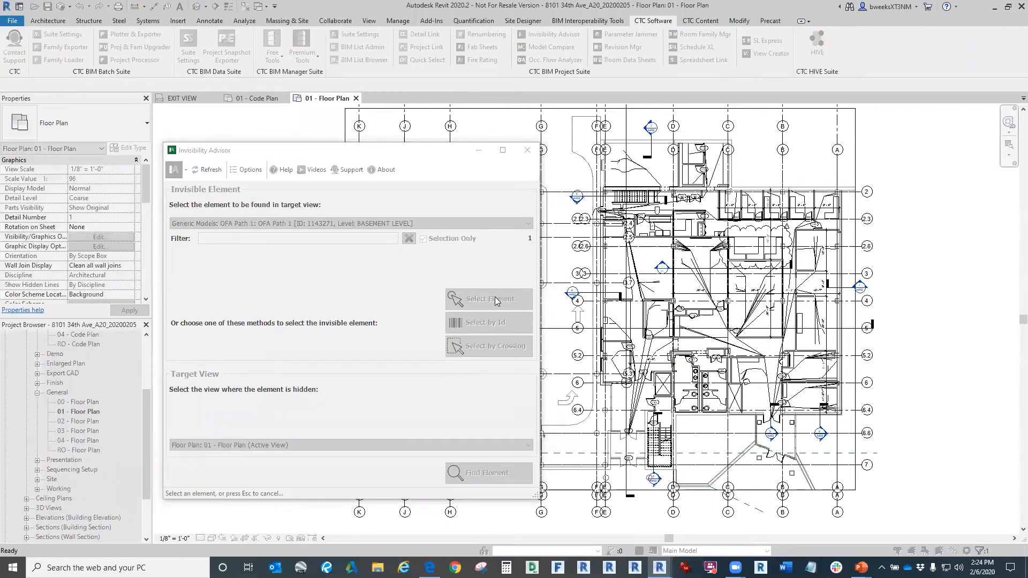
{"action": "left_click", "coordinate": [343, 443]}
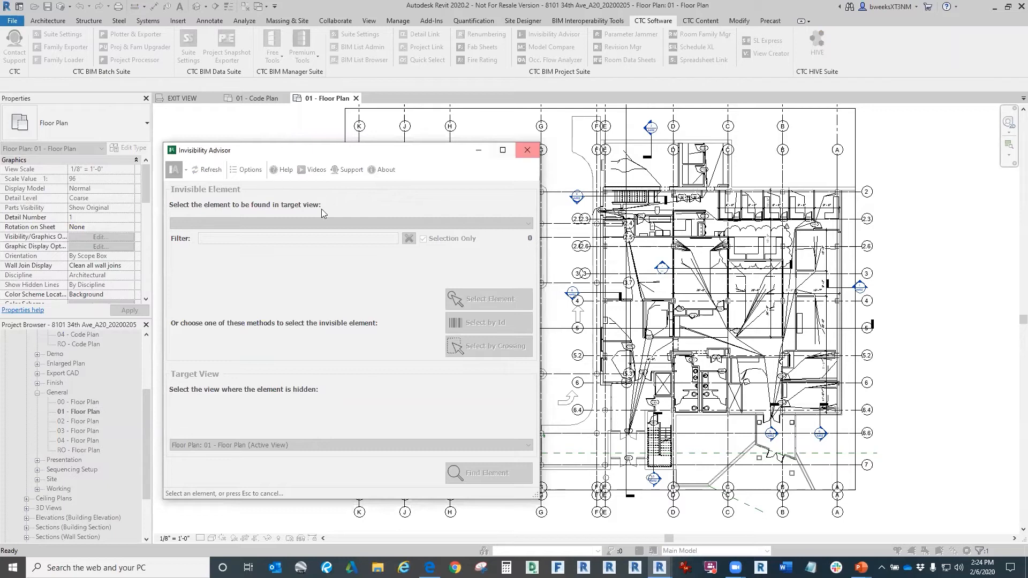
{"action": "left_click", "coordinate": [527, 150]}
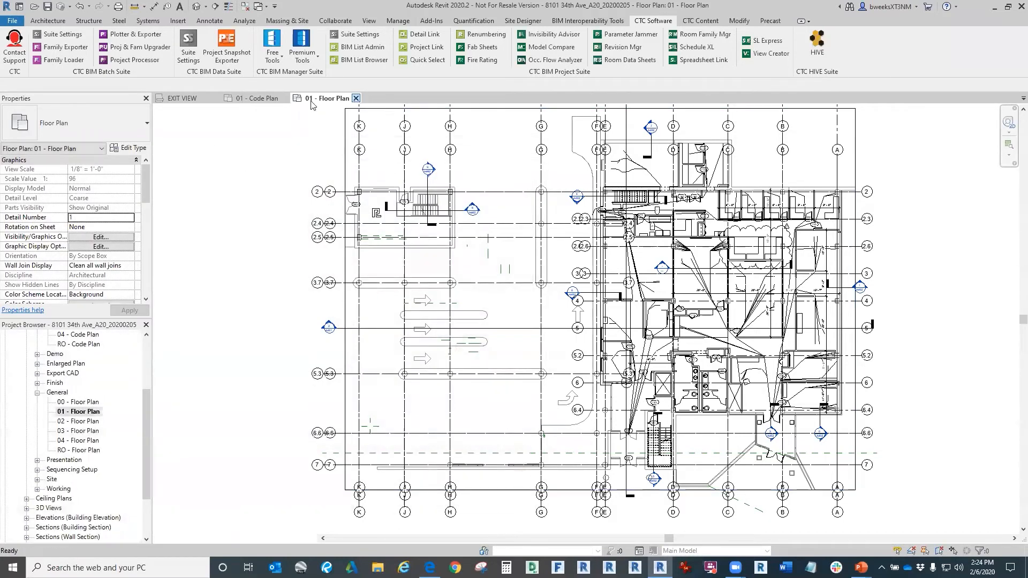
Step: Close the 01 - Floor Plan and 01 - Code Plan views, close the project, and reopen it
{"action": "left_click", "coordinate": [356, 98]}
{"action": "left_click", "coordinate": [287, 98]}
{"action": "key", "text": "super+Tab"}
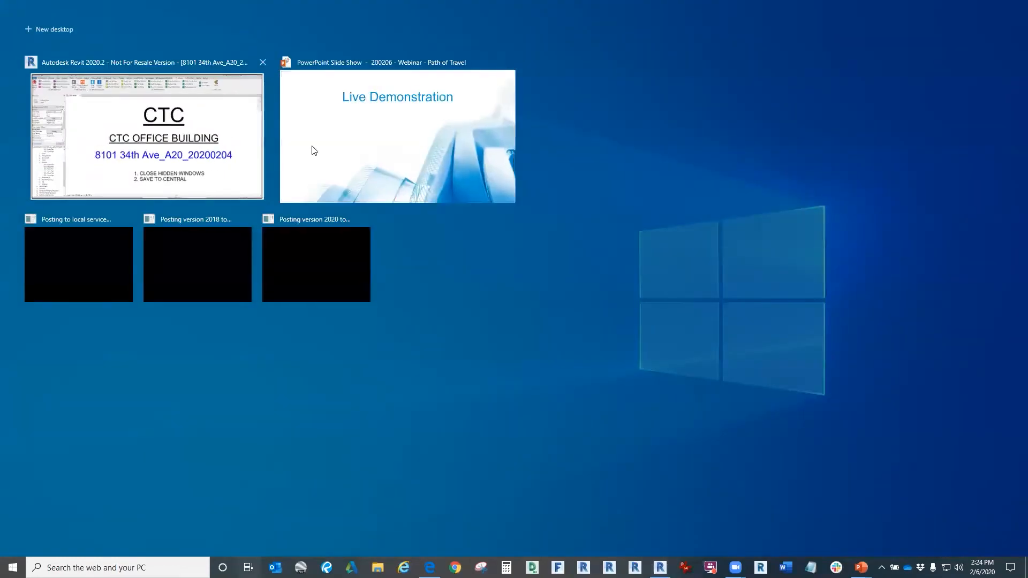
{"action": "left_click", "coordinate": [221, 115]}
{"action": "left_click", "coordinate": [215, 98]}
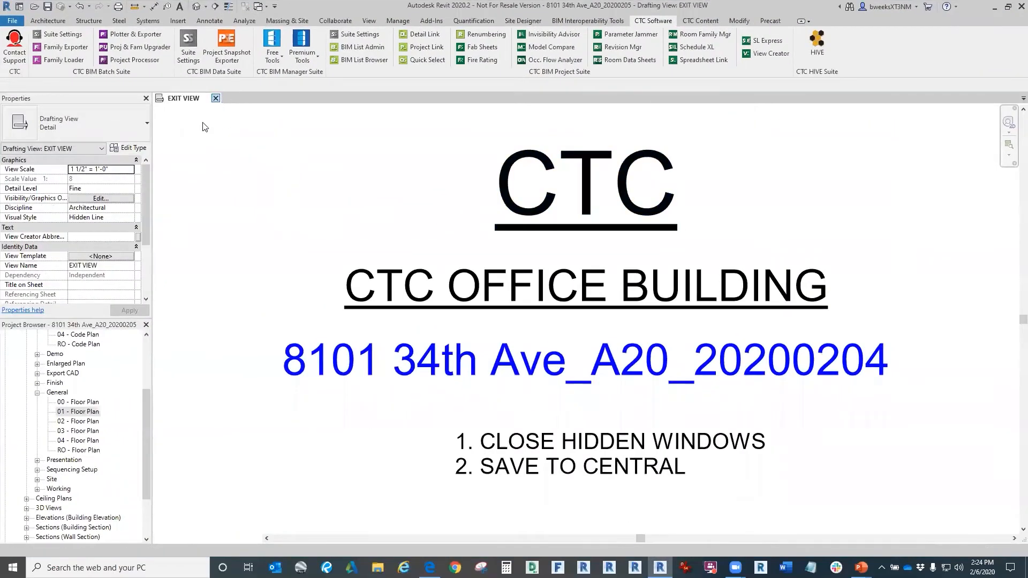
{"action": "left_click", "coordinate": [75, 101]}
{"action": "key", "text": "Escape"}
{"action": "left_click", "coordinate": [264, 191]}
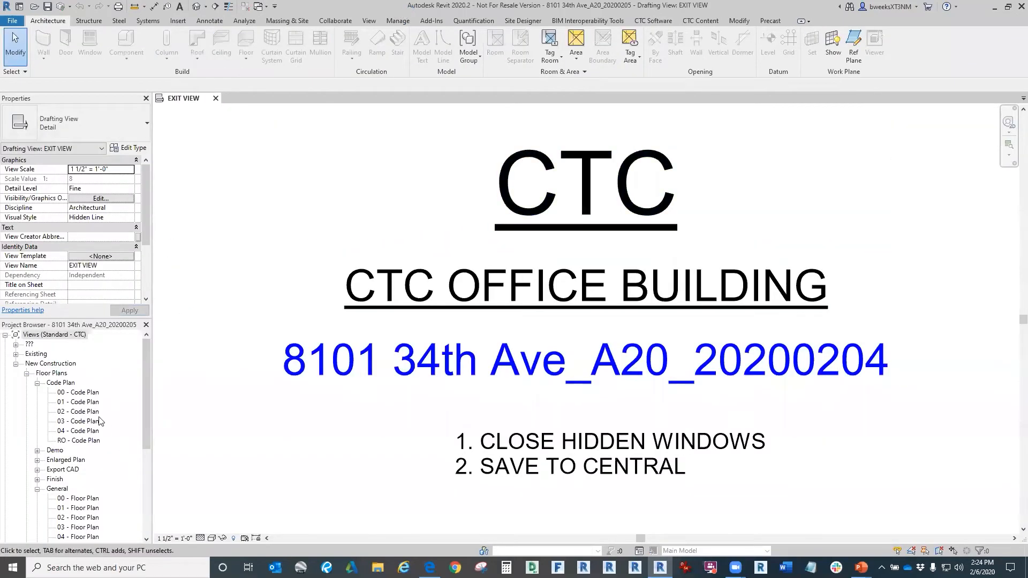
Step: Open the 01 - Code Plan and 01 - Floor Plan views in the reopened project, leaving the 01 - Floor Plan active
{"action": "left_click", "coordinate": [89, 405]}
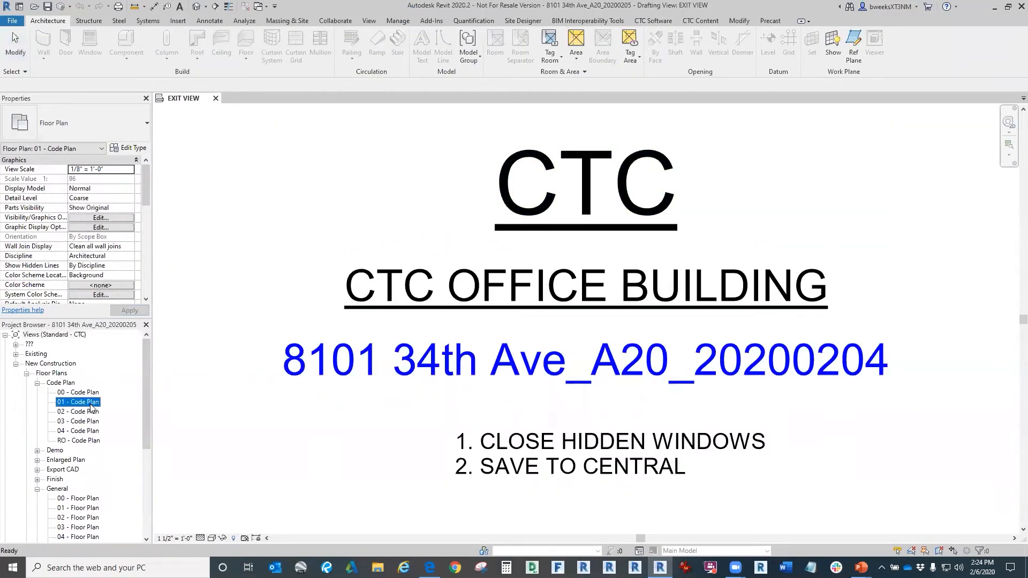
{"action": "left_click", "coordinate": [90, 508]}
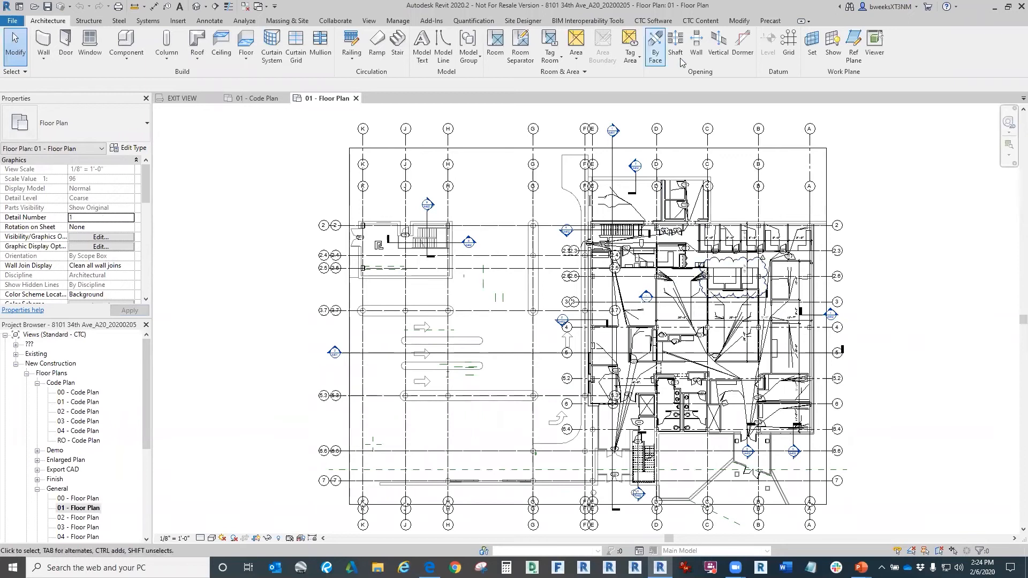
{"action": "left_click", "coordinate": [663, 20]}
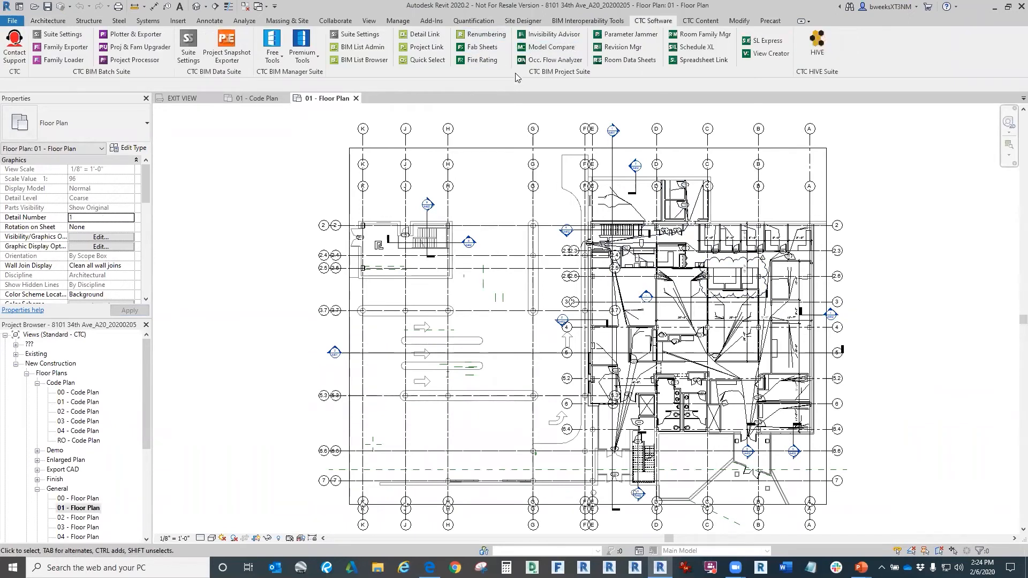
{"action": "left_click", "coordinate": [84, 402]}
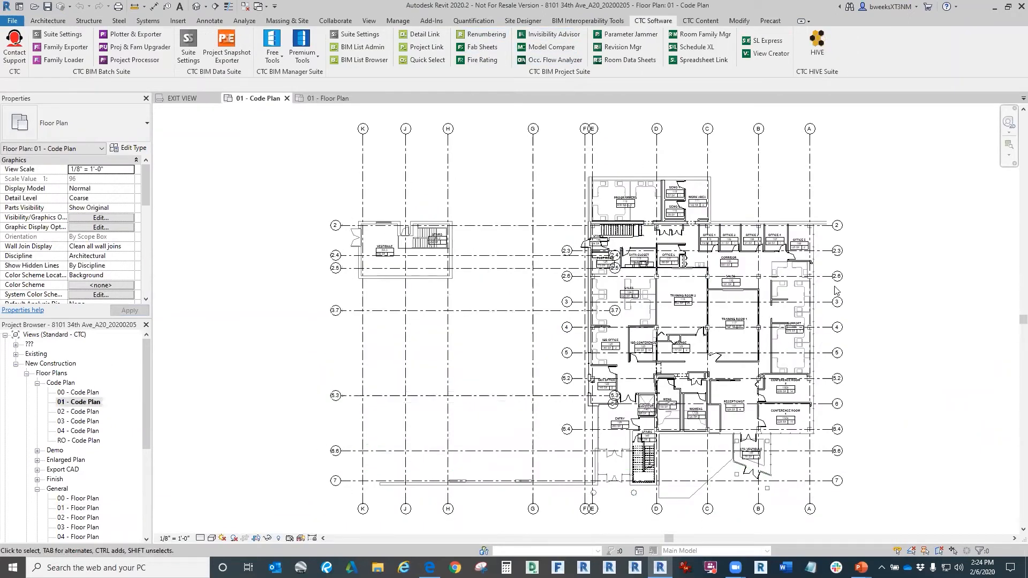
{"action": "double_click", "coordinate": [98, 508]}
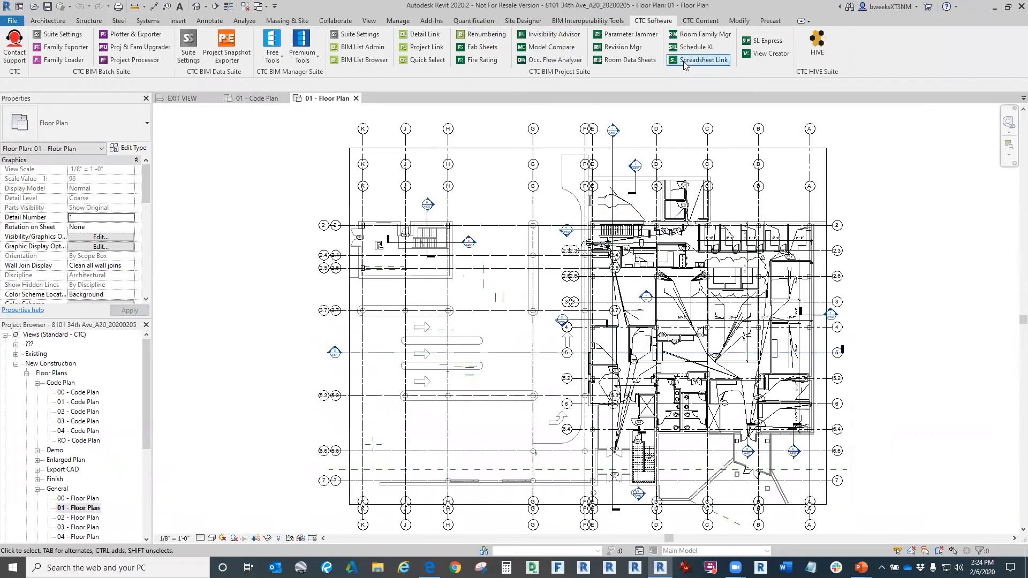
Step: Launch Invisibility Advisor on the 01 - Floor Plan, try picking the hidden element individually and by crossing, and close the tool
{"action": "left_click", "coordinate": [557, 35]}
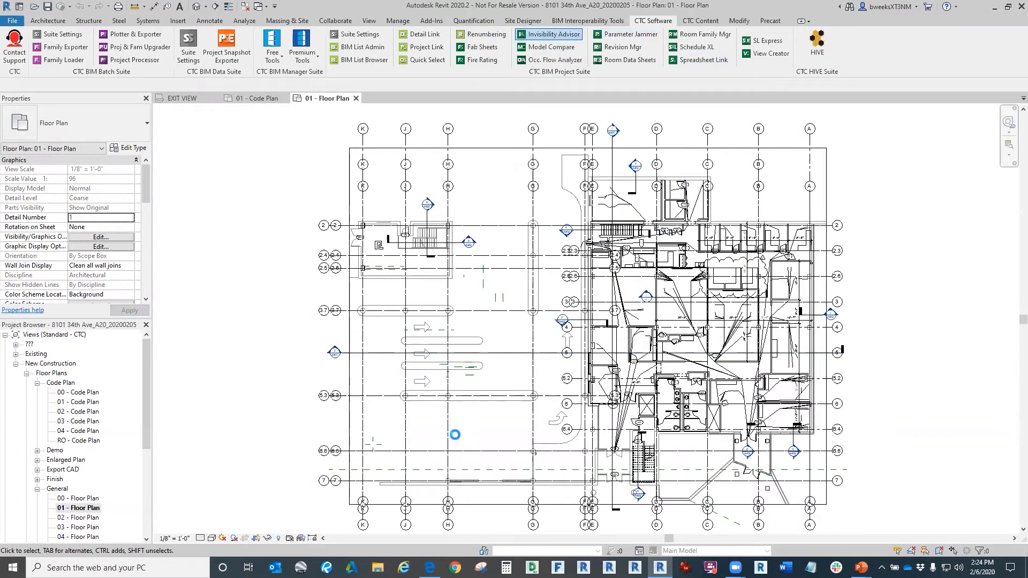
{"action": "left_click", "coordinate": [458, 300]}
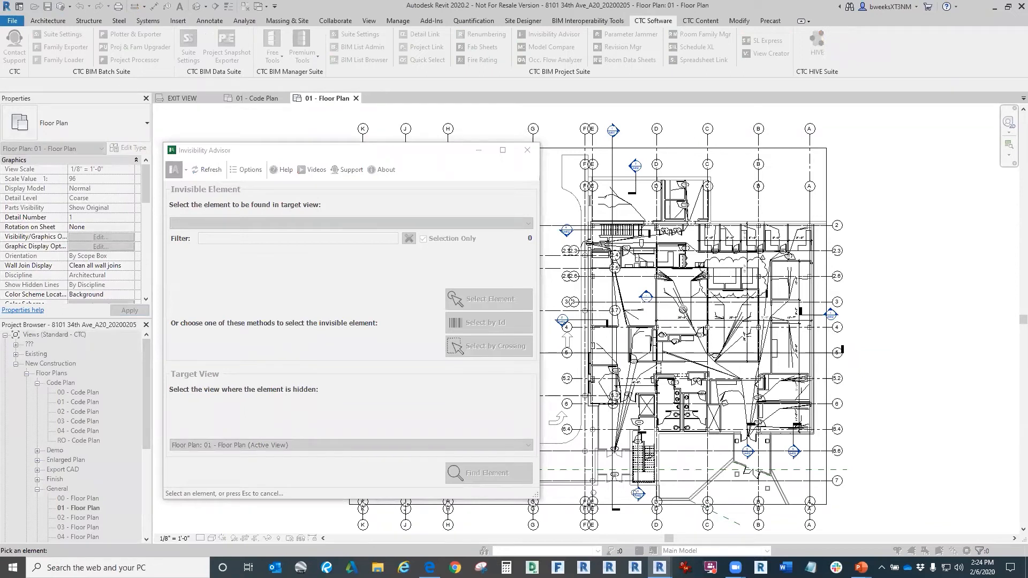
{"action": "left_click", "coordinate": [645, 311]}
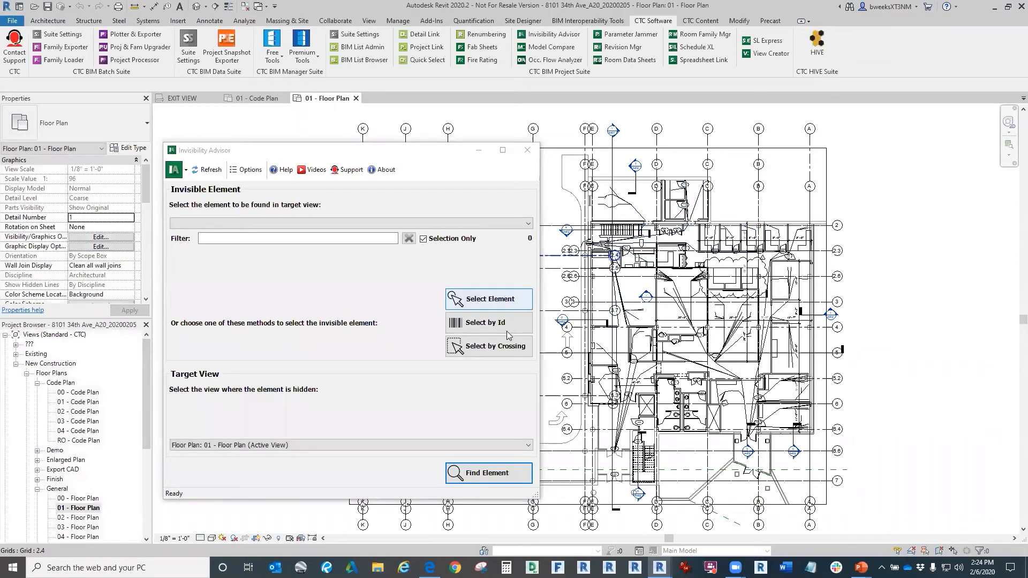
{"action": "left_click", "coordinate": [500, 348]}
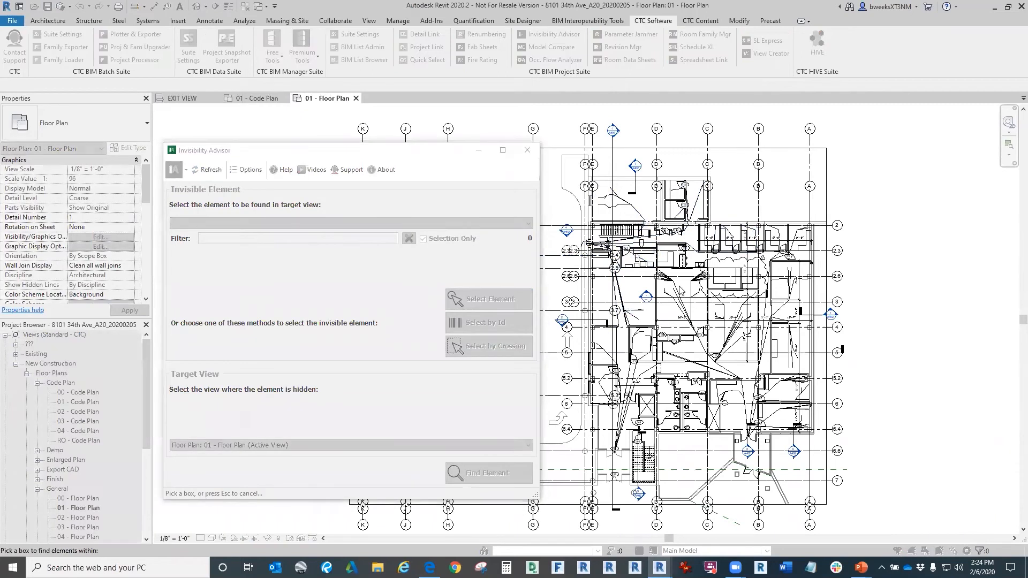
{"action": "left_click_drag", "start_coordinate": [680, 286], "coordinate": [665, 290]}
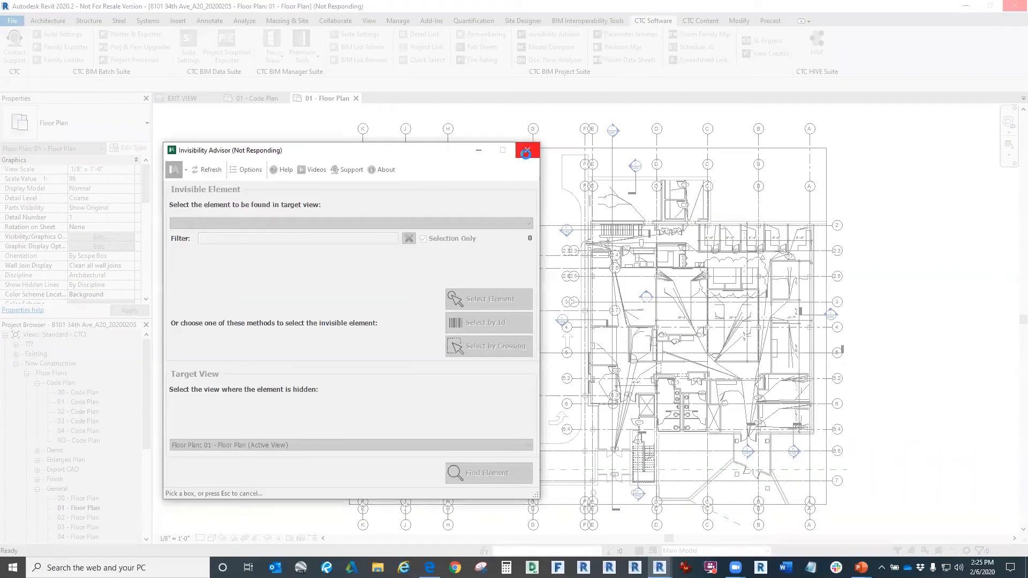
{"action": "left_click", "coordinate": [527, 148]}
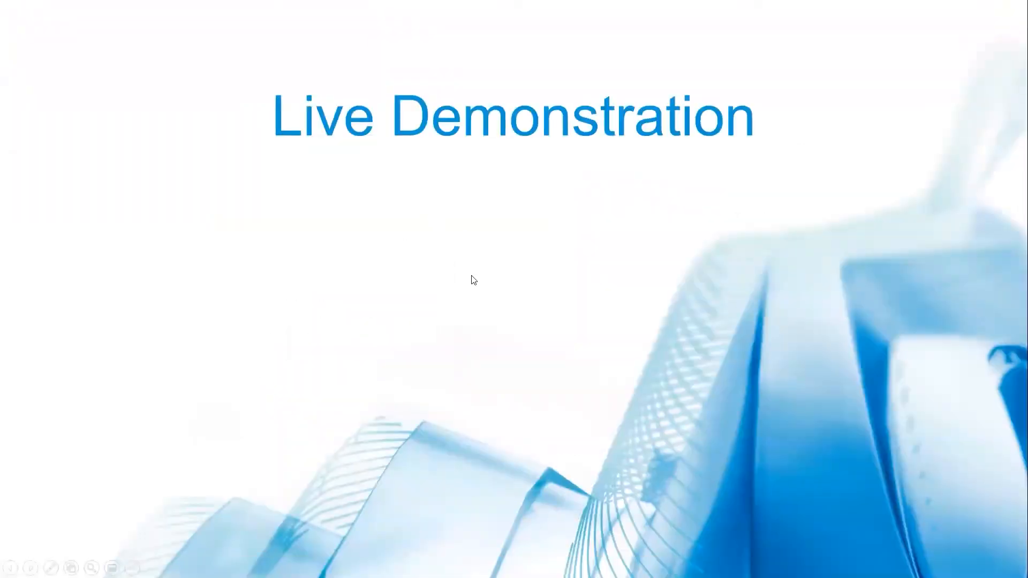
Step: Exit the slideshow, switch to Revit, and reopen the recent project 8101 34th Ave_A20_20200205
{"action": "key", "text": "Escape"}
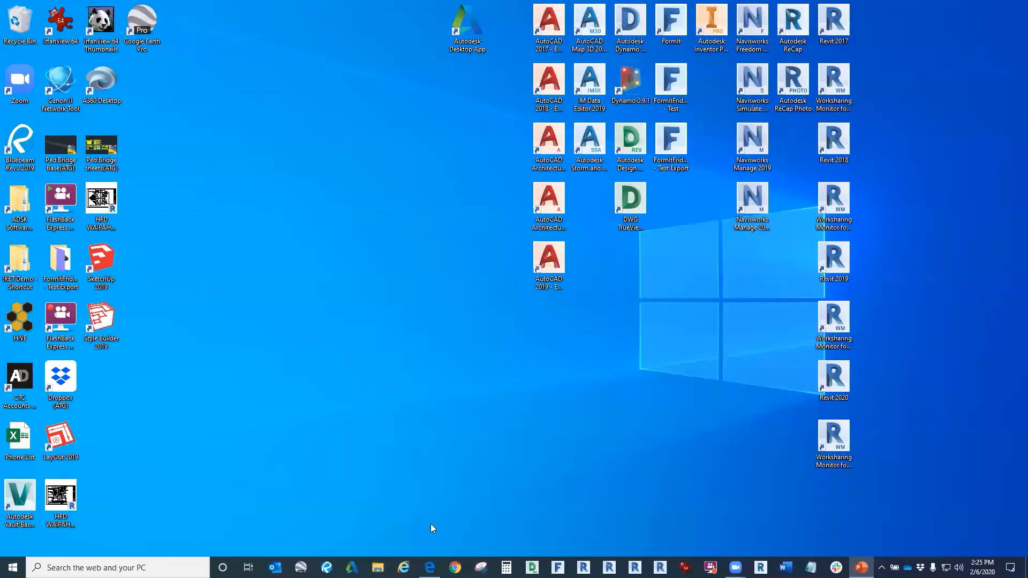
{"action": "left_click", "coordinate": [660, 568]}
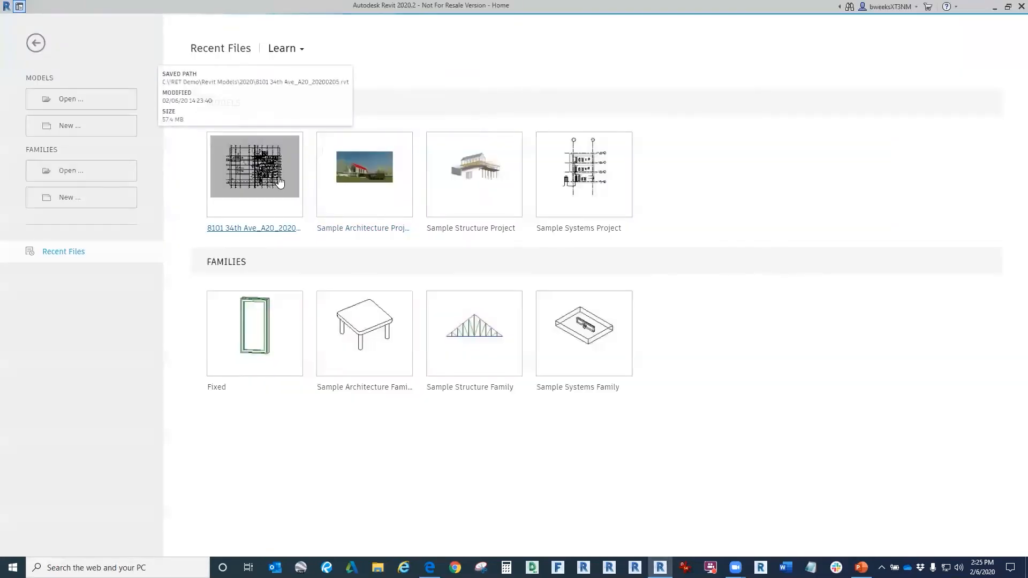
{"action": "left_click", "coordinate": [280, 183]}
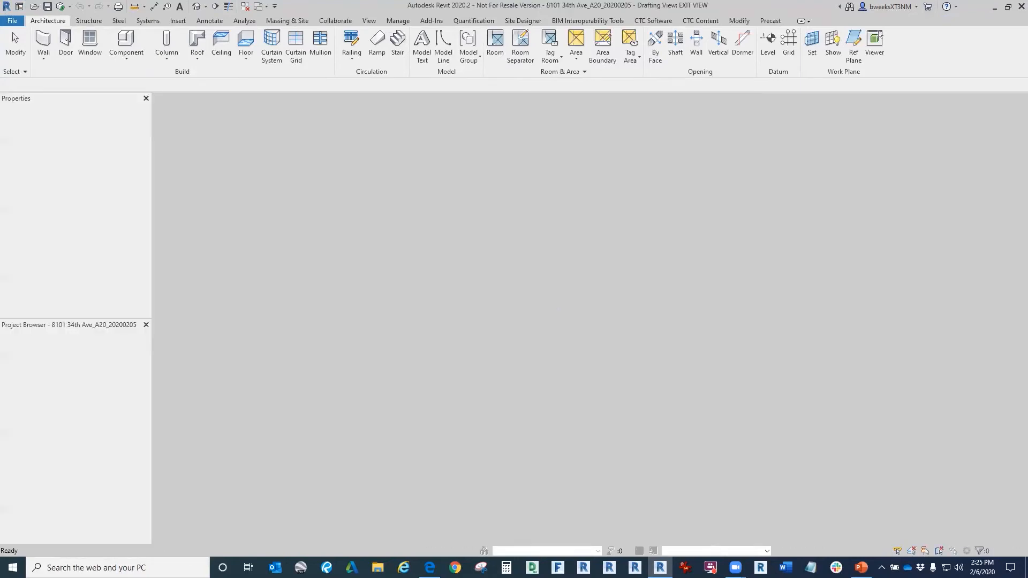
{"action": "key", "text": "alt+Tab"}
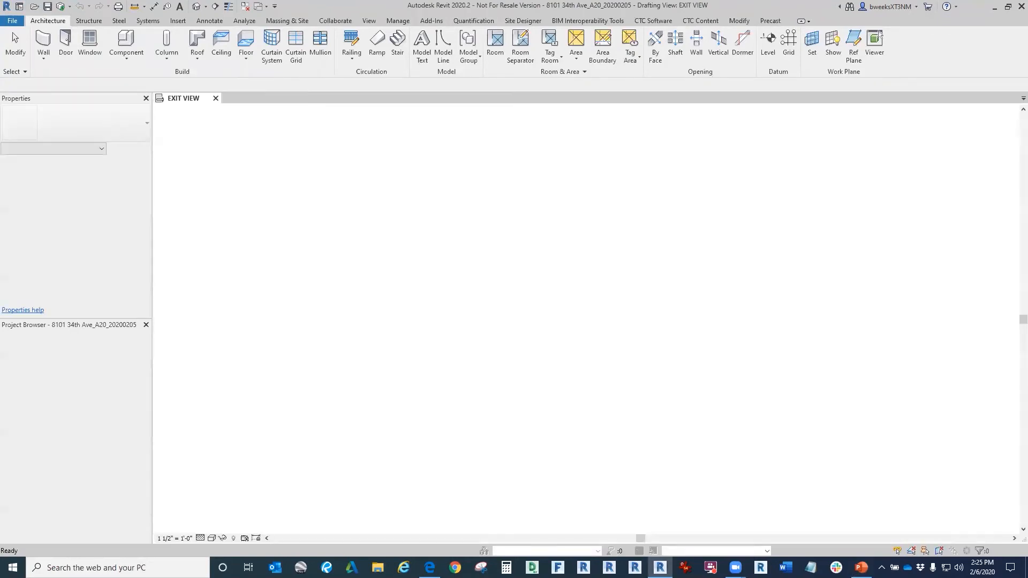
Step: Open the 01 - Code Plan and 01 - Floor Plan views, then check OFA Path 2 in the floor plan by selecting and deselecting it
{"action": "left_click", "coordinate": [713, 239]}
{"action": "double_click", "coordinate": [76, 403]}
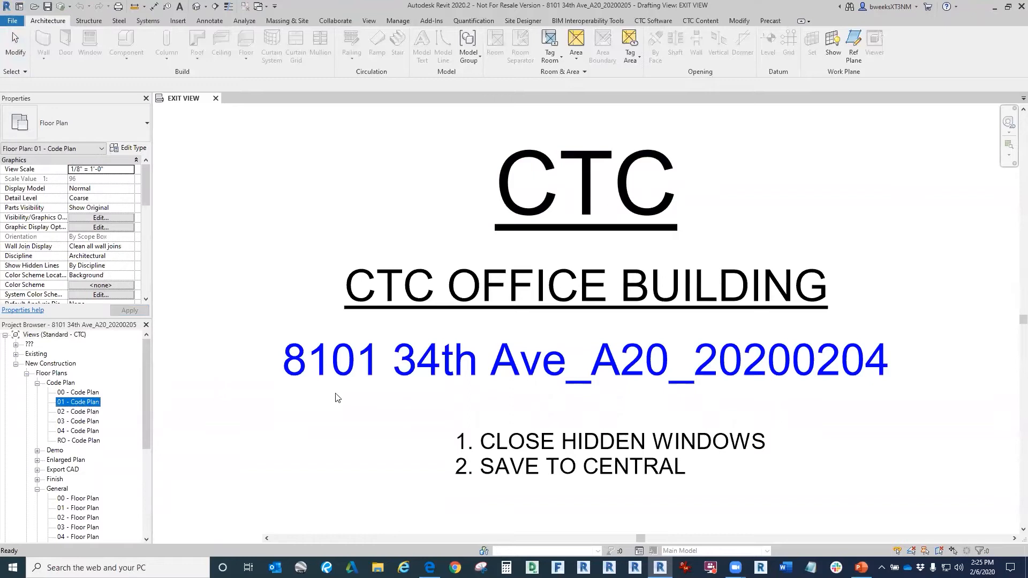
{"action": "left_click", "coordinate": [80, 509]}
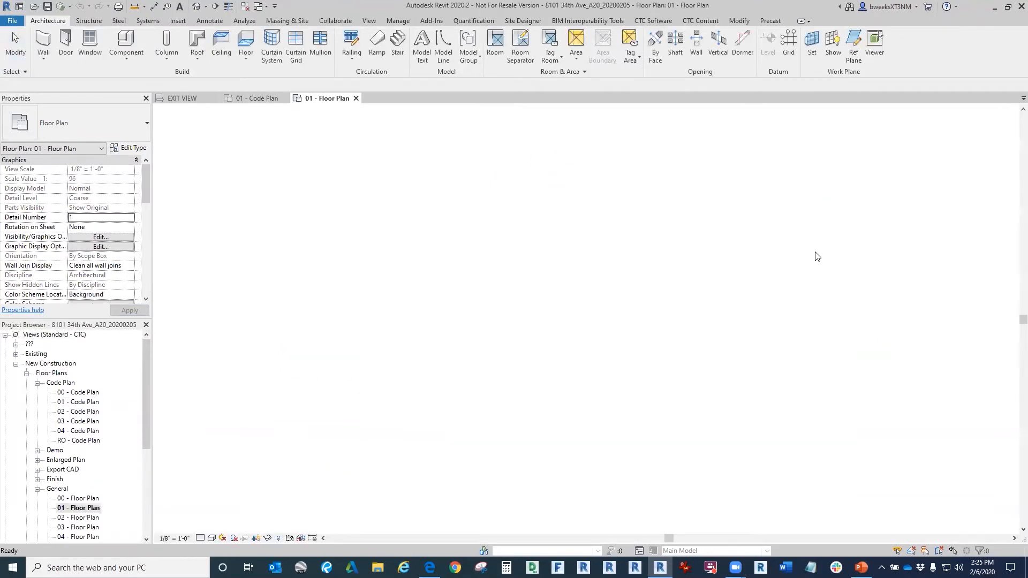
{"action": "left_click", "coordinate": [619, 310]}
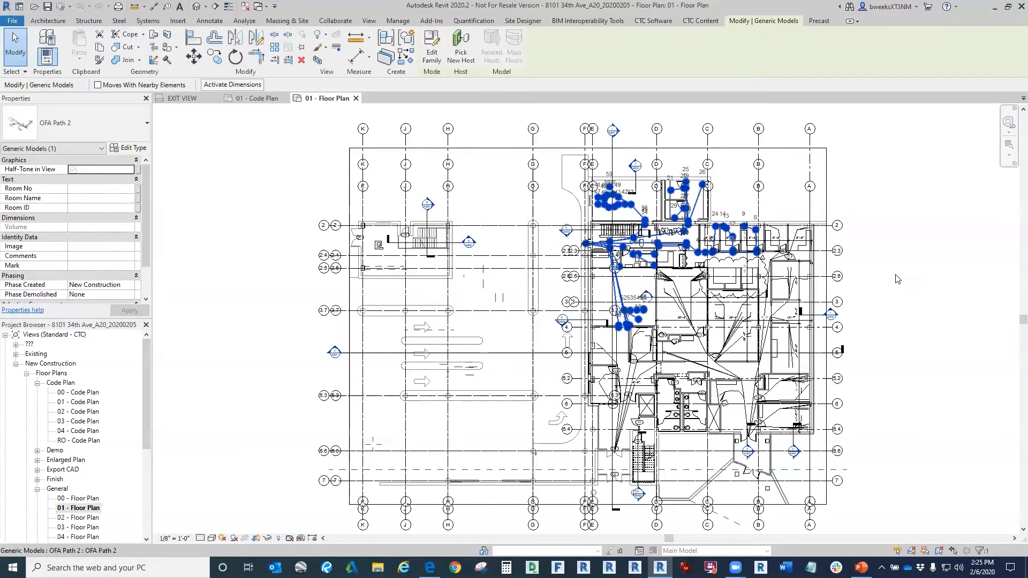
{"action": "left_click", "coordinate": [440, 107]}
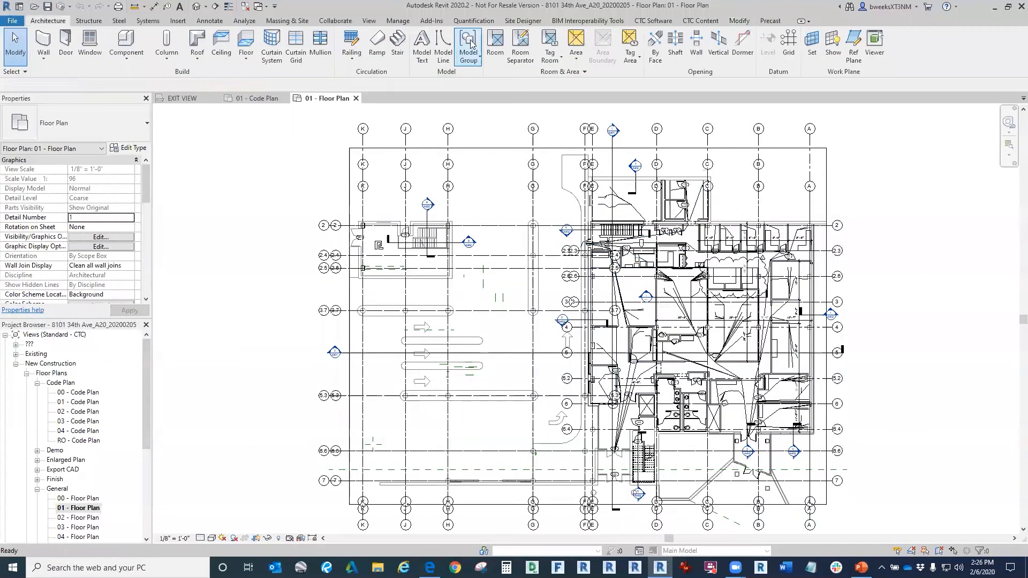
Step: Launch Invisibility Advisor from the 01 - Code Plan and return to the 01 - Floor Plan
{"action": "double_click", "coordinate": [92, 403]}
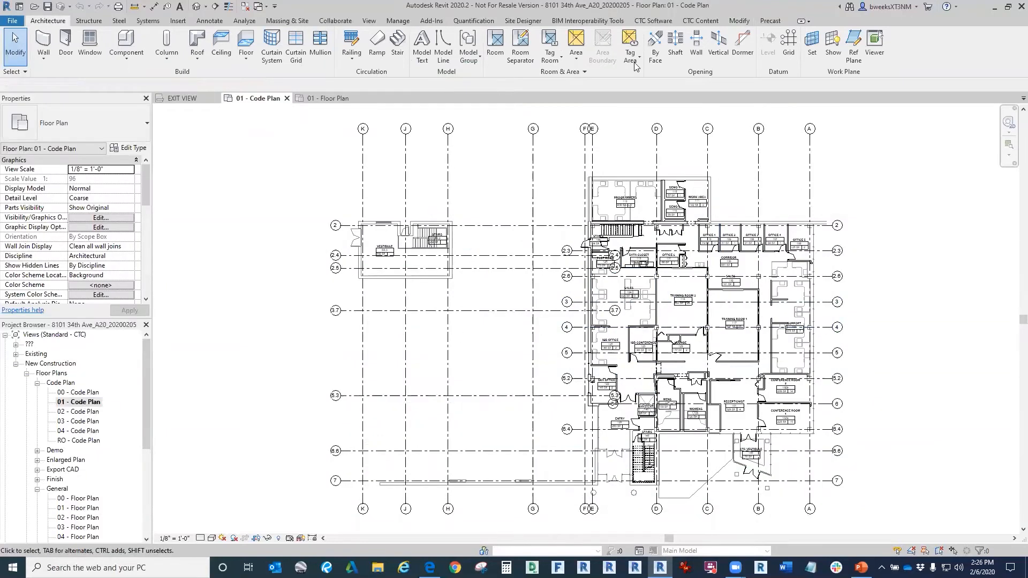
{"action": "left_click", "coordinate": [653, 21]}
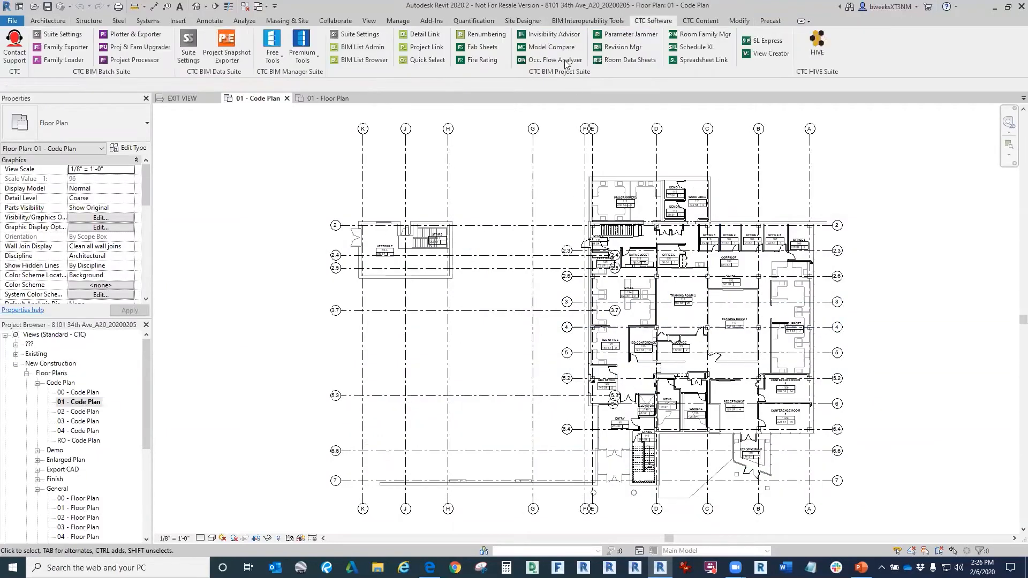
{"action": "left_click", "coordinate": [80, 508]}
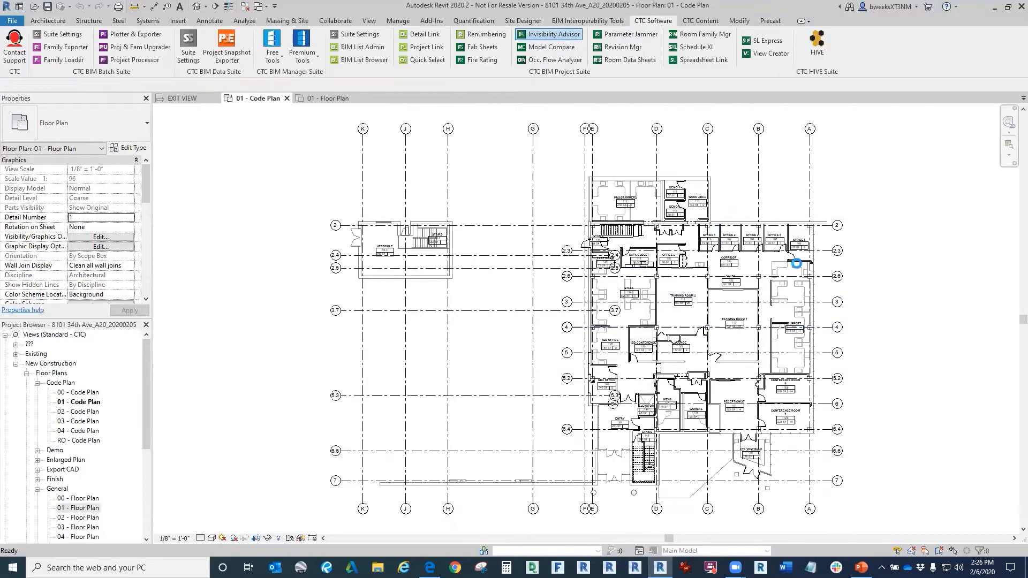
{"action": "left_click", "coordinate": [885, 234]}
{"action": "key", "text": "ctrl+Tab"}
Step: Pick OFA Path 1 in the floor plan as the invisible element, set the target view to 01 - Code Plan, and run Find Element
{"action": "left_click", "coordinate": [482, 298]}
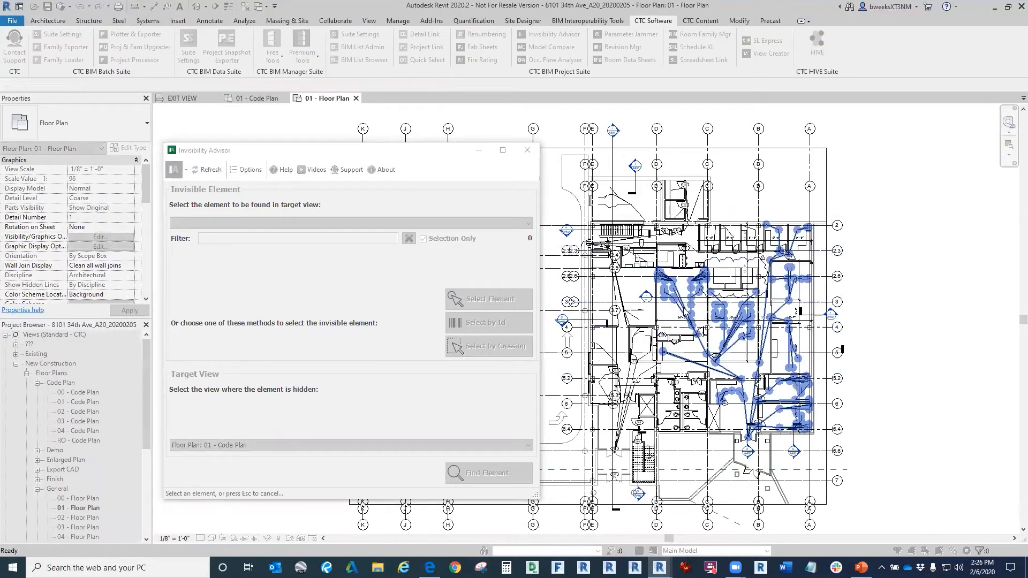
{"action": "left_click", "coordinate": [686, 312]}
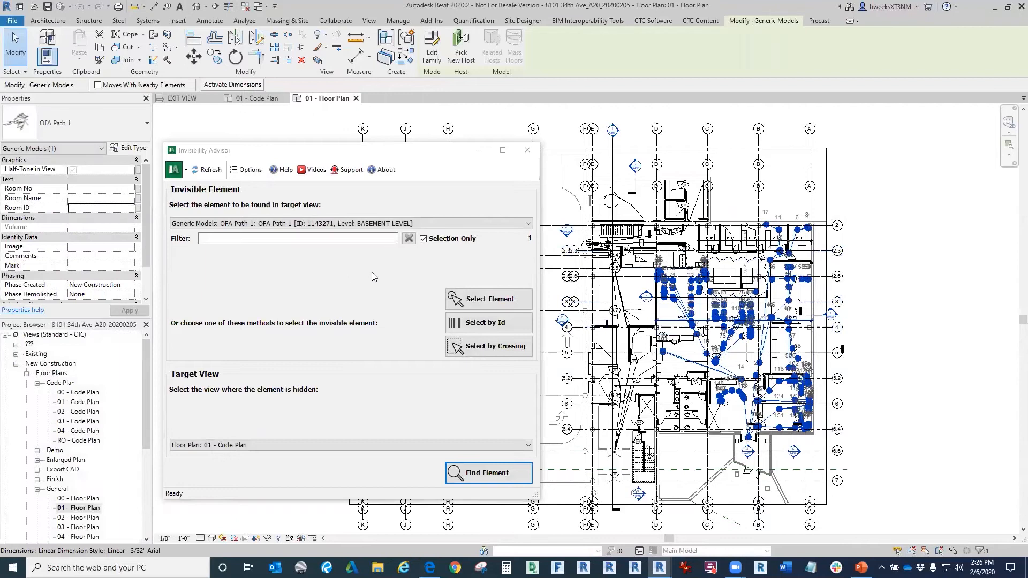
{"action": "left_click", "coordinate": [336, 443]}
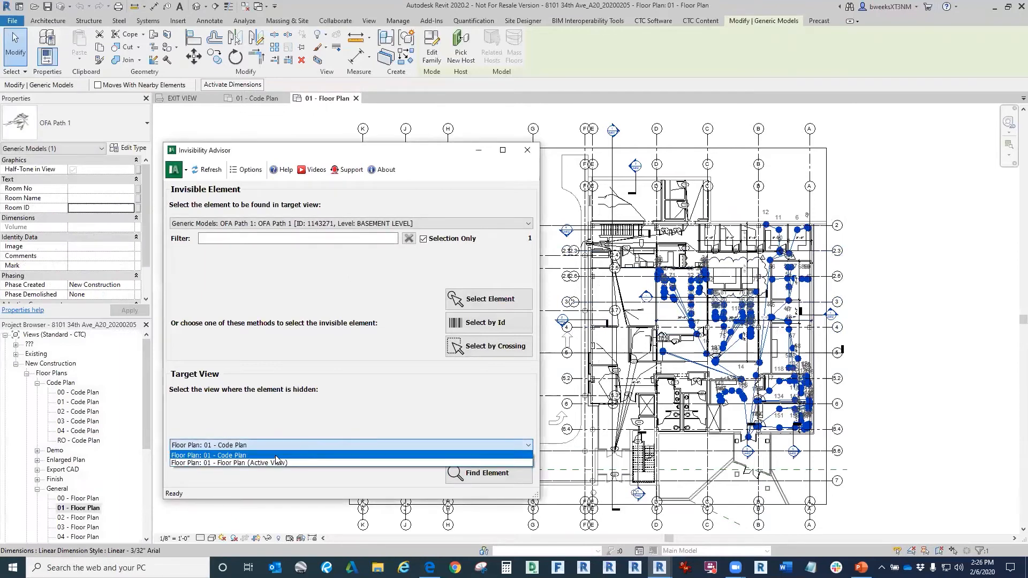
{"action": "left_click", "coordinate": [351, 274]}
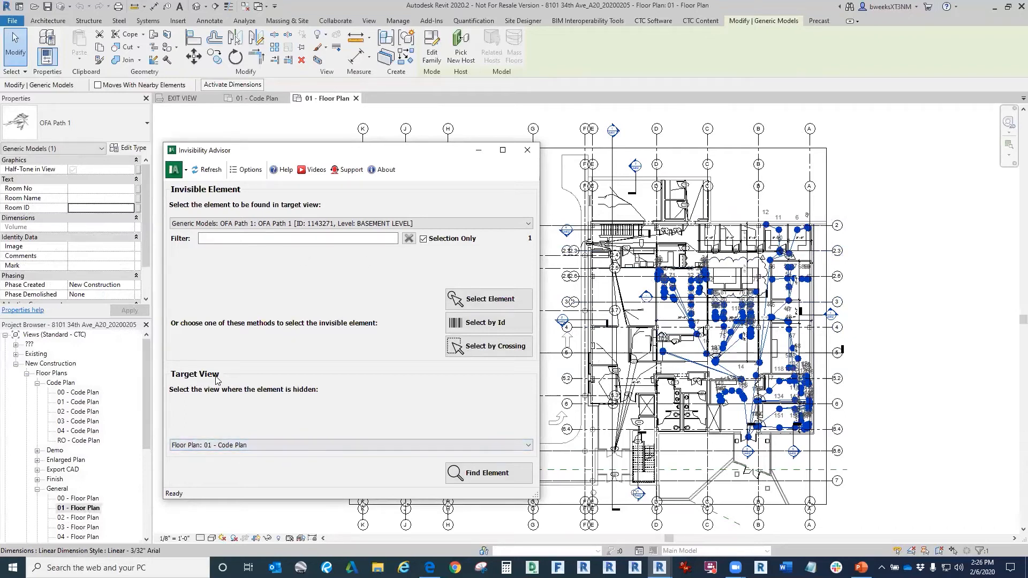
{"action": "left_click", "coordinate": [240, 445]}
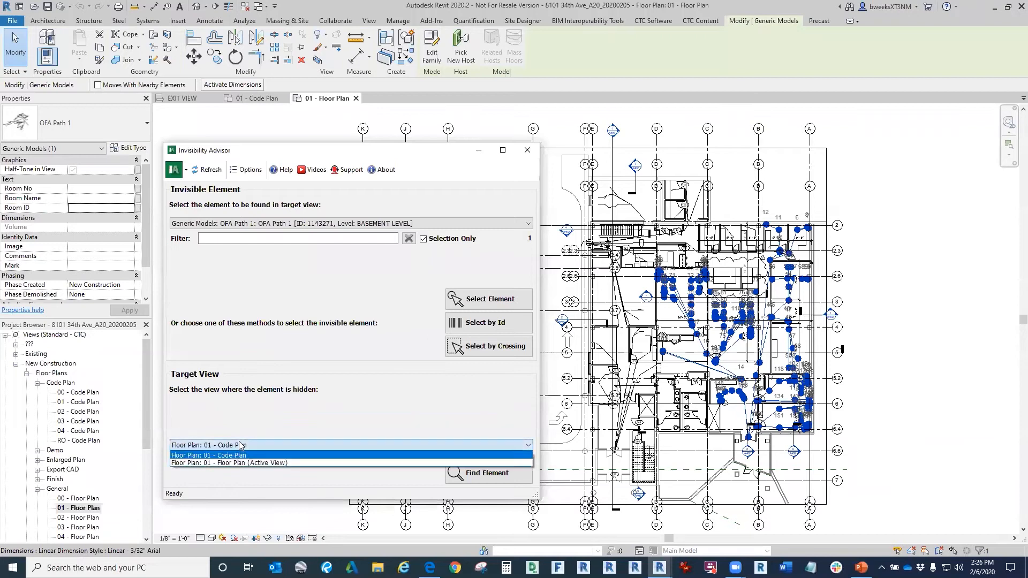
{"action": "left_click", "coordinate": [239, 456]}
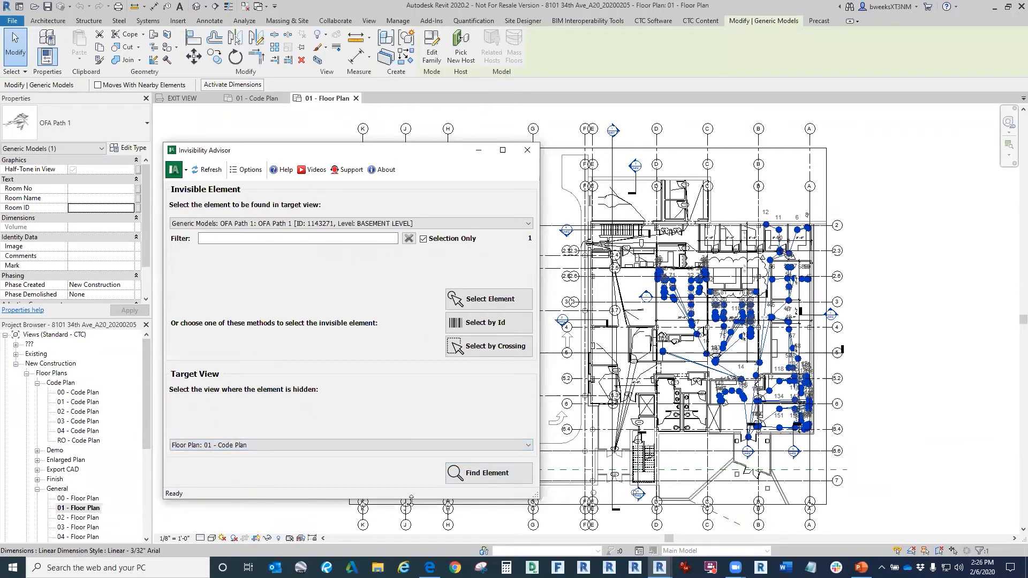
{"action": "left_click", "coordinate": [484, 473]}
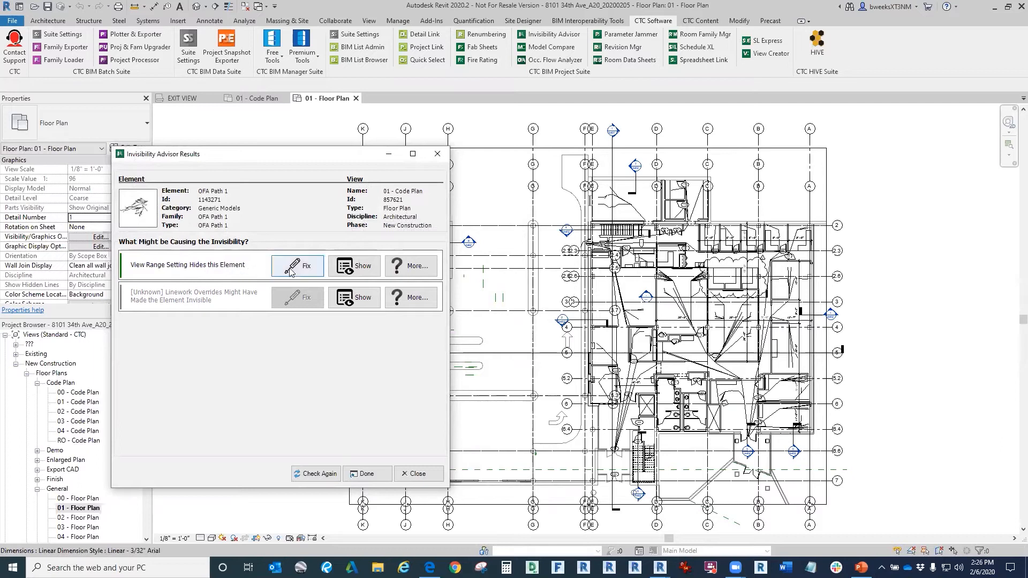
Step: Activate the 01 - Code Plan, apply the fix for the view range setting hiding OFA Path 1, and close the advisor results
{"action": "left_click", "coordinate": [856, 338]}
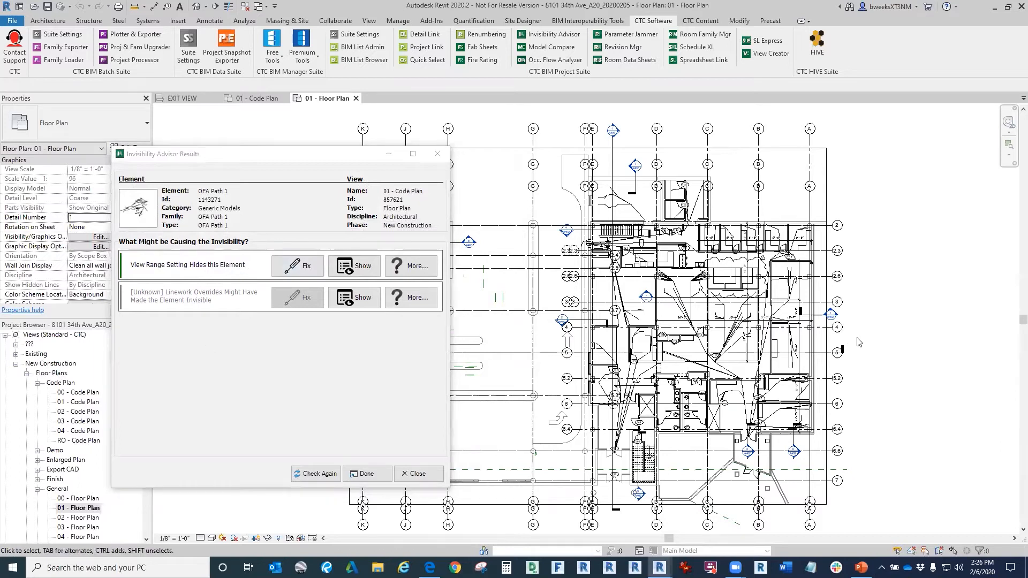
{"action": "key", "text": "ctrl+Tab"}
{"action": "key", "text": "ctrl+Tab"}
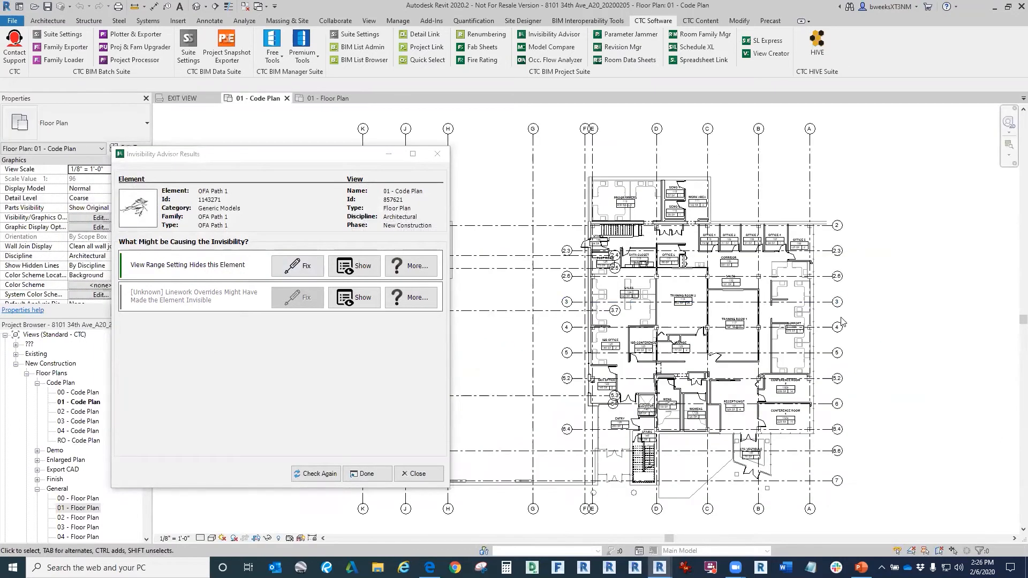
{"action": "left_click", "coordinate": [292, 270]}
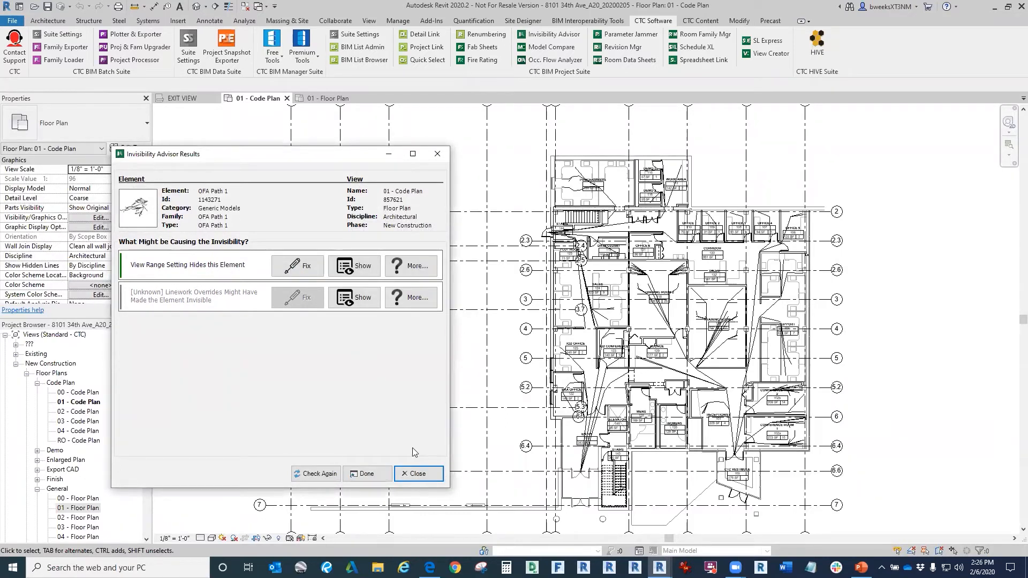
{"action": "left_click", "coordinate": [428, 474]}
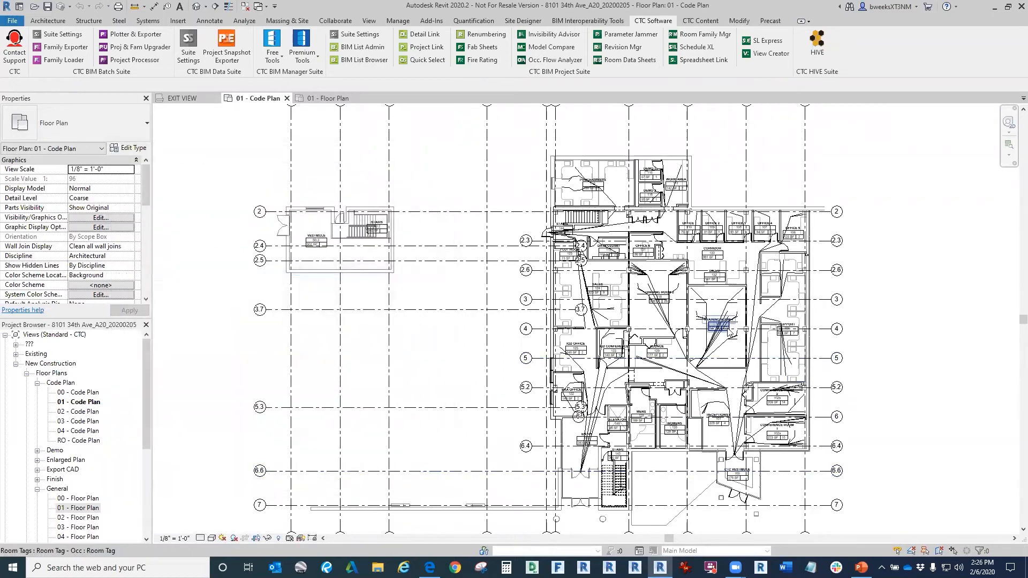
{"action": "scroll", "coordinate": [720, 329], "scroll_direction": "up", "scroll_amount": 5}
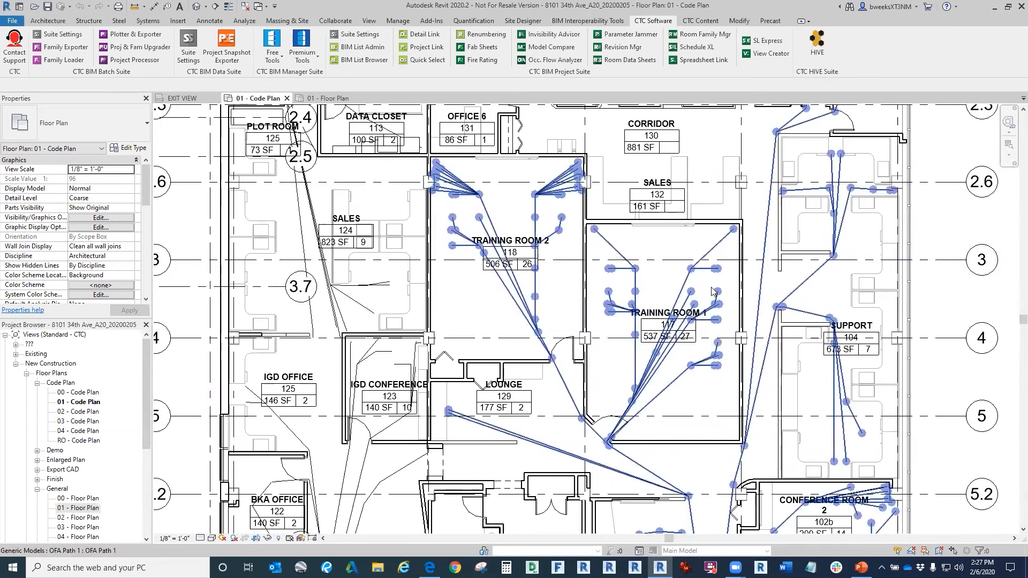
Step: Return to the 01 - Floor Plan, reveal its hidden elements around the training rooms, and launch Invisibility Advisor
{"action": "double_click", "coordinate": [76, 508]}
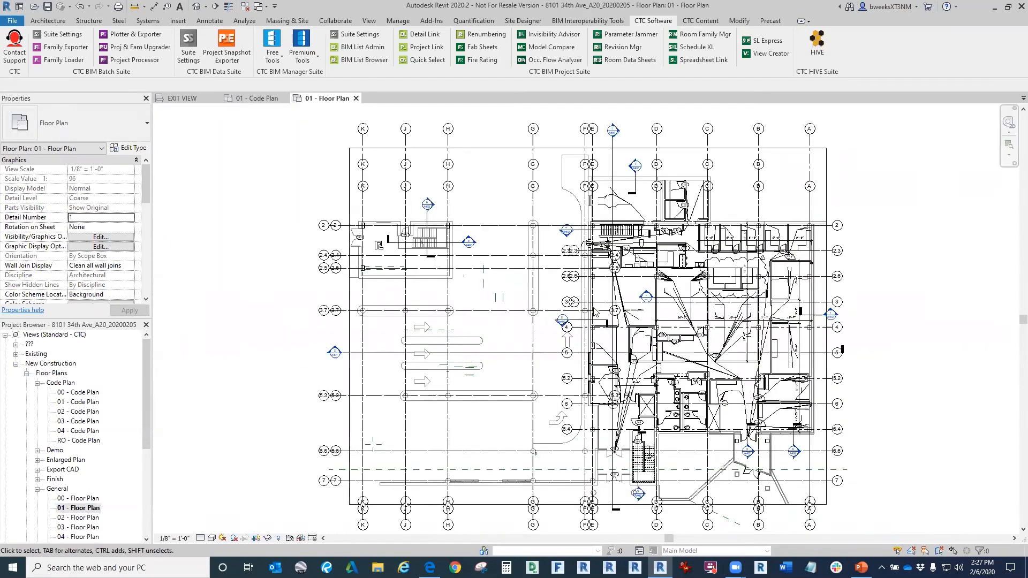
{"action": "scroll", "coordinate": [581, 438], "scroll_direction": "up", "scroll_amount": 5}
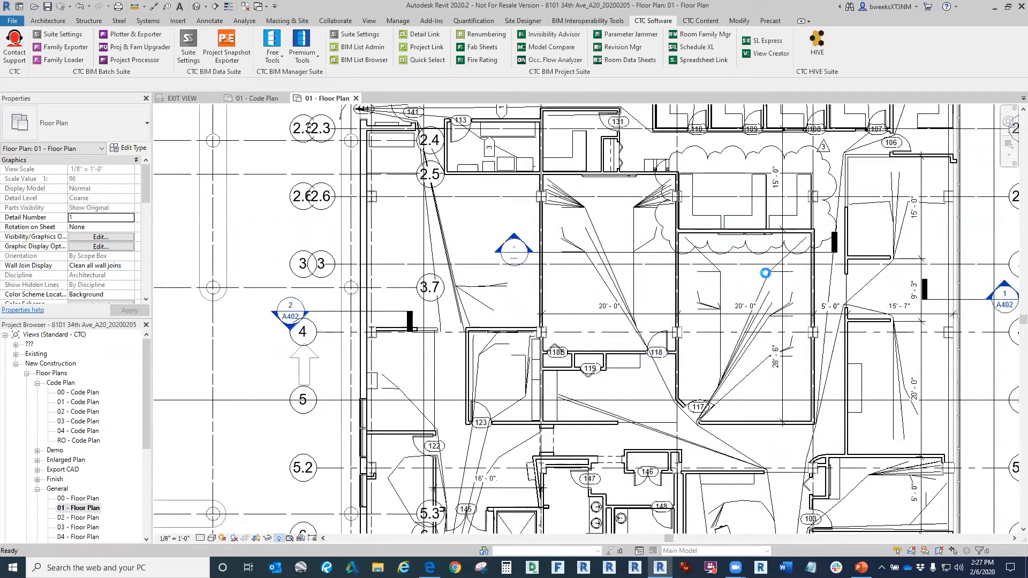
{"action": "key", "text": "r"}
{"action": "key", "text": "h"}
{"action": "scroll", "coordinate": [714, 286], "scroll_direction": "up", "scroll_amount": 3}
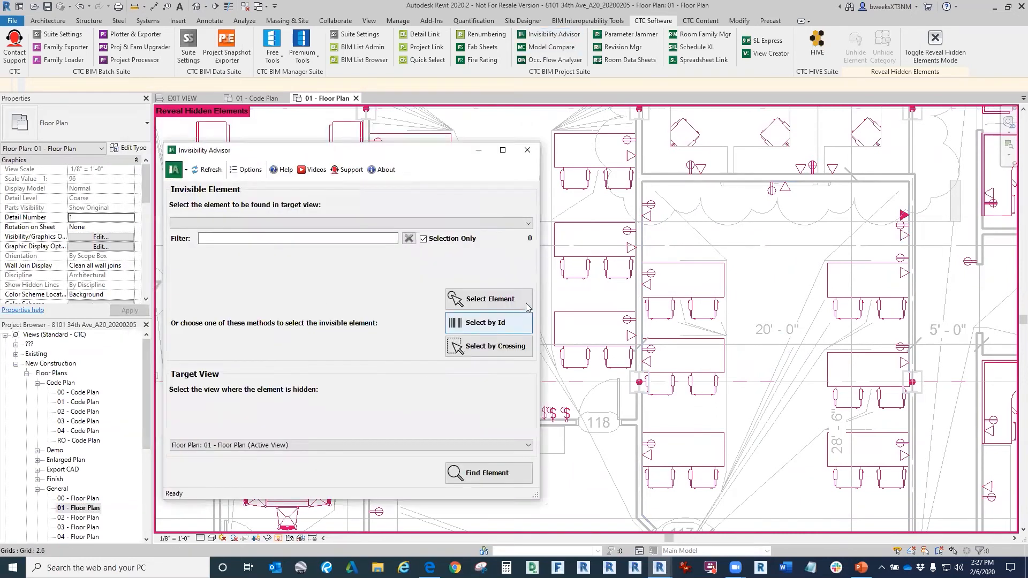
Step: Pick a desk in Training Room 1 as the invisible element, target and open the 01 - Code Plan, and run Find Element
{"action": "left_click", "coordinate": [493, 303]}
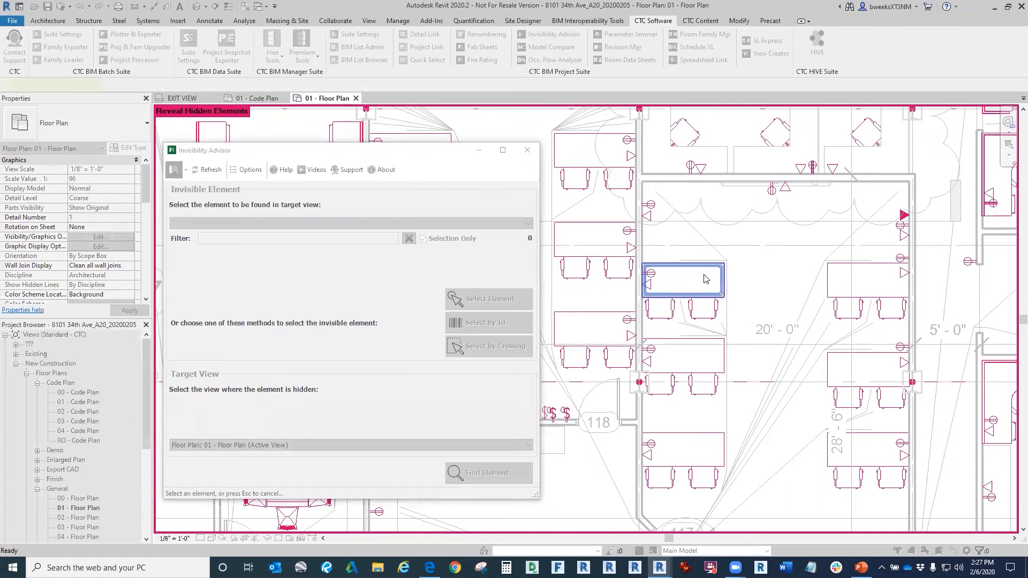
{"action": "left_click", "coordinate": [705, 280]}
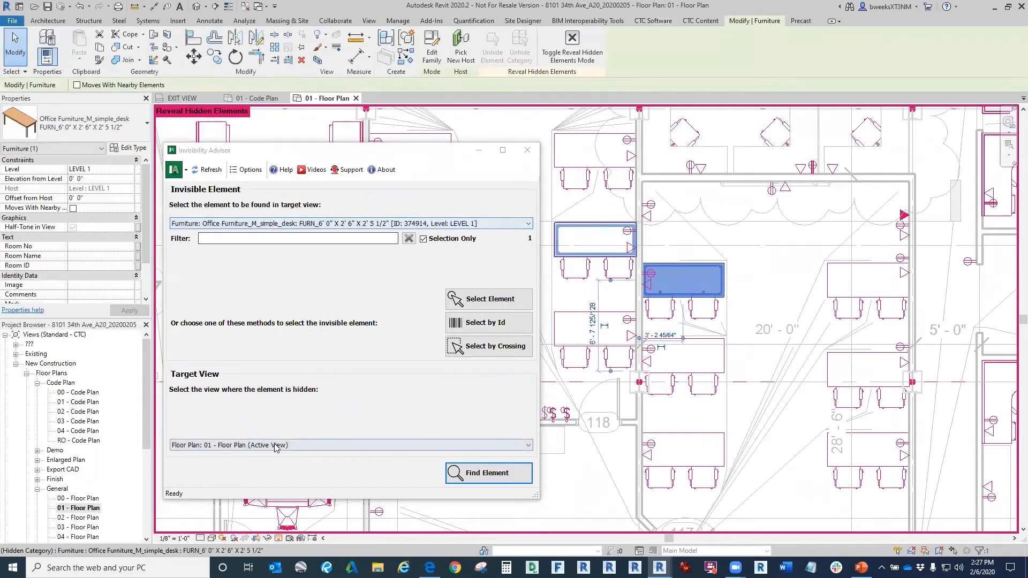
{"action": "left_click", "coordinate": [270, 445]}
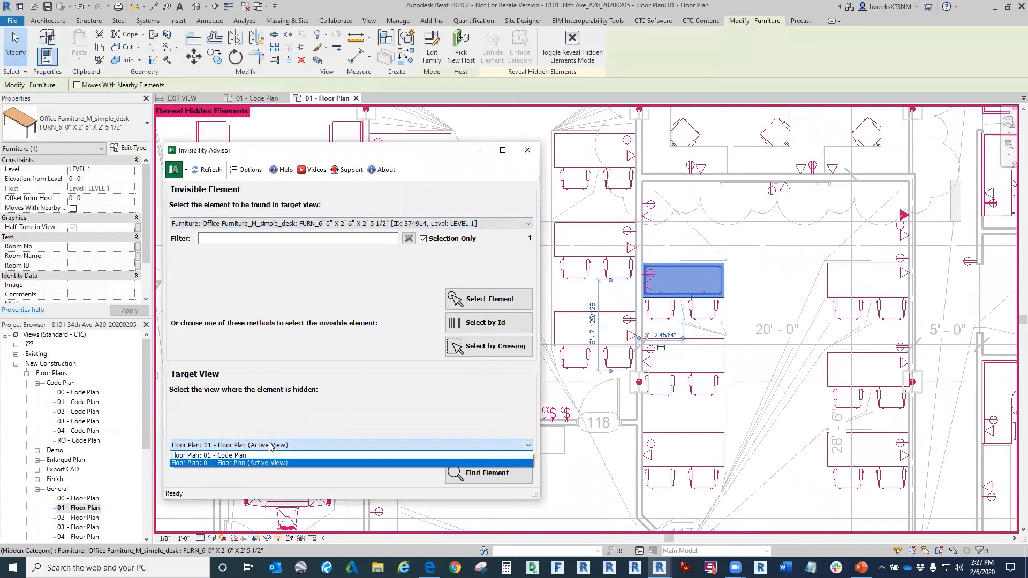
{"action": "left_click", "coordinate": [241, 457]}
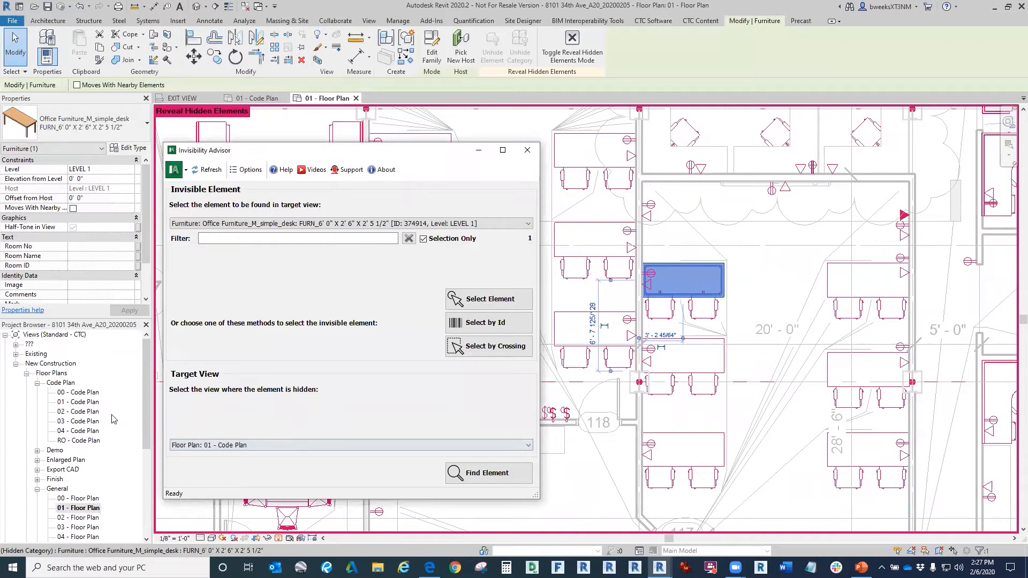
{"action": "double_click", "coordinate": [90, 403]}
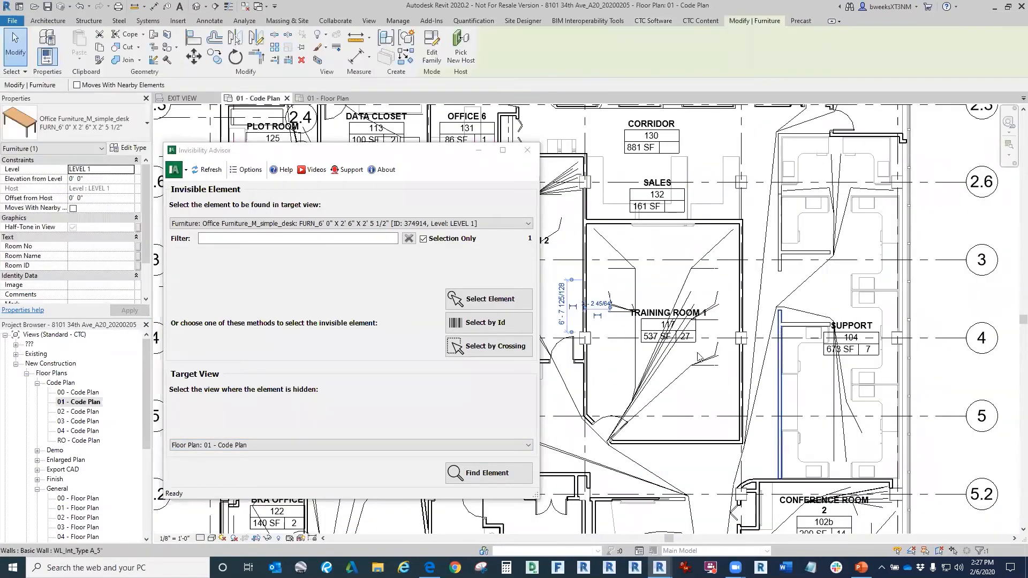
{"action": "left_click", "coordinate": [468, 474]}
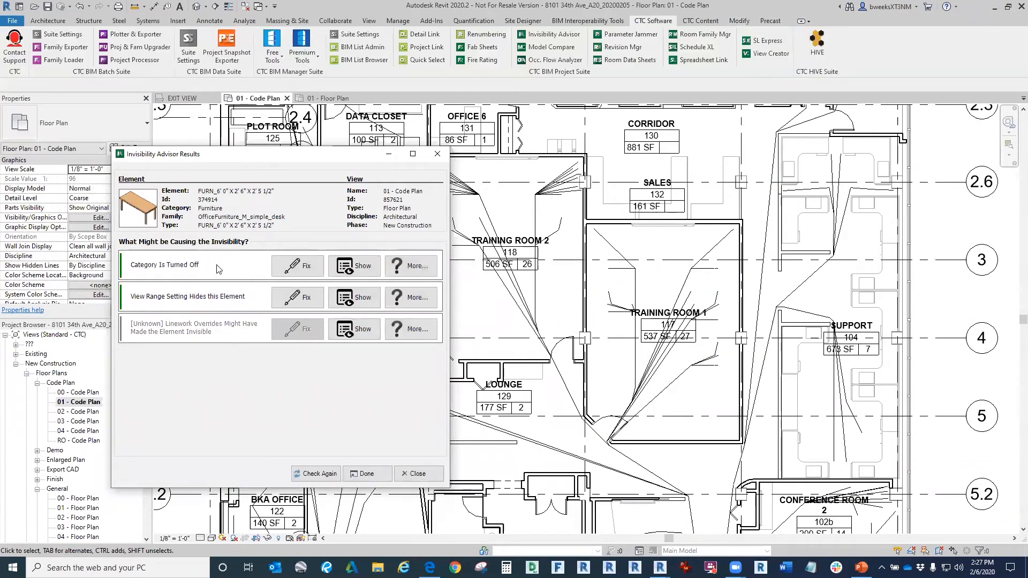
Step: Apply the fixes for the turned-off furniture category and the view range setting, and close the advisor results
{"action": "left_click", "coordinate": [308, 273]}
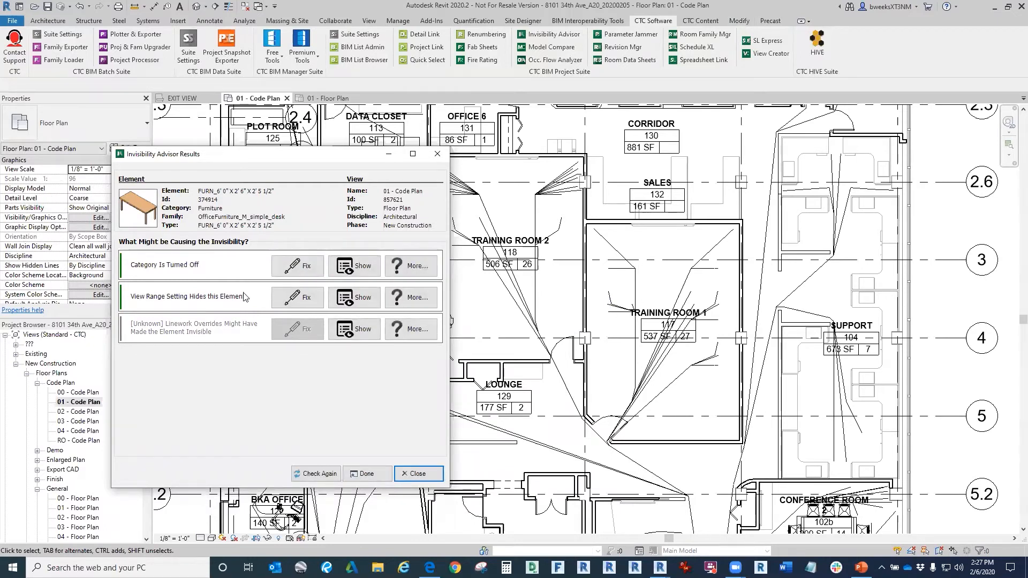
{"action": "left_click", "coordinate": [292, 306]}
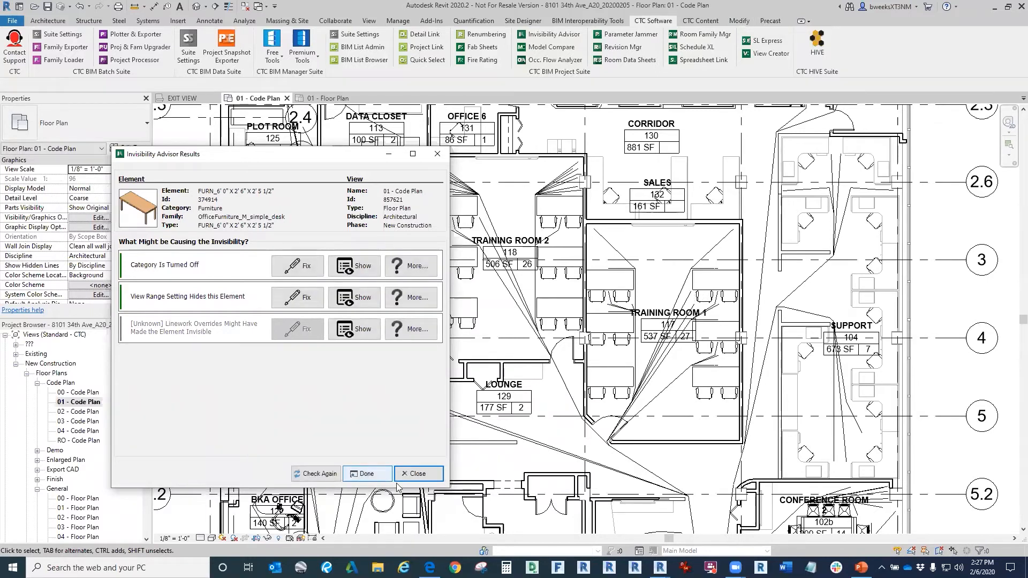
{"action": "left_click", "coordinate": [430, 475]}
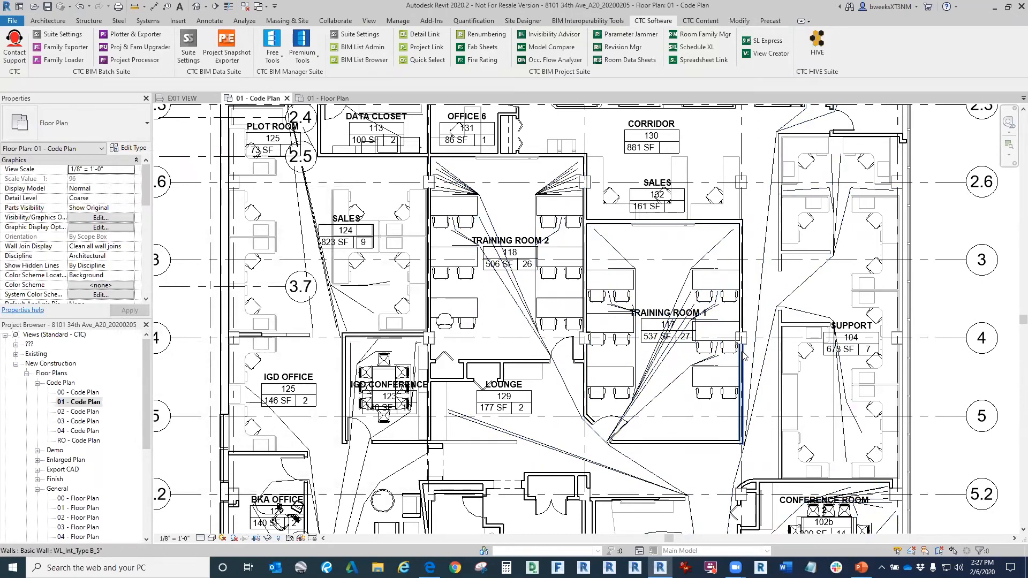
Step: Select OFA Path 1 in the code plan and examine its route from the rooms to the vestibule exit
{"action": "scroll", "coordinate": [718, 294], "scroll_direction": "down", "scroll_amount": 2}
{"action": "middle_click_drag", "start_coordinate": [729, 303], "coordinate": [661, 315]}
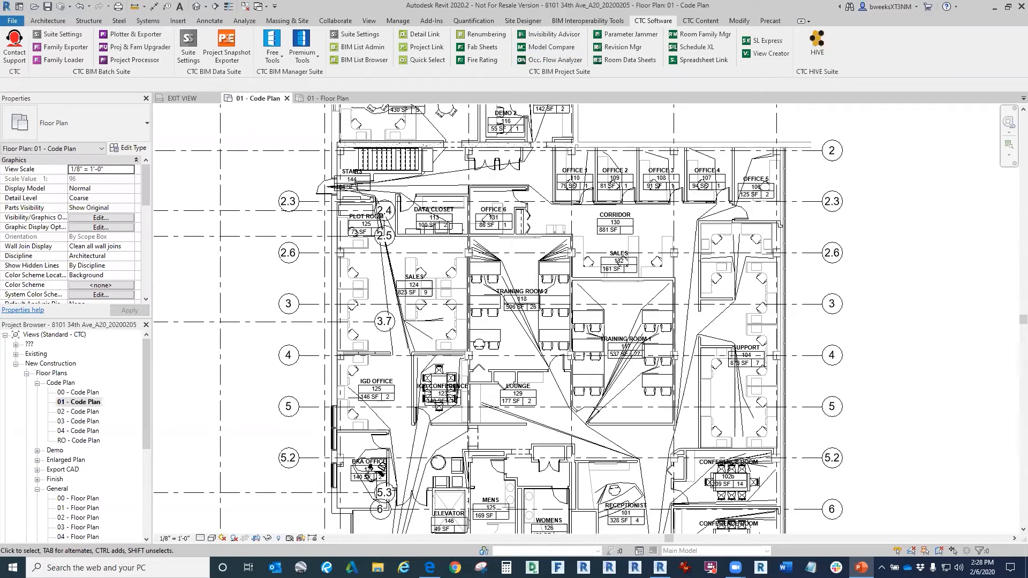
{"action": "left_click", "coordinate": [616, 442]}
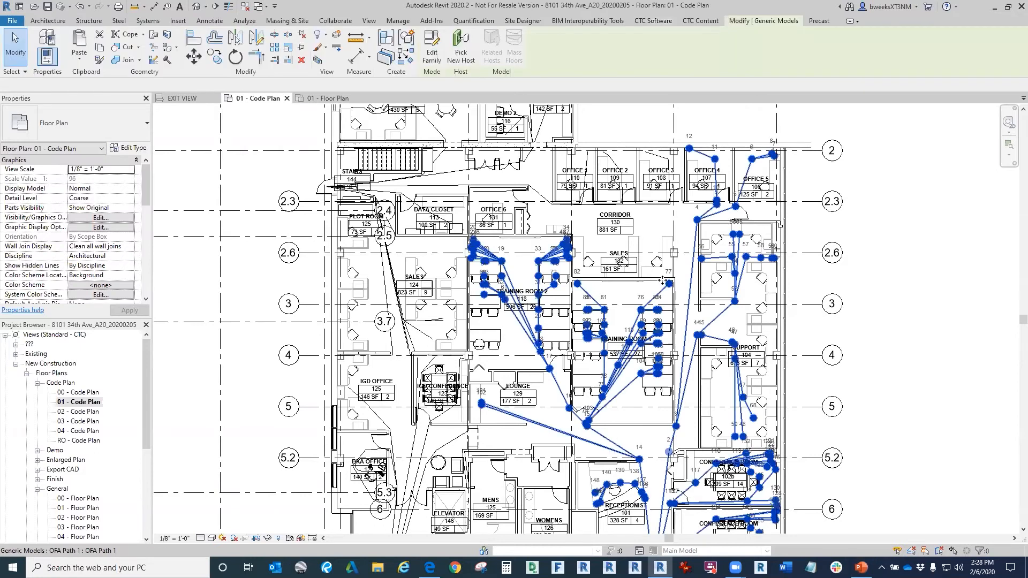
{"action": "middle_click_drag", "start_coordinate": [706, 378], "coordinate": [718, 350]}
{"action": "scroll", "coordinate": [709, 316], "scroll_direction": "up", "scroll_amount": 3}
{"action": "scroll", "coordinate": [686, 355], "scroll_direction": "up", "scroll_amount": 3}
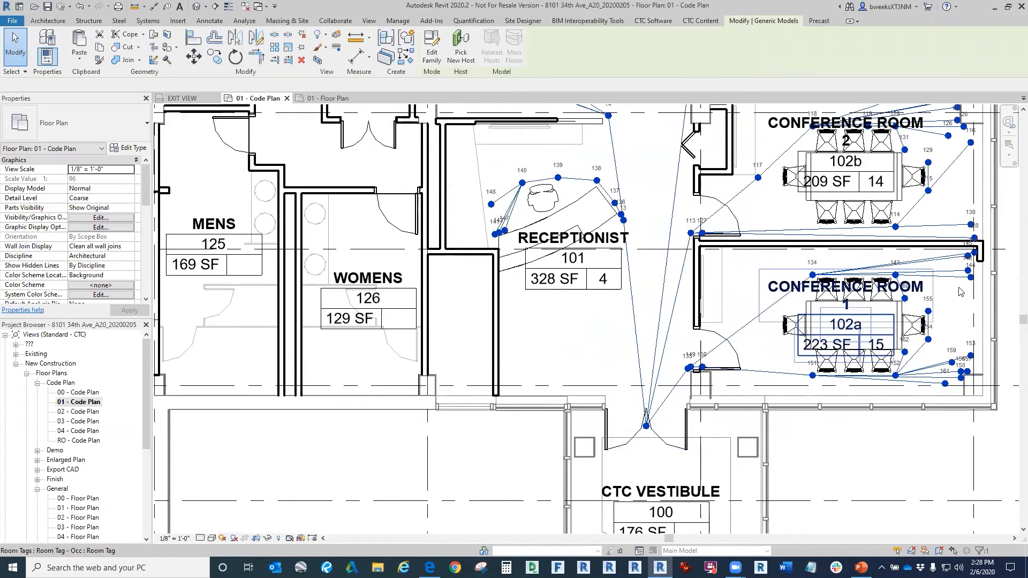
{"action": "middle_click_drag", "start_coordinate": [671, 160], "coordinate": [644, 356]}
{"action": "scroll", "coordinate": [616, 294], "scroll_direction": "down", "scroll_amount": 5}
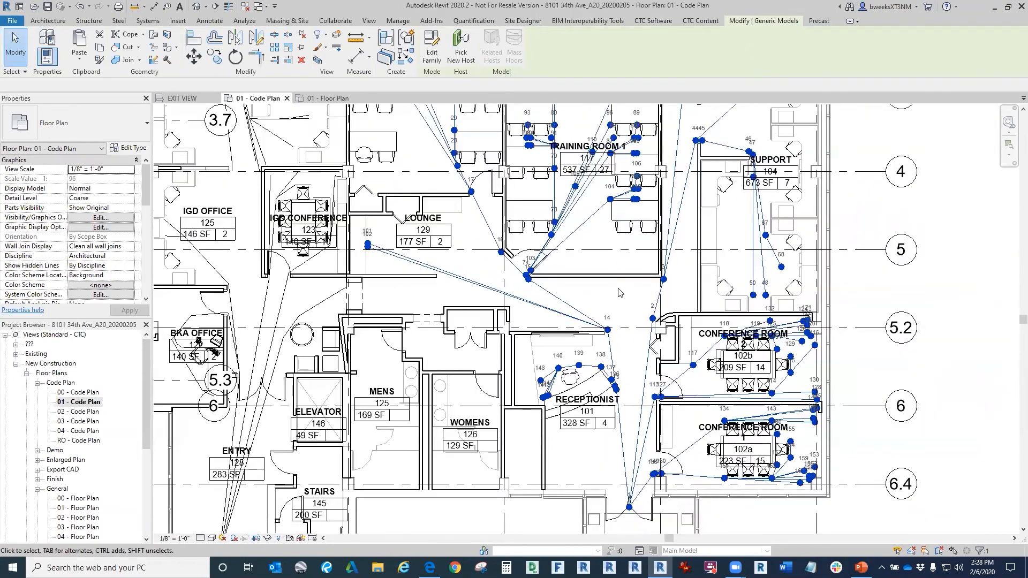
Step: Inspect the occupant counts of the path points at the Conference Room 1 door and beside the receptionist desk
{"action": "scroll", "coordinate": [626, 387], "scroll_direction": "up", "scroll_amount": 5}
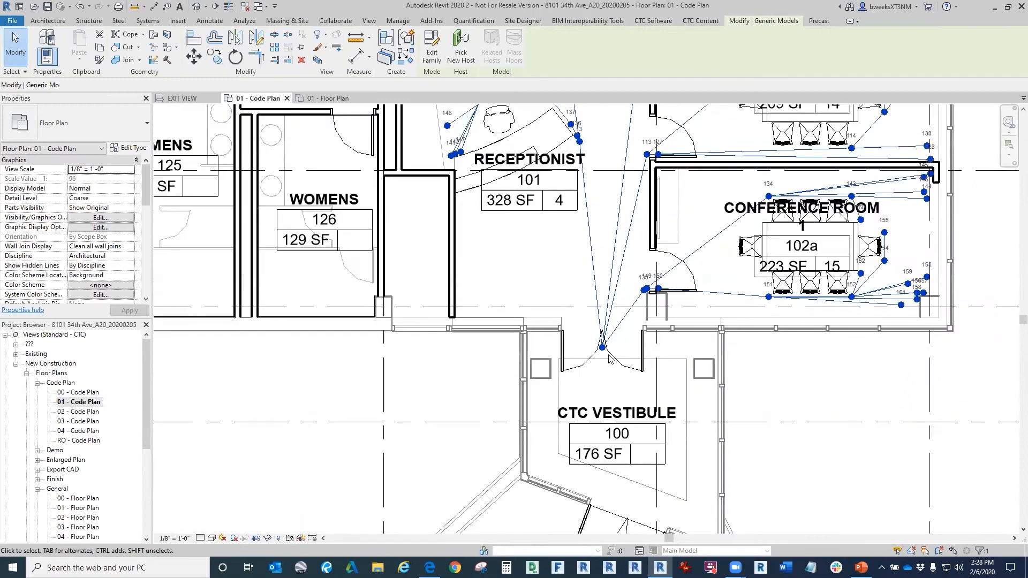
{"action": "scroll", "coordinate": [651, 295], "scroll_direction": "up", "scroll_amount": 2}
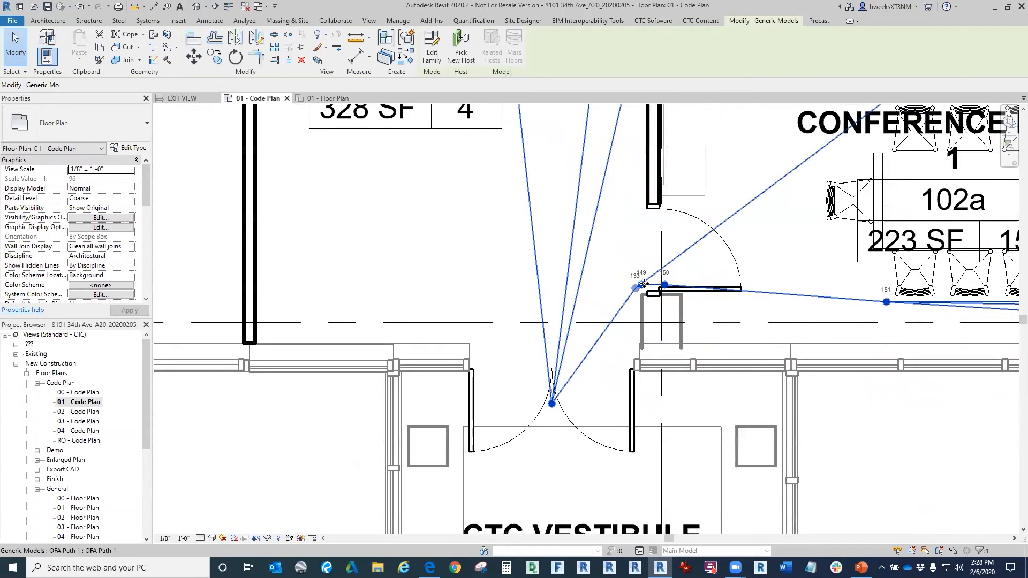
{"action": "left_click", "coordinate": [642, 285]}
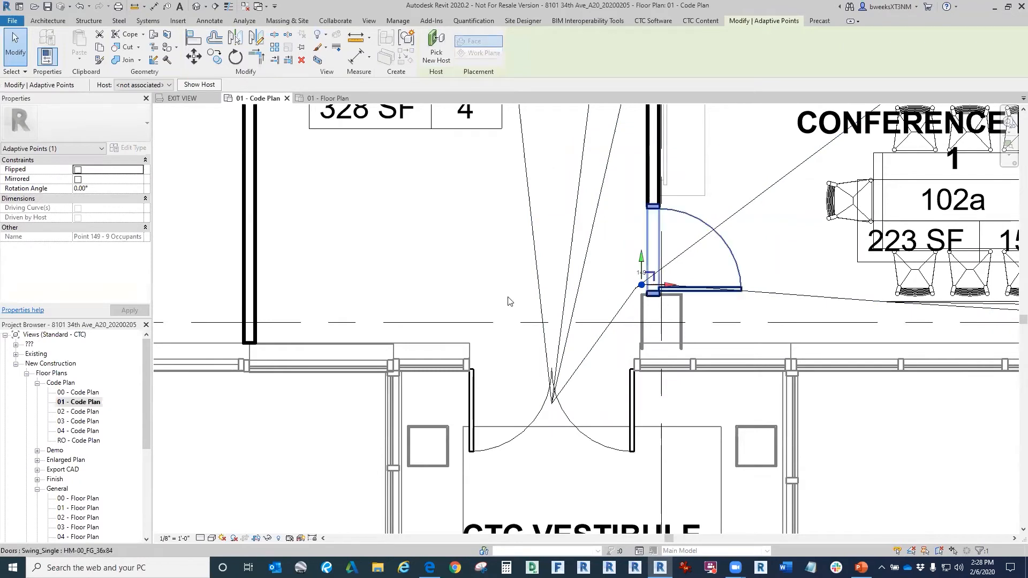
{"action": "scroll", "coordinate": [510, 294], "scroll_direction": "down", "scroll_amount": 1}
{"action": "middle_click_drag", "start_coordinate": [587, 367], "coordinate": [610, 561]}
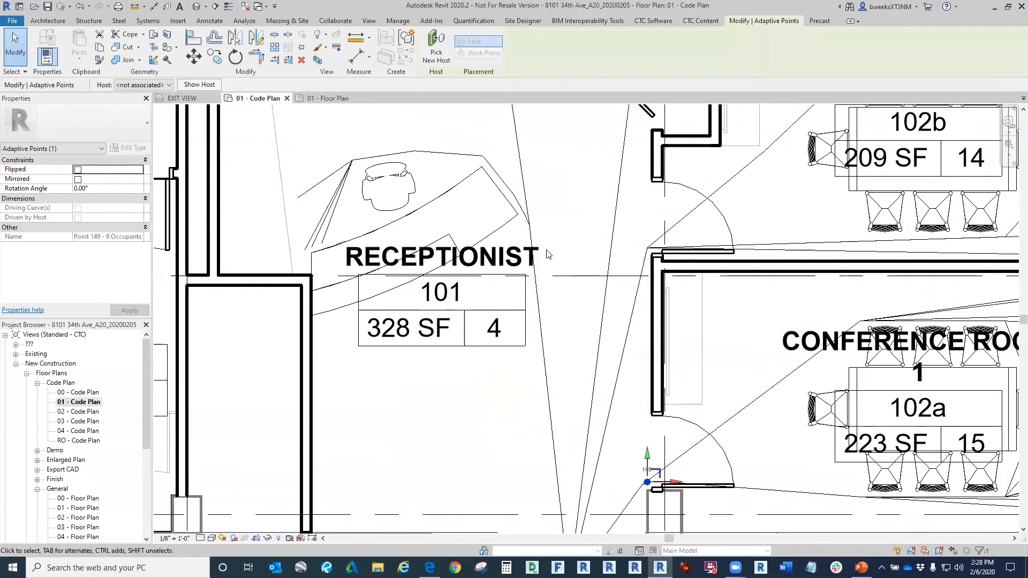
{"action": "left_click", "coordinate": [531, 226]}
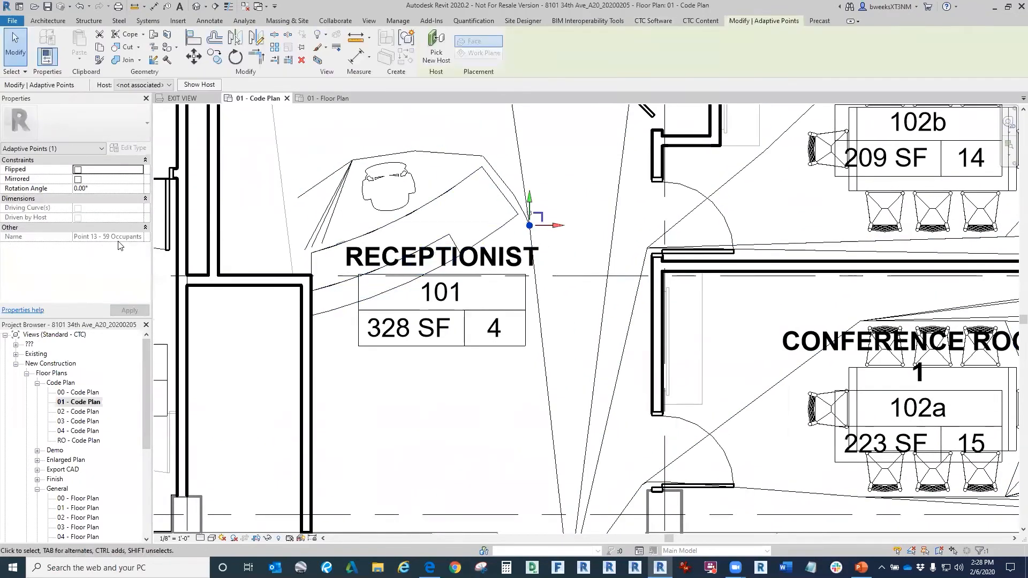
Step: Inspect the OFA path points near the desks in Training Room 2, clear the selection, and view the whole code plan
{"action": "scroll", "coordinate": [660, 386], "scroll_direction": "down", "scroll_amount": 8}
{"action": "middle_click_drag", "start_coordinate": [659, 134], "coordinate": [668, 264]}
{"action": "scroll", "coordinate": [668, 266], "scroll_direction": "up", "scroll_amount": 4}
{"action": "key", "text": "Escape"}
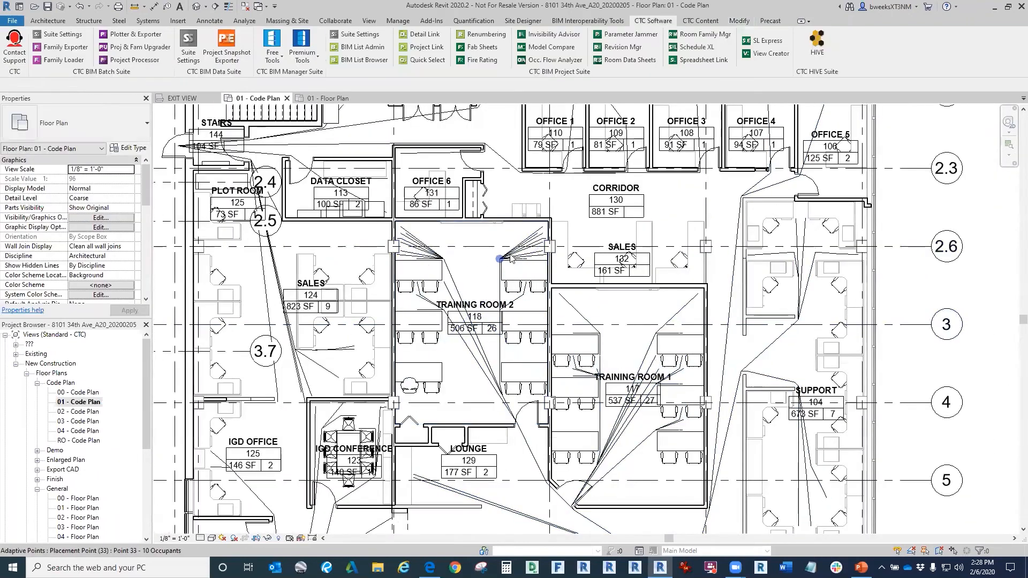
{"action": "scroll", "coordinate": [518, 252], "scroll_direction": "up", "scroll_amount": 2}
{"action": "left_click", "coordinate": [518, 251]}
{"action": "key", "text": "Escape"}
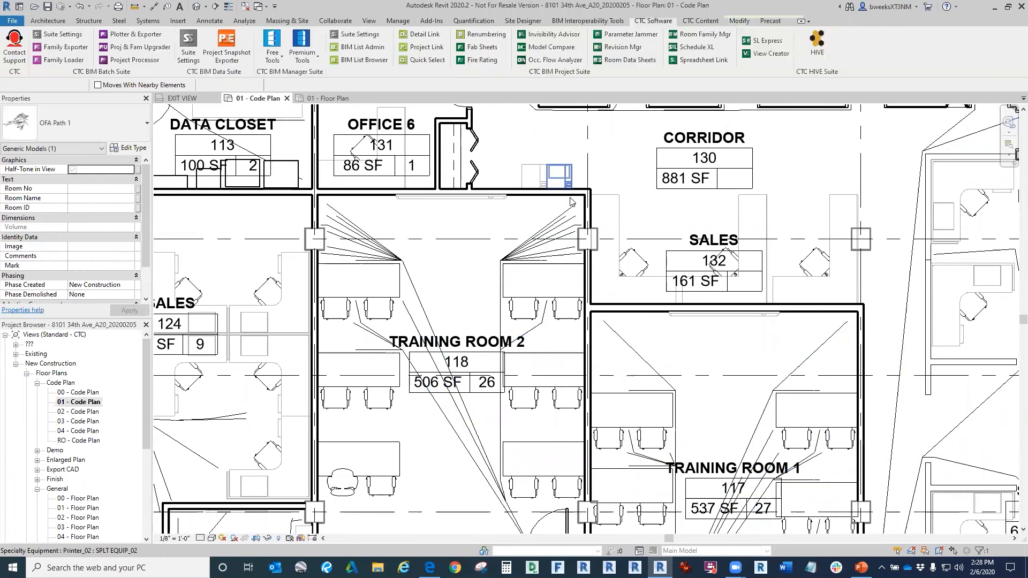
{"action": "scroll", "coordinate": [578, 209], "scroll_direction": "down", "scroll_amount": 5}
{"action": "middle_click", "coordinate": [745, 315]}
{"action": "middle_click", "coordinate": [744, 315]}
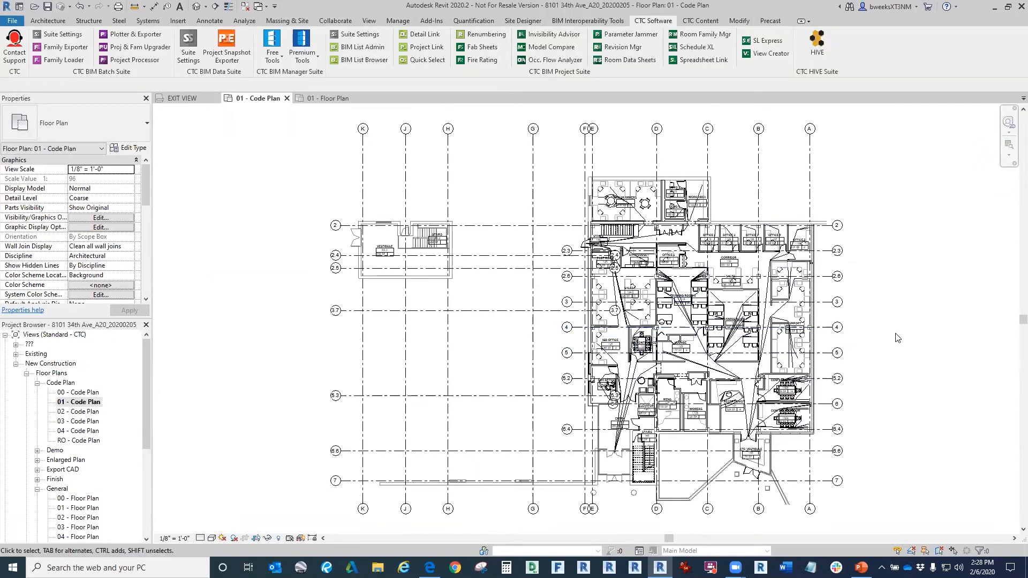
Step: Open the 04 - Floor Plan view and bring up the Shortest Path settings of the Occupant Flow Analyzer
{"action": "left_click_drag", "start_coordinate": [144, 436], "coordinate": [146, 454]}
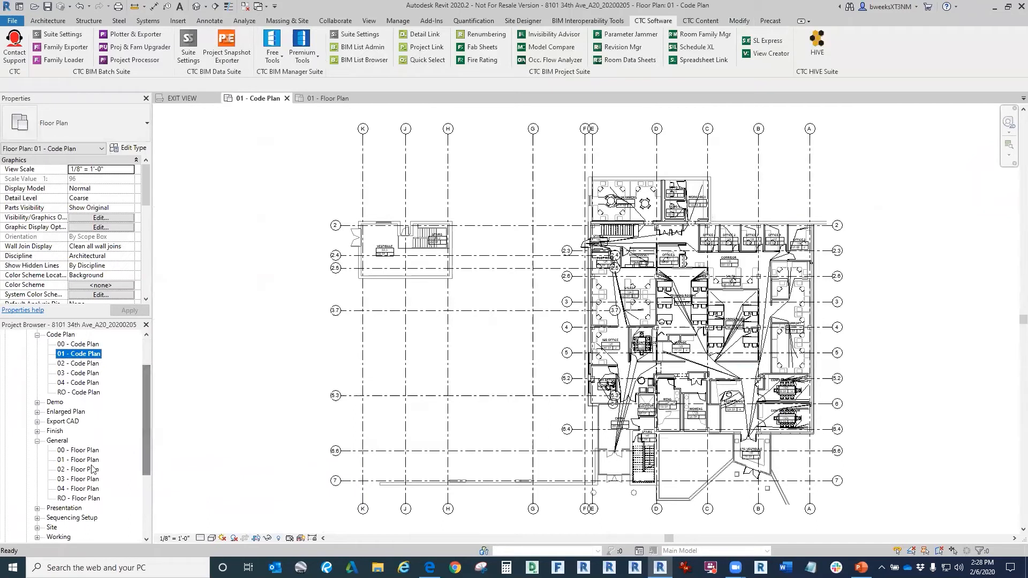
{"action": "left_click", "coordinate": [86, 488]}
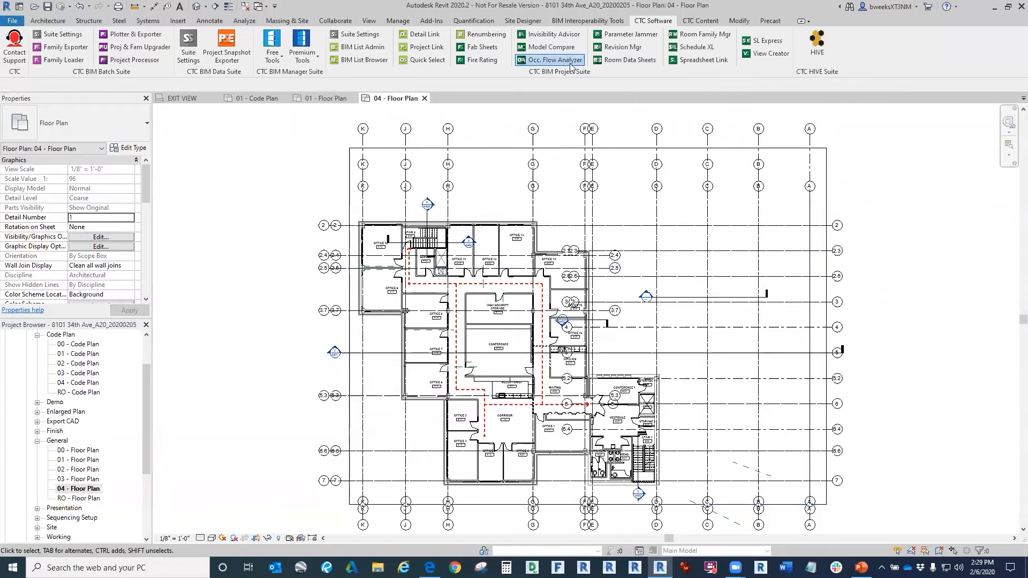
{"action": "middle_click_drag", "start_coordinate": [762, 307], "coordinate": [951, 282]}
{"action": "left_click_drag", "start_coordinate": [299, 148], "coordinate": [262, 142]}
{"action": "left_click", "coordinate": [221, 180]}
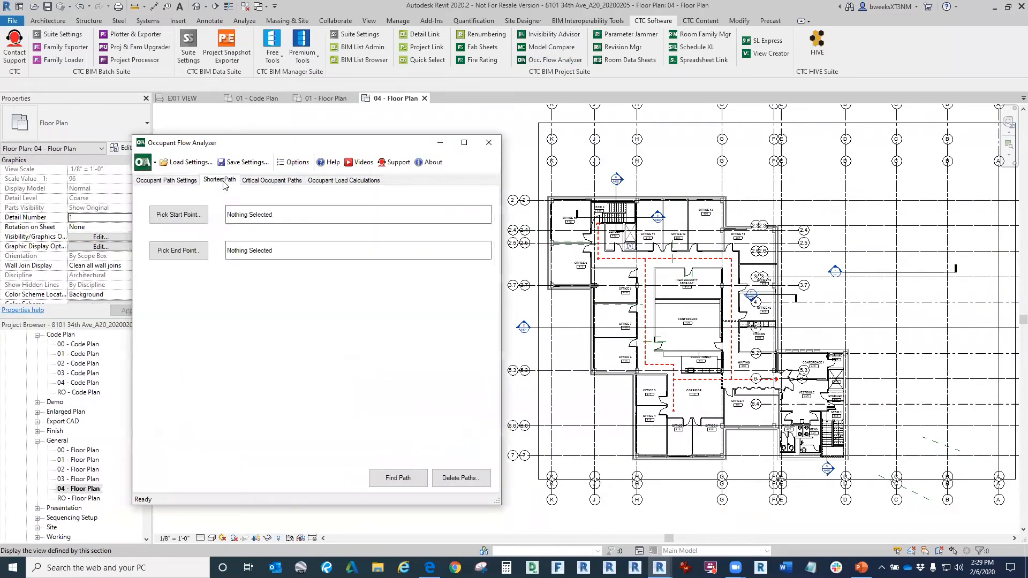
Step: Open the 04 - Code Plan view and pick the shortest path's start point inside Level 4 room Conference 404
{"action": "left_click", "coordinate": [179, 215]}
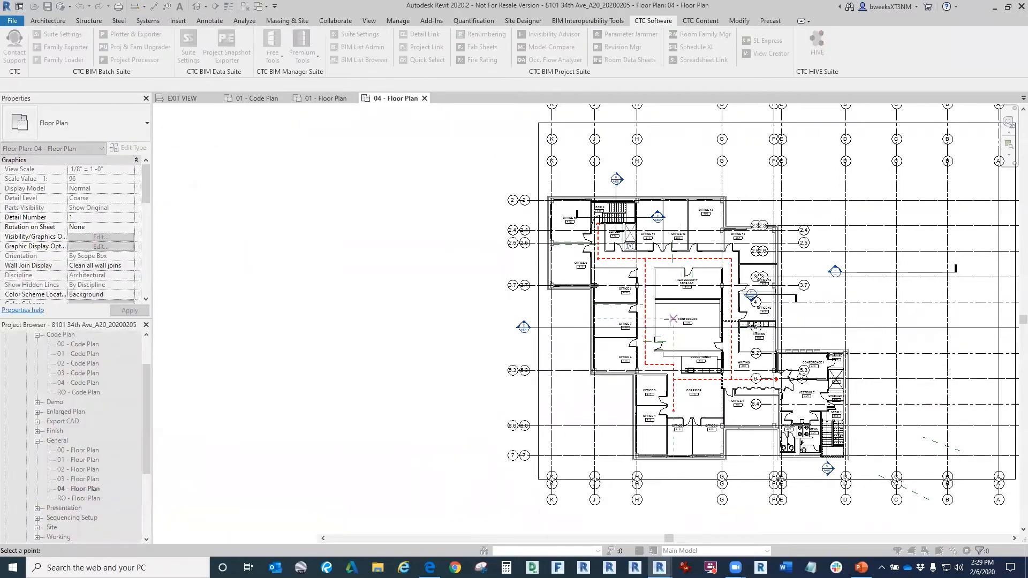
{"action": "key", "text": "Escape"}
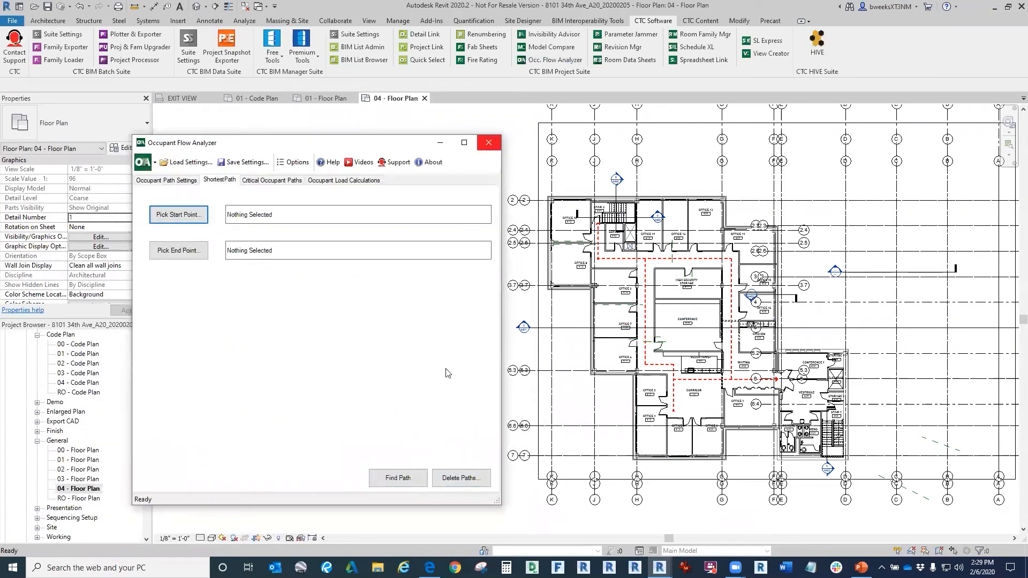
{"action": "left_click", "coordinate": [529, 417]}
{"action": "left_click", "coordinate": [78, 383]}
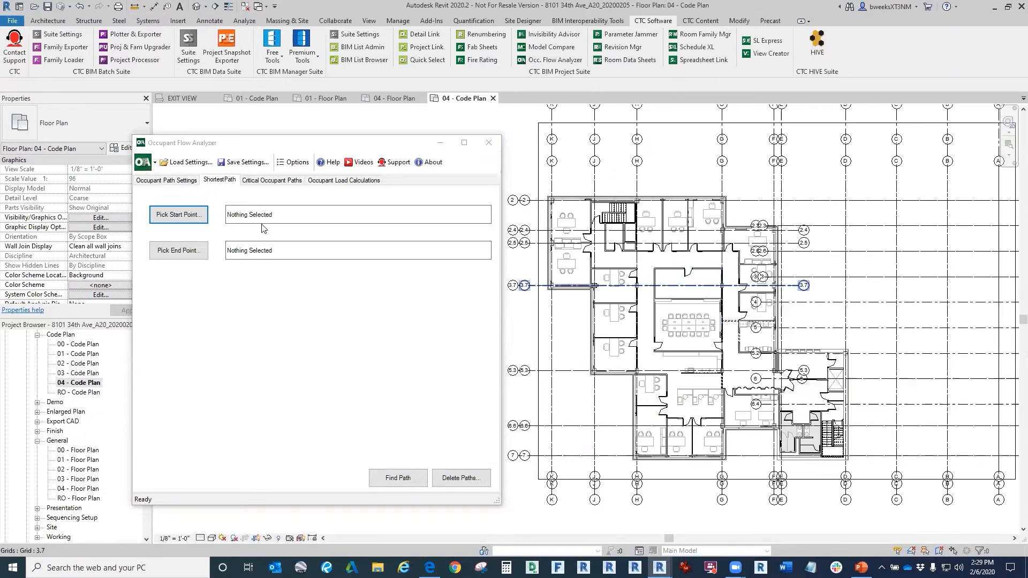
{"action": "left_click", "coordinate": [170, 216]}
{"action": "scroll", "coordinate": [696, 341], "scroll_direction": "up", "scroll_amount": 5}
{"action": "left_click", "coordinate": [677, 247]}
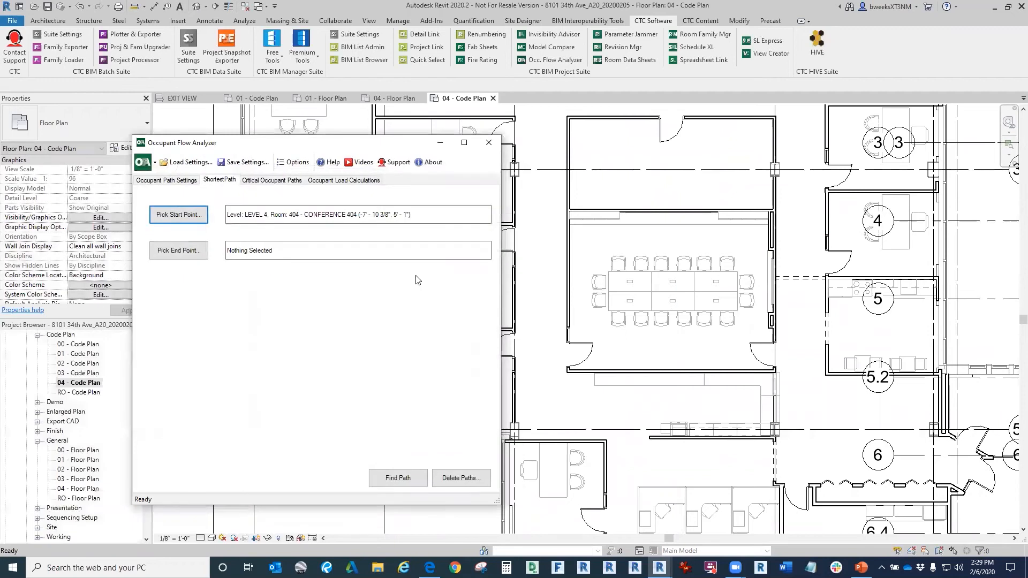
Step: Open the 01 - Code Plan view and pick the path's end point at the double doors of Entry 128
{"action": "double_click", "coordinate": [86, 354]}
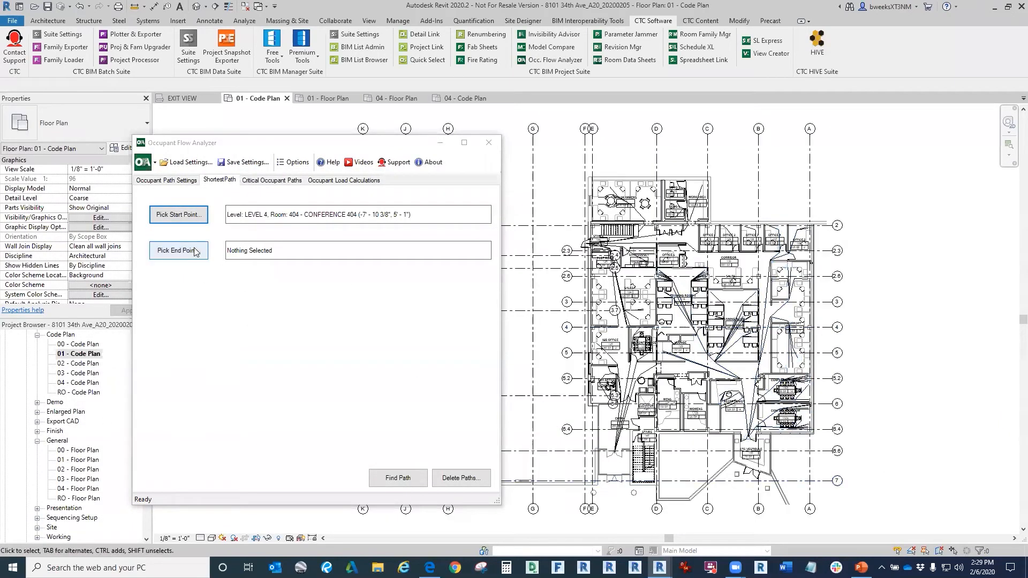
{"action": "left_click", "coordinate": [179, 250]}
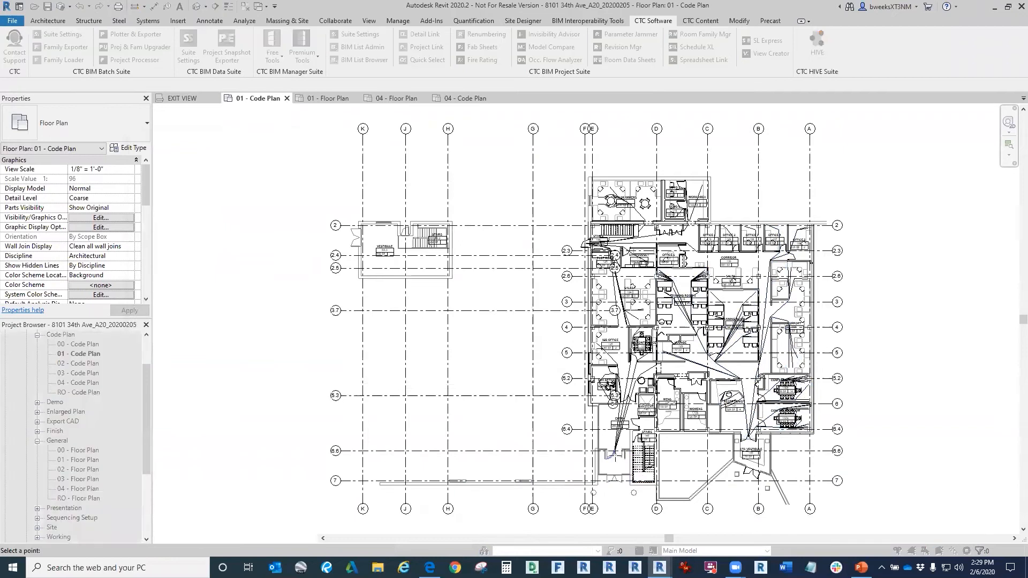
{"action": "scroll", "coordinate": [619, 438], "scroll_direction": "up", "scroll_amount": 5}
{"action": "left_click", "coordinate": [619, 438]}
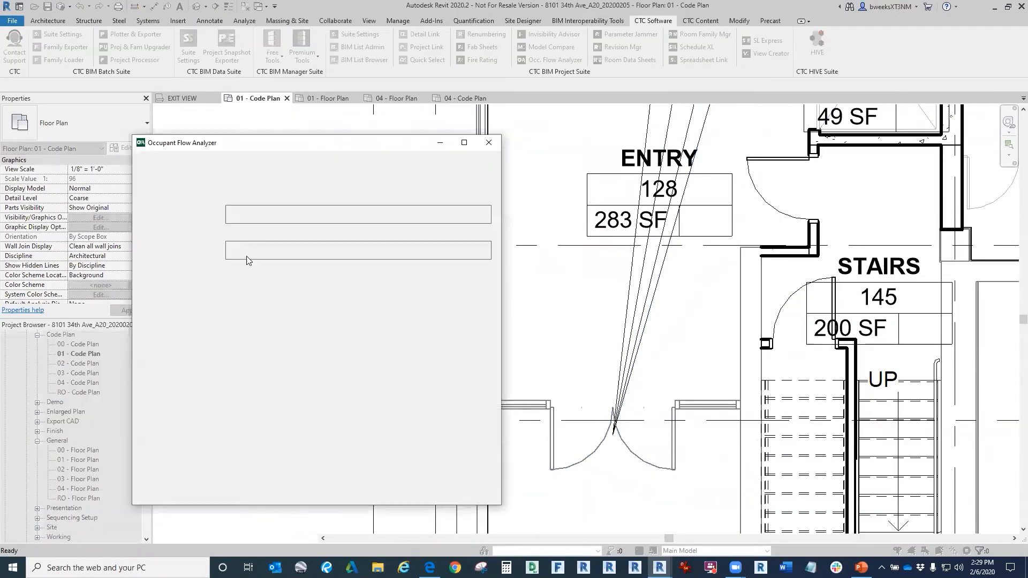
Step: Calculate the shortest path, continuing despite unreadable element geometry, and review the logged error and warning messages
{"action": "left_click", "coordinate": [399, 478]}
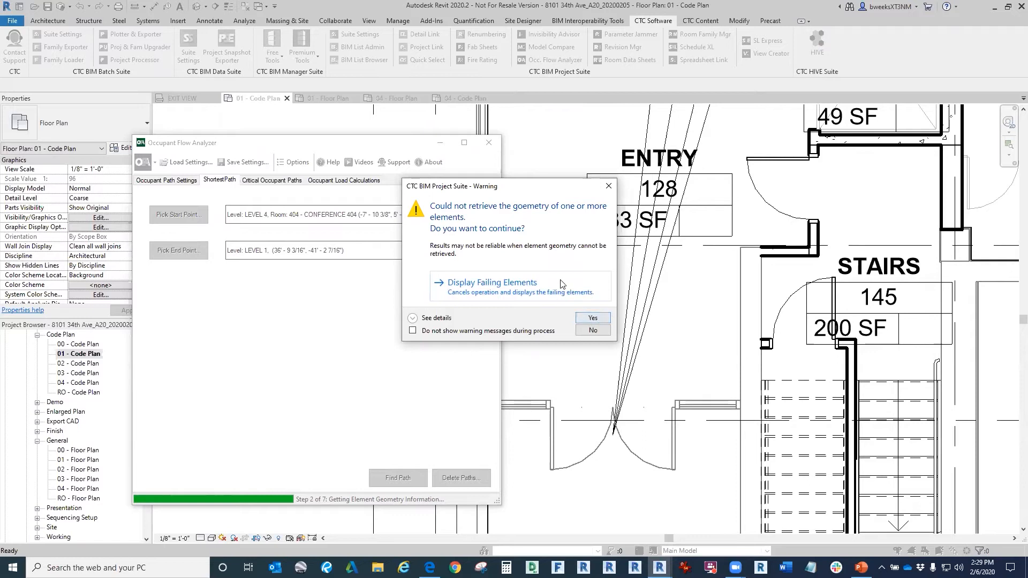
{"action": "left_click", "coordinate": [587, 318]}
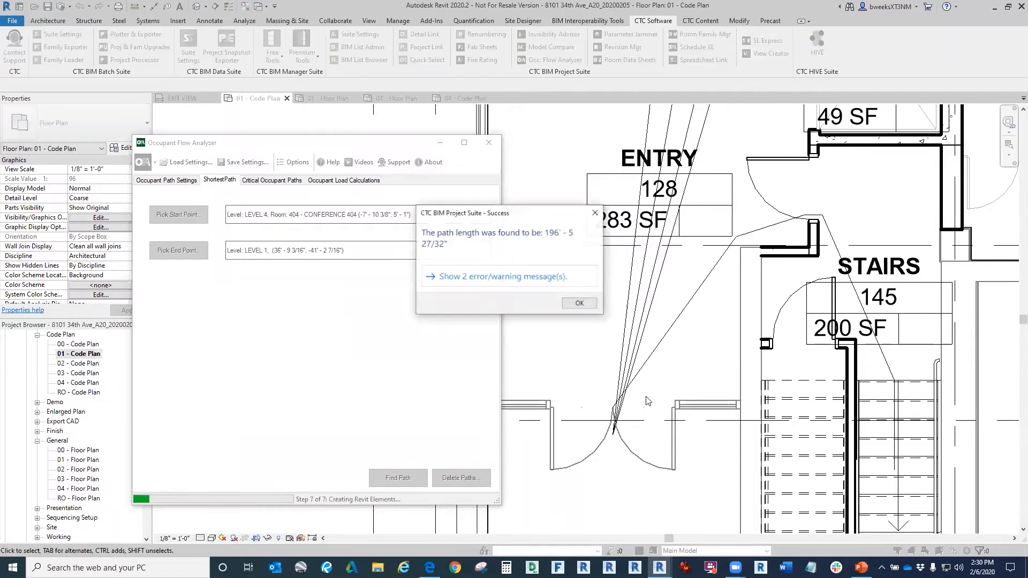
{"action": "left_click", "coordinate": [506, 281]}
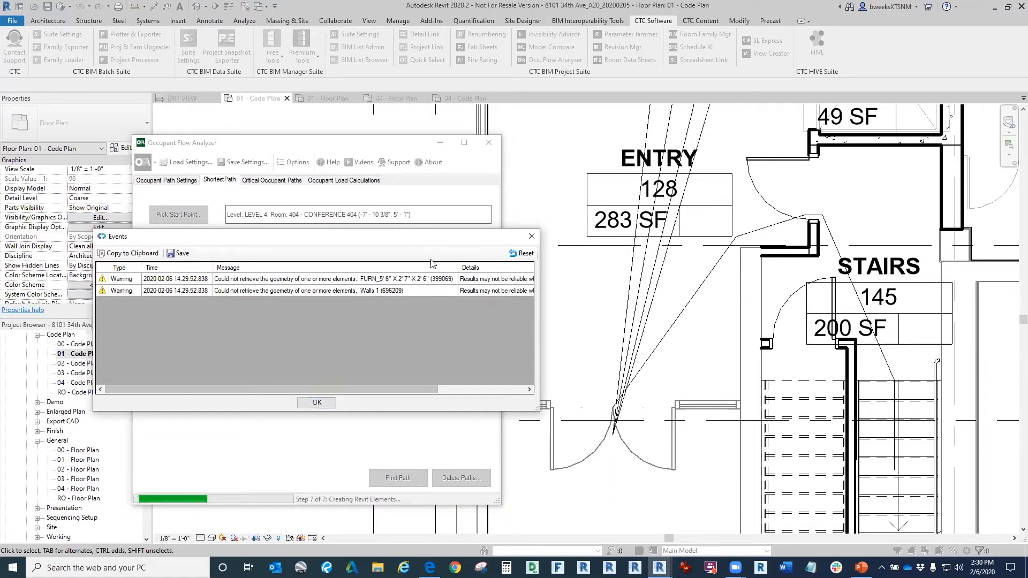
{"action": "left_click", "coordinate": [317, 403]}
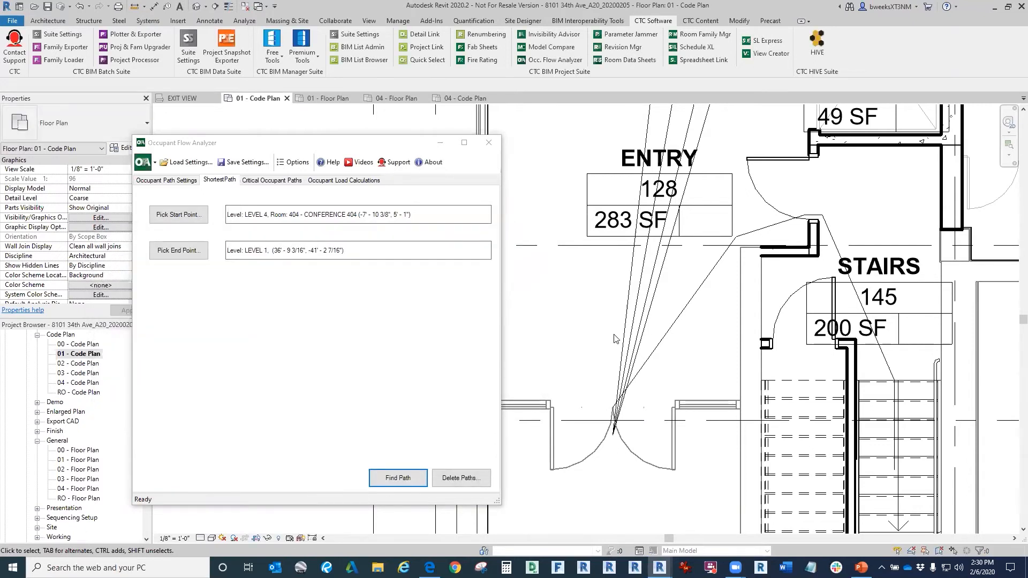
Step: Close the Occupant Flow Analyzer and open a 3D selection box view around the new path and an added element
{"action": "scroll", "coordinate": [616, 339], "scroll_direction": "down", "scroll_amount": 2}
{"action": "left_click", "coordinate": [653, 324]}
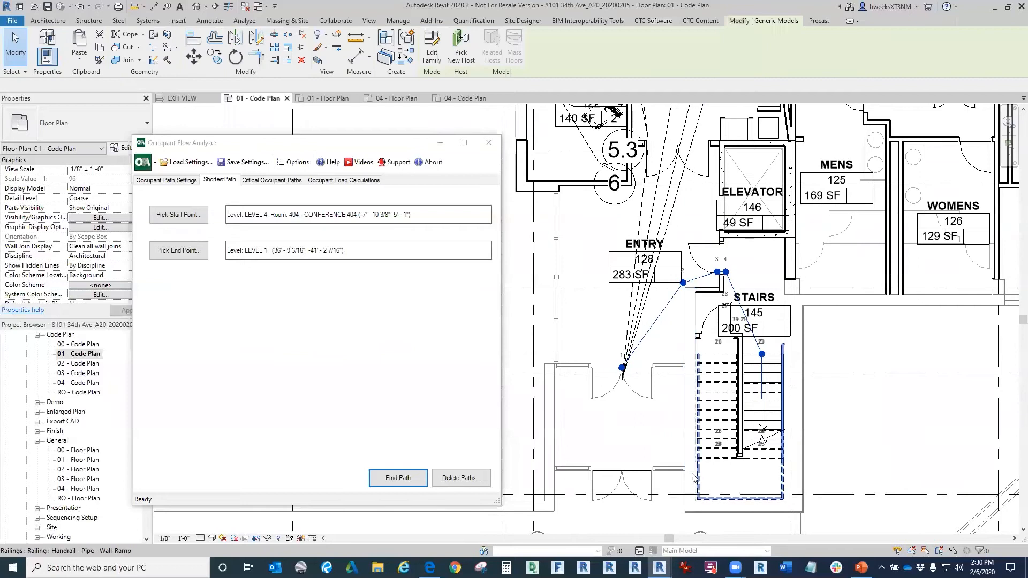
{"action": "left_click", "coordinate": [489, 142]}
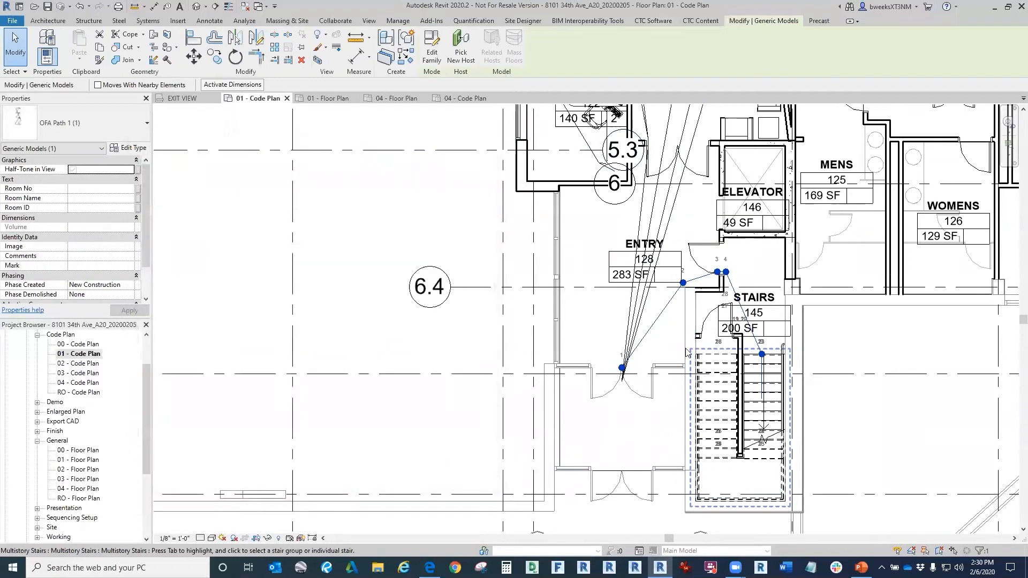
{"action": "scroll", "coordinate": [687, 351], "scroll_direction": "up", "scroll_amount": 3}
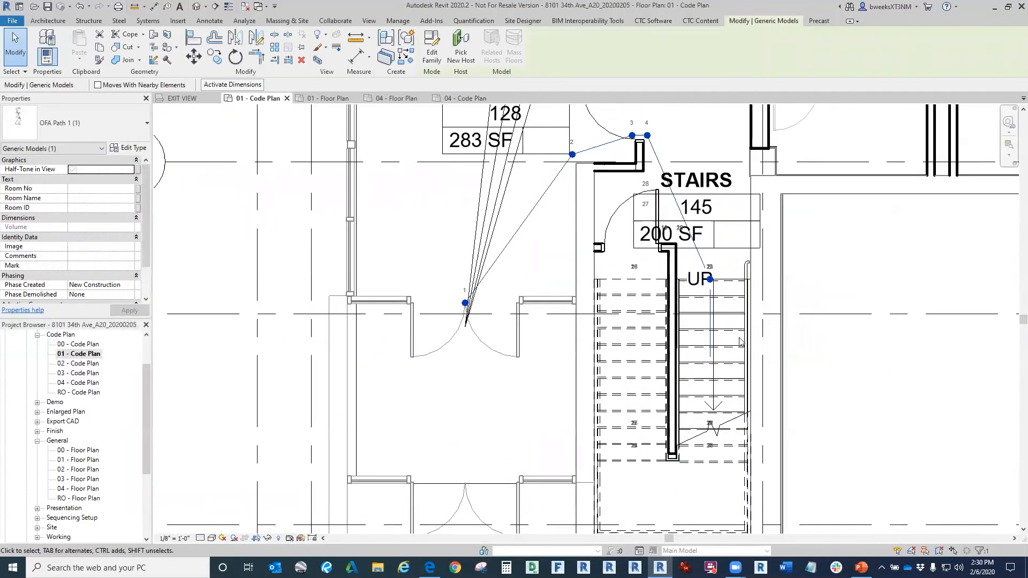
{"action": "left_click", "coordinate": [542, 279]}
{"action": "left_click", "coordinate": [510, 246]}
{"action": "left_click", "coordinate": [534, 368]}
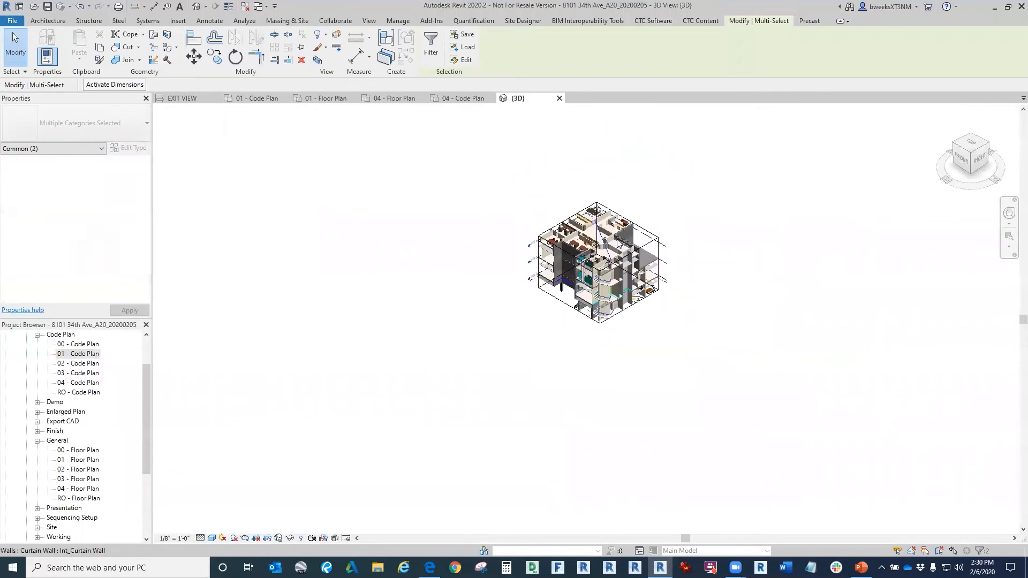
Step: Select only the OFA path in the 3D view and open its view-specific graphics override by element
{"action": "scroll", "coordinate": [621, 249], "scroll_direction": "up", "scroll_amount": 5}
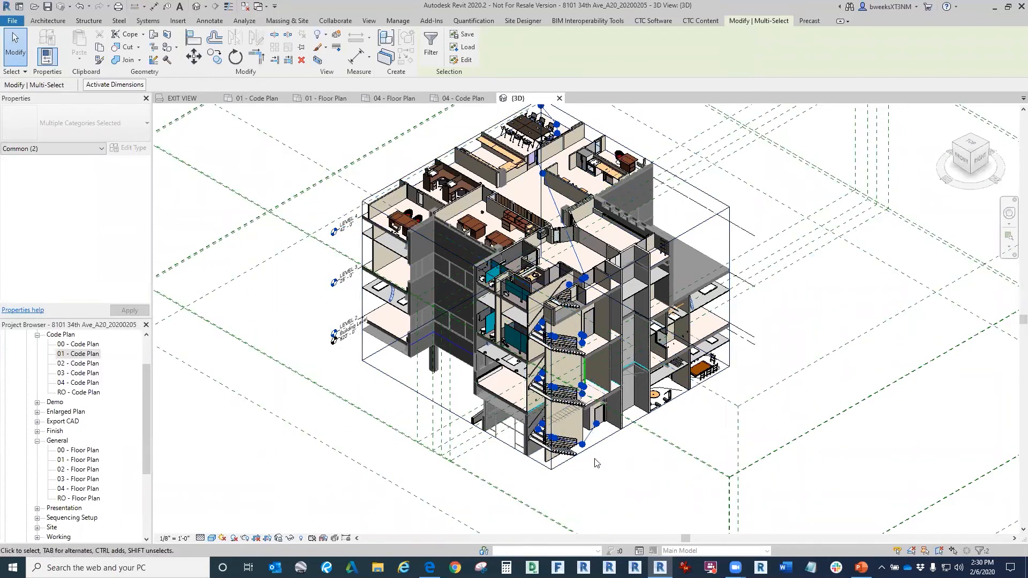
{"action": "left_click", "coordinate": [589, 433]}
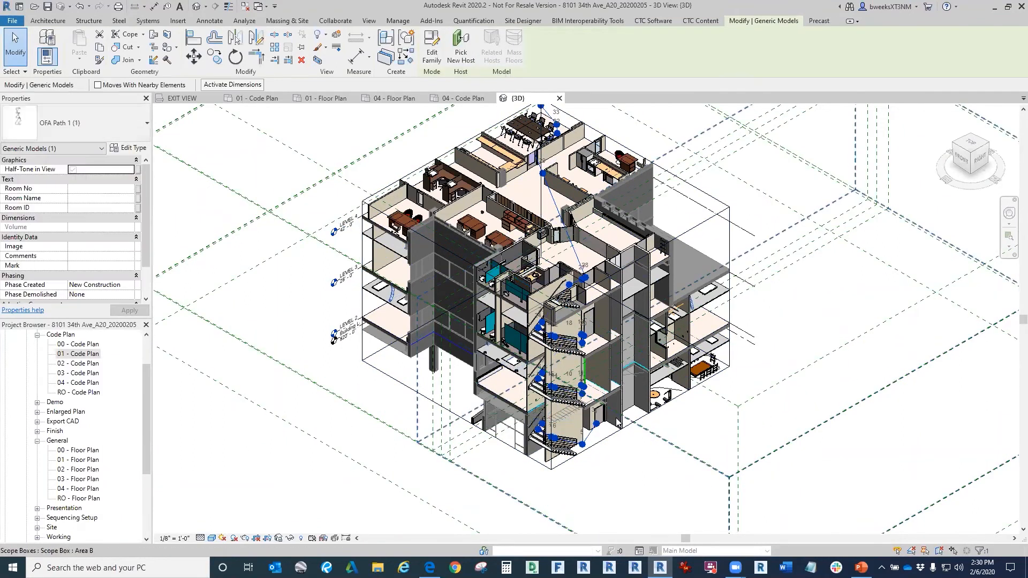
{"action": "key", "text": "Escape"}
{"action": "left_click", "coordinate": [590, 438]}
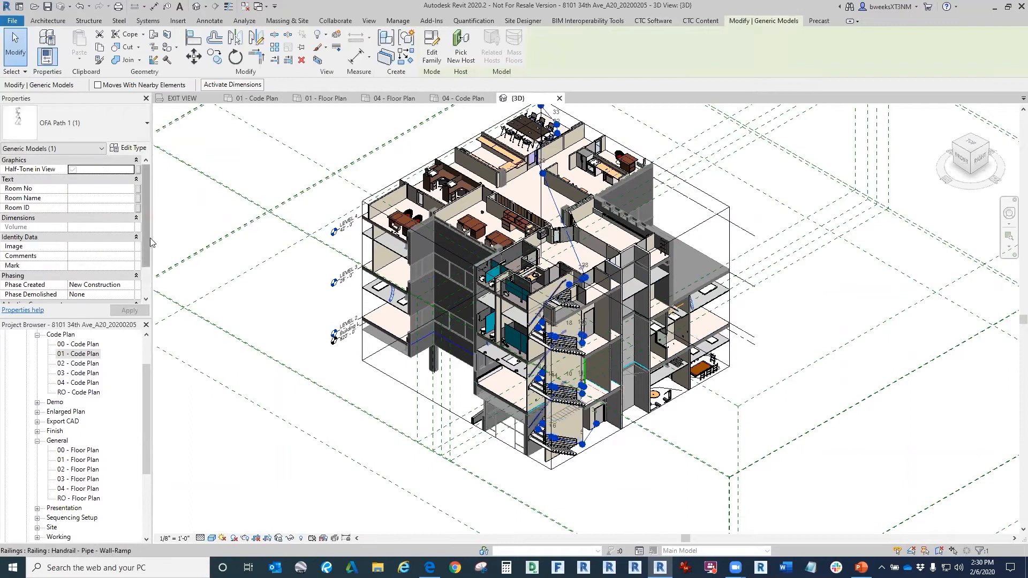
{"action": "right_click", "coordinate": [592, 432]}
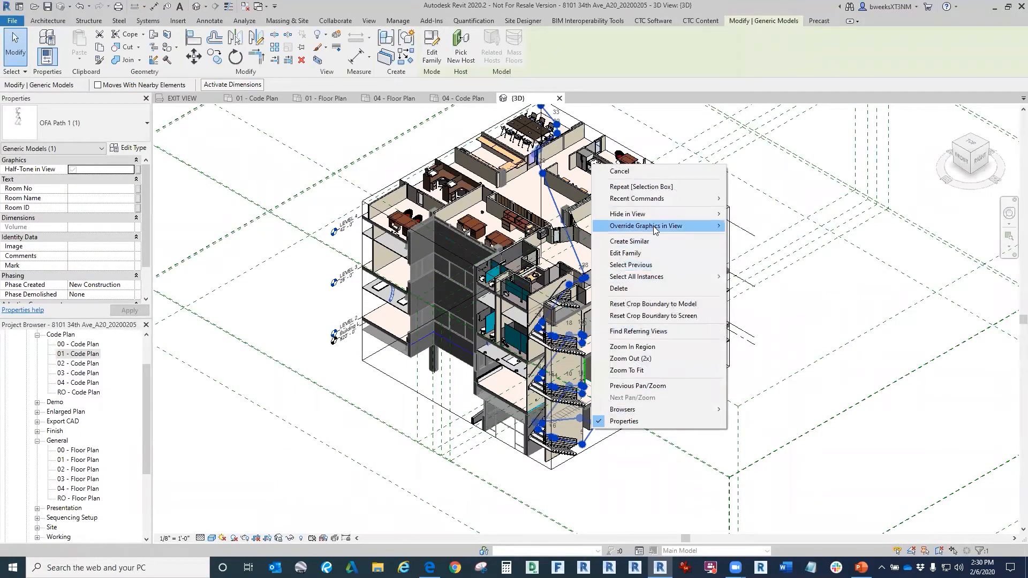
{"action": "mouse_move", "coordinate": [656, 228]}
{"action": "left_click", "coordinate": [763, 227]}
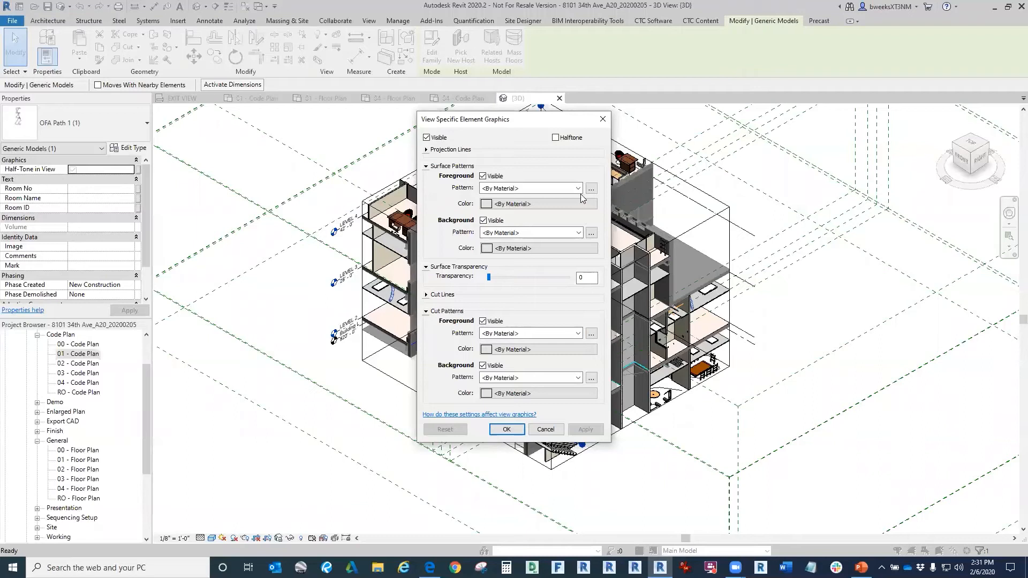
Step: Override the path's projection lines with a Solid pattern and the color Red
{"action": "left_click", "coordinate": [427, 149]}
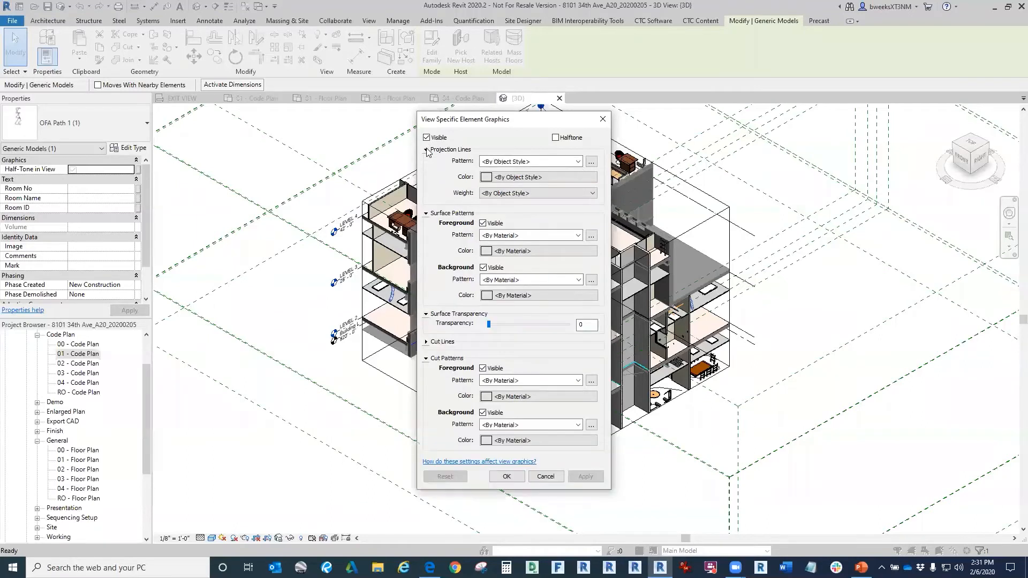
{"action": "left_click", "coordinate": [535, 161]}
{"action": "left_click", "coordinate": [488, 181]}
{"action": "left_click", "coordinate": [539, 177]}
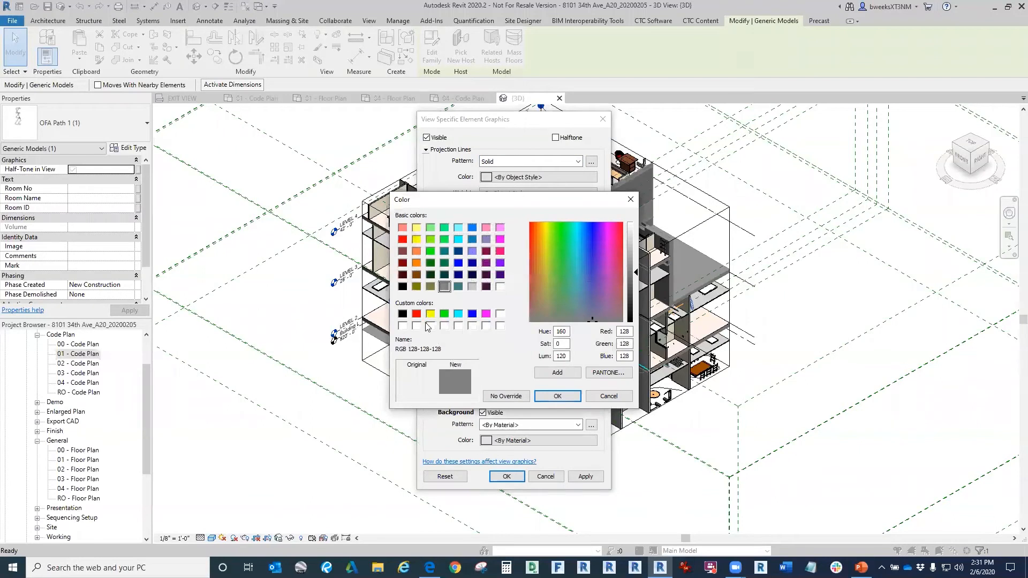
{"action": "left_click", "coordinate": [416, 314]}
{"action": "left_click", "coordinate": [558, 396]}
Step: Set the path's projection line weight to 10, apply the graphics override, and deselect the path
{"action": "left_click", "coordinate": [528, 193]}
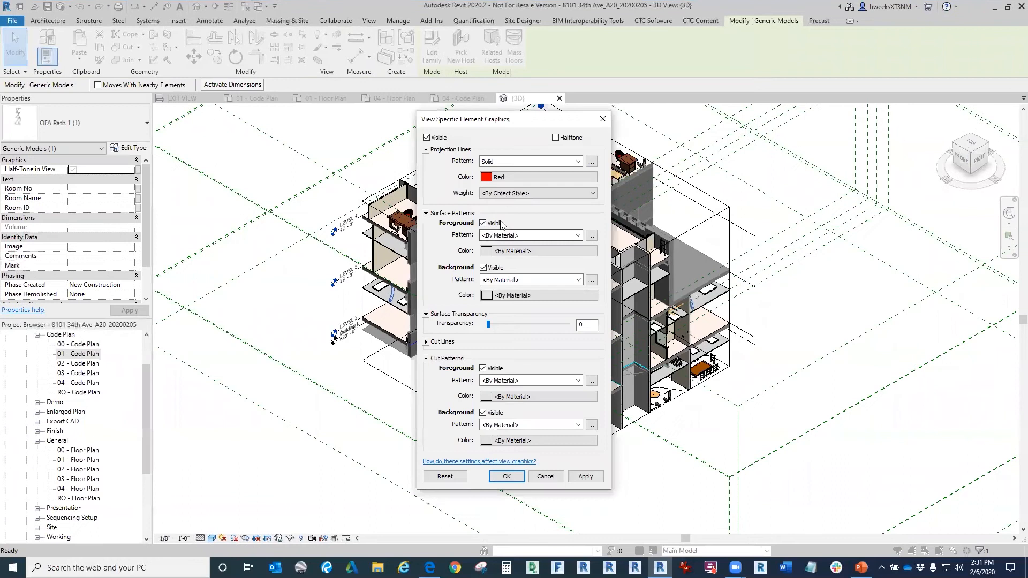
{"action": "left_click", "coordinate": [530, 194]}
{"action": "left_click", "coordinate": [496, 276]}
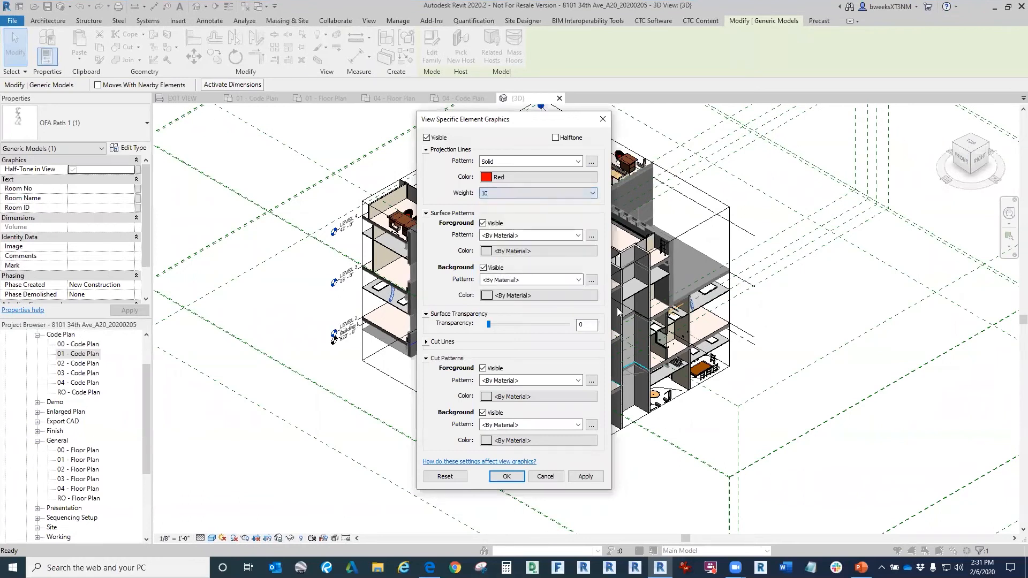
{"action": "left_click", "coordinate": [506, 476]}
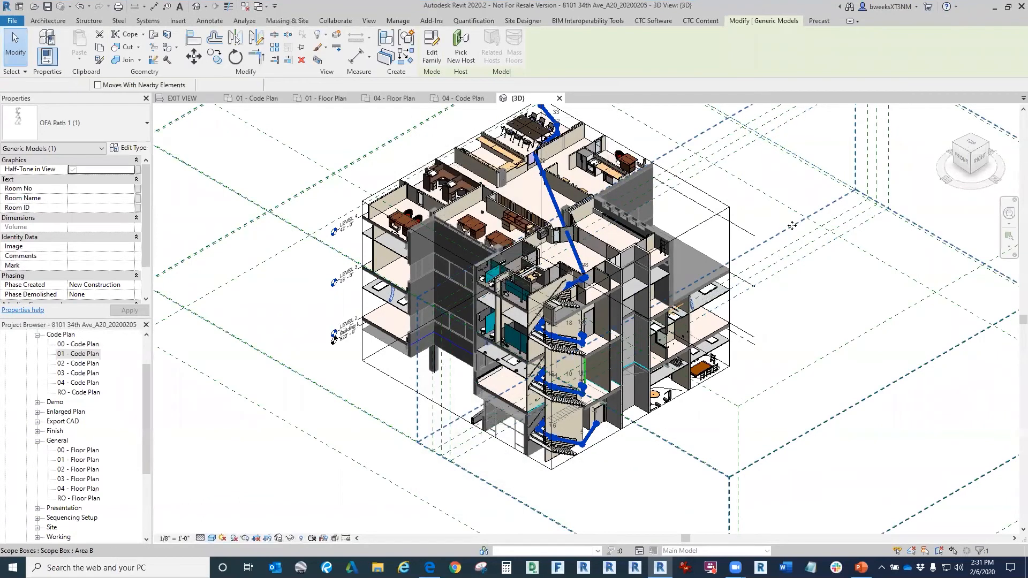
{"action": "left_click", "coordinate": [843, 354]}
{"action": "key", "text": "Escape"}
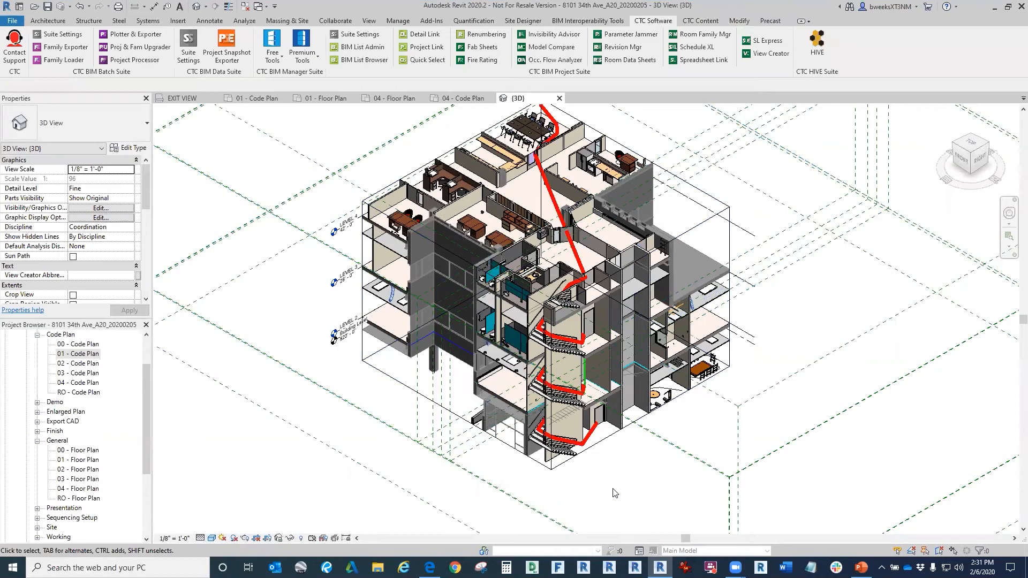
Step: Examine the highlighted path in 3D from the Level 4 conference room down the stairs to the entry doors
{"action": "middle_click_drag", "start_coordinate": [585, 410], "coordinate": [747, 384], "text": "shift"}
{"action": "left_click", "coordinate": [495, 183]}
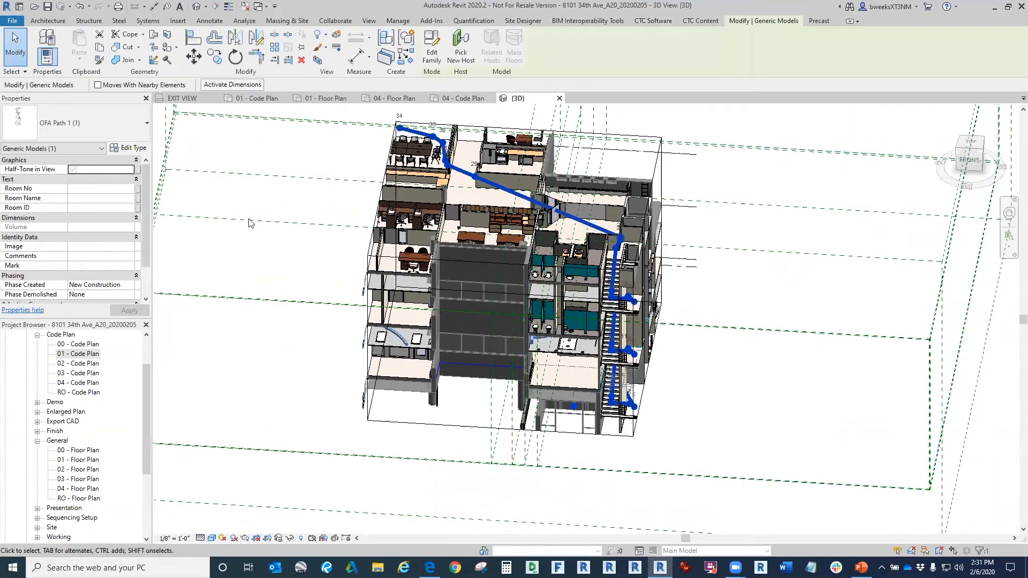
{"action": "middle_click_drag", "start_coordinate": [667, 431], "coordinate": [520, 435], "text": "shift"}
{"action": "scroll", "coordinate": [524, 438], "scroll_direction": "up", "scroll_amount": 4}
{"action": "scroll", "coordinate": [524, 439], "scroll_direction": "up", "scroll_amount": 2}
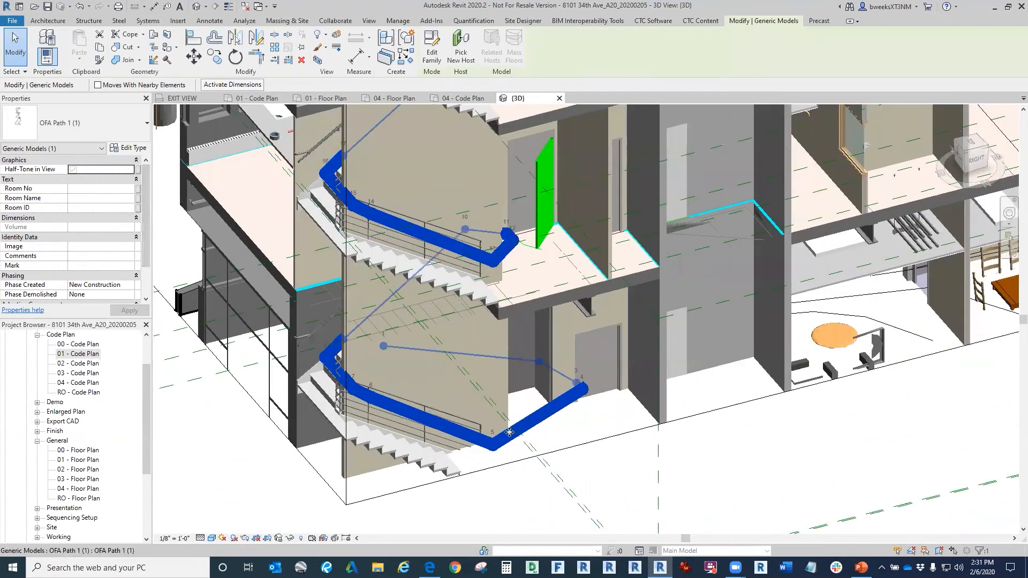
Step: Return to the 01 - Code Plan view and inspect the properties of the path's adaptive point at the entry doors
{"action": "key", "text": "ctrl+Tab"}
{"action": "key", "text": "ctrl+Tab"}
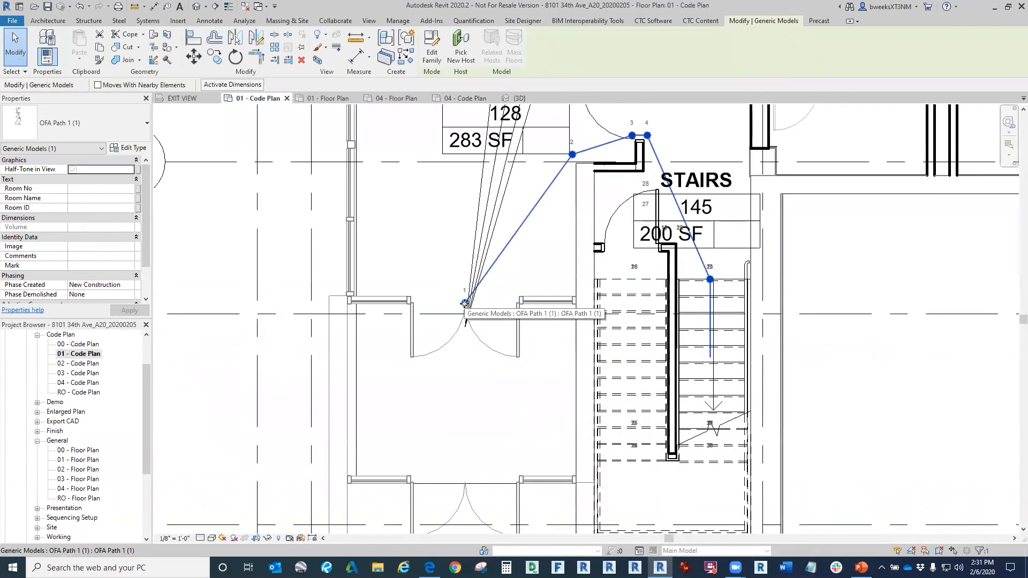
{"action": "key", "text": "Escape"}
{"action": "scroll", "coordinate": [466, 305], "scroll_direction": "up", "scroll_amount": 3}
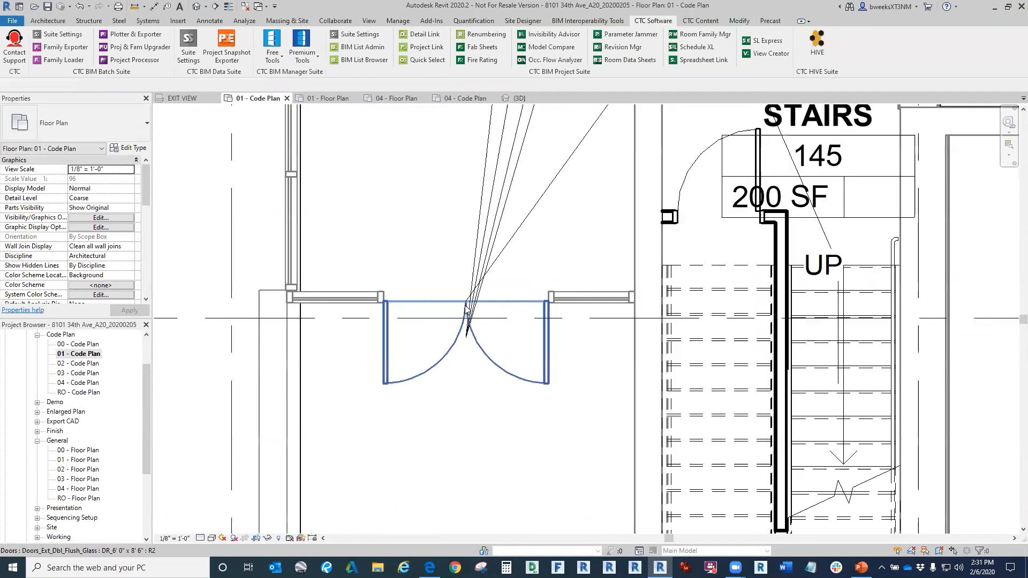
{"action": "left_click", "coordinate": [466, 300]}
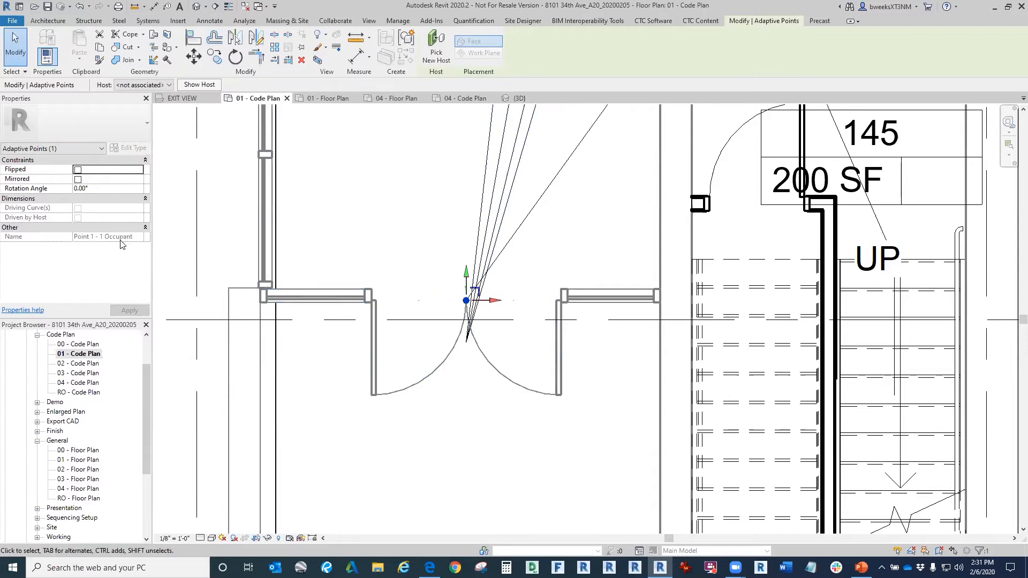
{"action": "scroll", "coordinate": [522, 292], "scroll_direction": "down", "scroll_amount": 5}
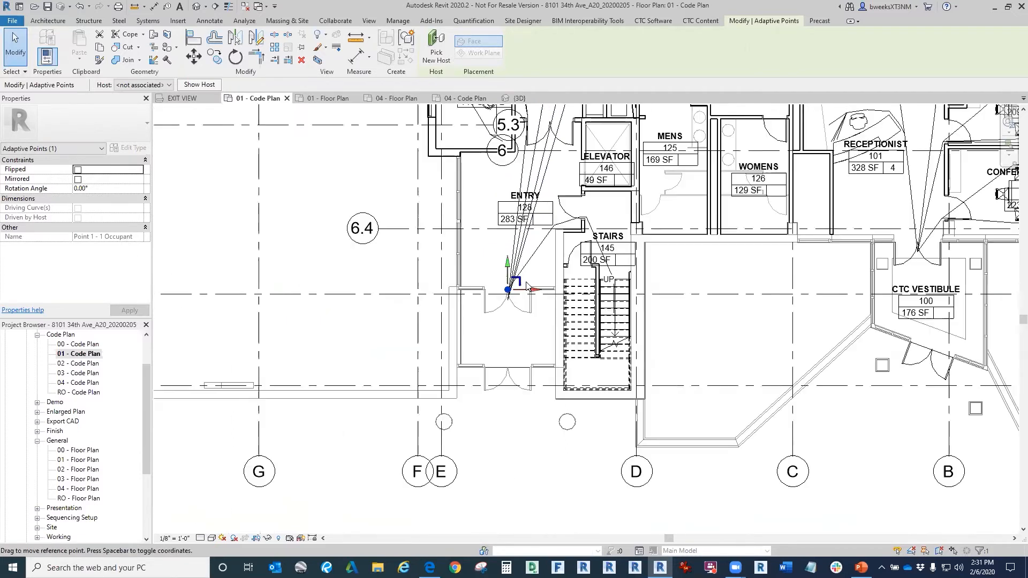
Step: Deselect the adaptive point and view the full extent of the Level 1 code plan
{"action": "left_click", "coordinate": [666, 338]}
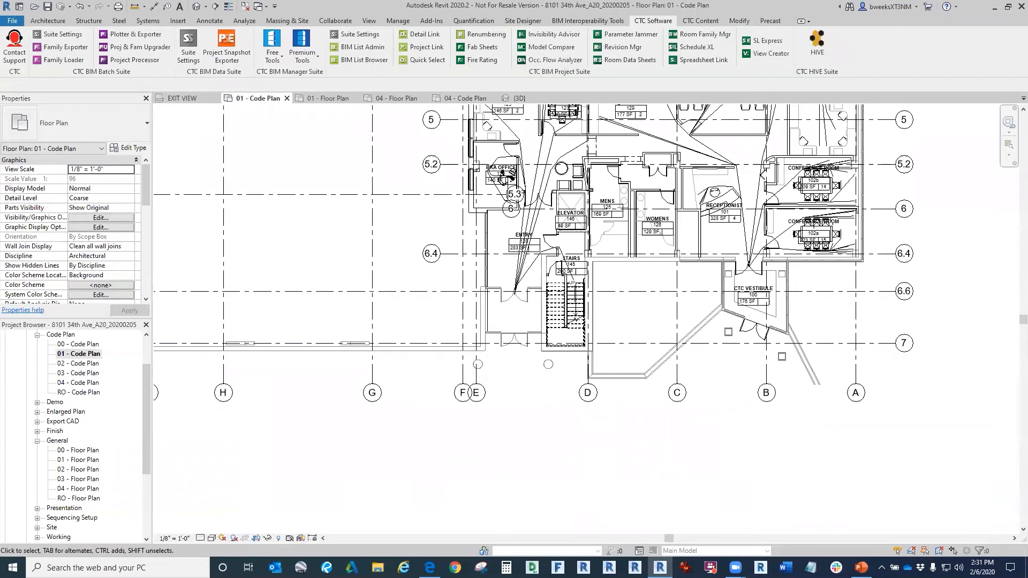
{"action": "middle_click", "coordinate": [910, 259]}
{"action": "middle_click", "coordinate": [910, 259]}
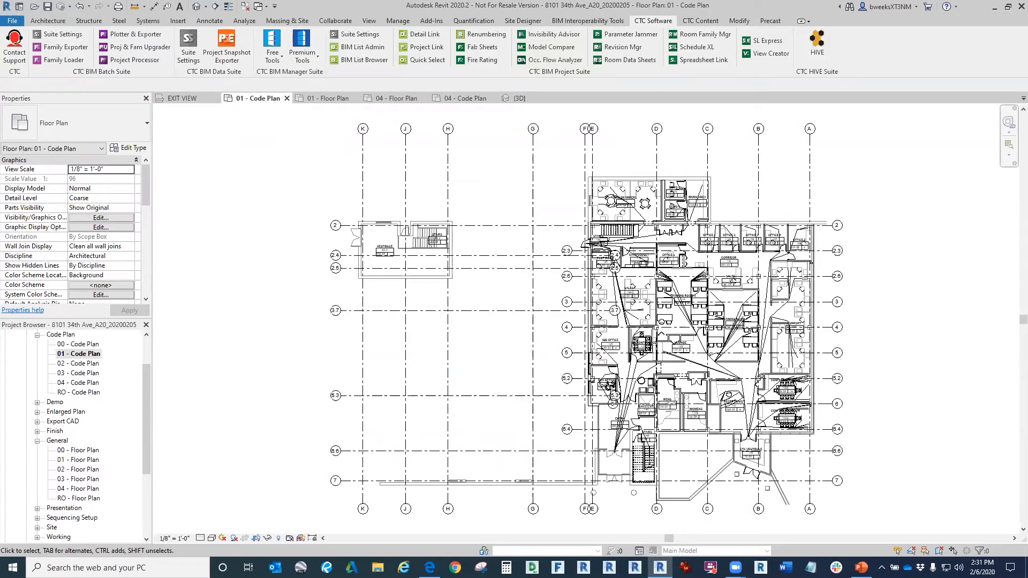
Step: Switch to the PowerPoint presentation and change its display settings to show the Live Demonstration slide full screen
{"action": "key", "text": "alt+Tab"}
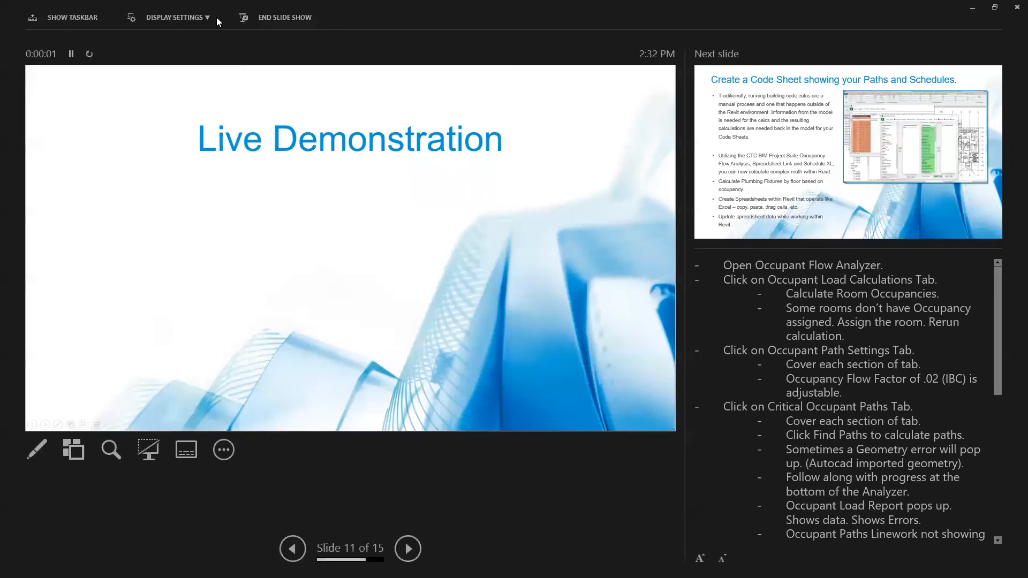
{"action": "left_click", "coordinate": [206, 18]}
{"action": "left_click", "coordinate": [178, 47]}
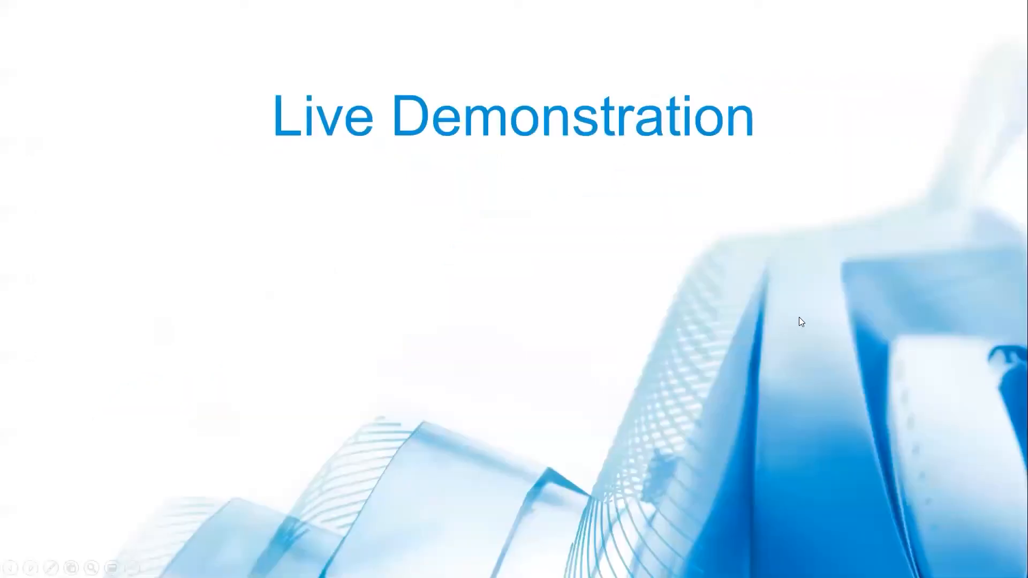
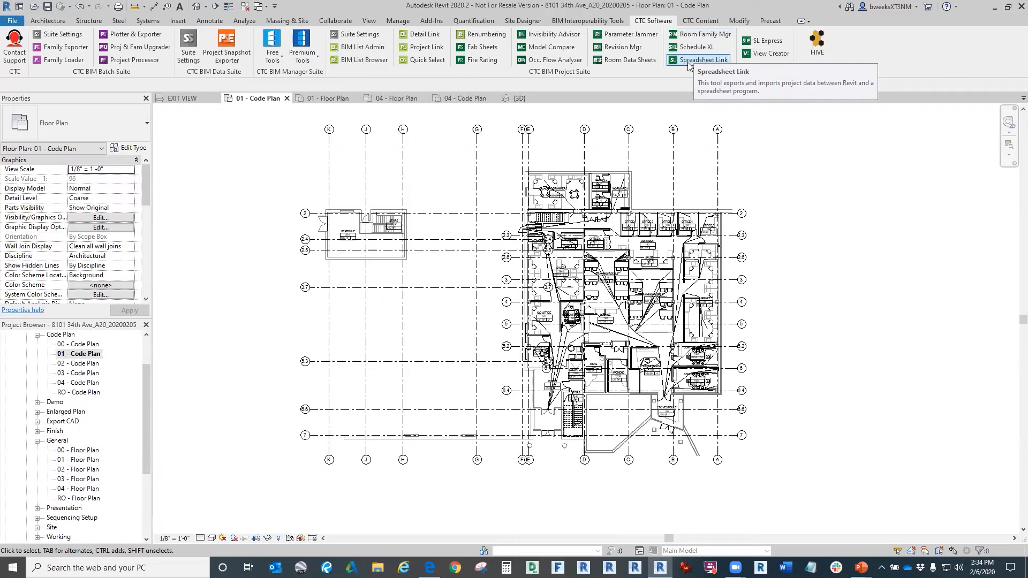
Step: Open Spreadsheet Link from Revit and add the Rooms category to the selected categories
{"action": "left_click", "coordinate": [688, 62]}
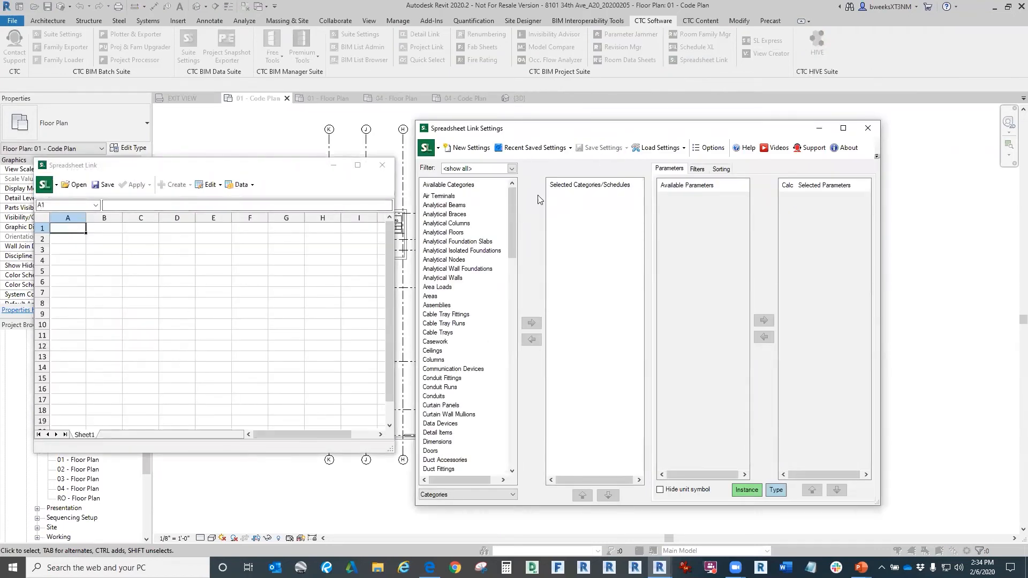
{"action": "left_click_drag", "start_coordinate": [516, 236], "coordinate": [520, 382]}
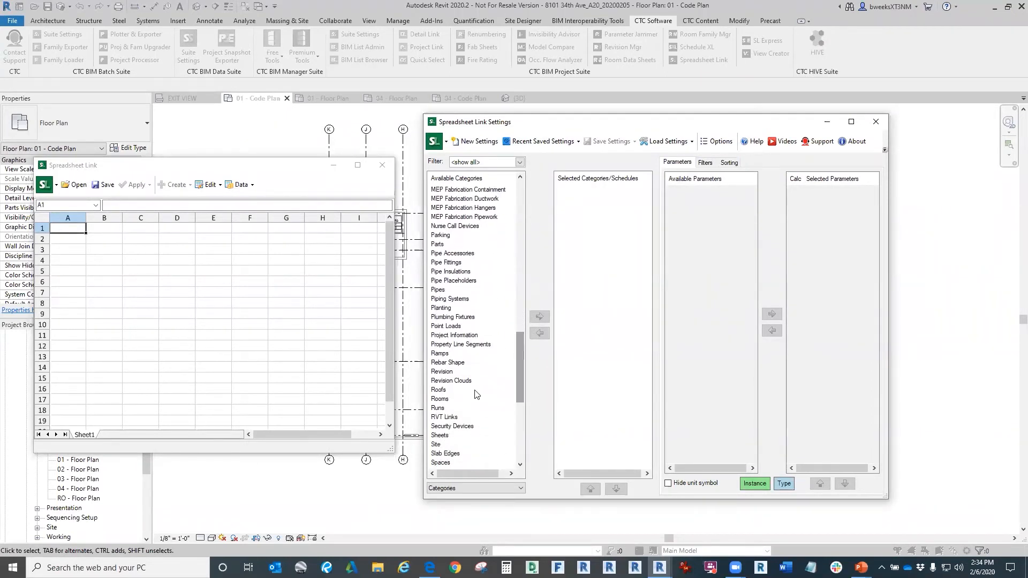
{"action": "left_click", "coordinate": [445, 399]}
{"action": "scroll", "coordinate": [519, 366], "scroll_direction": "down", "scroll_amount": 3}
{"action": "left_click", "coordinate": [453, 488]}
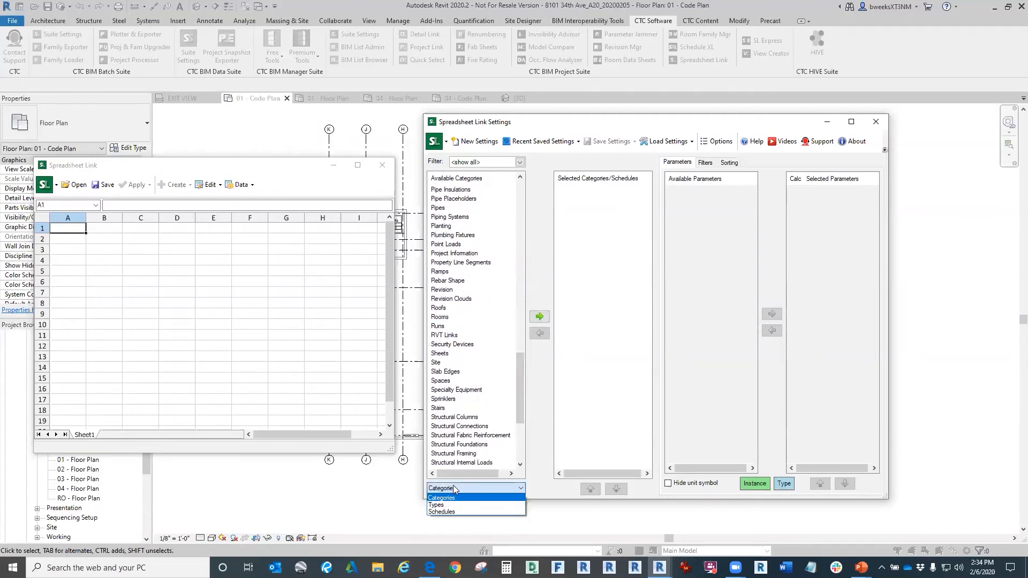
{"action": "left_click", "coordinate": [517, 394]}
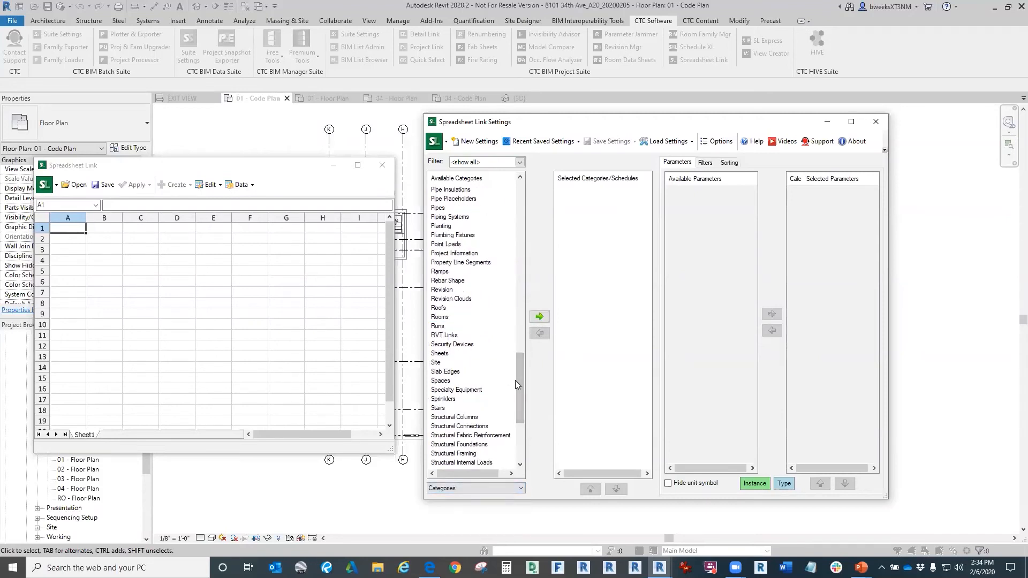
{"action": "left_click_drag", "start_coordinate": [523, 383], "coordinate": [524, 441]}
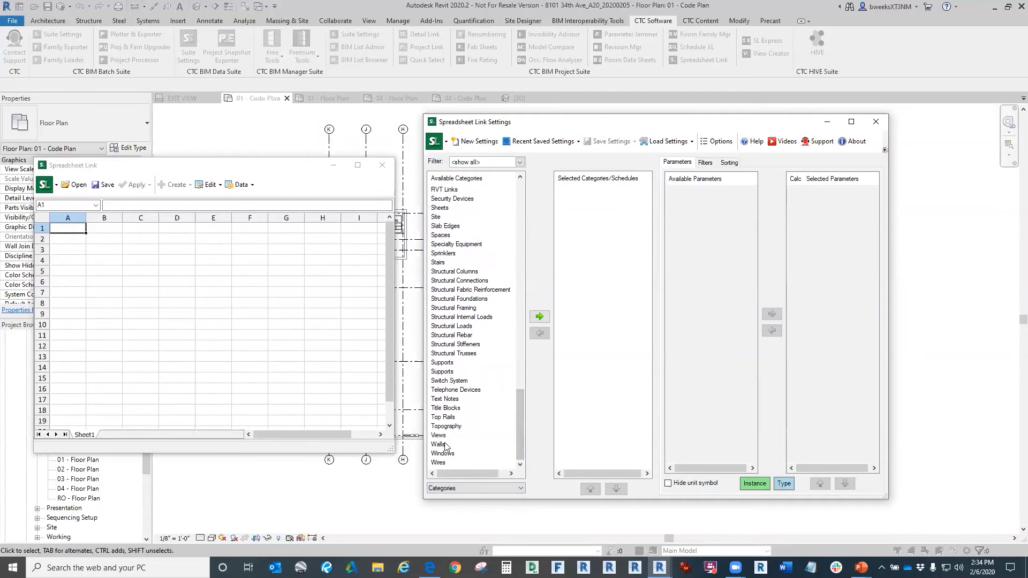
{"action": "left_click_drag", "start_coordinate": [520, 406], "coordinate": [518, 374]}
{"action": "left_click", "coordinate": [452, 390]}
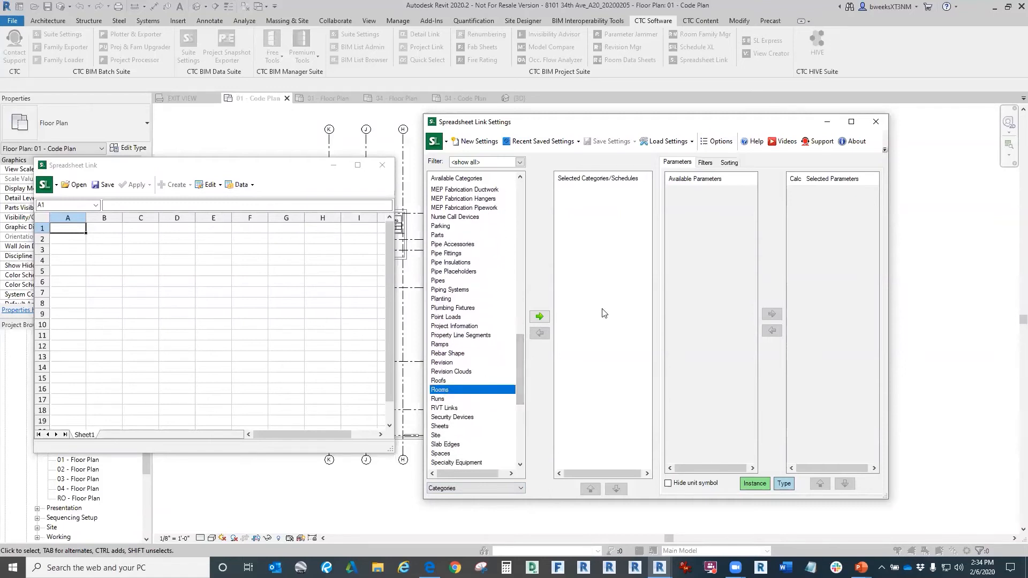
{"action": "left_click", "coordinate": [538, 315]}
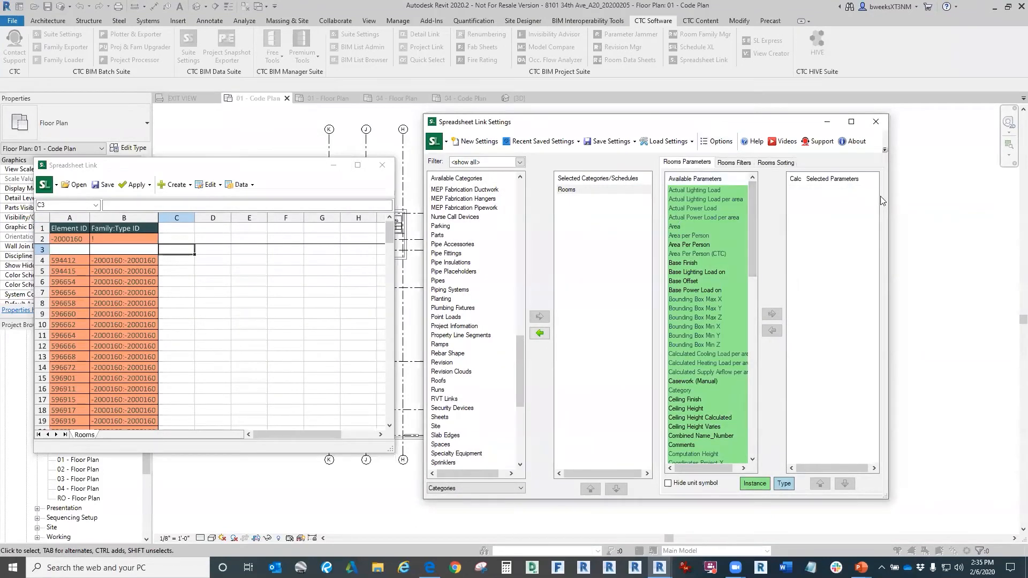
Step: Widen the Spreadsheet Link Settings window and review the available parameters, filters and sorting options for Rooms
{"action": "left_click_drag", "start_coordinate": [888, 200], "coordinate": [1008, 203]}
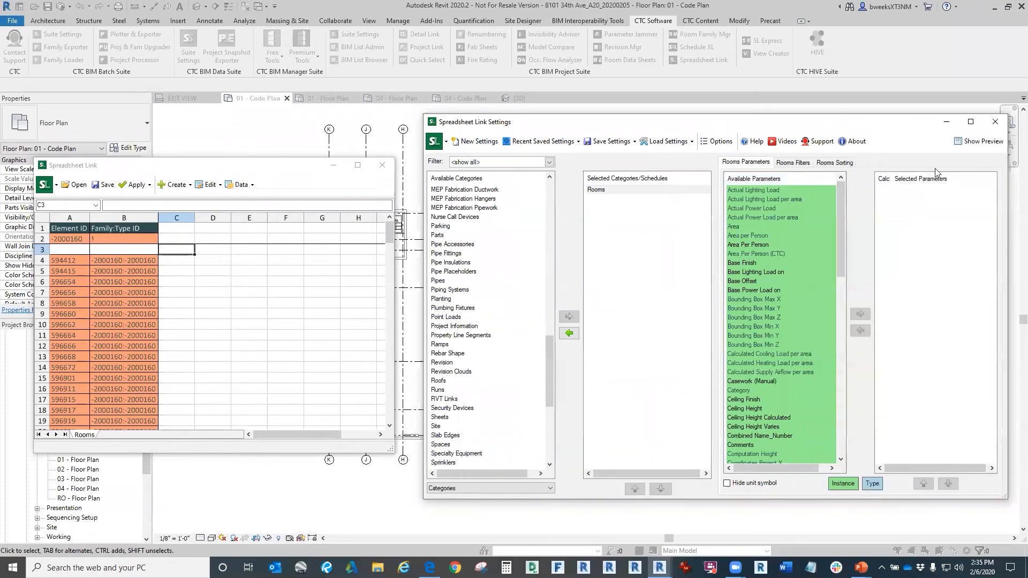
{"action": "left_click_drag", "start_coordinate": [837, 124], "coordinate": [827, 119]}
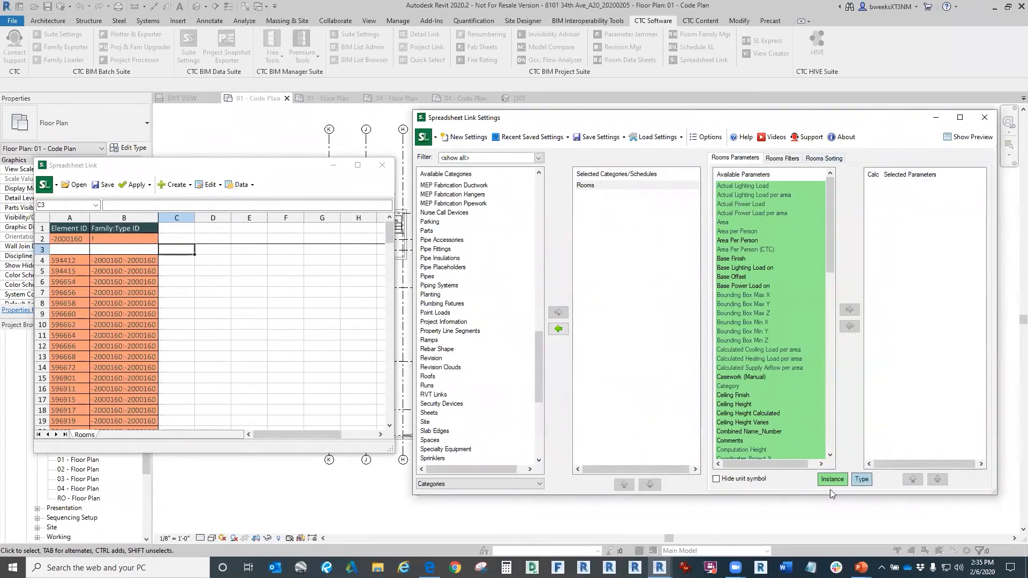
{"action": "left_click_drag", "start_coordinate": [828, 216], "coordinate": [826, 301]}
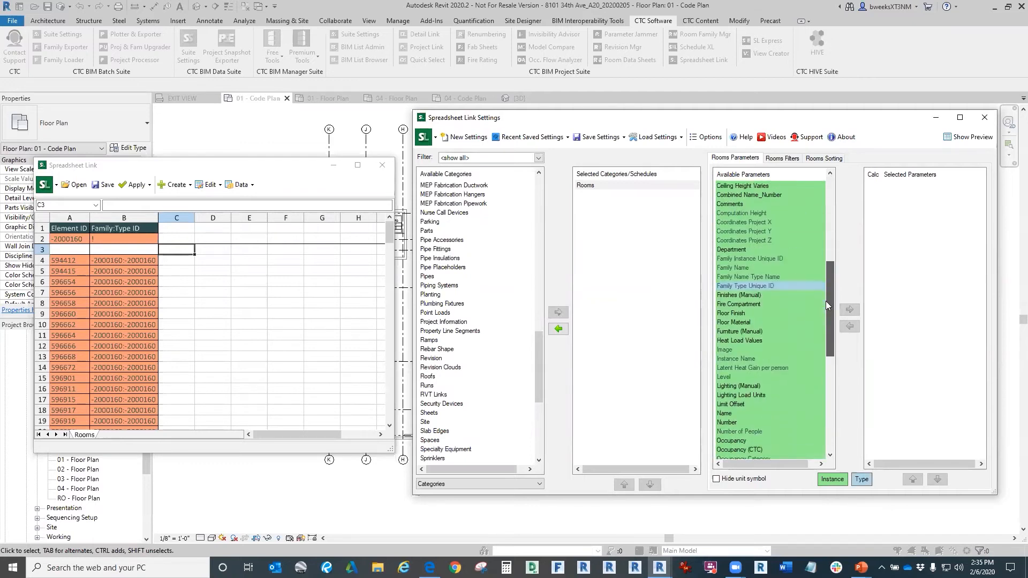
{"action": "left_click", "coordinate": [781, 158]}
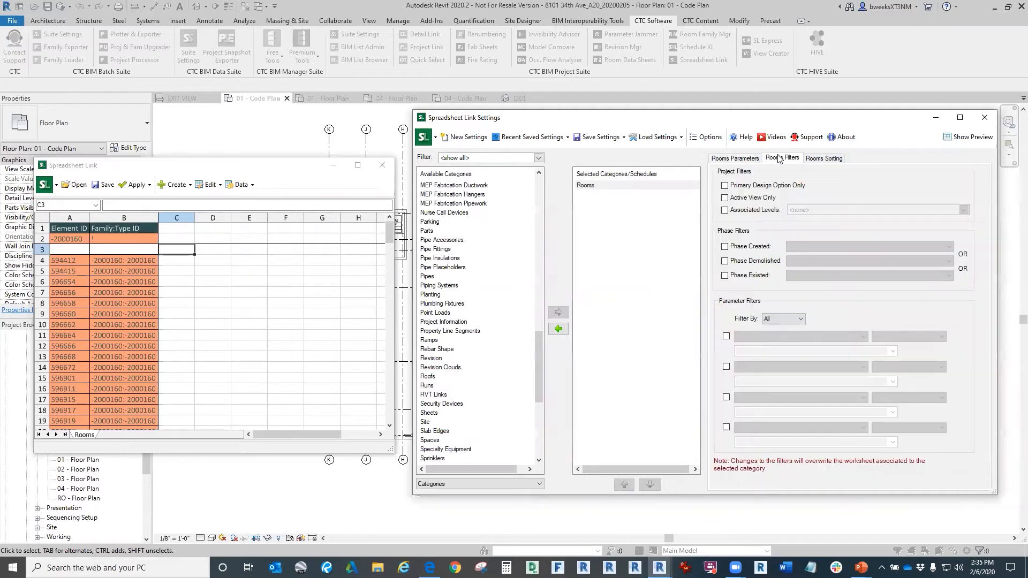
{"action": "left_click", "coordinate": [822, 159]}
{"action": "left_click", "coordinate": [746, 160]}
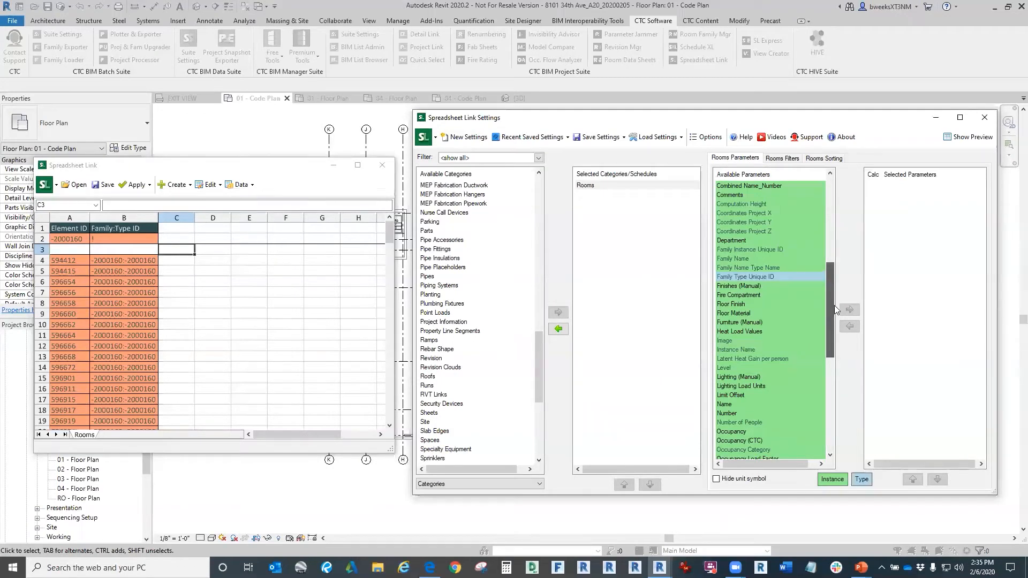
Step: Add the Number and Name parameters to the selected parameters for Rooms
{"action": "left_click_drag", "start_coordinate": [836, 306], "coordinate": [838, 341]}
{"action": "left_click", "coordinate": [729, 332]}
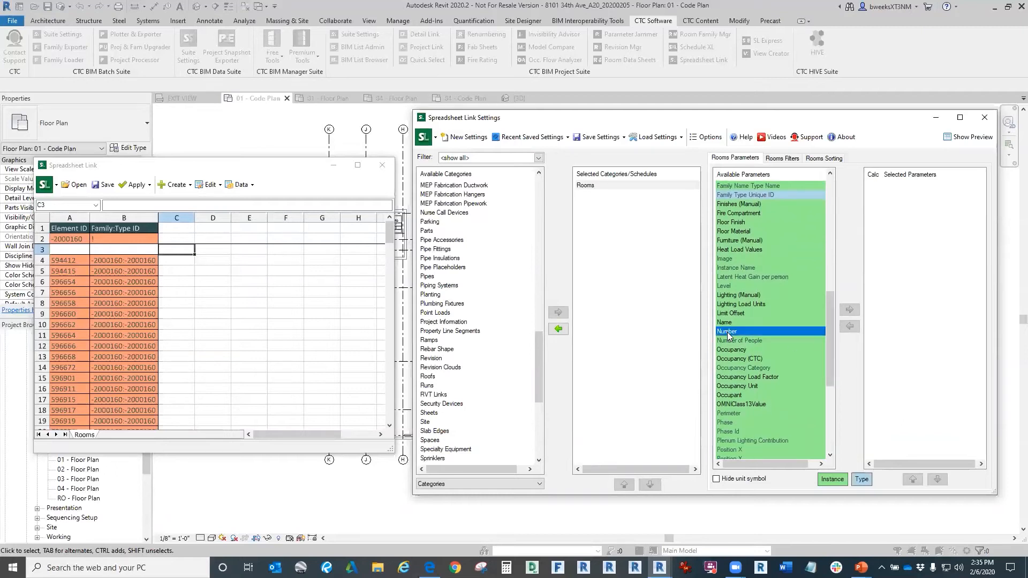
{"action": "left_click", "coordinate": [849, 310]}
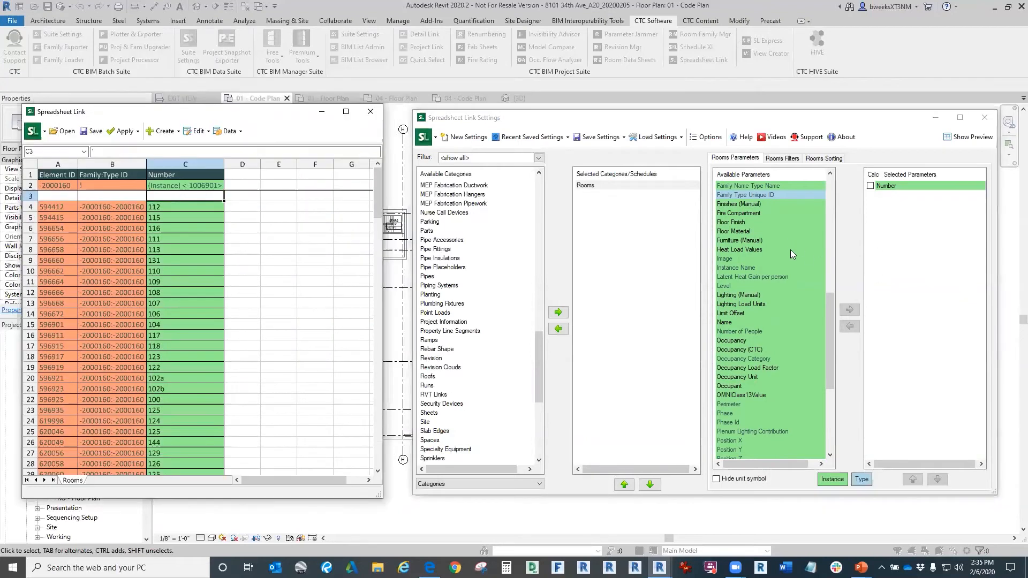
{"action": "mouse_move", "coordinate": [830, 318]}
{"action": "left_mouse_down"}
{"action": "mouse_move", "coordinate": [825, 304]}
{"action": "mouse_move", "coordinate": [823, 323]}
{"action": "left_mouse_up"}
{"action": "left_click", "coordinate": [724, 313]}
{"action": "left_click", "coordinate": [851, 309]}
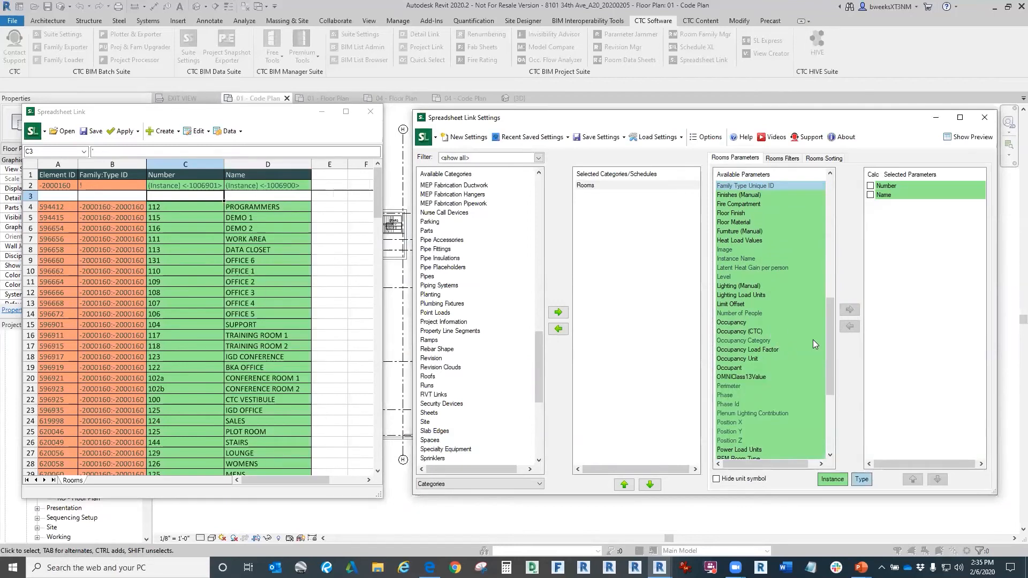
Step: Add the Area Per Person (CTC) parameter for Rooms and widen the spreadsheet window to show its full column
{"action": "left_click_drag", "start_coordinate": [831, 336], "coordinate": [830, 231]}
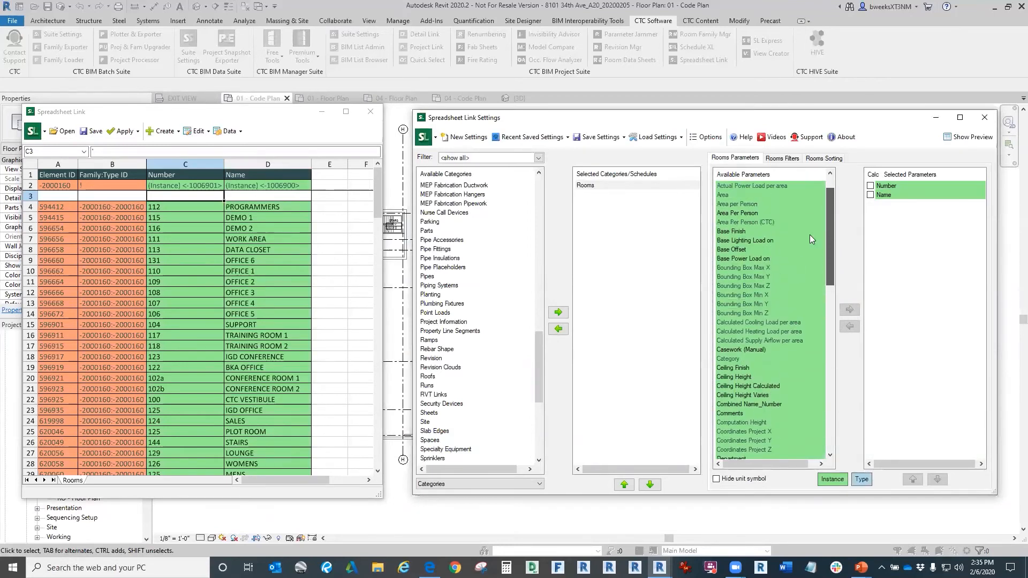
{"action": "left_click", "coordinate": [756, 222]}
{"action": "left_click", "coordinate": [851, 313]}
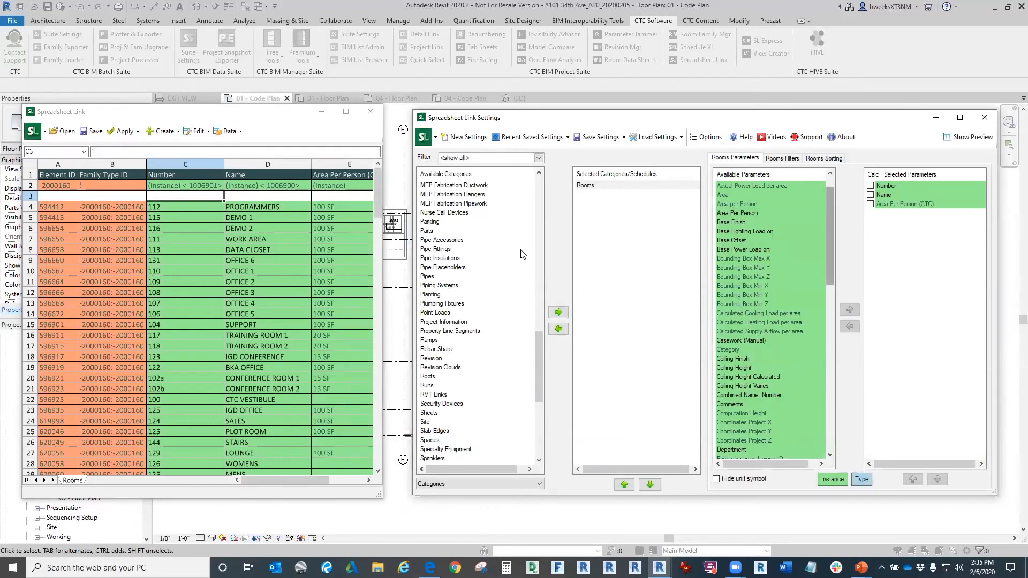
{"action": "left_click", "coordinate": [379, 226]}
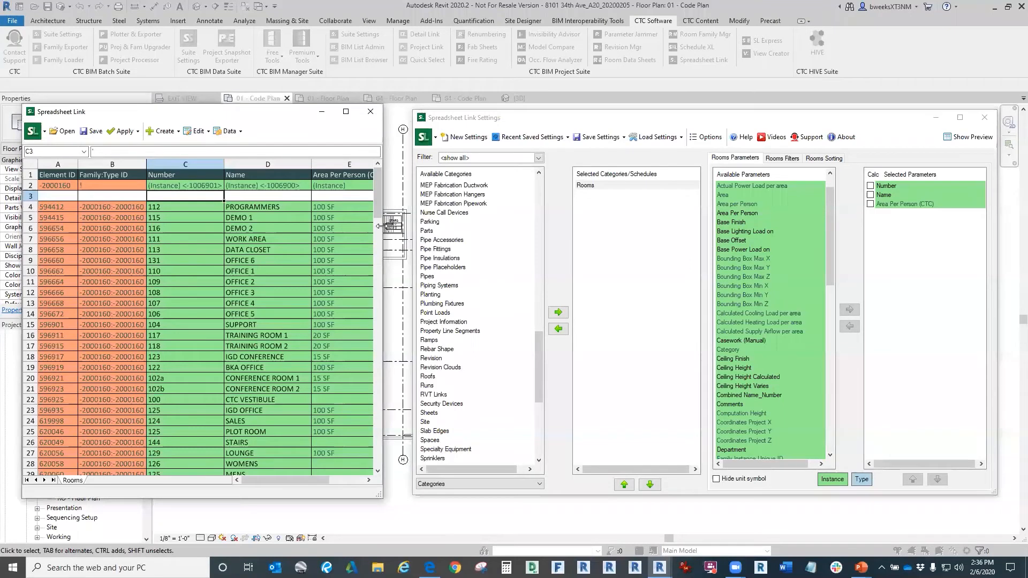
{"action": "left_click_drag", "start_coordinate": [379, 226], "coordinate": [504, 226]}
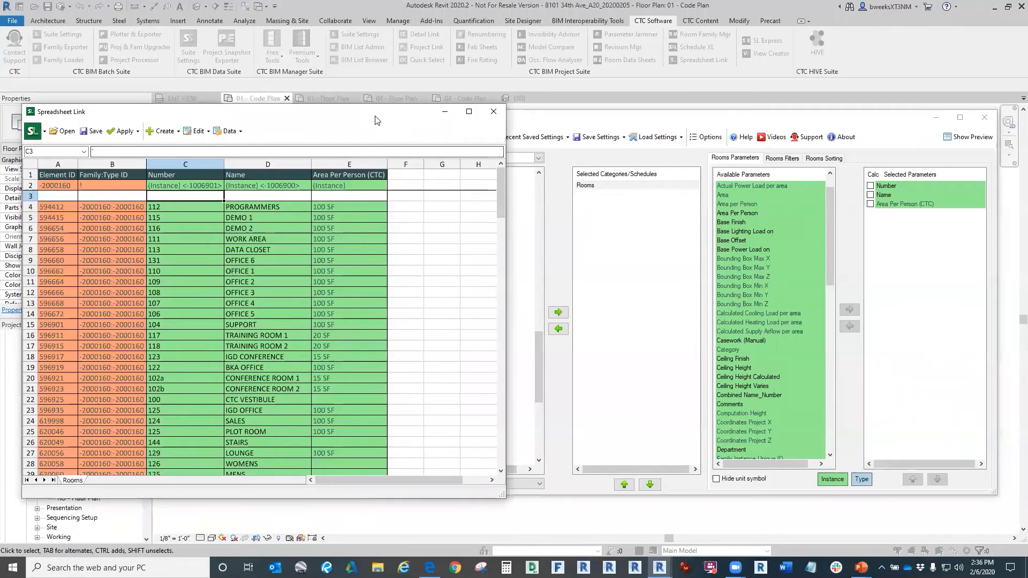
{"action": "left_click_drag", "start_coordinate": [375, 117], "coordinate": [368, 117]}
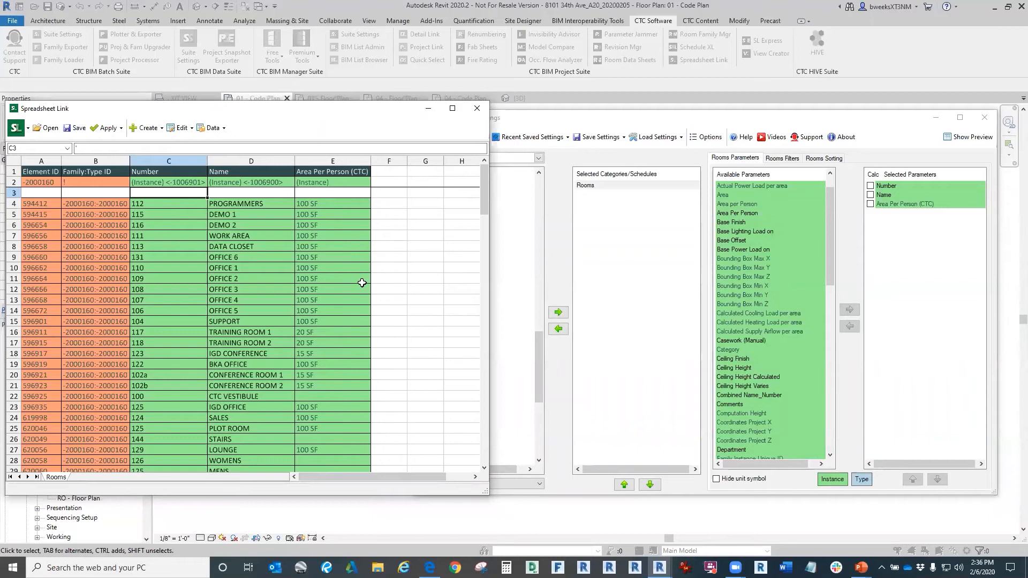
Step: Add the Occupancy (CTC) parameter to the selected parameters for Rooms
{"action": "left_click_drag", "start_coordinate": [830, 243], "coordinate": [833, 256]}
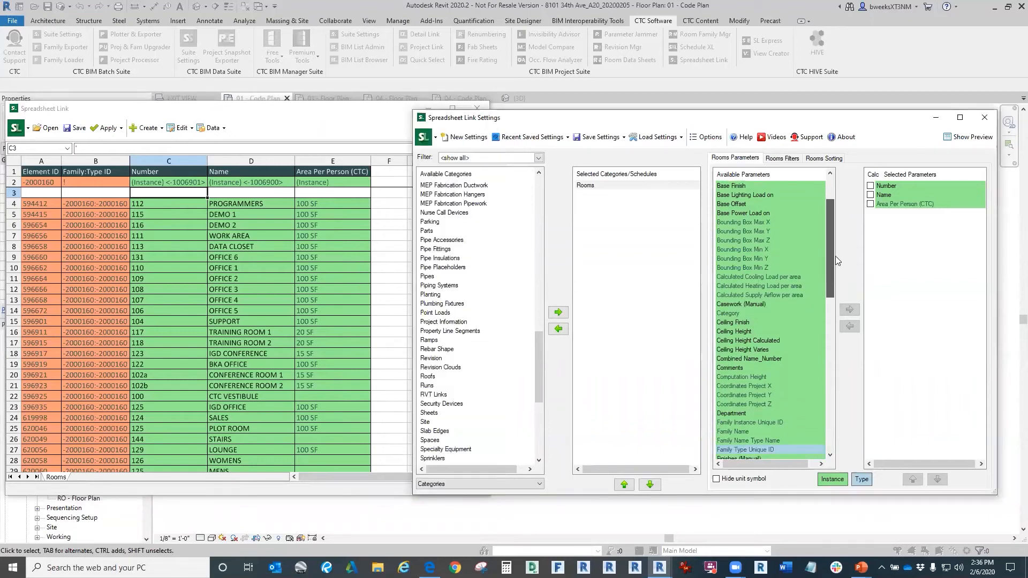
{"action": "scroll", "coordinate": [830, 292], "scroll_direction": "down", "scroll_amount": 4}
{"action": "scroll", "coordinate": [819, 332], "scroll_direction": "down", "scroll_amount": 6}
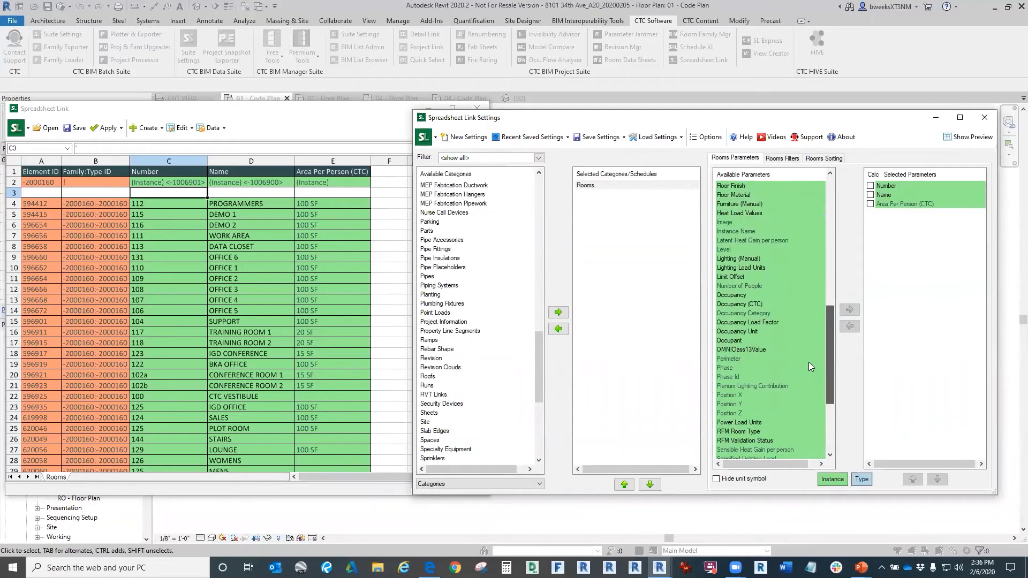
{"action": "left_click", "coordinate": [746, 304]}
{"action": "left_click", "coordinate": [850, 309]}
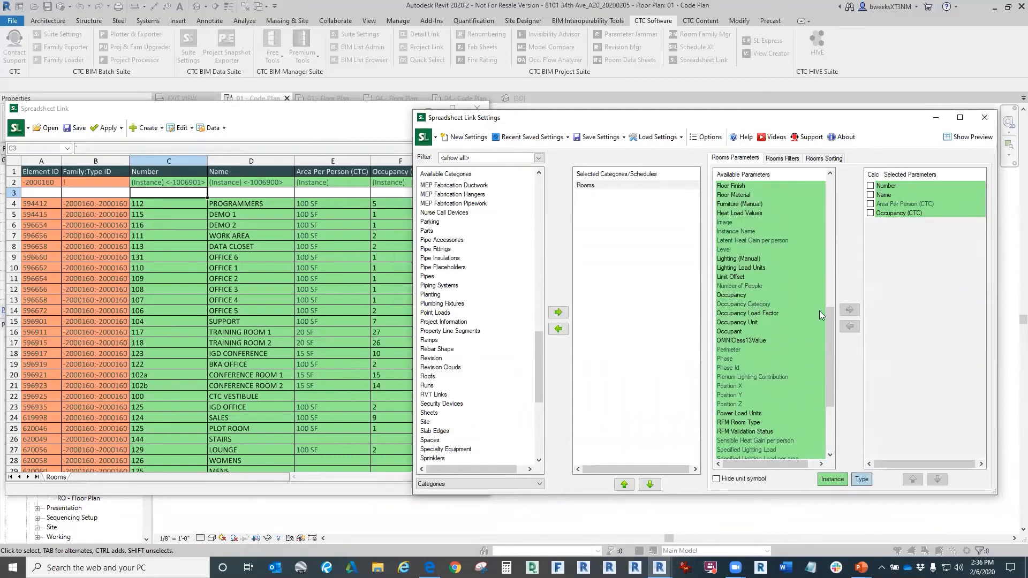
Step: Bring the spreadsheet to the front and review the area per person and occupancy values across all rooms
{"action": "left_click", "coordinate": [362, 133]}
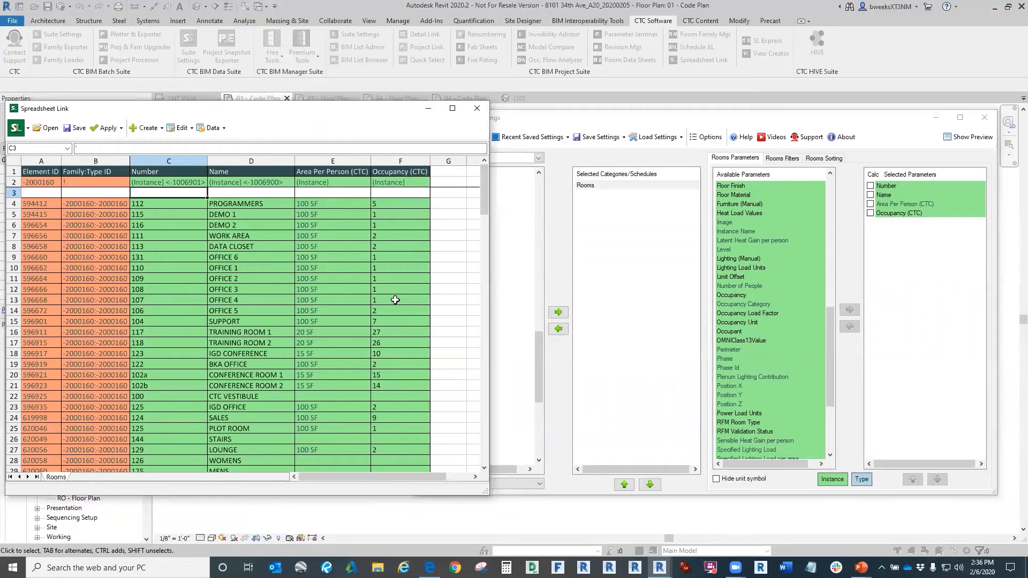
{"action": "scroll", "coordinate": [391, 323], "scroll_direction": "down", "scroll_amount": 9}
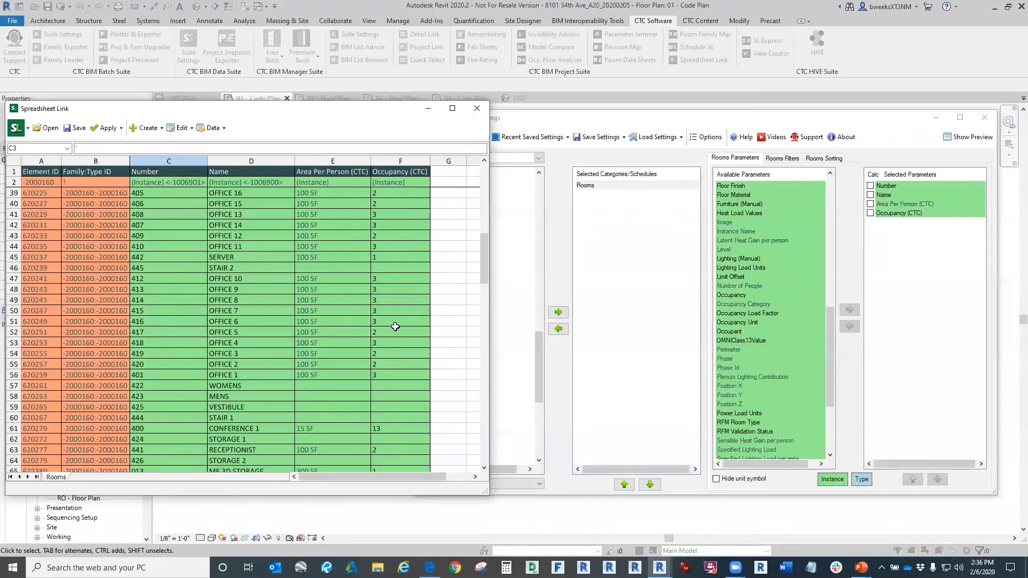
{"action": "scroll", "coordinate": [399, 318], "scroll_direction": "down", "scroll_amount": 3}
{"action": "left_click_drag", "start_coordinate": [483, 274], "coordinate": [461, 206]}
{"action": "scroll", "coordinate": [461, 207], "scroll_direction": "up", "scroll_amount": 5}
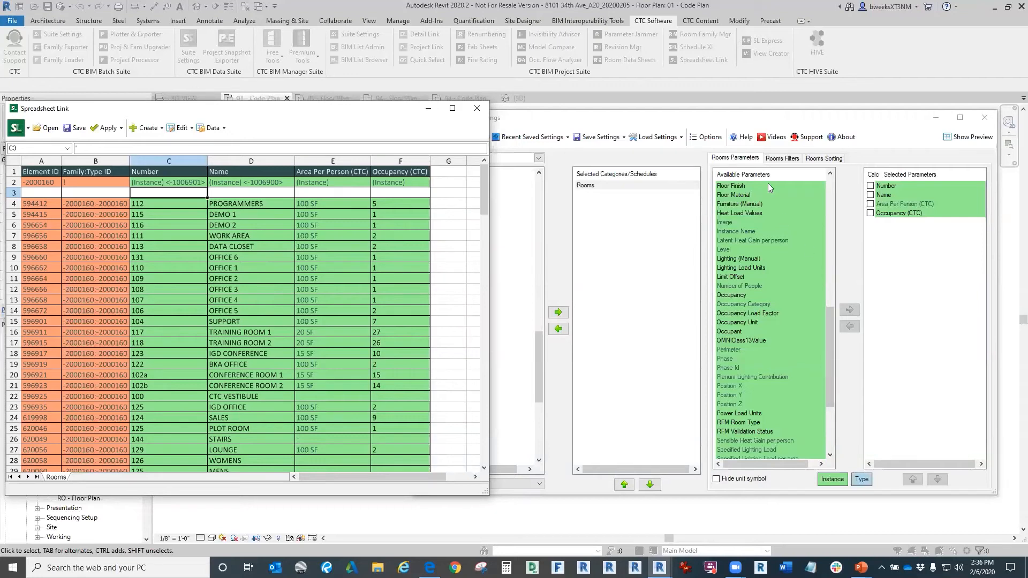
{"action": "left_click_drag", "start_coordinate": [738, 118], "coordinate": [752, 117]}
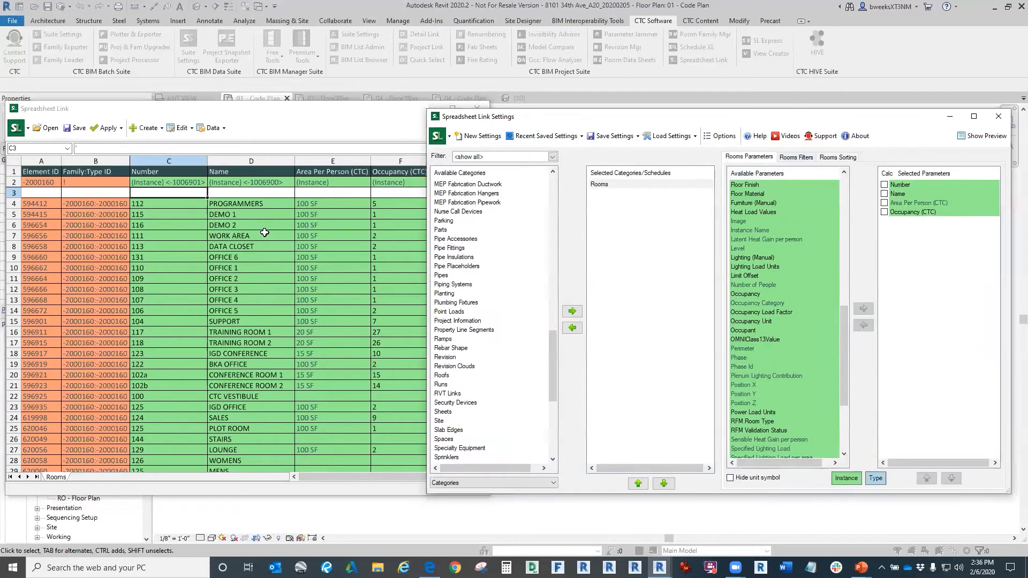
{"action": "left_click", "coordinate": [284, 136]}
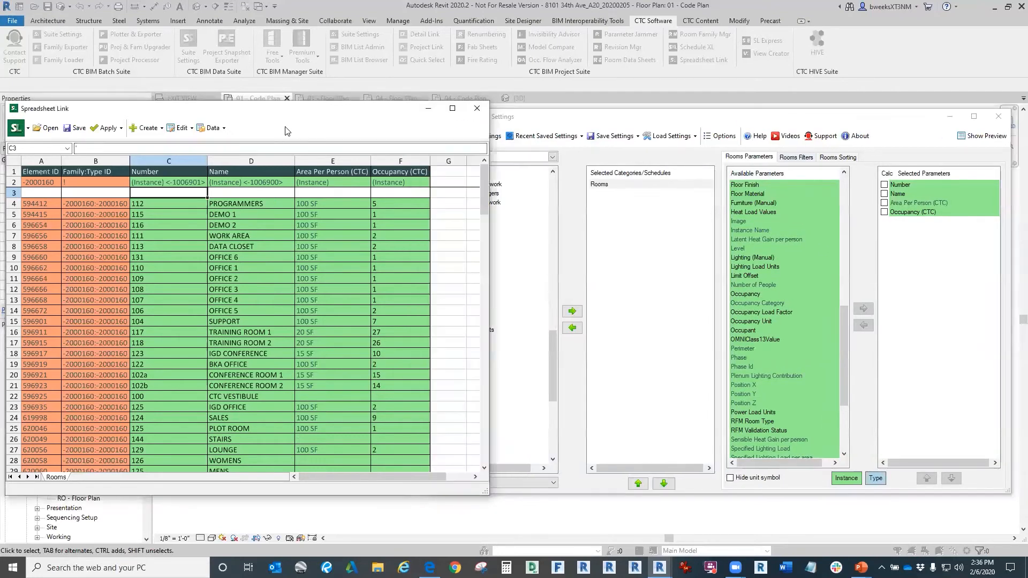
Step: Try to save the Spreadsheet Link settings to a file
{"action": "left_click", "coordinate": [589, 110]}
{"action": "left_click", "coordinate": [450, 137]}
{"action": "mouse_move", "coordinate": [453, 167]}
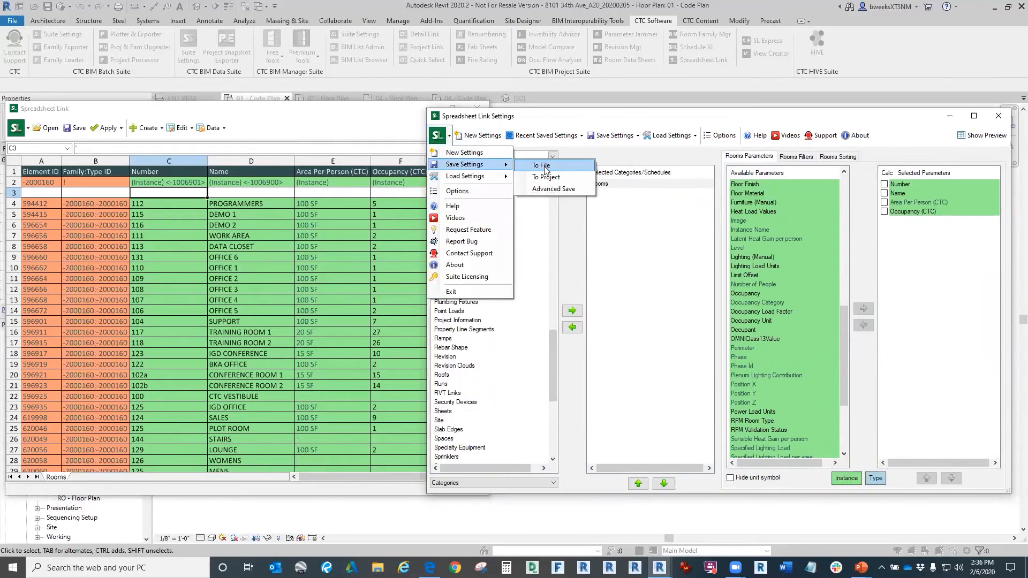
{"action": "left_click", "coordinate": [545, 166]}
{"action": "left_click", "coordinate": [957, 435]}
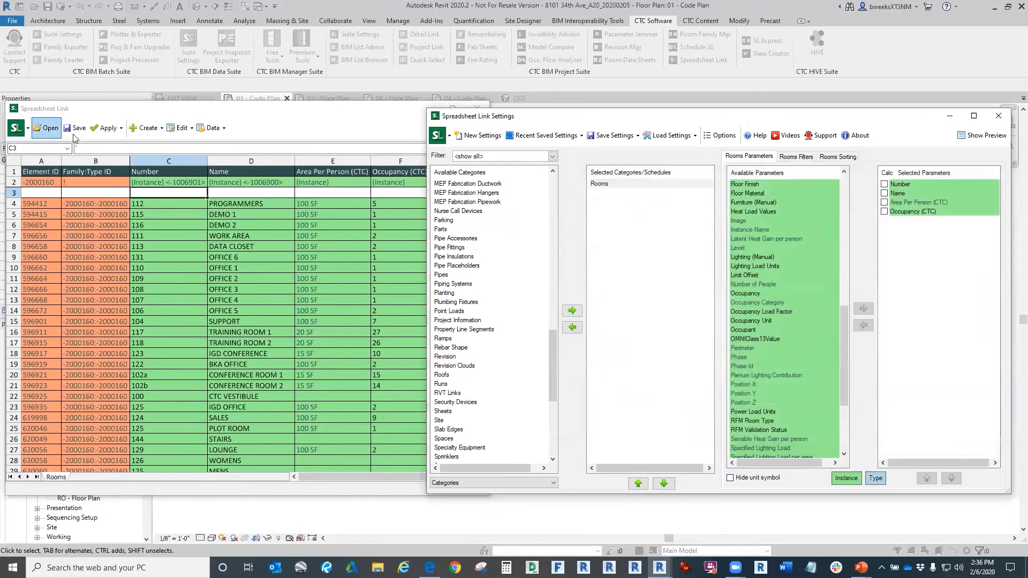
Step: Save the spreadsheet over the existing Occupancy Room Schedule workbook and open the saved file in Excel
{"action": "left_click", "coordinate": [75, 137]}
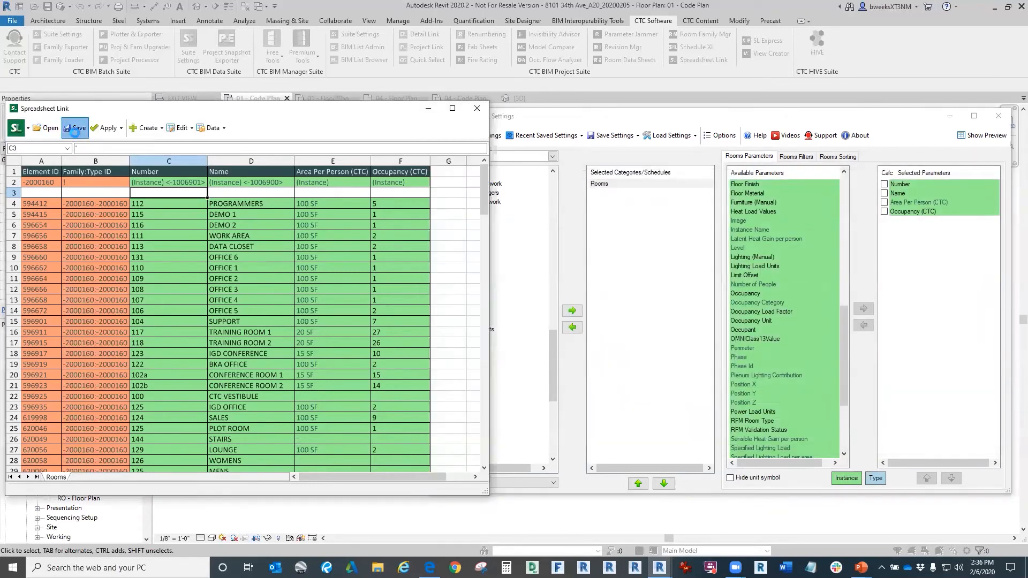
{"action": "left_click", "coordinate": [75, 128]}
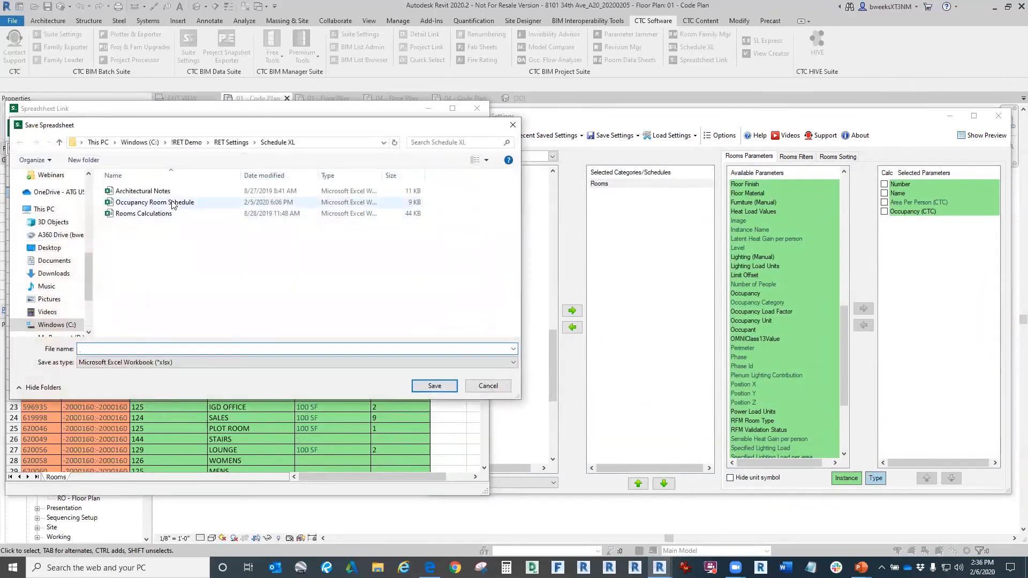
{"action": "left_click", "coordinate": [160, 202]}
{"action": "left_click", "coordinate": [436, 385]}
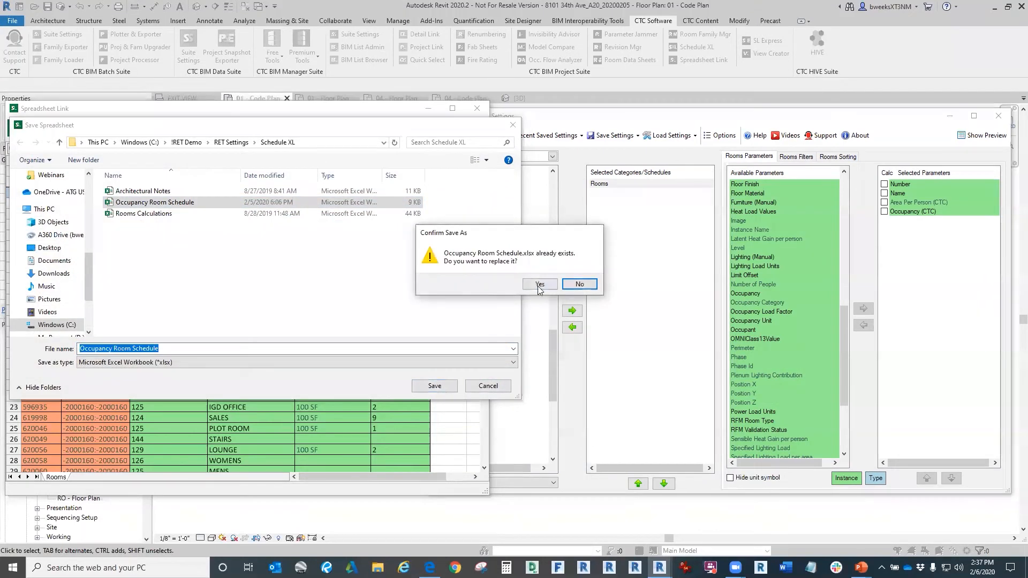
{"action": "left_click", "coordinate": [541, 284]}
{"action": "left_click", "coordinate": [540, 303]}
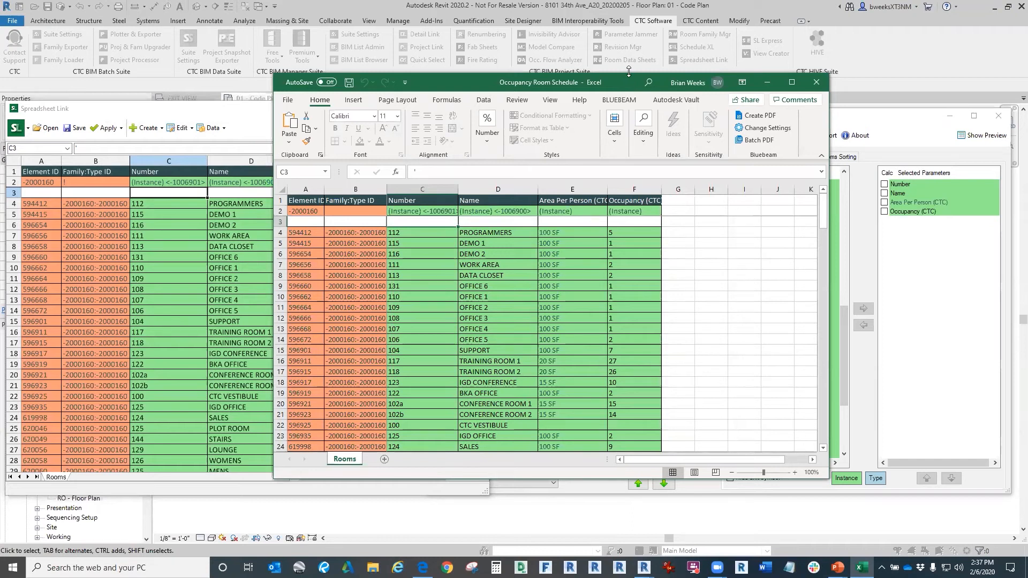
Step: Close the Excel workbook, the spreadsheet and the Spreadsheet Link settings without saving the settings
{"action": "left_click", "coordinate": [814, 82]}
{"action": "left_click", "coordinate": [476, 110]}
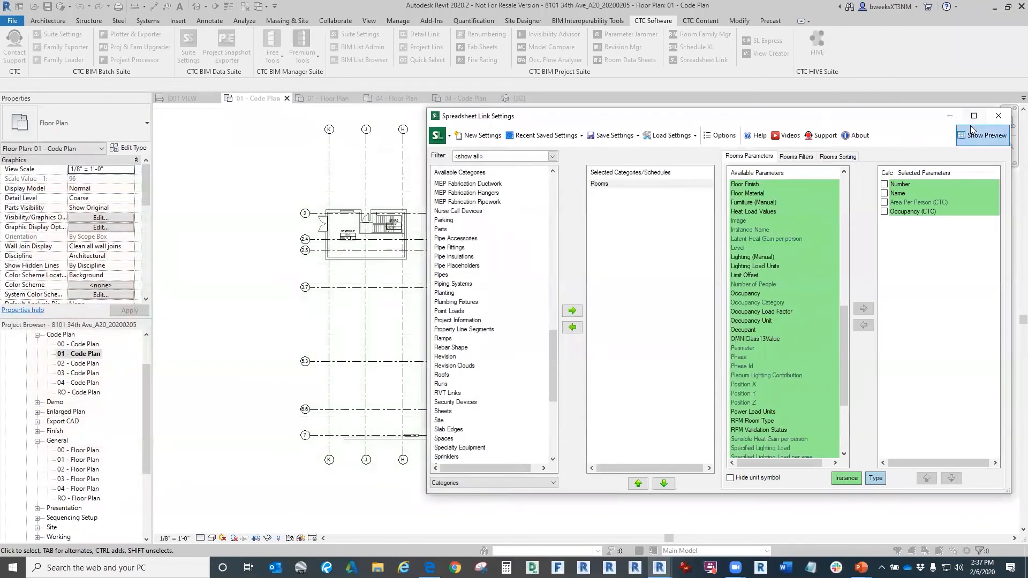
{"action": "left_click", "coordinate": [989, 119]}
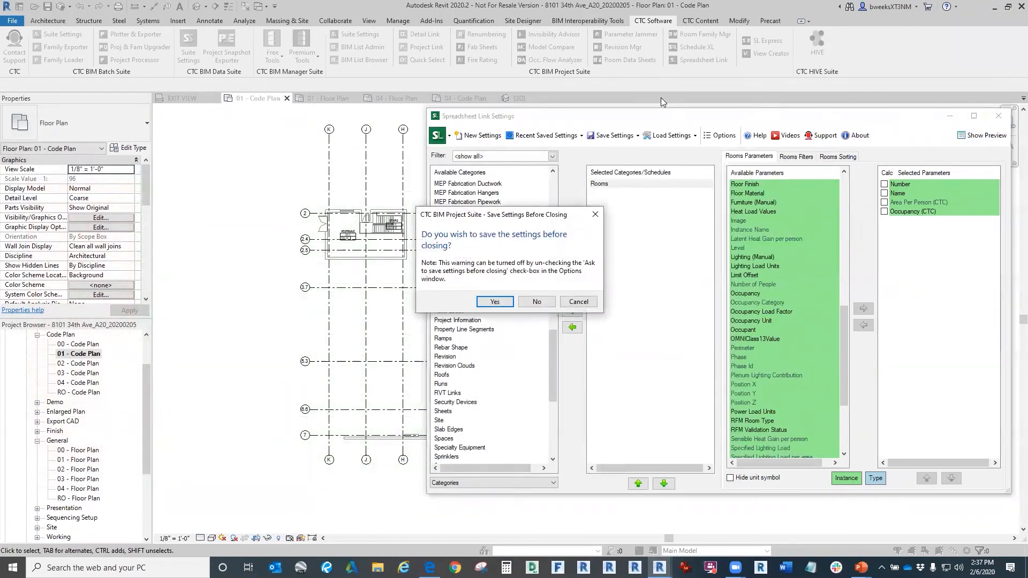
{"action": "left_click", "coordinate": [535, 302]}
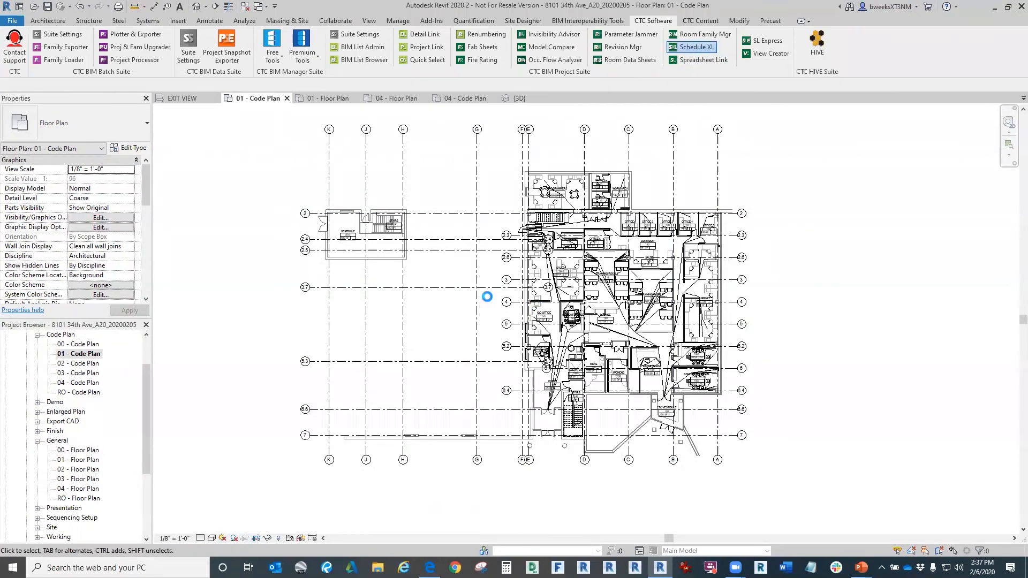
Step: Add a new spreadsheet link in Schedule XL and load the Occupancy Room Schedule workbook
{"action": "left_click", "coordinate": [371, 247]}
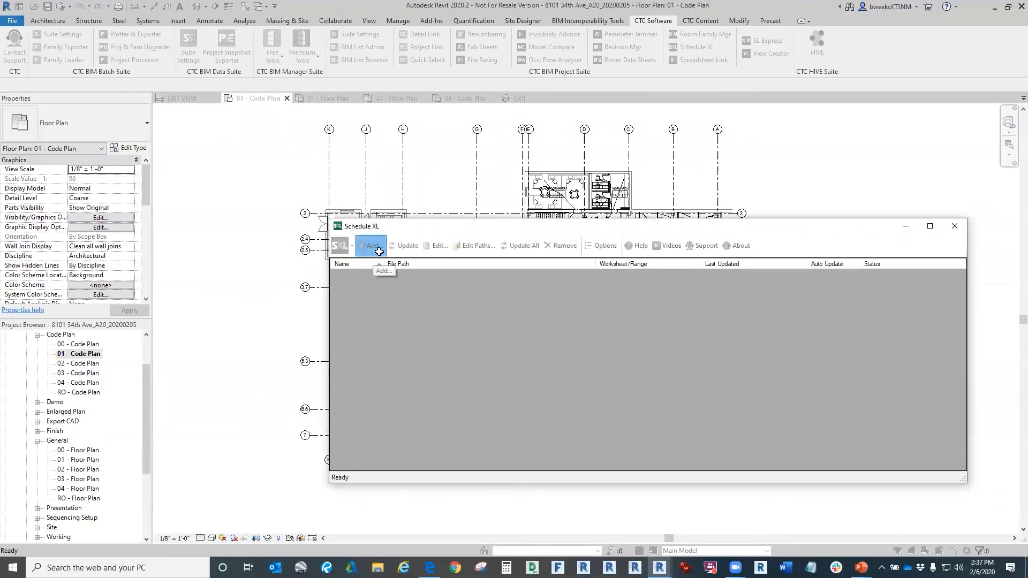
{"action": "left_click", "coordinate": [153, 71]}
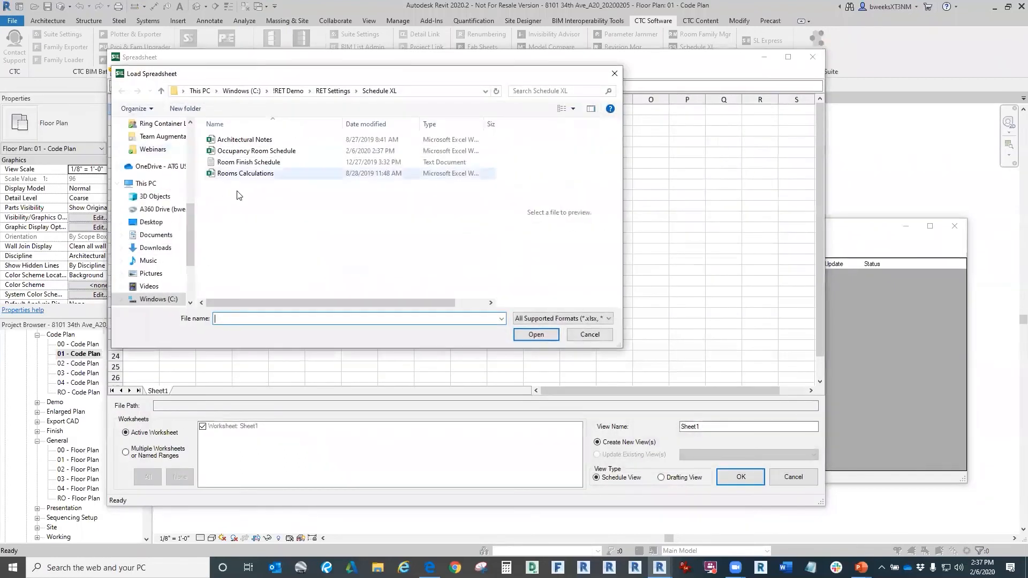
{"action": "left_click", "coordinate": [249, 151]}
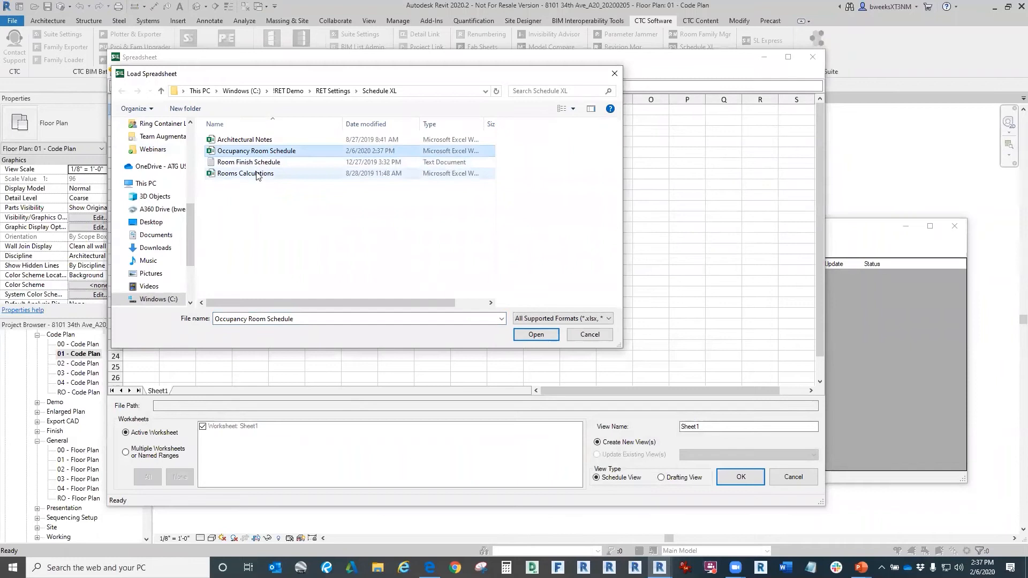
{"action": "left_click", "coordinate": [535, 340]}
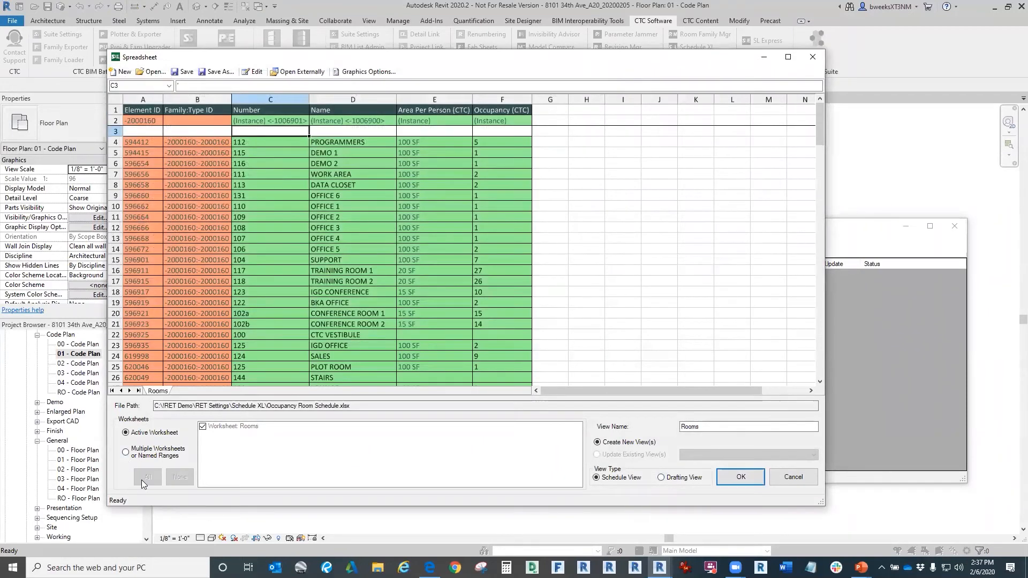
Step: Name the view Occupancy Schedule, create it as a new schedule view from the Rooms worksheet, and close Schedule XL
{"action": "double_click", "coordinate": [711, 429]}
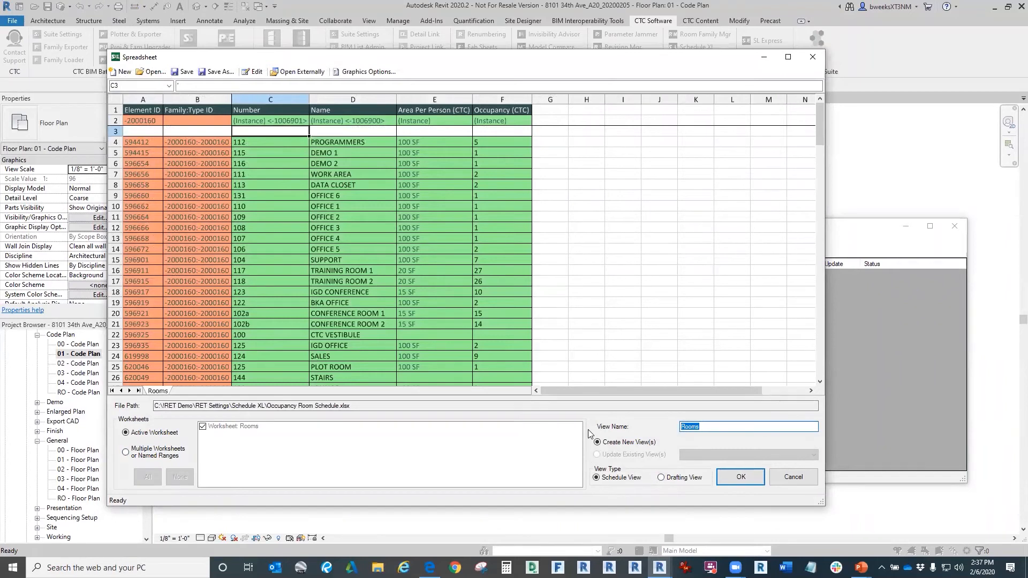
{"action": "type", "text": "Occupancy Schedule"}
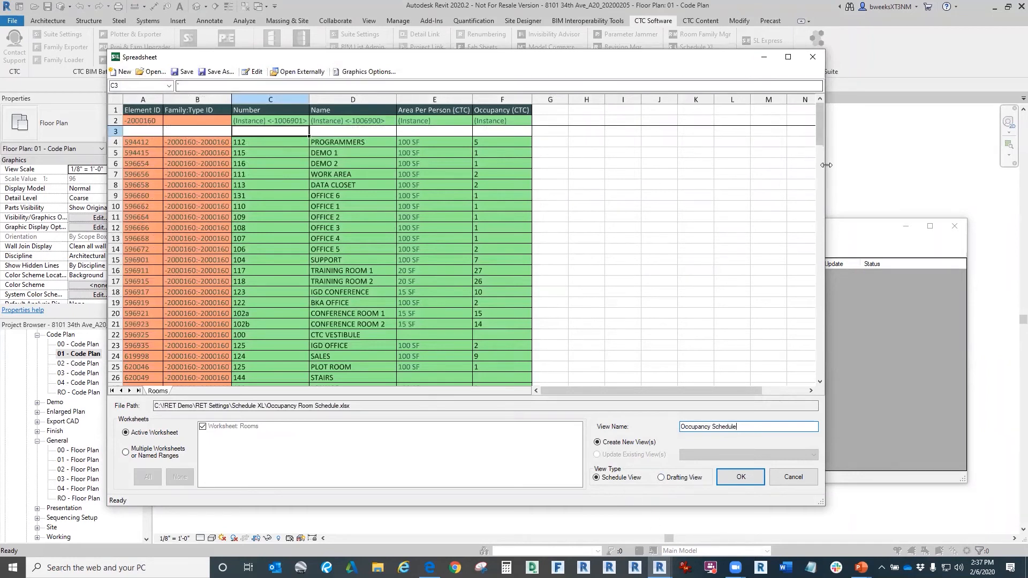
{"action": "left_click_drag", "start_coordinate": [823, 165], "coordinate": [720, 165]}
{"action": "left_click_drag", "start_coordinate": [595, 51], "coordinate": [655, 61]}
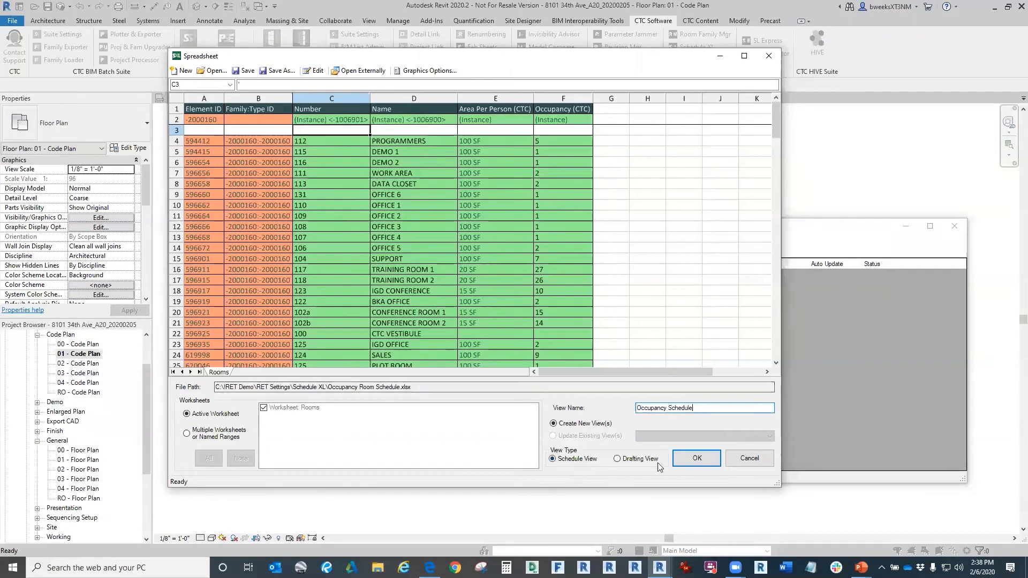
{"action": "left_click", "coordinate": [698, 458]}
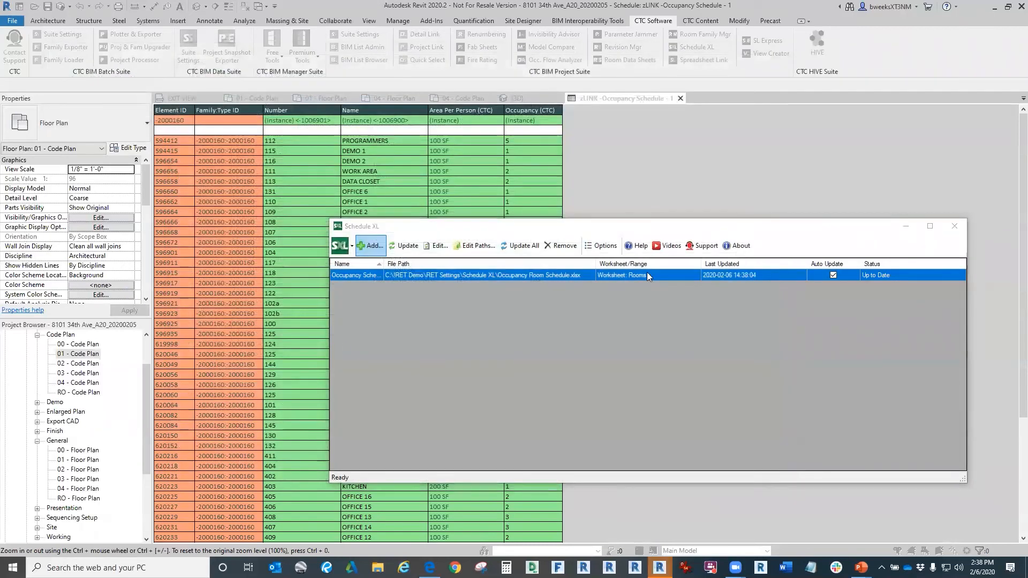
{"action": "left_click", "coordinate": [954, 225]}
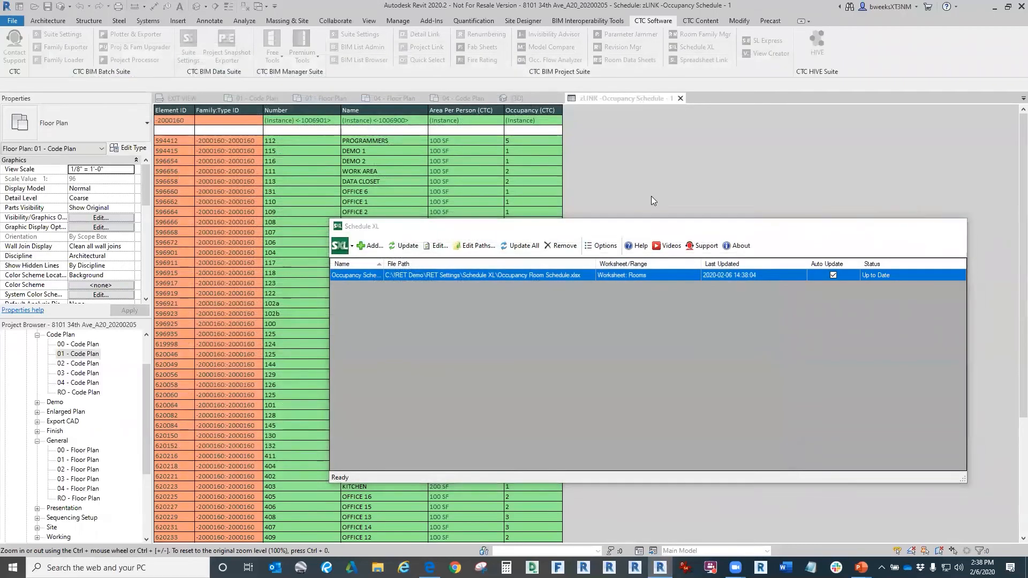
Step: Locate the zLINK -Occupancy Schedule - 1 view among the project's schedules, then close the open schedule view
{"action": "left_click_drag", "start_coordinate": [148, 426], "coordinate": [145, 495]}
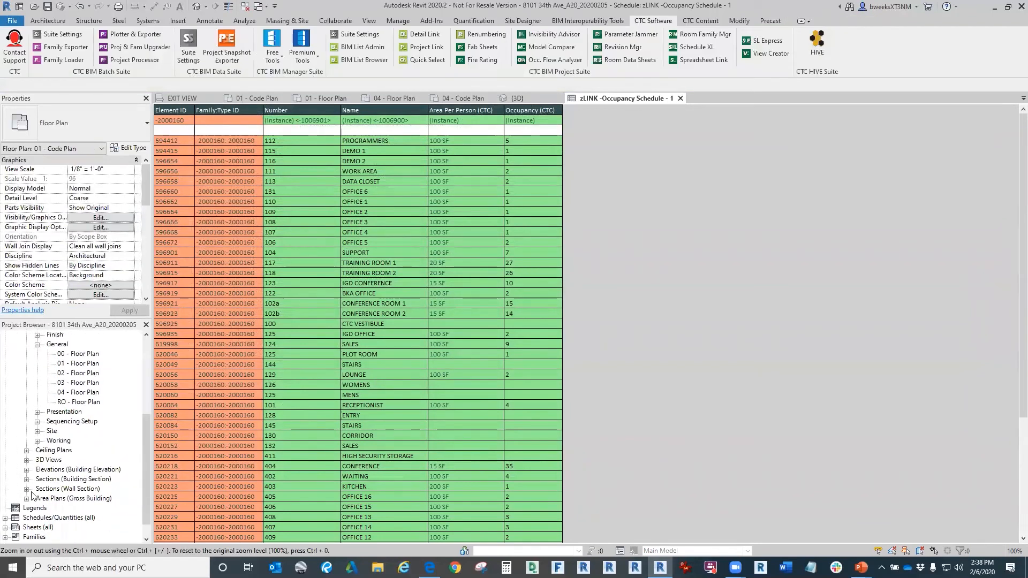
{"action": "left_click", "coordinate": [5, 518]}
{"action": "scroll", "coordinate": [69, 471], "scroll_direction": "down", "scroll_amount": 4}
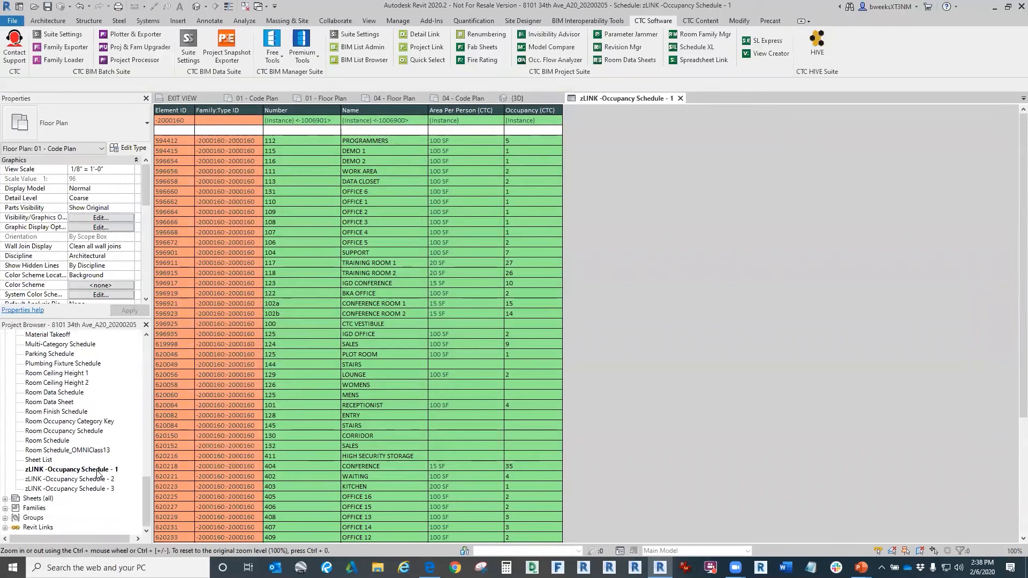
{"action": "left_click", "coordinate": [99, 471]}
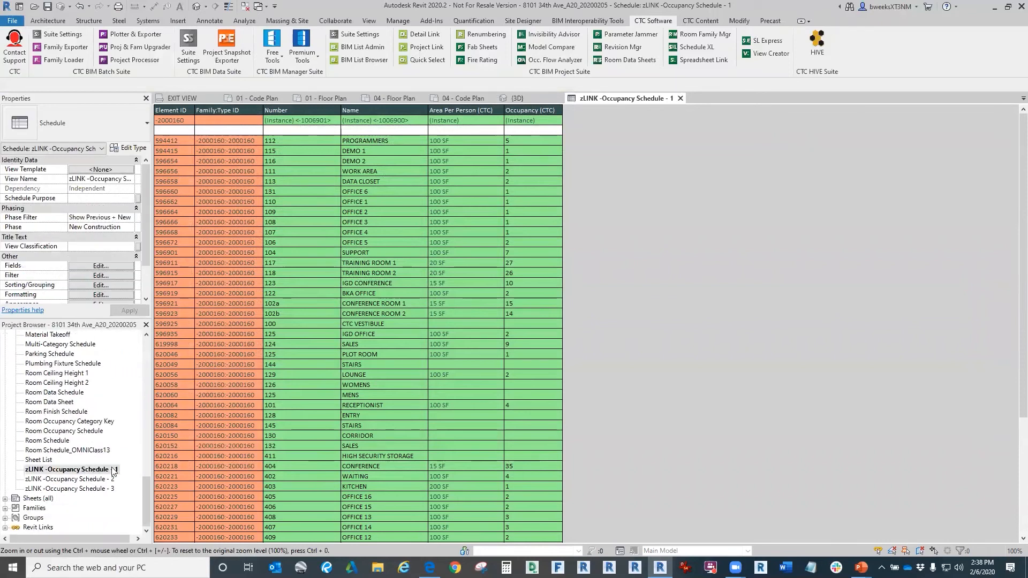
{"action": "left_click", "coordinate": [680, 99]}
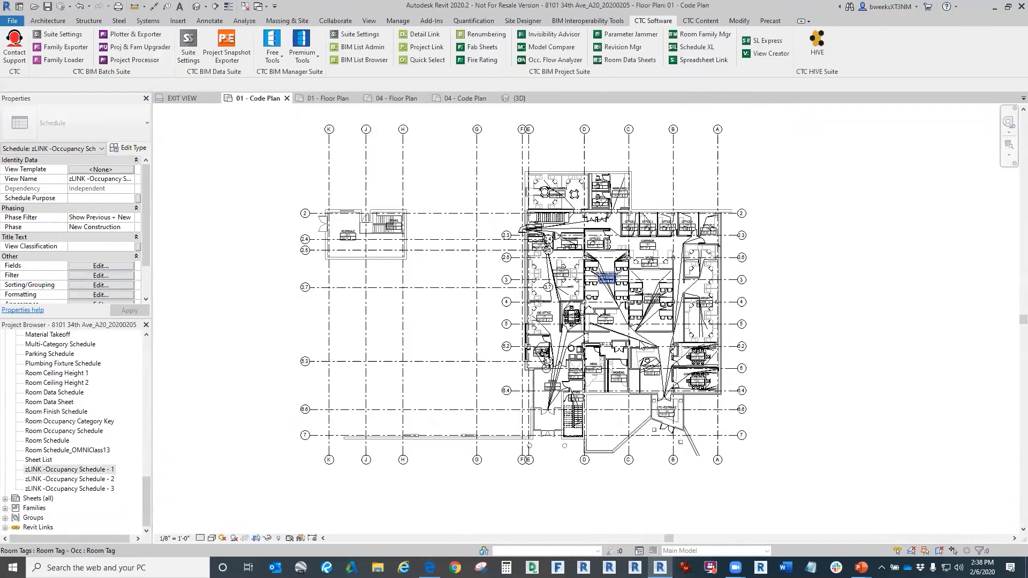
Step: Start another spreadsheet link in Schedule XL and load the Rooms Calculations workbook
{"action": "left_click", "coordinate": [694, 49]}
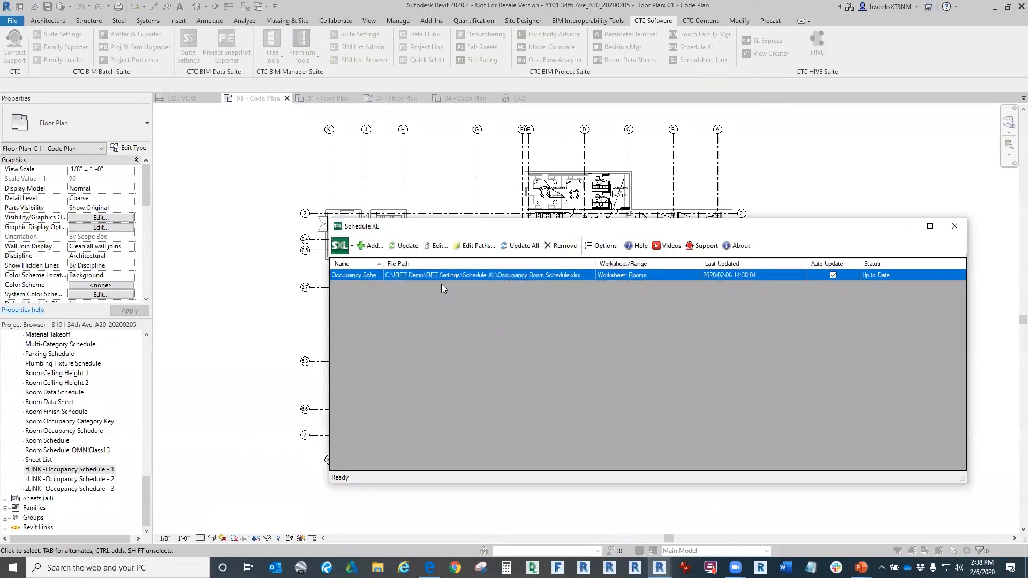
{"action": "left_click", "coordinate": [373, 246]}
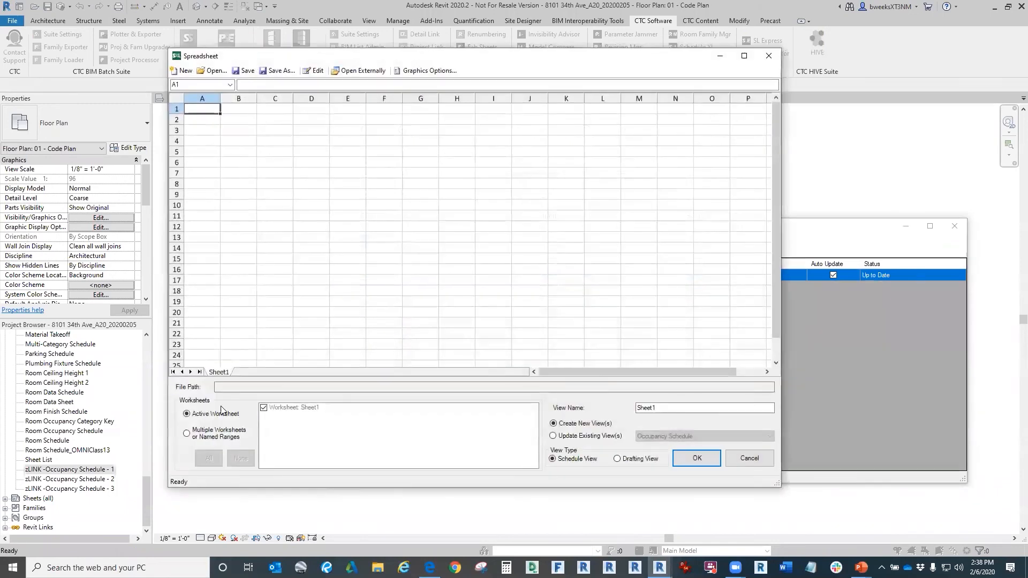
{"action": "left_click", "coordinate": [212, 71]}
{"action": "left_click", "coordinate": [308, 171]}
{"action": "left_click", "coordinate": [597, 333]}
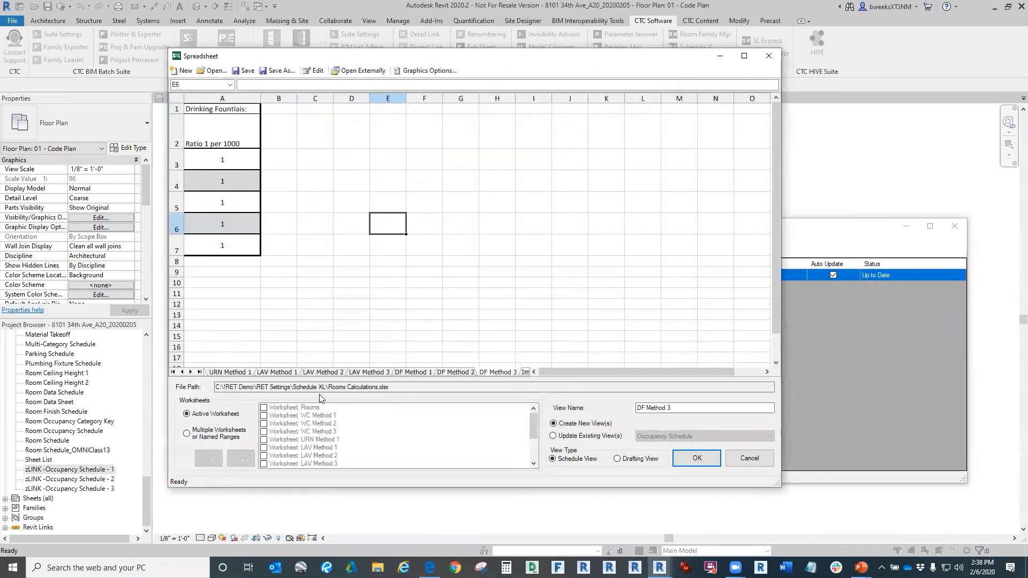
Step: Show the workbook's Rooms worksheet in a maximized window to view room areas and occupancy
{"action": "left_click", "coordinate": [173, 372]}
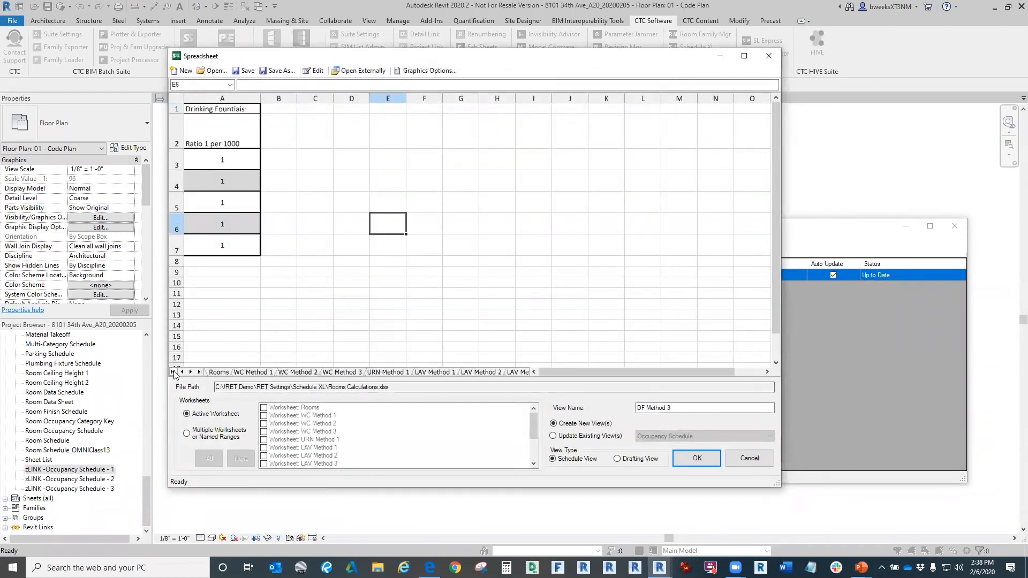
{"action": "left_click", "coordinate": [219, 372]}
{"action": "right_click", "coordinate": [483, 117]}
{"action": "left_click", "coordinate": [599, 64]}
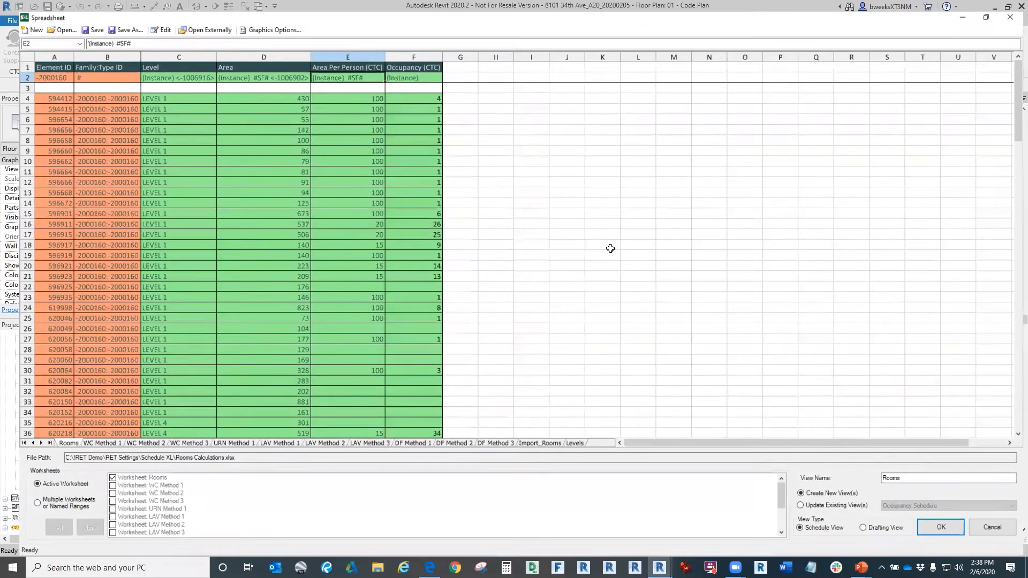
{"action": "left_click", "coordinate": [744, 57]}
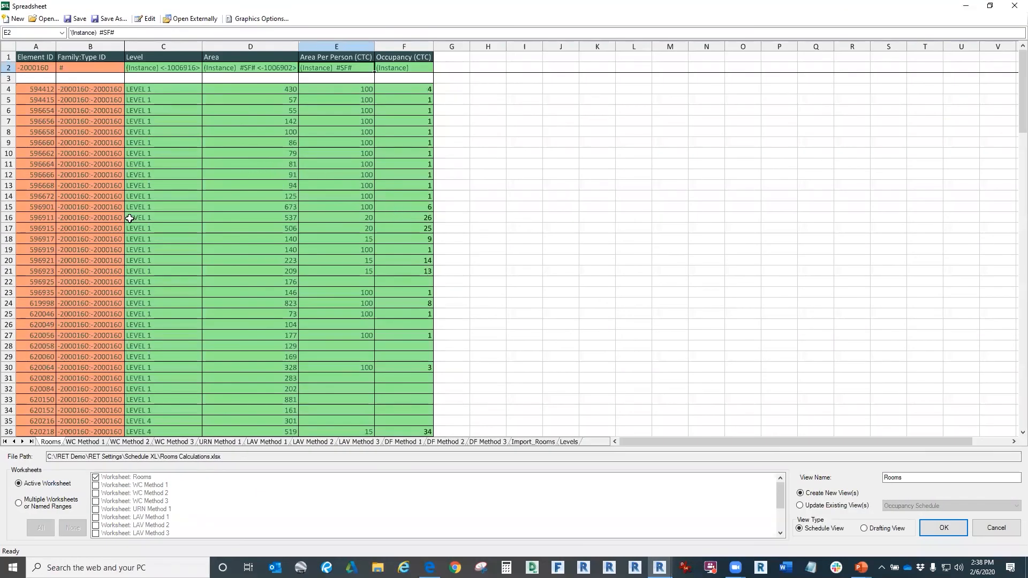
Step: Review the water closet calculations on the WC Method 1, WC Method 2 and WC Method 3 worksheets, then restore the window size
{"action": "left_click", "coordinate": [84, 443]}
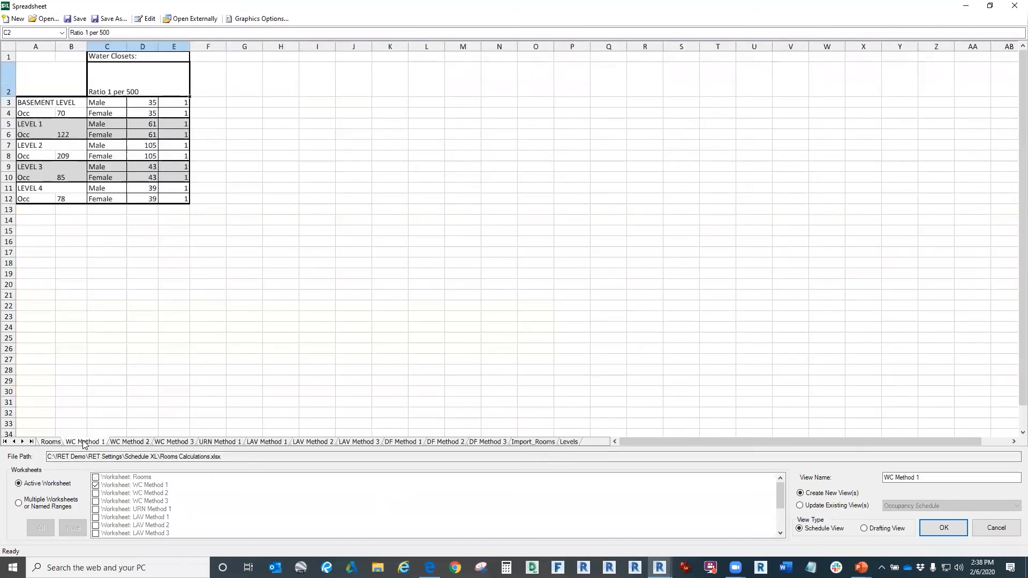
{"action": "left_click", "coordinate": [130, 442]}
{"action": "left_click", "coordinate": [182, 442]}
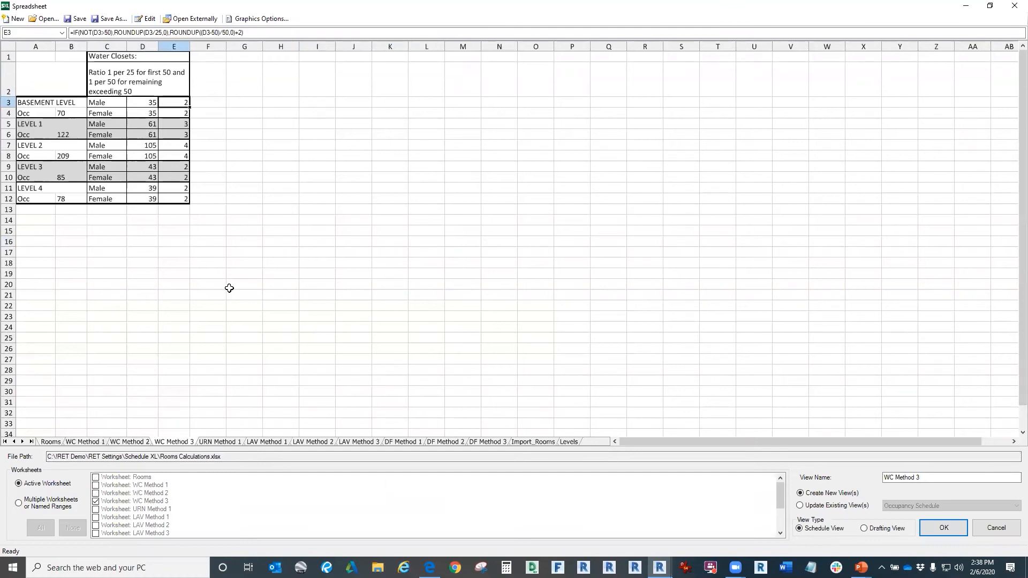
{"action": "left_click", "coordinate": [989, 6]}
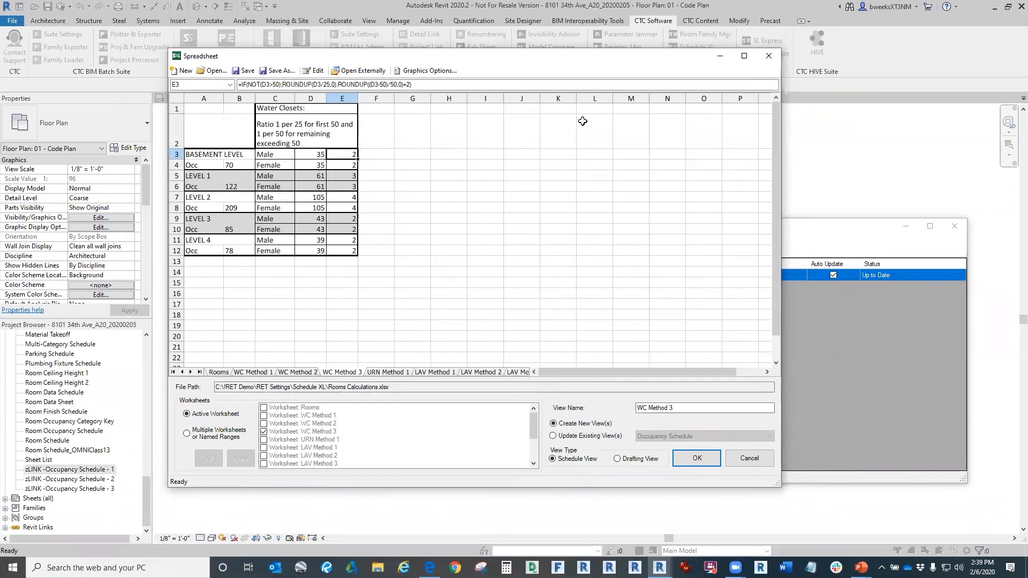
Step: Examine the water closet formula in cell E3 of the WC Method 3 worksheet
{"action": "left_click_drag", "start_coordinate": [617, 64], "coordinate": [658, 110]}
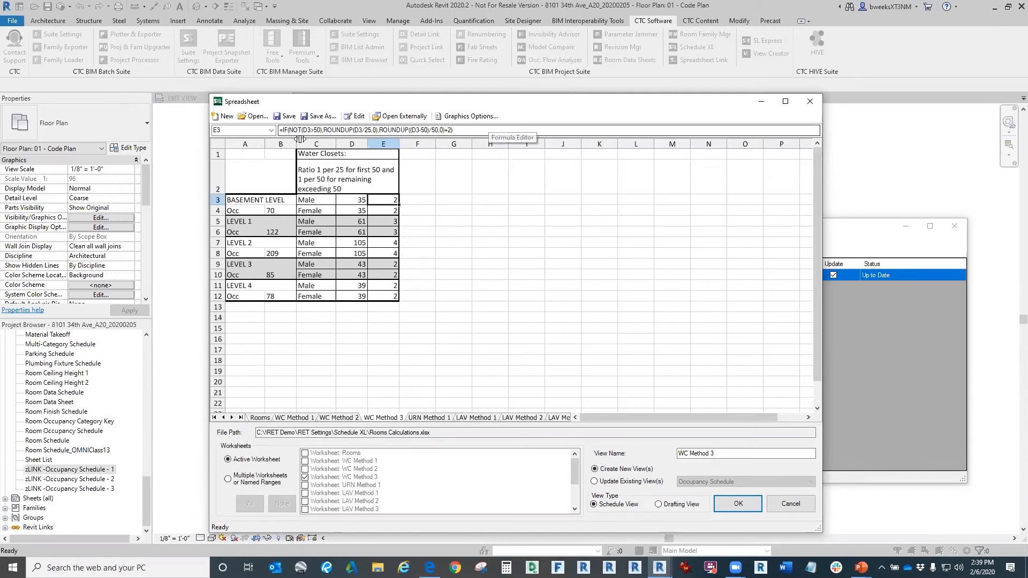
{"action": "left_click", "coordinate": [475, 127]}
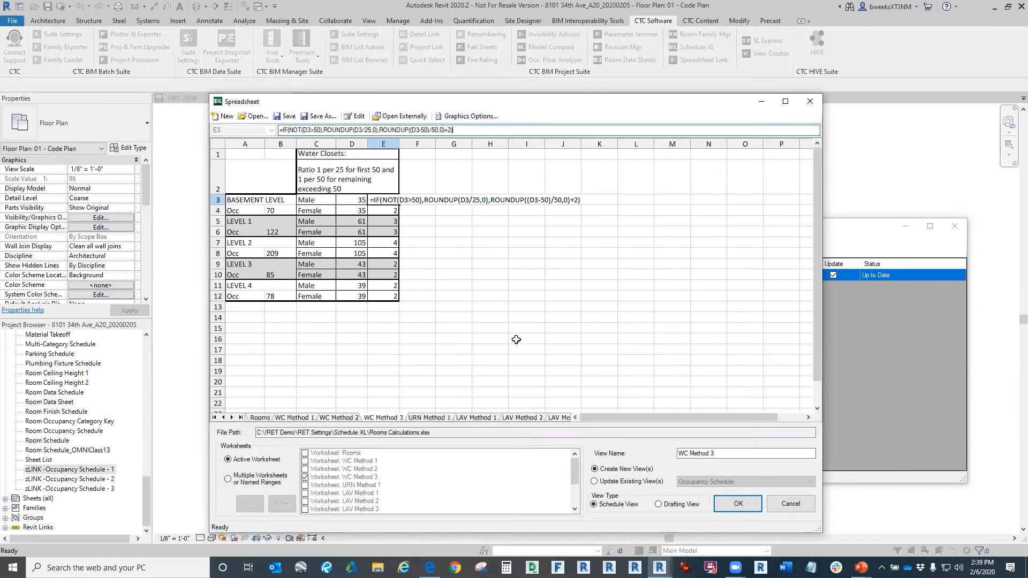
{"action": "left_click", "coordinate": [445, 338]}
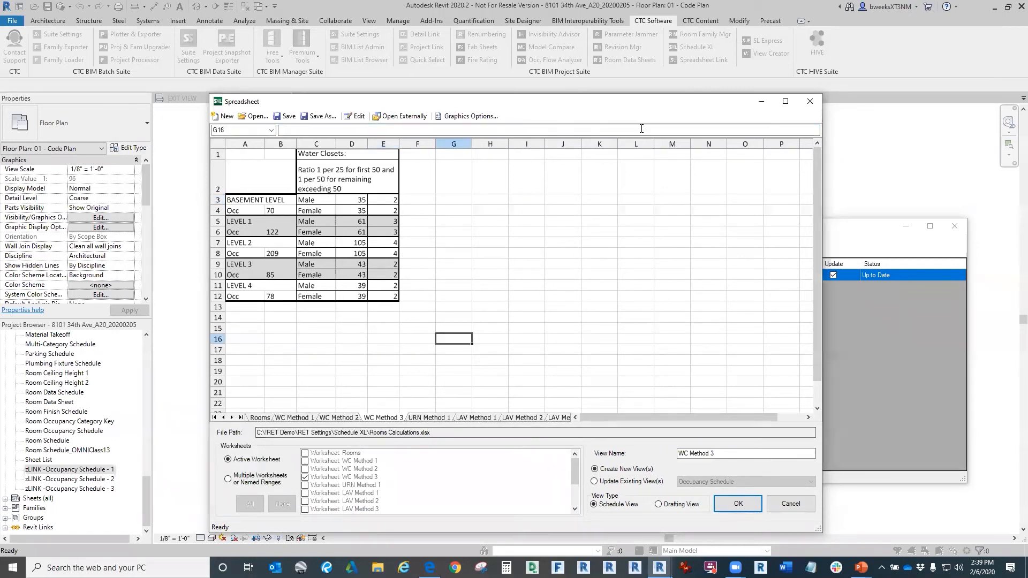
{"action": "left_click_drag", "start_coordinate": [599, 111], "coordinate": [661, 111]}
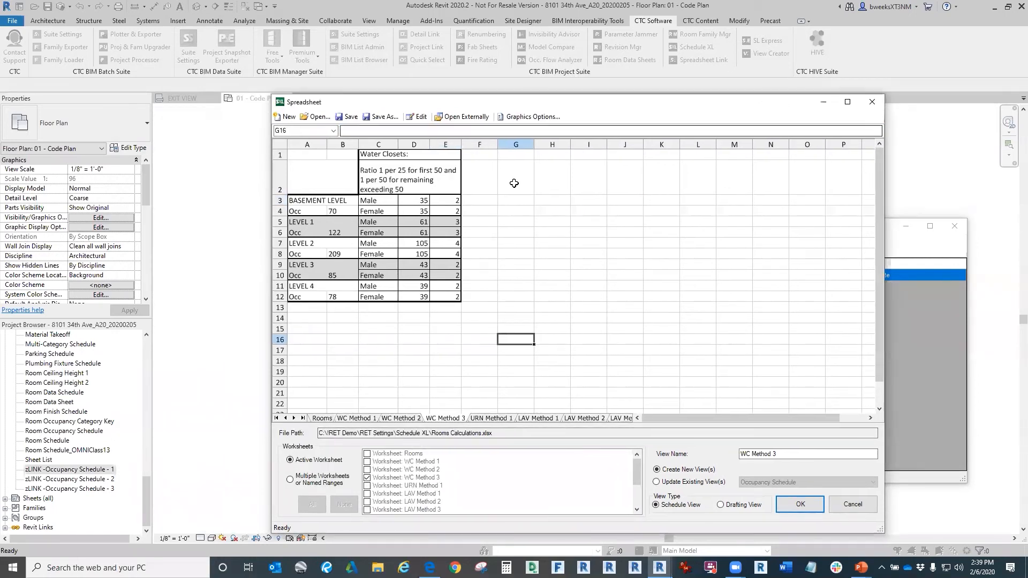
{"action": "left_click", "coordinate": [443, 201]}
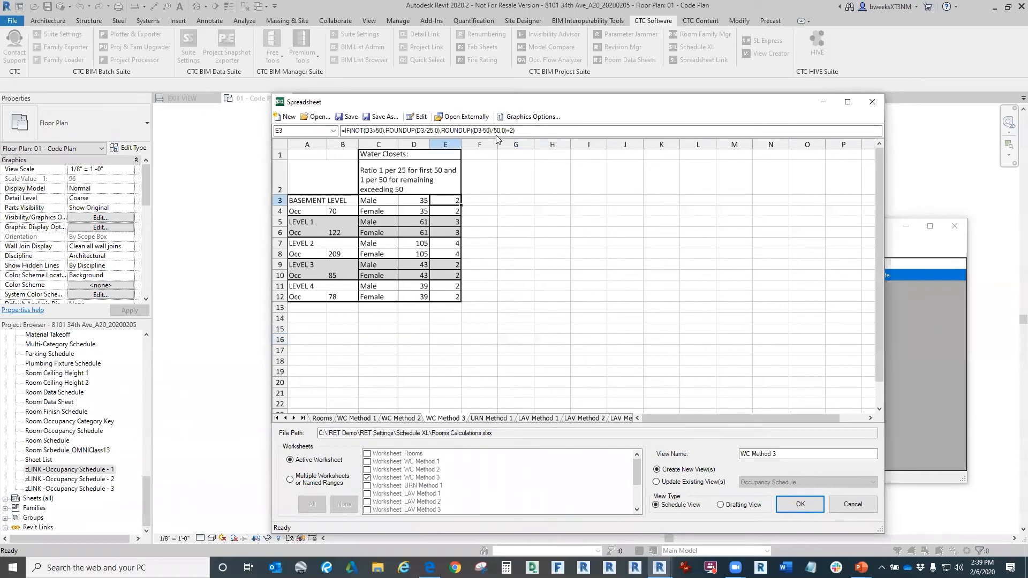
{"action": "right_click", "coordinate": [476, 163]}
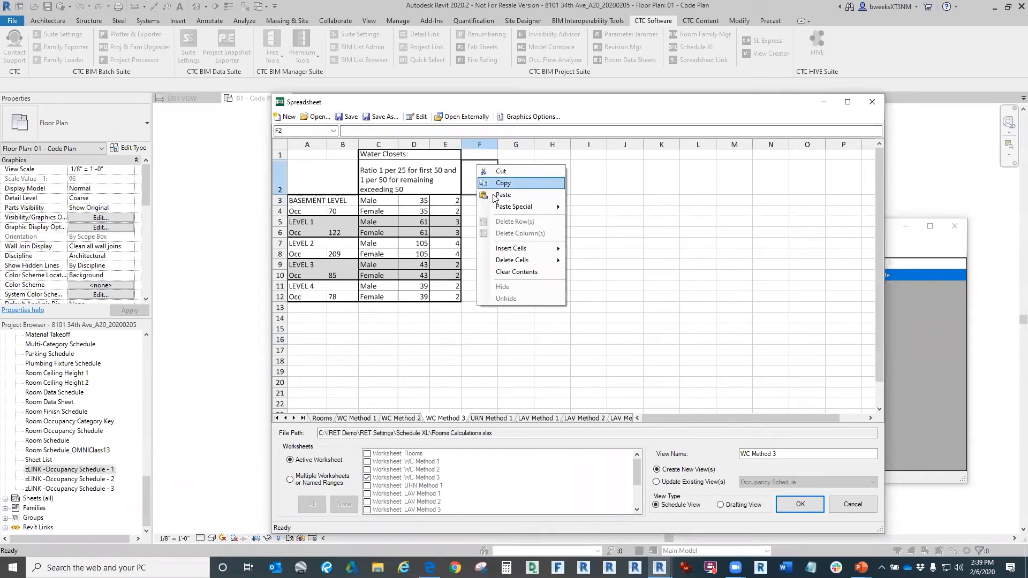
{"action": "left_click", "coordinate": [667, 236]}
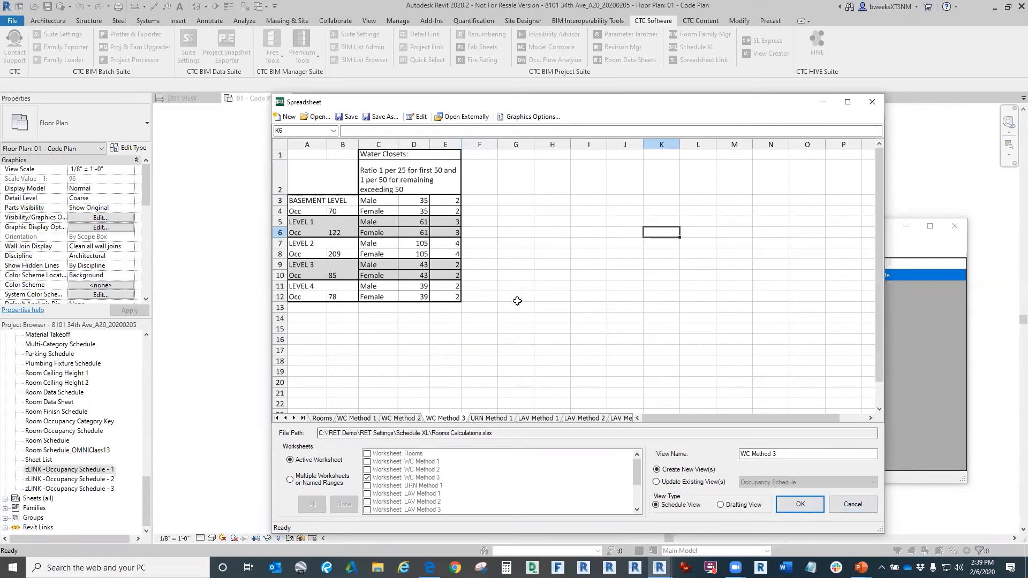
{"action": "left_click", "coordinate": [487, 202]}
{"action": "mouse_move", "coordinate": [496, 204]}
{"action": "left_mouse_down"}
{"action": "mouse_move", "coordinate": [503, 304]}
{"action": "mouse_move", "coordinate": [504, 209]}
{"action": "left_mouse_up"}
{"action": "left_click", "coordinate": [504, 208]}
{"action": "left_click", "coordinate": [492, 202]}
{"action": "left_click", "coordinate": [510, 199]}
{"action": "left_click_drag", "start_coordinate": [534, 206], "coordinate": [535, 297]}
{"action": "key", "text": "super+Tab"}
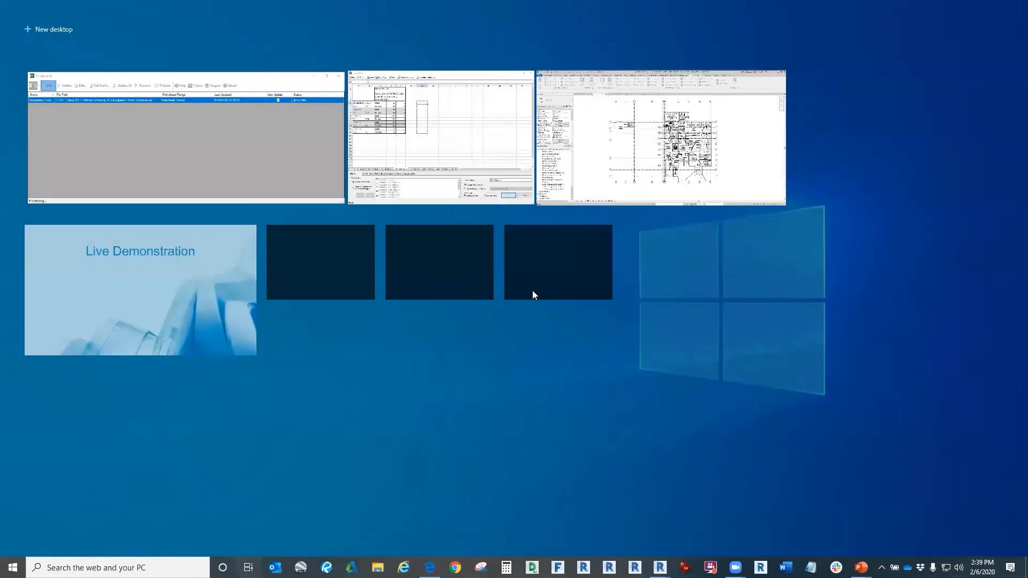
{"action": "left_click", "coordinate": [458, 126]}
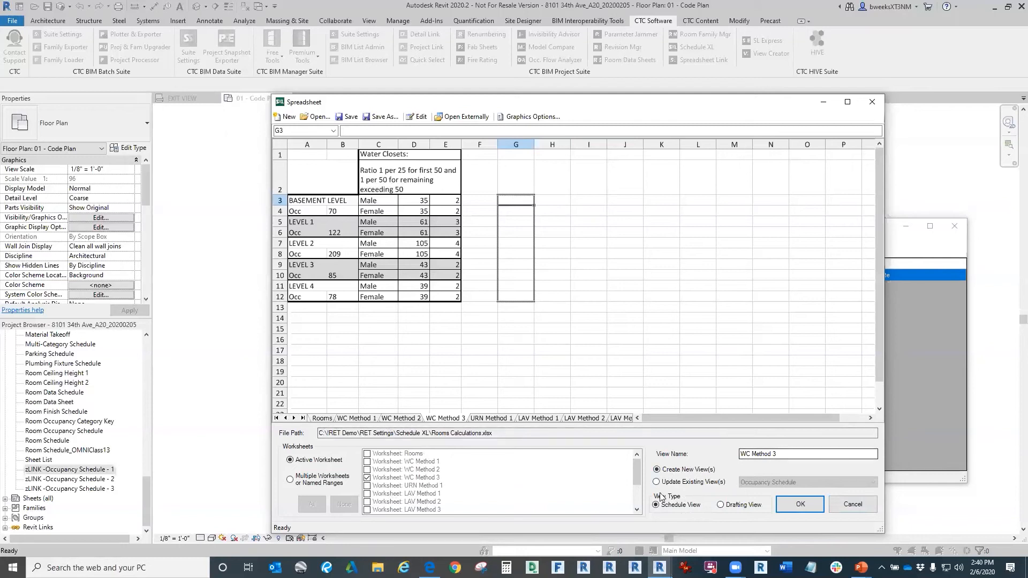
Step: Choose multiple worksheets for the link and include WC Method 3, URN Method 1, LAV Method 3 and DF Method 3
{"action": "left_click", "coordinate": [299, 483]}
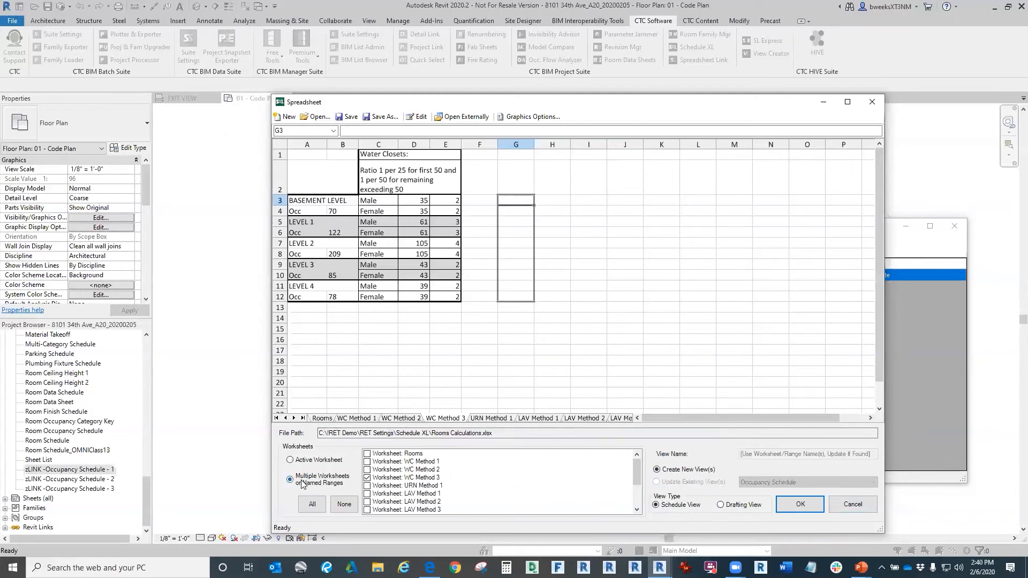
{"action": "scroll", "coordinate": [391, 490], "scroll_direction": "down", "scroll_amount": 1}
{"action": "left_click", "coordinate": [367, 462]}
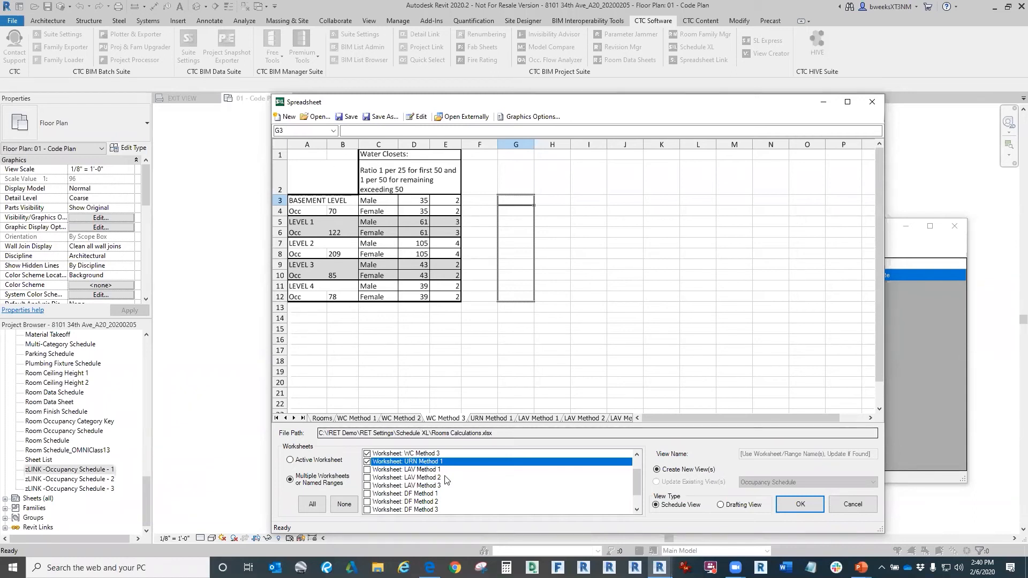
{"action": "left_click", "coordinate": [367, 479]}
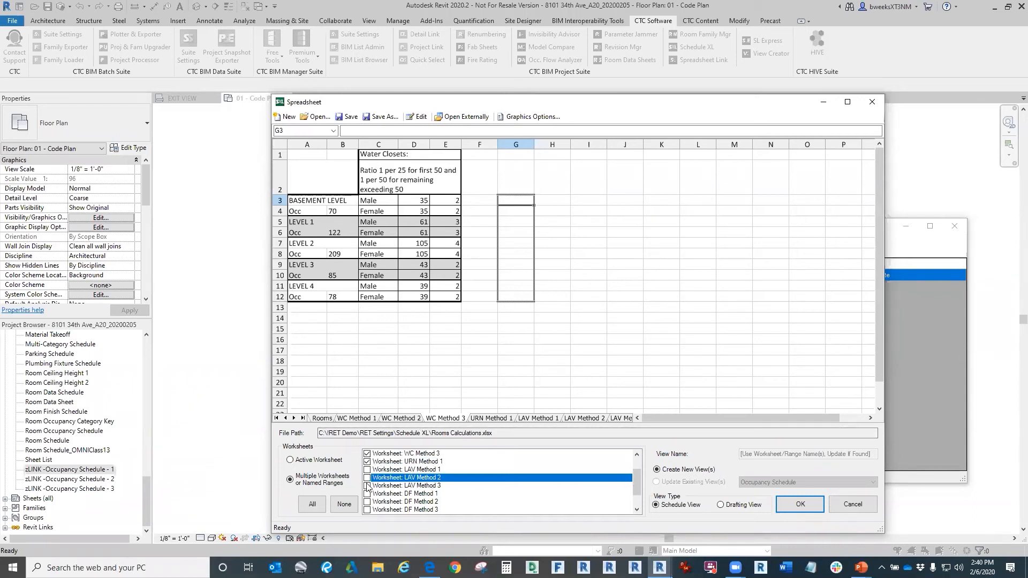
{"action": "left_click", "coordinate": [366, 485]}
{"action": "scroll", "coordinate": [370, 495], "scroll_direction": "down", "scroll_amount": 2}
{"action": "left_click", "coordinate": [369, 485]}
{"action": "scroll", "coordinate": [416, 483], "scroll_direction": "up", "scroll_amount": 1}
{"action": "scroll", "coordinate": [418, 485], "scroll_direction": "up", "scroll_amount": 1}
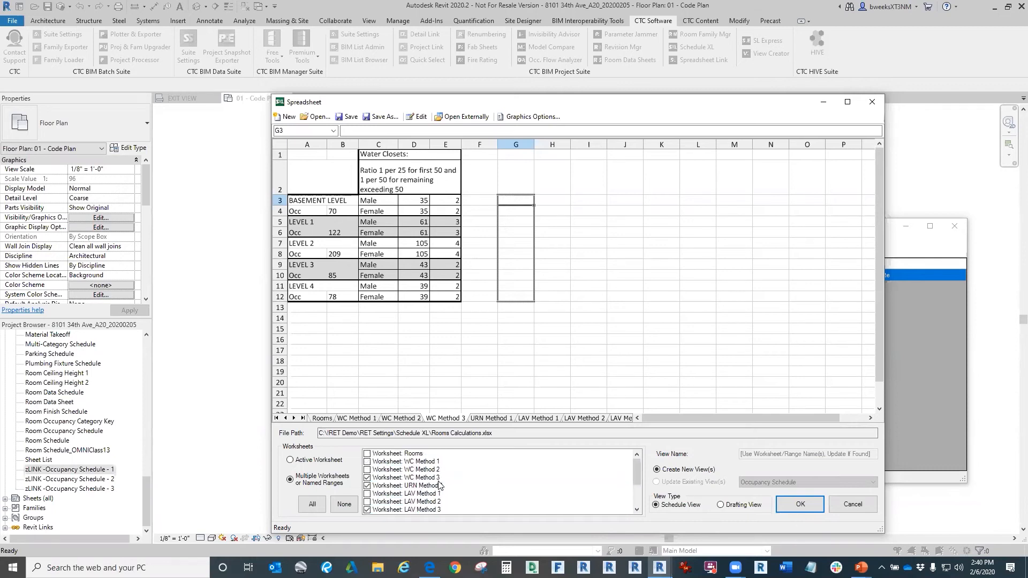
{"action": "scroll", "coordinate": [439, 484], "scroll_direction": "down", "scroll_amount": 2}
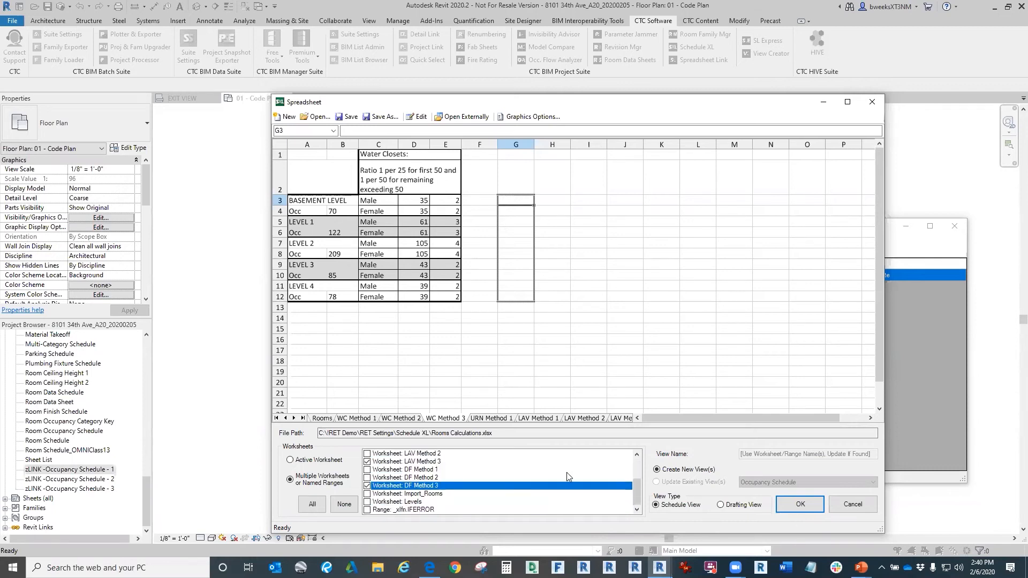
Step: Try to create the linked schedule views without saving the workbook's changes
{"action": "left_click", "coordinate": [790, 505]}
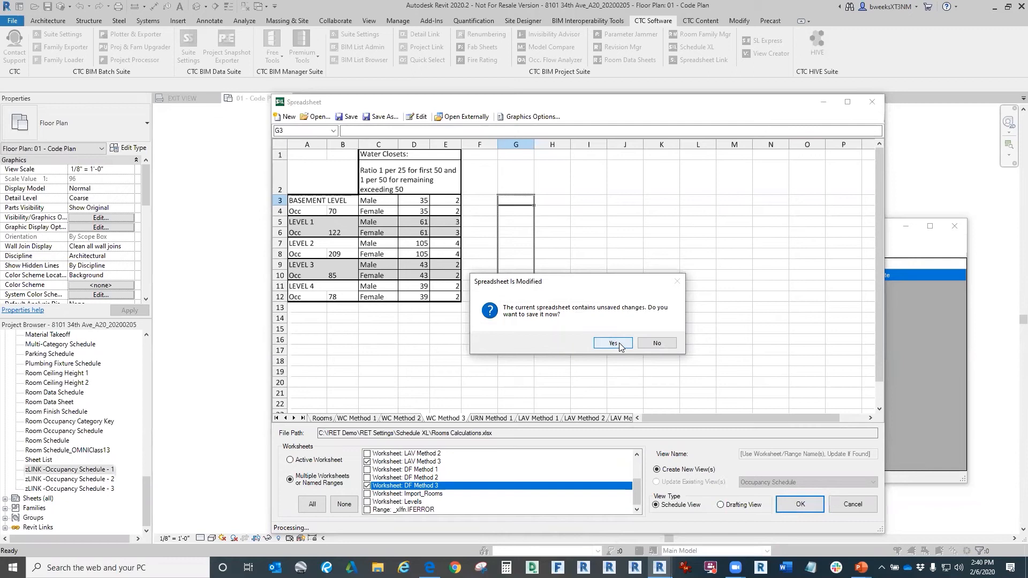
{"action": "left_click", "coordinate": [651, 342]}
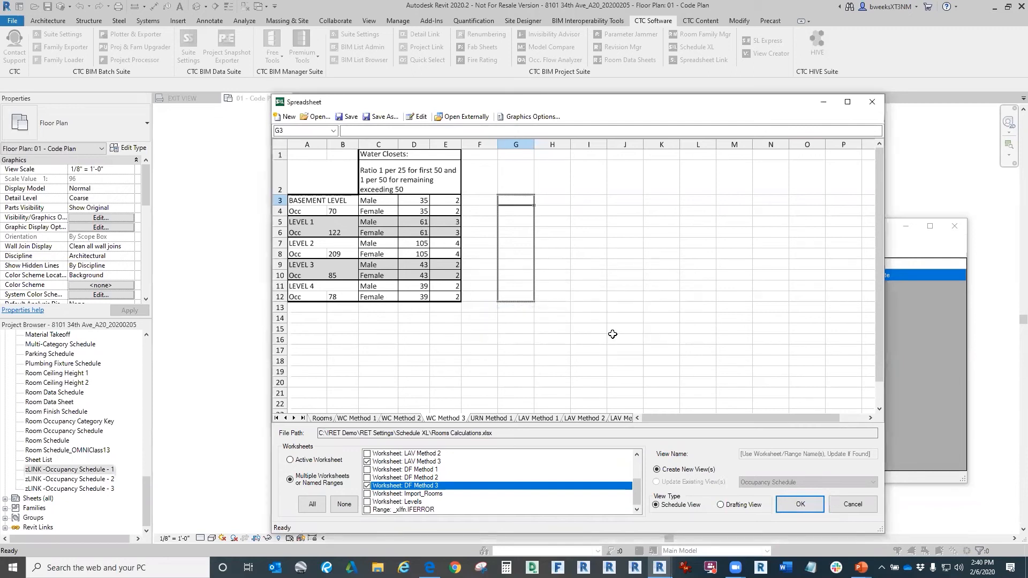
{"action": "left_click", "coordinate": [800, 508]}
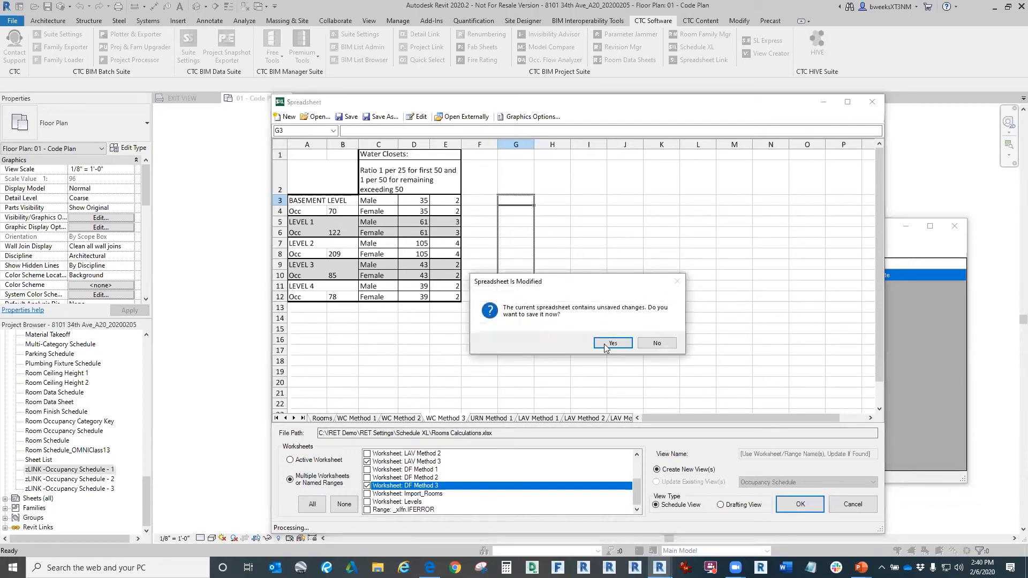
{"action": "left_click", "coordinate": [656, 343]}
Step: Create the linked schedule views from the chosen worksheets, saving the workbook's changes, and close Schedule XL
{"action": "left_click", "coordinate": [787, 511]}
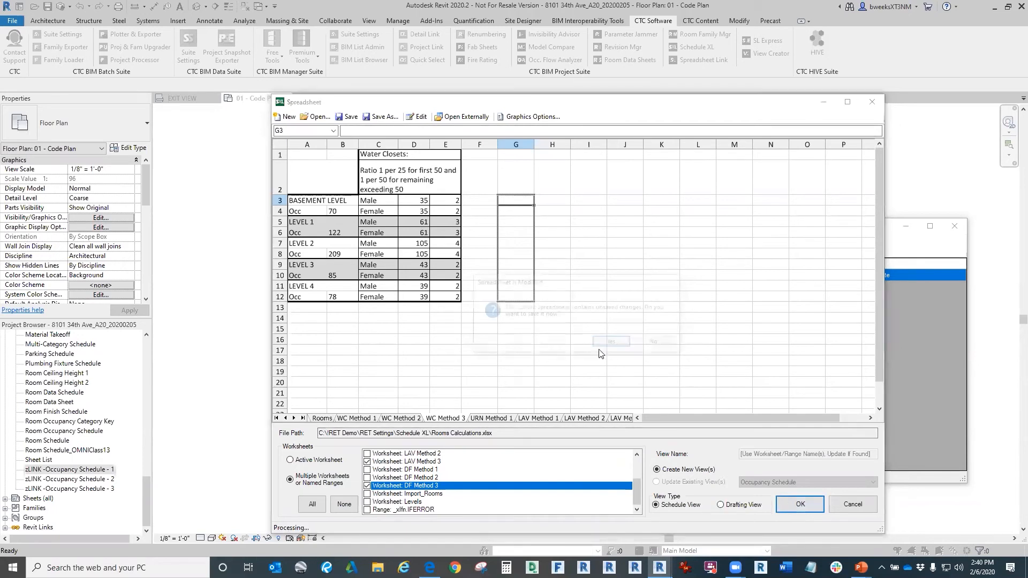
{"action": "left_click", "coordinate": [611, 346]}
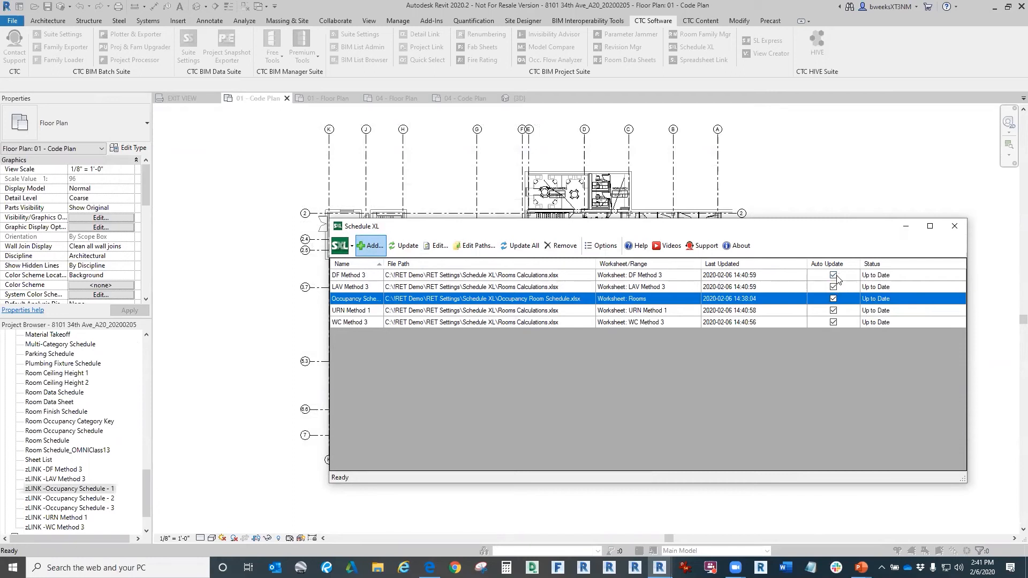
{"action": "left_click", "coordinate": [955, 226]}
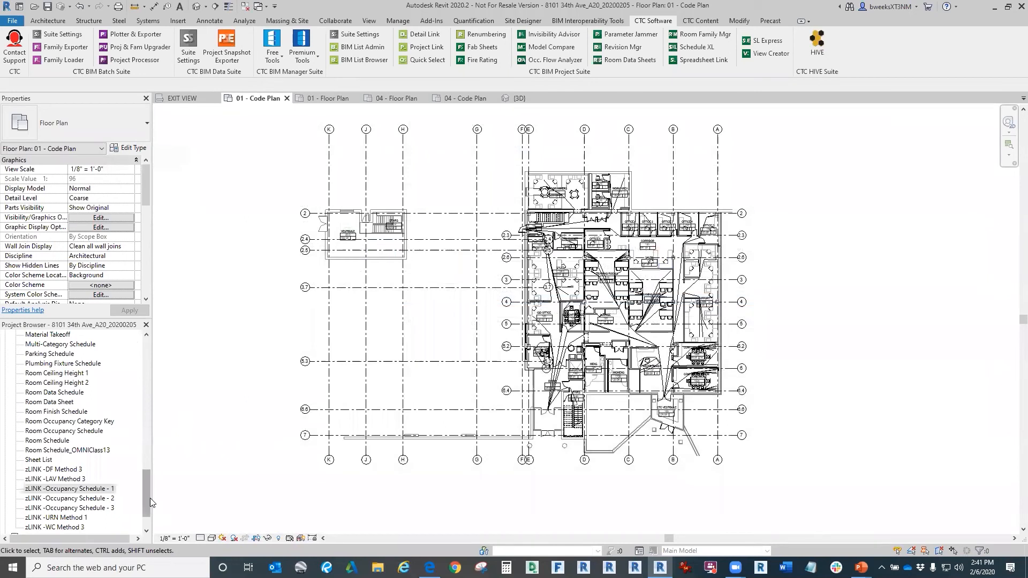
Step: Review the zLINK -DF Method 3 and zLINK -LAV Method 3 schedules, then close both views
{"action": "left_click_drag", "start_coordinate": [147, 497], "coordinate": [142, 510]}
{"action": "left_click", "coordinate": [83, 453]}
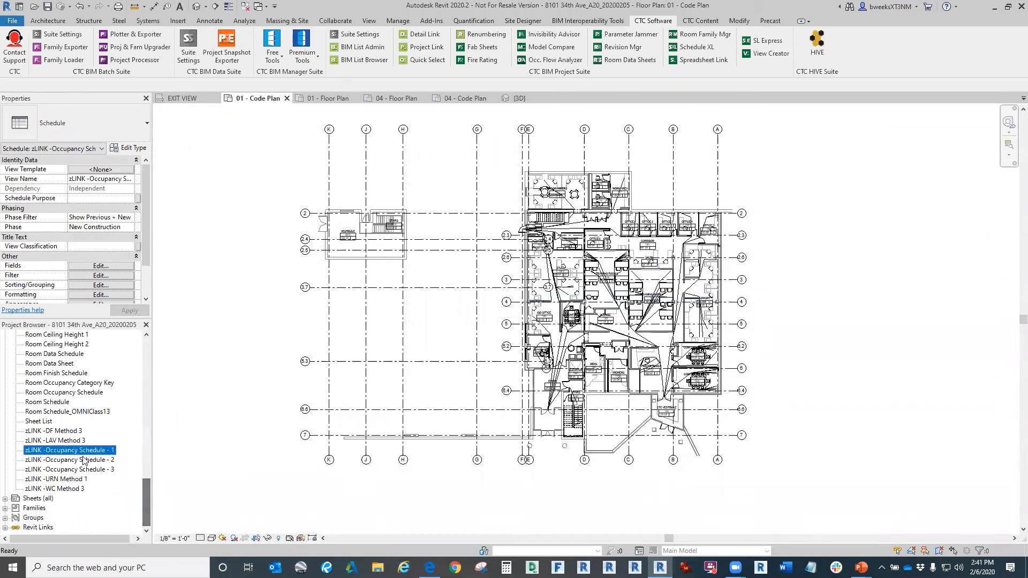
{"action": "left_click", "coordinate": [68, 431]}
{"action": "double_click", "coordinate": [67, 431]}
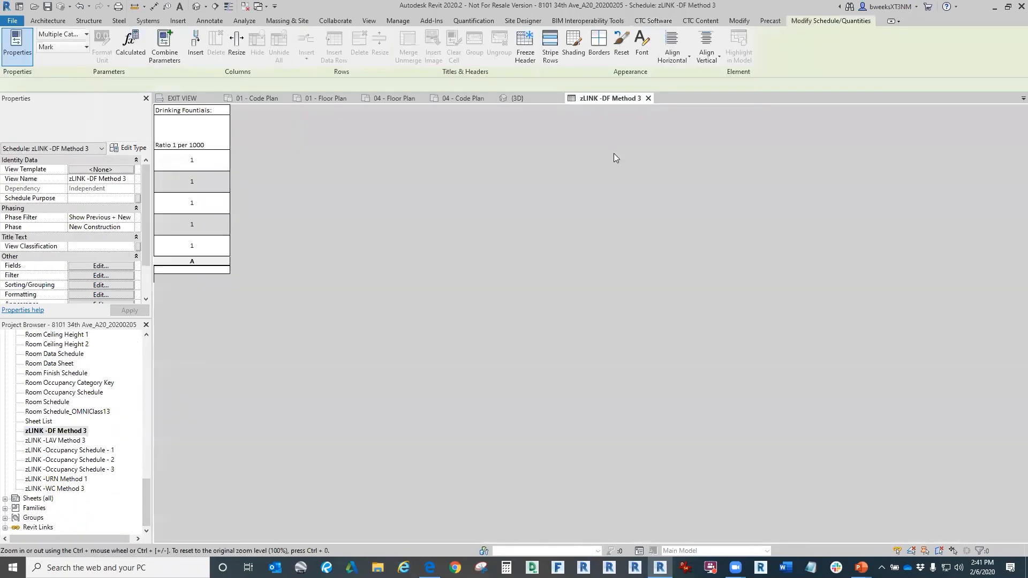
{"action": "double_click", "coordinate": [56, 441]}
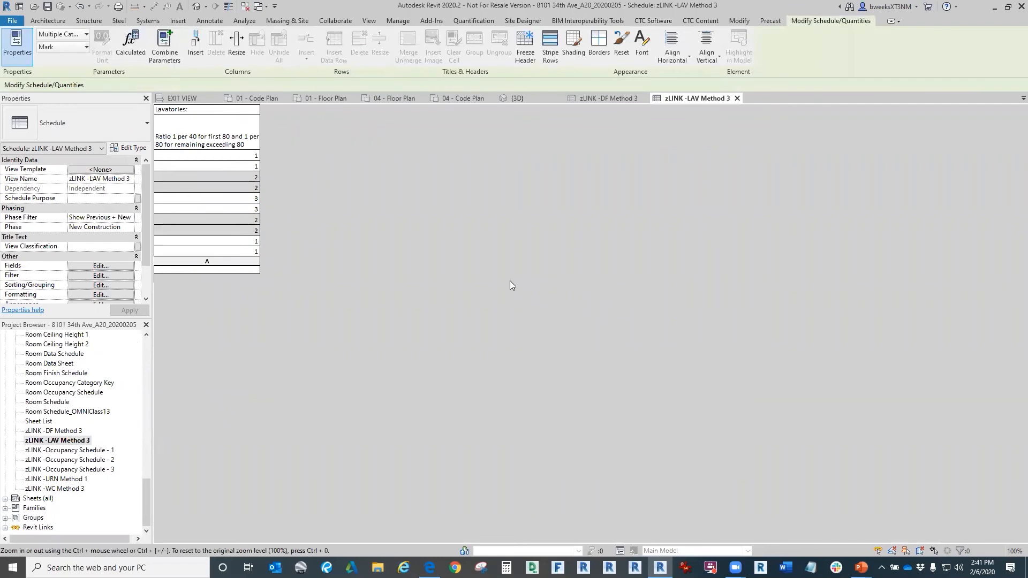
{"action": "left_click", "coordinate": [737, 98]}
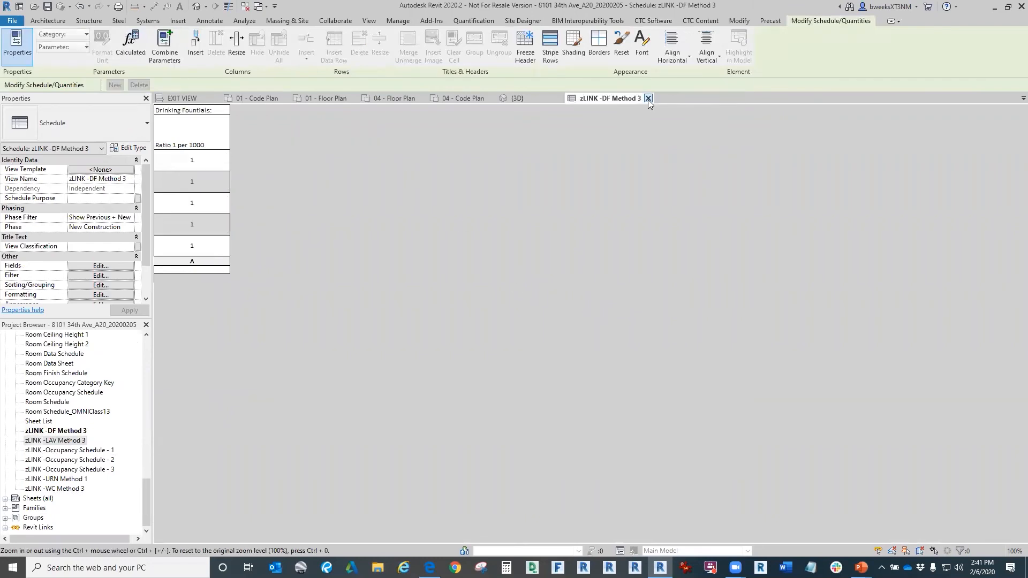
{"action": "left_click", "coordinate": [682, 98]}
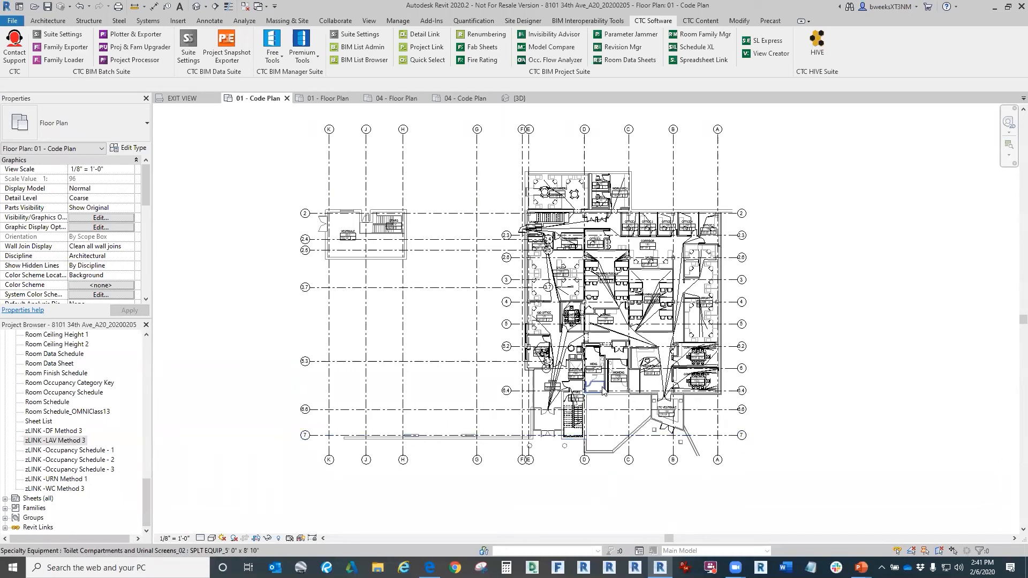
Step: Find the G001 - CODE SHEET sheet among the project's sheets and open it
{"action": "left_click", "coordinate": [4, 499]}
{"action": "scroll", "coordinate": [104, 455], "scroll_direction": "down", "scroll_amount": 6}
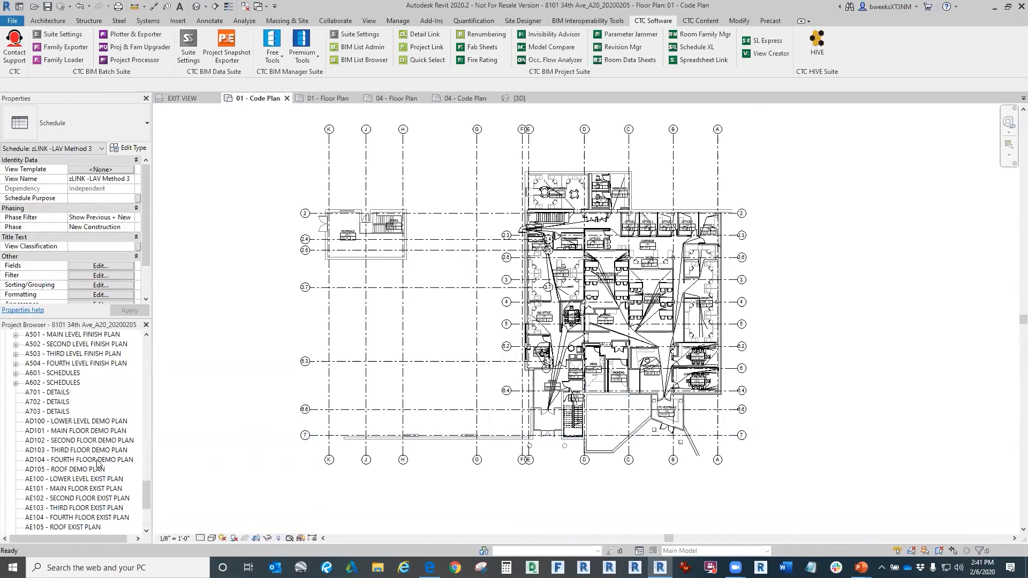
{"action": "double_click", "coordinate": [71, 421]}
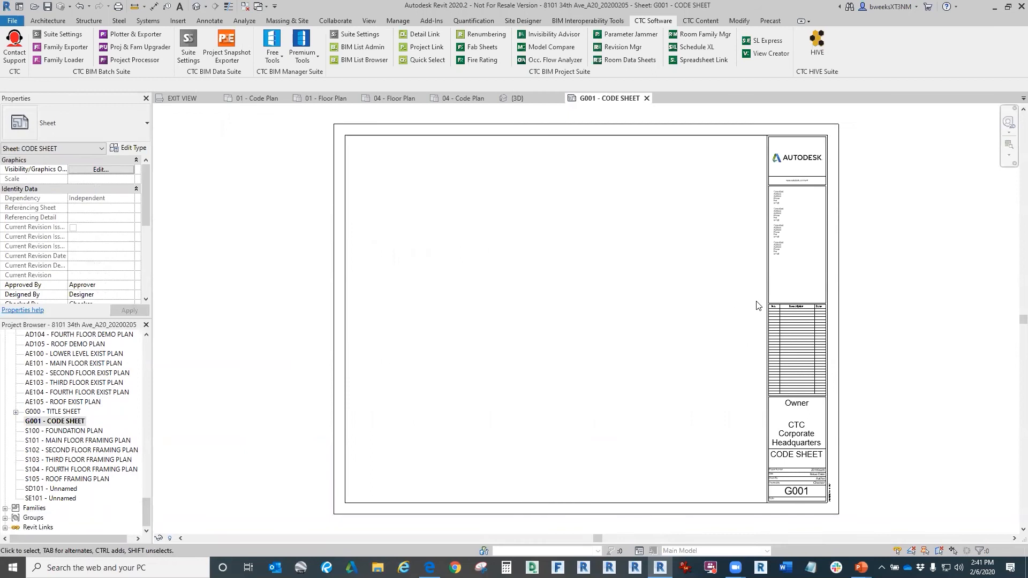
Step: Place the 01 - Code Plan view in the lower-right part of the code sheet, beside the title block
{"action": "left_click_drag", "start_coordinate": [146, 513], "coordinate": [153, 339]}
{"action": "left_click", "coordinate": [96, 402]}
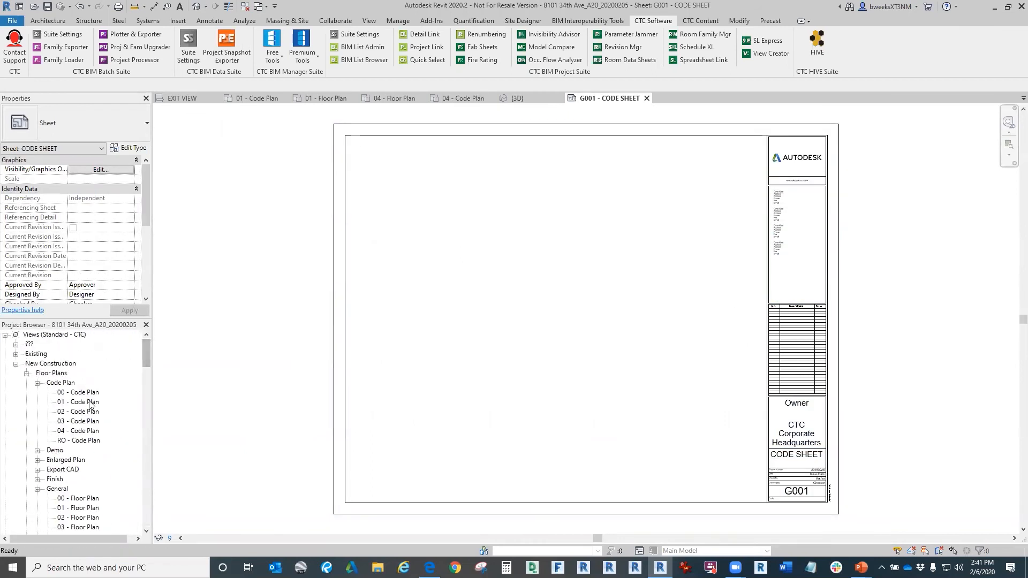
{"action": "left_click_drag", "start_coordinate": [591, 349], "coordinate": [592, 348]}
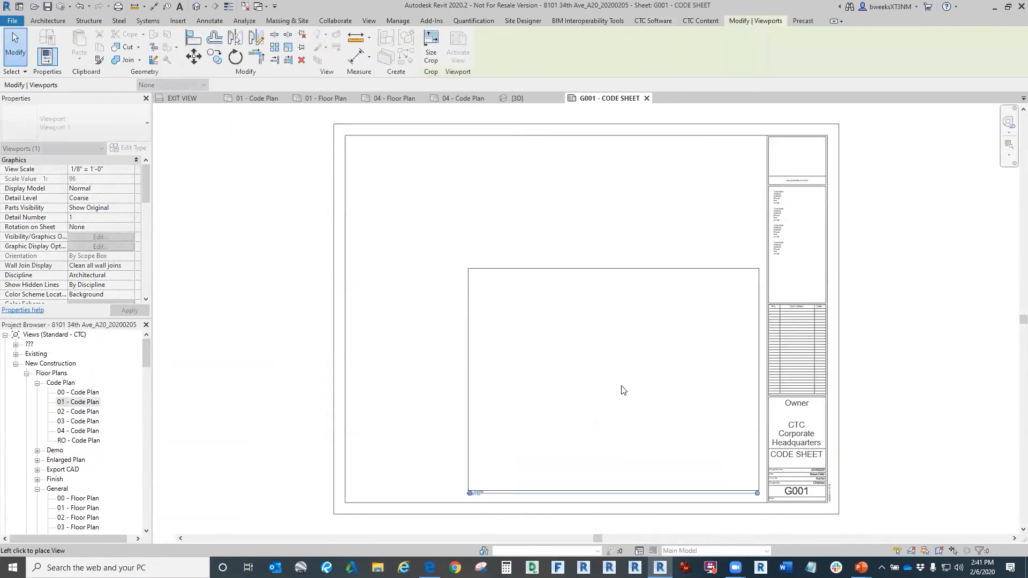
{"action": "left_click", "coordinate": [923, 348]}
{"action": "key", "text": "Escape"}
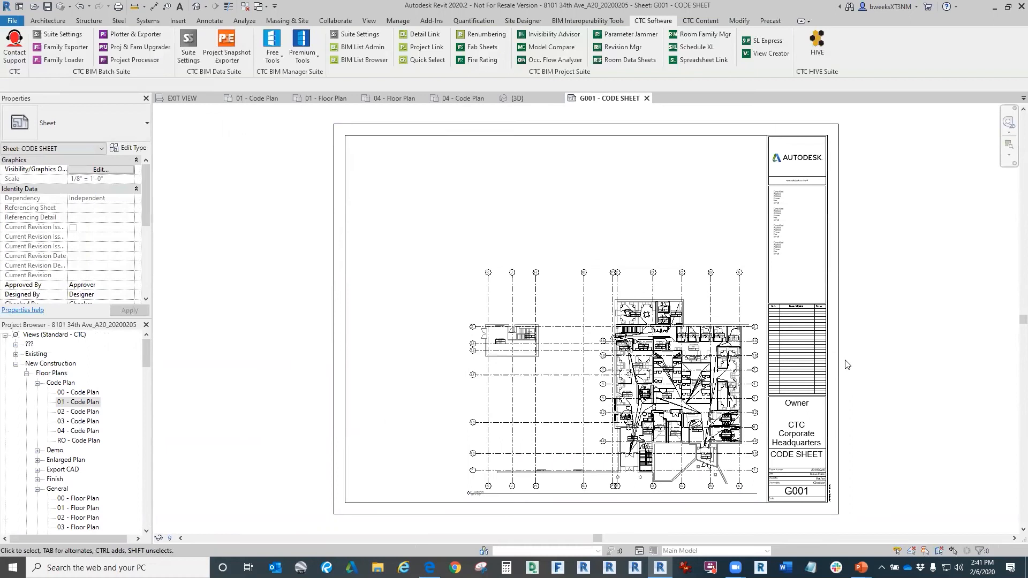
Step: Place the zLINK -Occupancy Schedule - 1 schedule in the upper-left corner of the code sheet
{"action": "left_click_drag", "start_coordinate": [143, 359], "coordinate": [144, 431]}
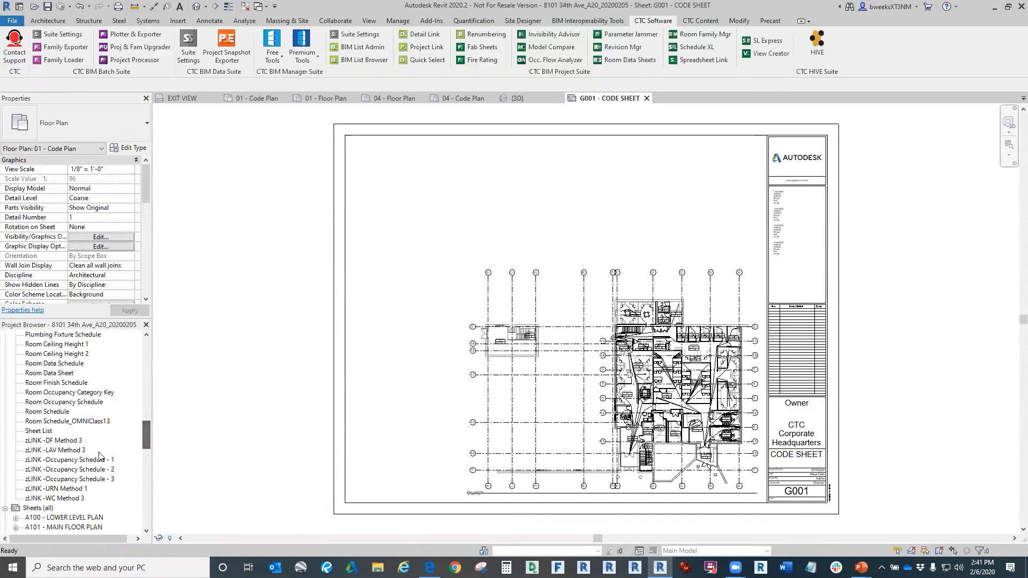
{"action": "left_click_drag", "start_coordinate": [93, 461], "coordinate": [503, 228]}
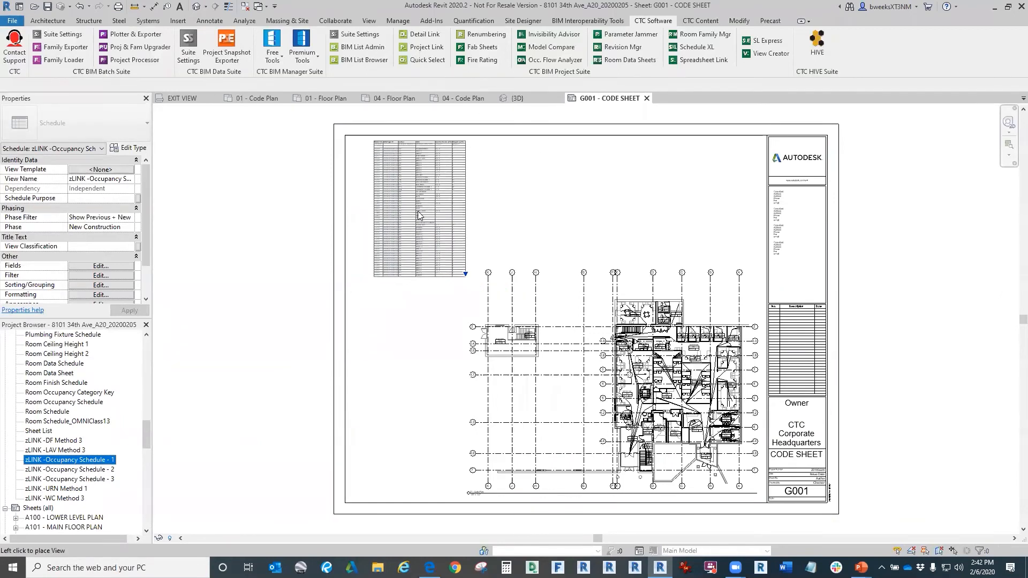
{"action": "left_click", "coordinate": [426, 219]}
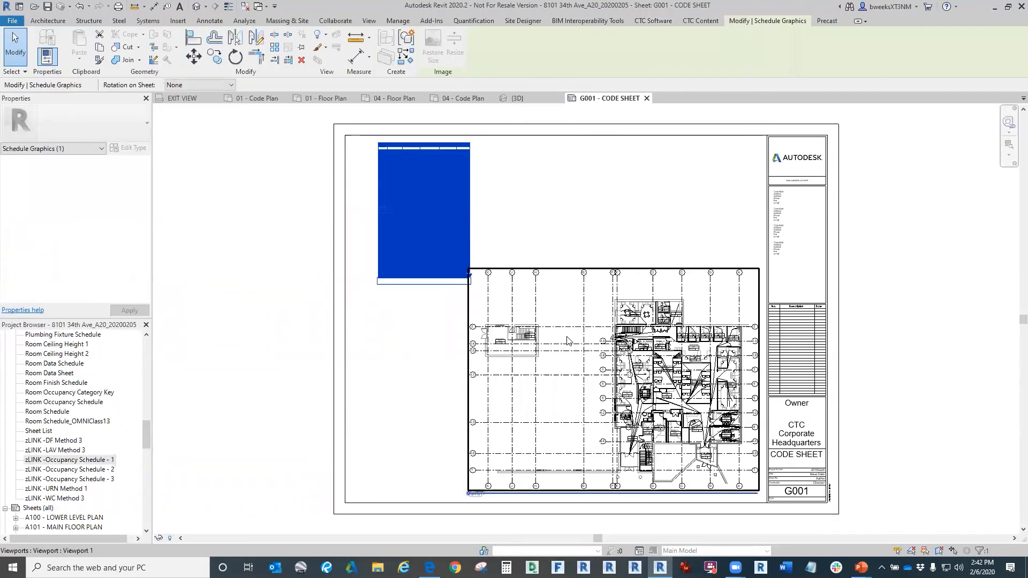
{"action": "left_click", "coordinate": [391, 345]}
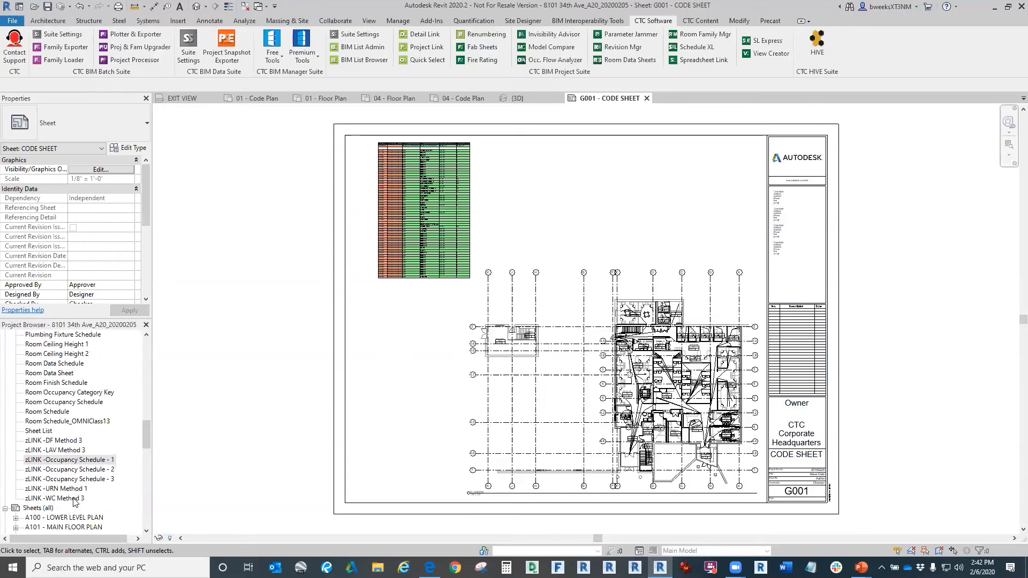
Step: Place the zLINK -WC Method 3 schedule on the code sheet, in the open area above the code plan
{"action": "left_click_drag", "start_coordinate": [74, 499], "coordinate": [548, 285]}
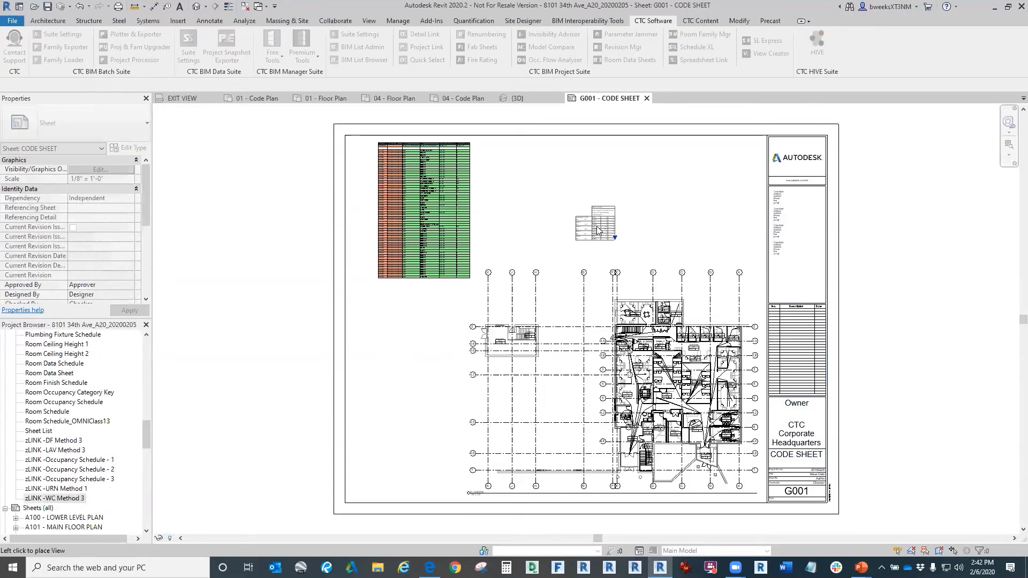
{"action": "left_click", "coordinate": [658, 244]}
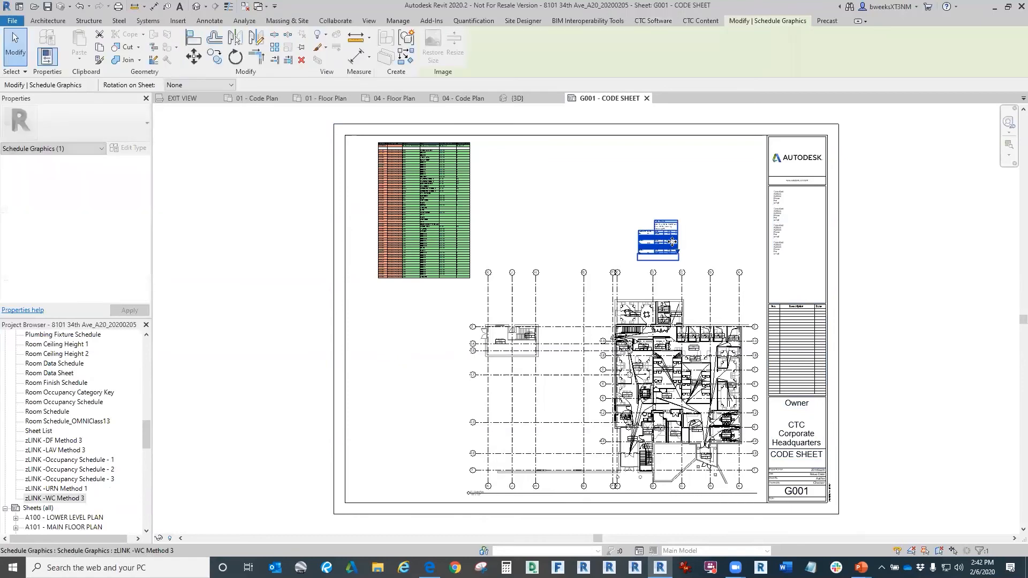
{"action": "scroll", "coordinate": [664, 244], "scroll_direction": "up", "scroll_amount": 5}
{"action": "scroll", "coordinate": [608, 234], "scroll_direction": "down", "scroll_amount": 3}
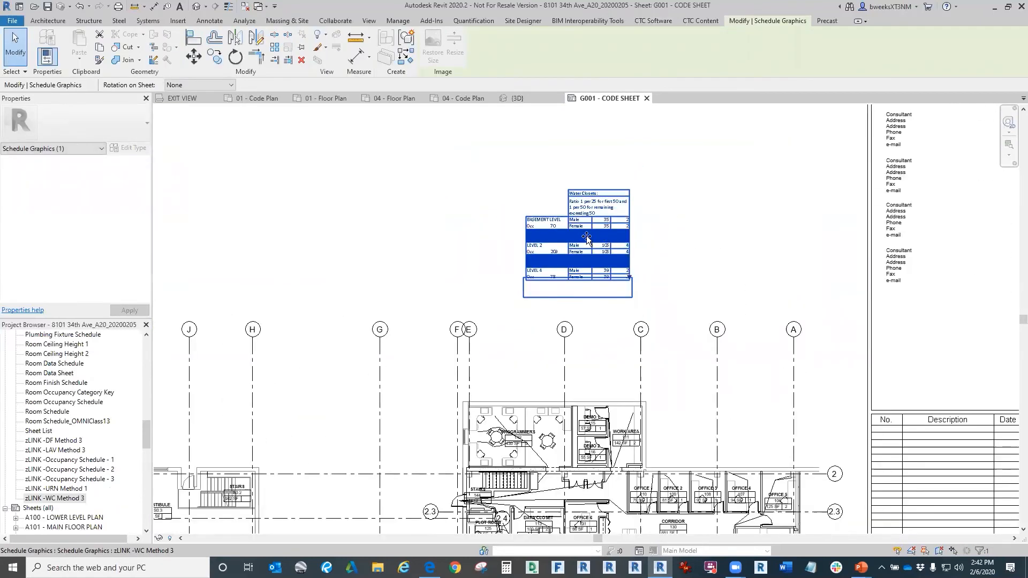
{"action": "key", "text": "Escape"}
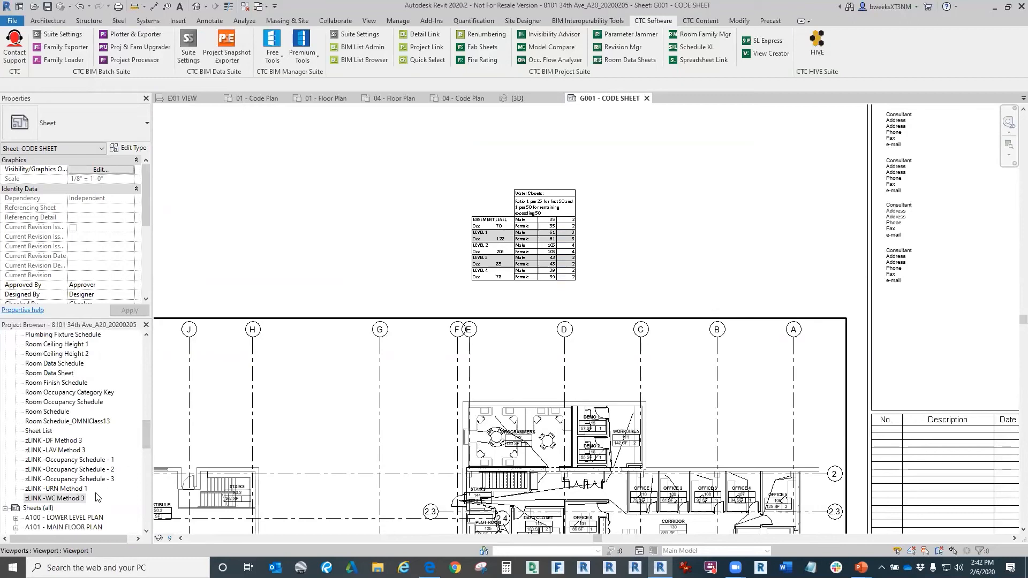
Step: Place the zLINK -URN Method 1 schedule flush against the right edge of the water closets table
{"action": "left_click", "coordinate": [59, 489]}
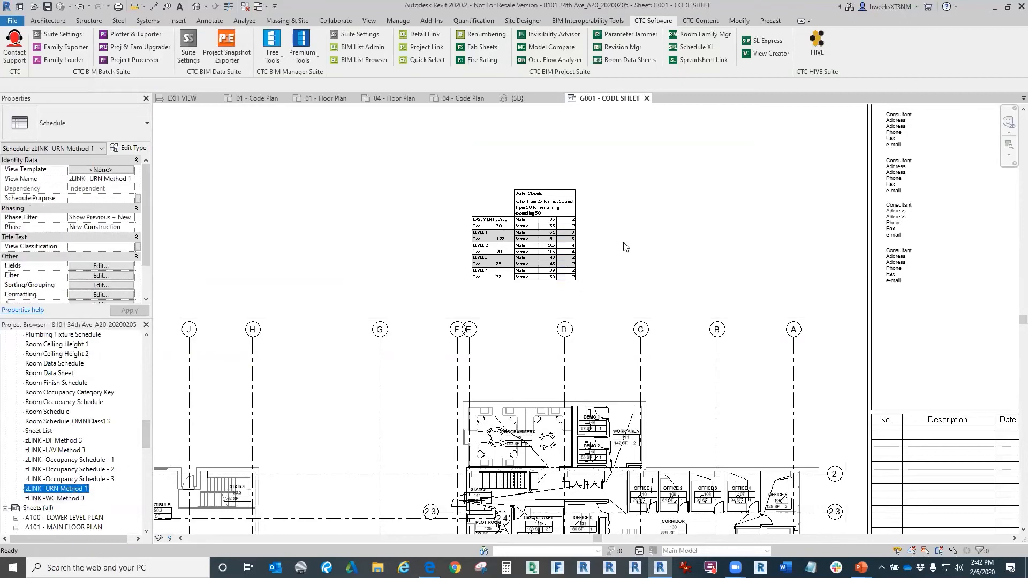
{"action": "left_click_drag", "start_coordinate": [59, 489], "coordinate": [603, 247]}
{"action": "left_click", "coordinate": [597, 248]}
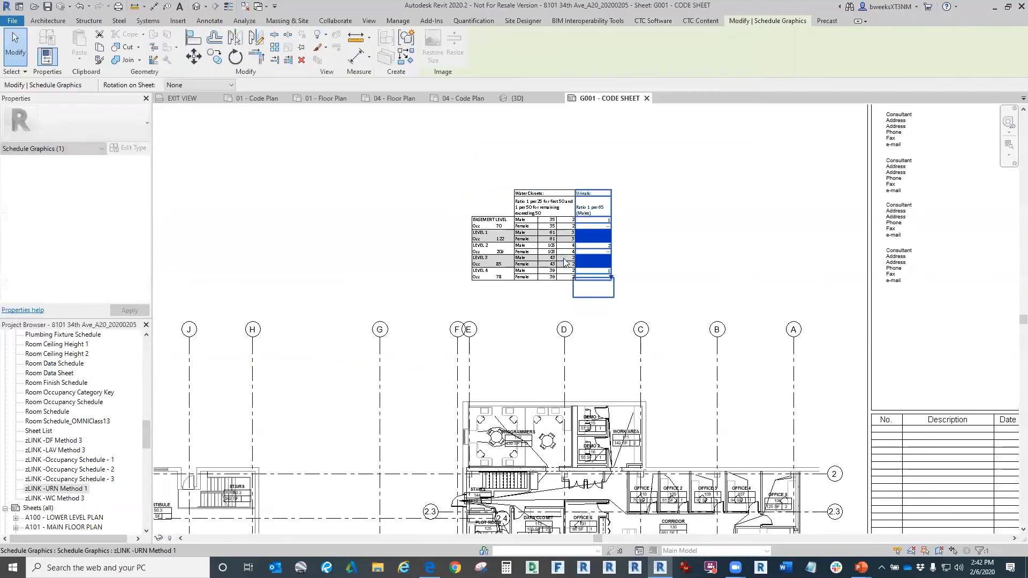
{"action": "key", "text": "Escape"}
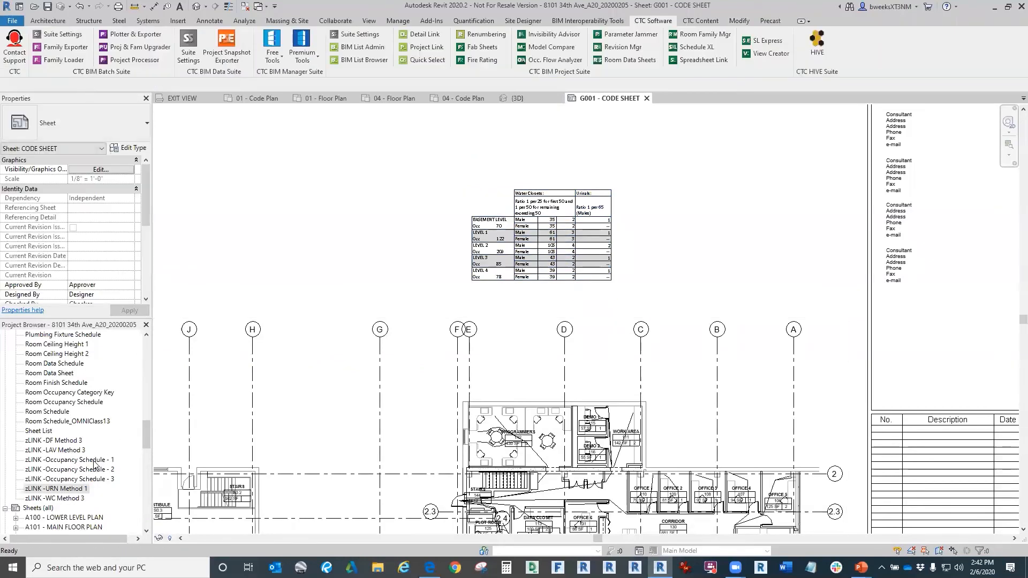
Step: Place the zLINK -LAV Method 3 schedule flush against the right edge of the urinals column
{"action": "left_click_drag", "start_coordinate": [79, 452], "coordinate": [647, 247]}
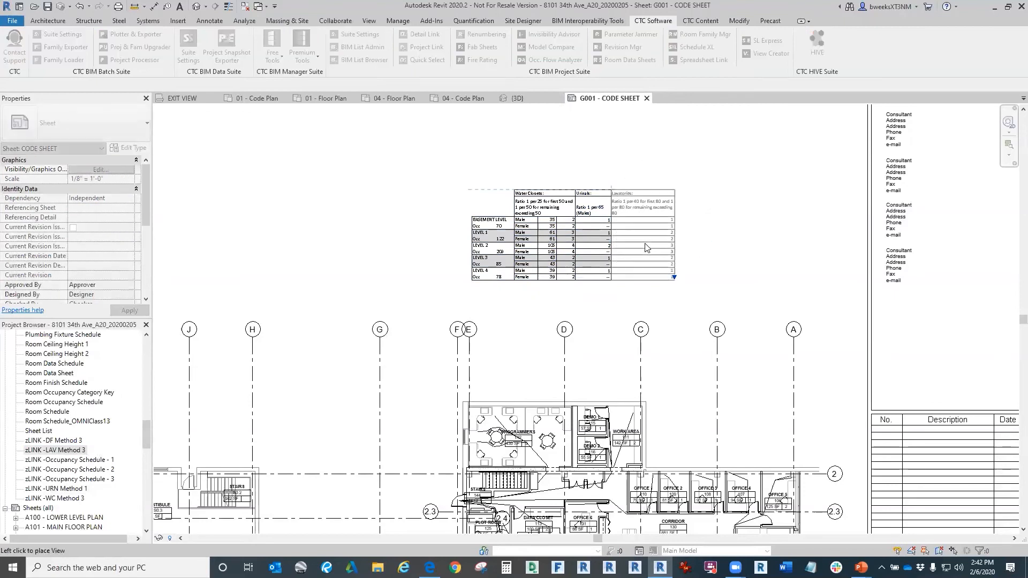
{"action": "left_click", "coordinate": [646, 248]}
{"action": "key", "text": "Escape"}
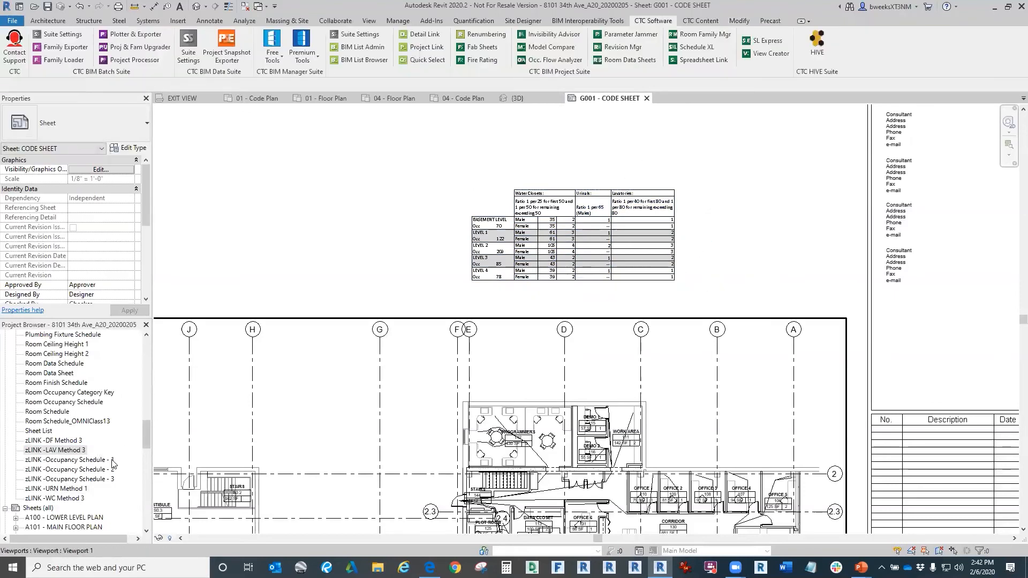
Step: Place the zLINK -DF Method 3 schedule flush against the right edge of the lavatories column
{"action": "left_click_drag", "start_coordinate": [72, 442], "coordinate": [696, 249]}
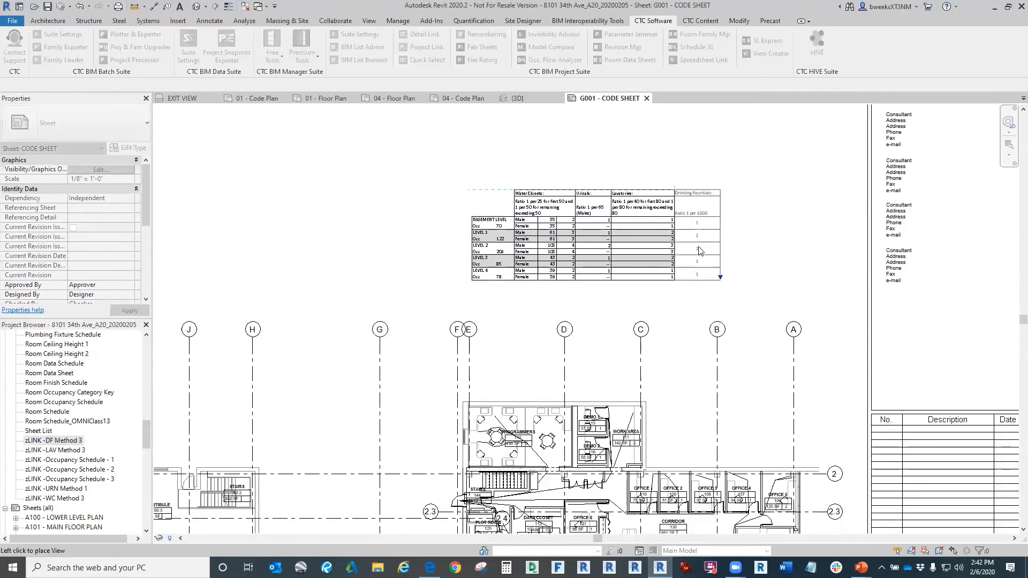
{"action": "left_click", "coordinate": [698, 251]}
{"action": "key", "text": "Escape"}
{"action": "scroll", "coordinate": [654, 280], "scroll_direction": "up", "scroll_amount": 3}
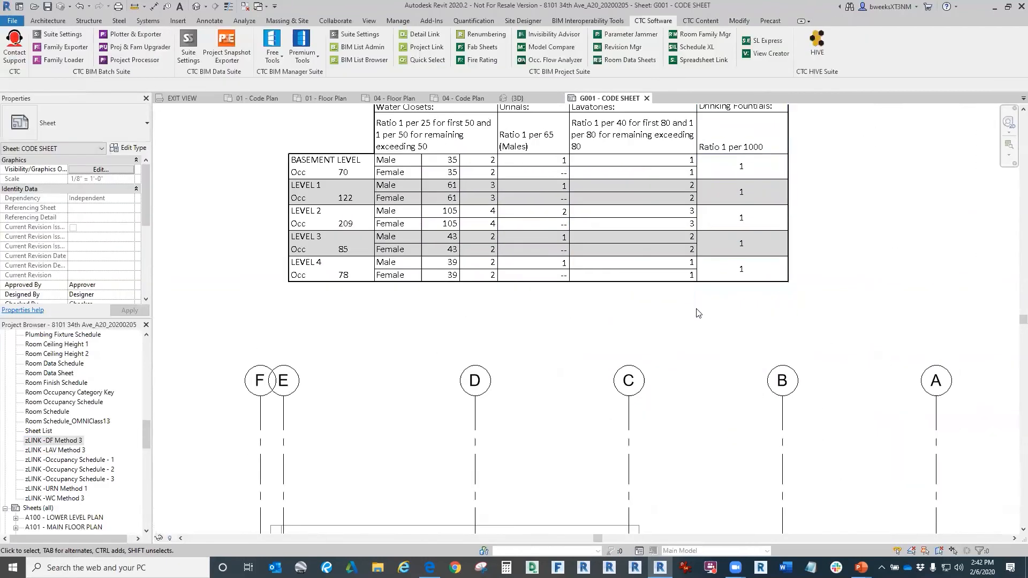
{"action": "middle_click_drag", "start_coordinate": [697, 313], "coordinate": [695, 364]}
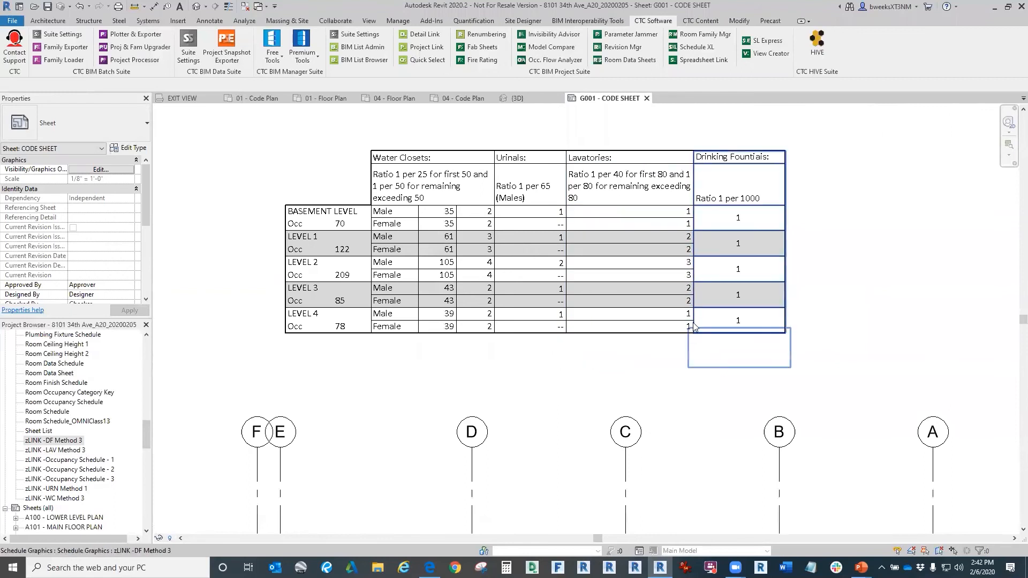
Step: Inspect the room tags in the placed code plan and open the Occupant Load Calculations settings in Occupant Flow Analyzer
{"action": "scroll", "coordinate": [695, 310], "scroll_direction": "down", "scroll_amount": 5}
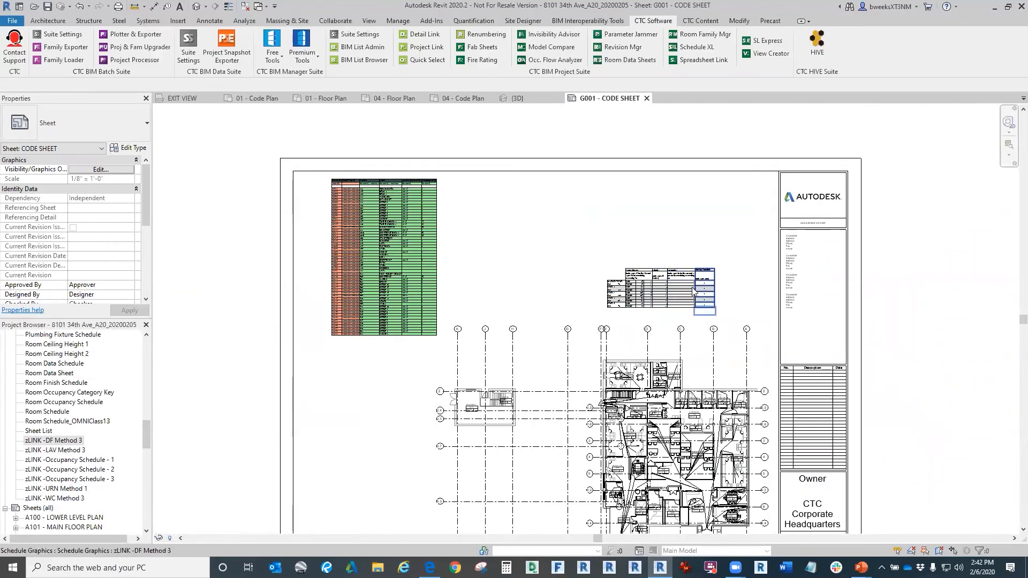
{"action": "scroll", "coordinate": [739, 488], "scroll_direction": "up", "scroll_amount": 8}
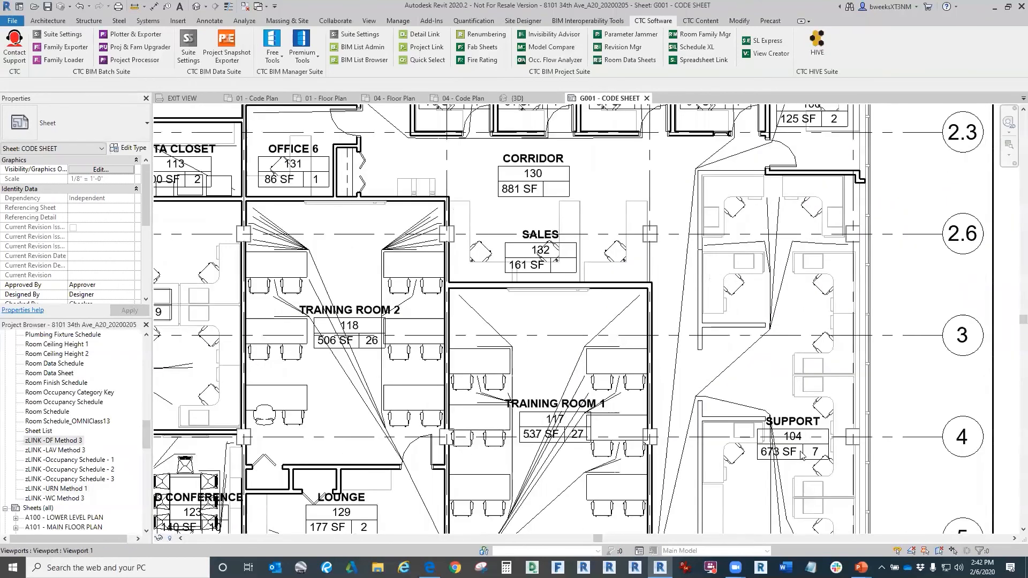
{"action": "scroll", "coordinate": [664, 319], "scroll_direction": "down", "scroll_amount": 5}
{"action": "scroll", "coordinate": [663, 319], "scroll_direction": "up", "scroll_amount": 3}
{"action": "scroll", "coordinate": [663, 318], "scroll_direction": "up", "scroll_amount": 3}
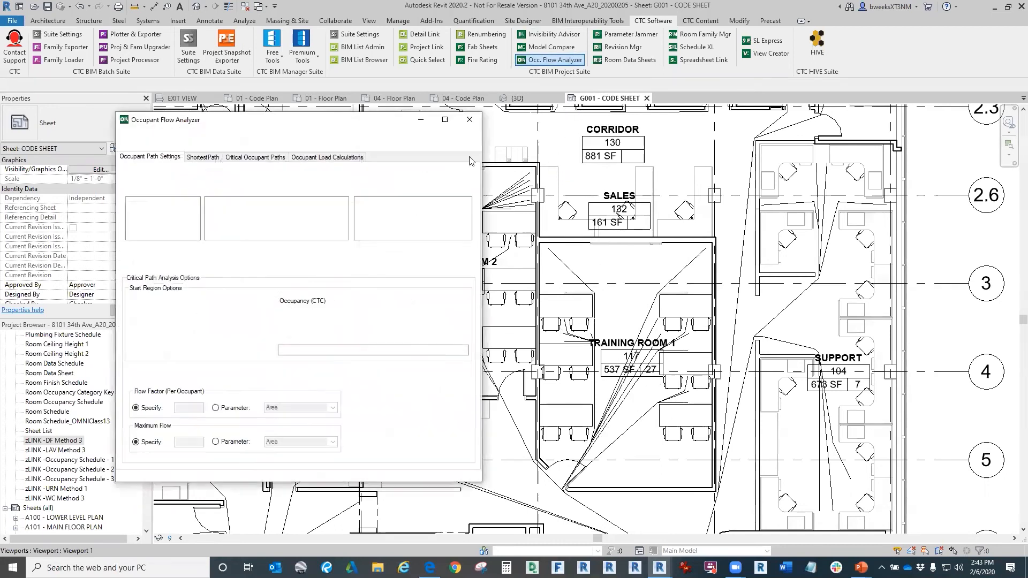
{"action": "left_click", "coordinate": [367, 181]}
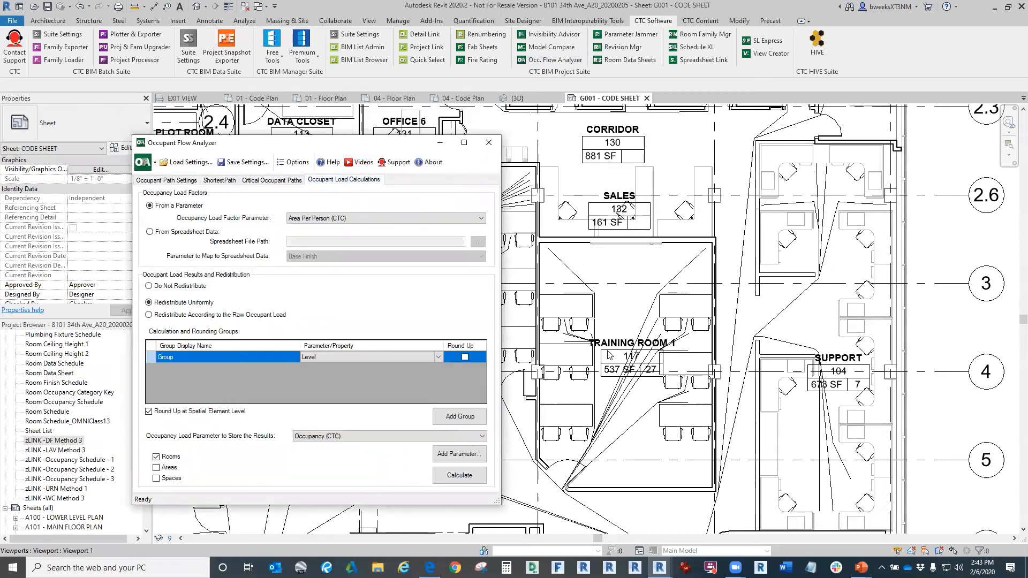
Step: Review the code plan and the combined plumbing fixture table, close Occupant Flow Analyzer, and show the whole code sheet
{"action": "left_click", "coordinate": [607, 402]}
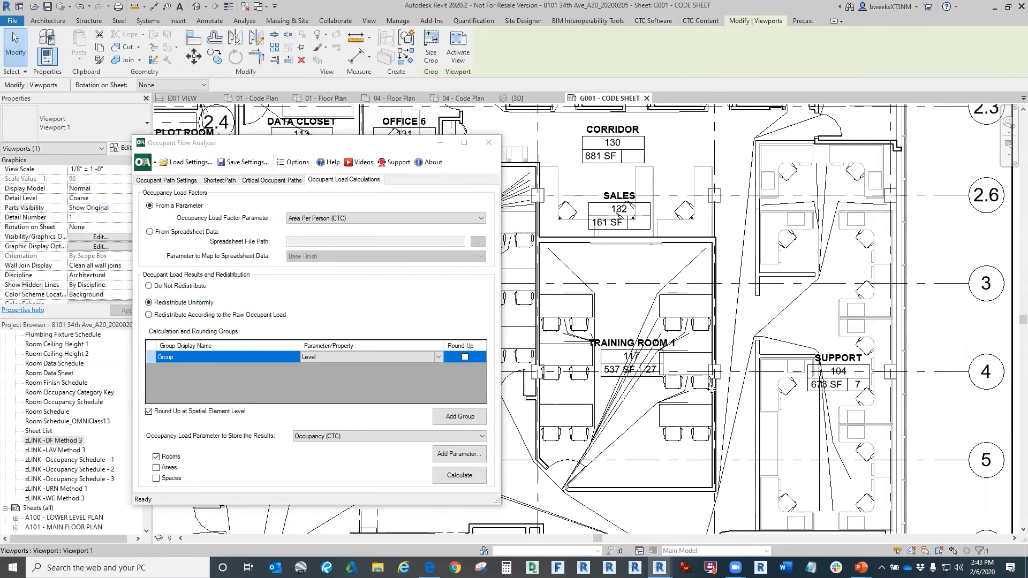
{"action": "scroll", "coordinate": [707, 389], "scroll_direction": "down", "scroll_amount": 5}
{"action": "scroll", "coordinate": [692, 366], "scroll_direction": "up", "scroll_amount": 1}
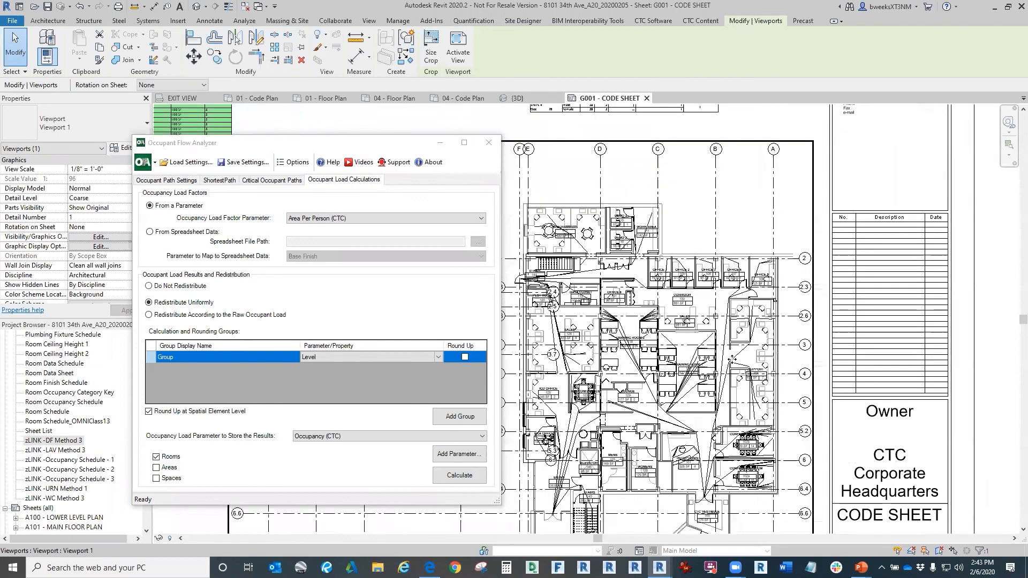
{"action": "scroll", "coordinate": [723, 266], "scroll_direction": "down", "scroll_amount": 3}
{"action": "scroll", "coordinate": [645, 305], "scroll_direction": "up", "scroll_amount": 6}
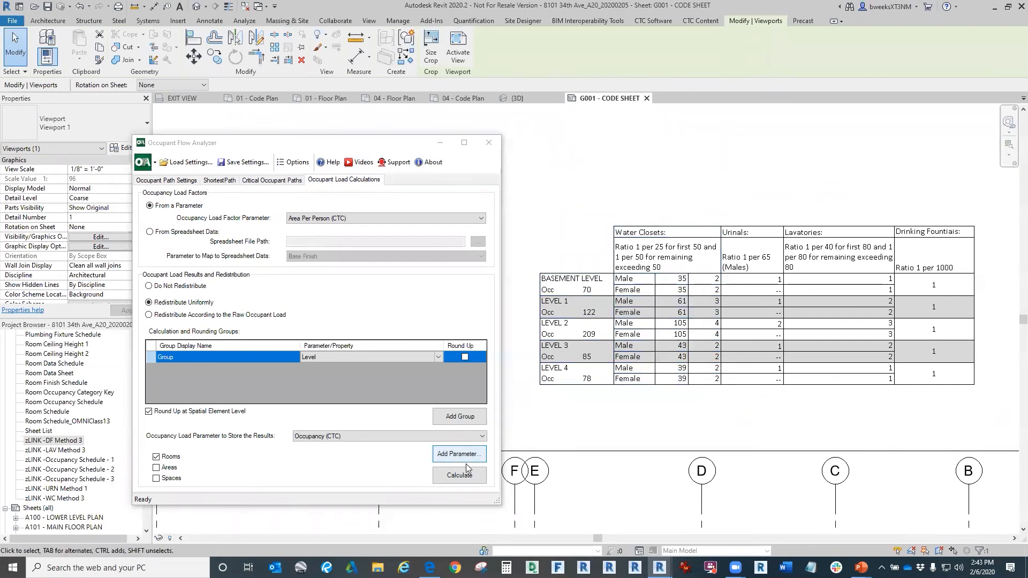
{"action": "left_click", "coordinate": [488, 143]}
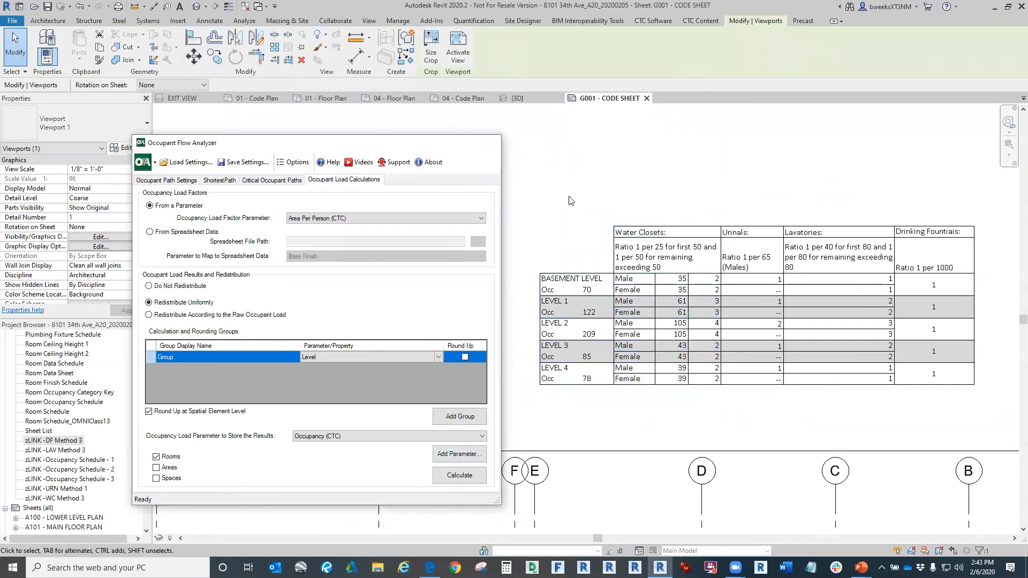
{"action": "scroll", "coordinate": [696, 225], "scroll_direction": "down", "scroll_amount": 6}
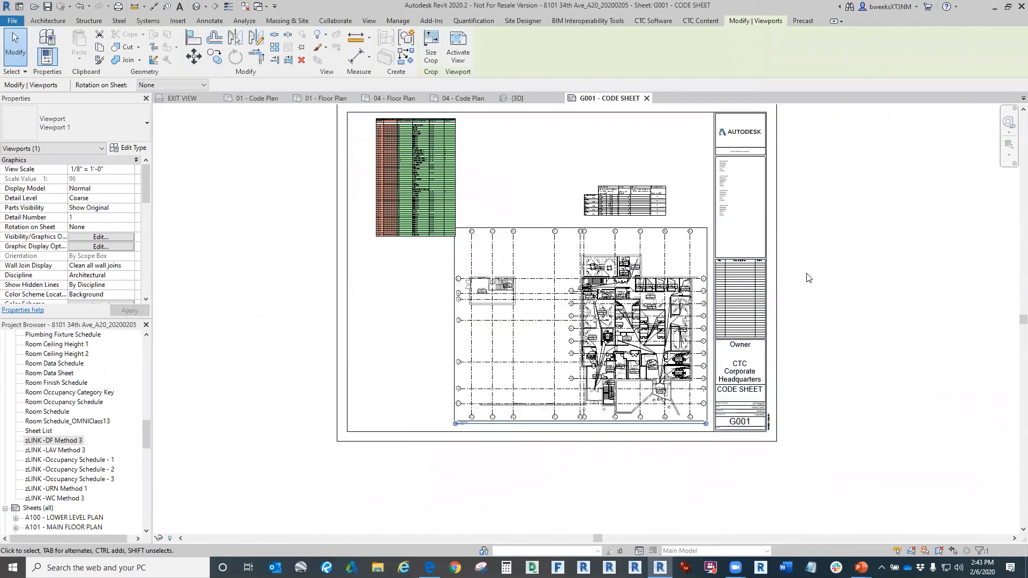
{"action": "left_click", "coordinate": [808, 278]}
{"action": "key", "text": "z"}
{"action": "key", "text": "e"}
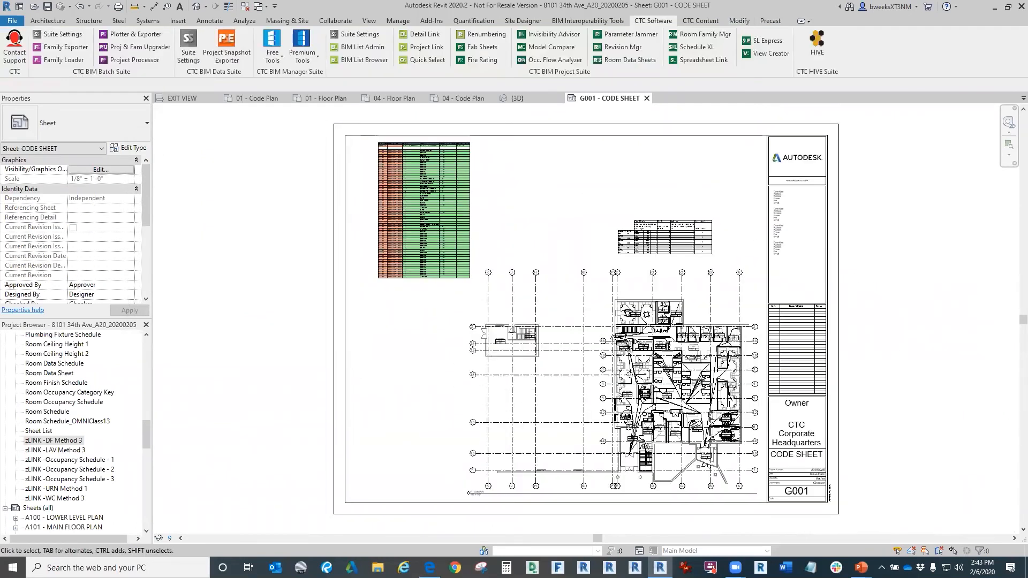
Step: Switch to the presentation slideshow and advance to the QUESTIONS? slide
{"action": "key", "text": "alt+Tab"}
{"action": "key", "text": "Tab"}
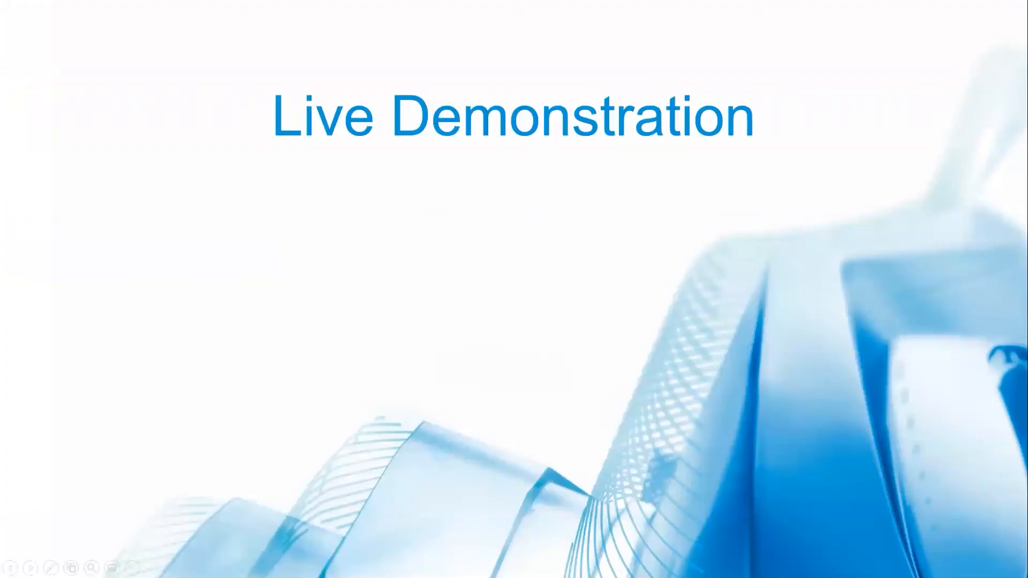
{"action": "key", "text": "Right"}
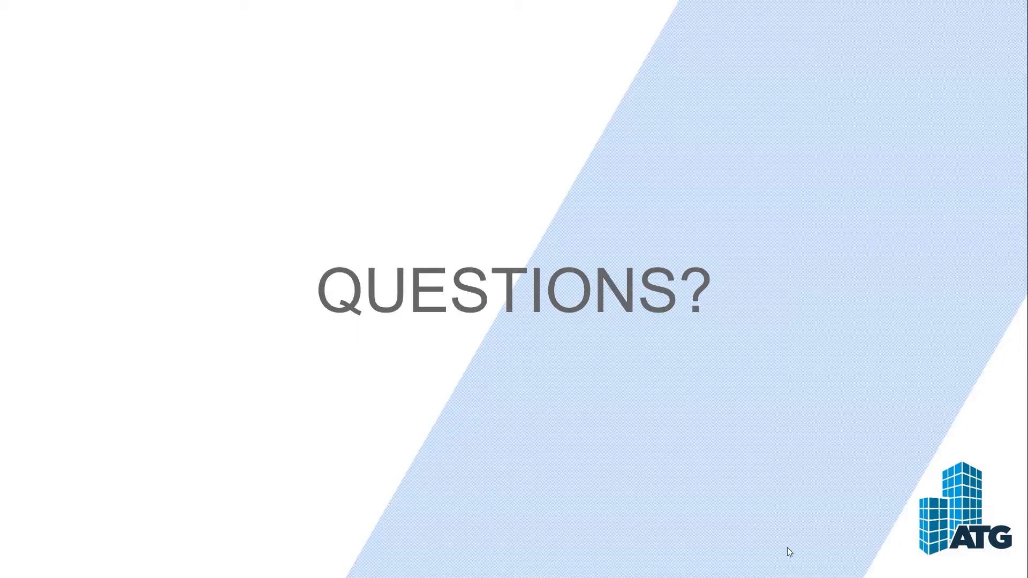
Step: Switch back to Revit and open the 02 - Code Plan floor plan
{"action": "key", "text": "alt+Tab"}
{"action": "key", "text": "alt+Tab"}
{"action": "key", "text": "alt+Tab"}
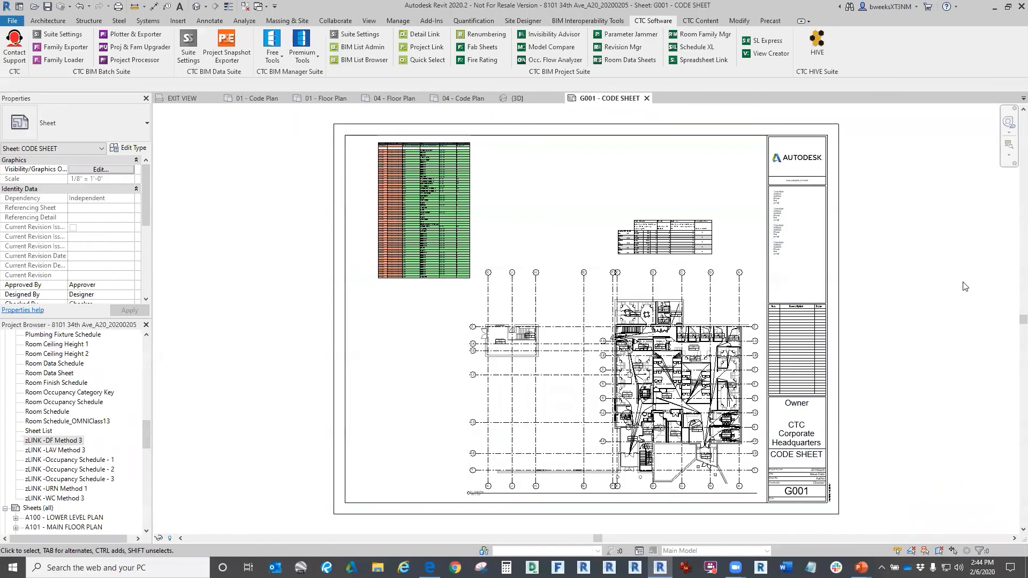
{"action": "scroll", "coordinate": [706, 383], "scroll_direction": "up", "scroll_amount": 2}
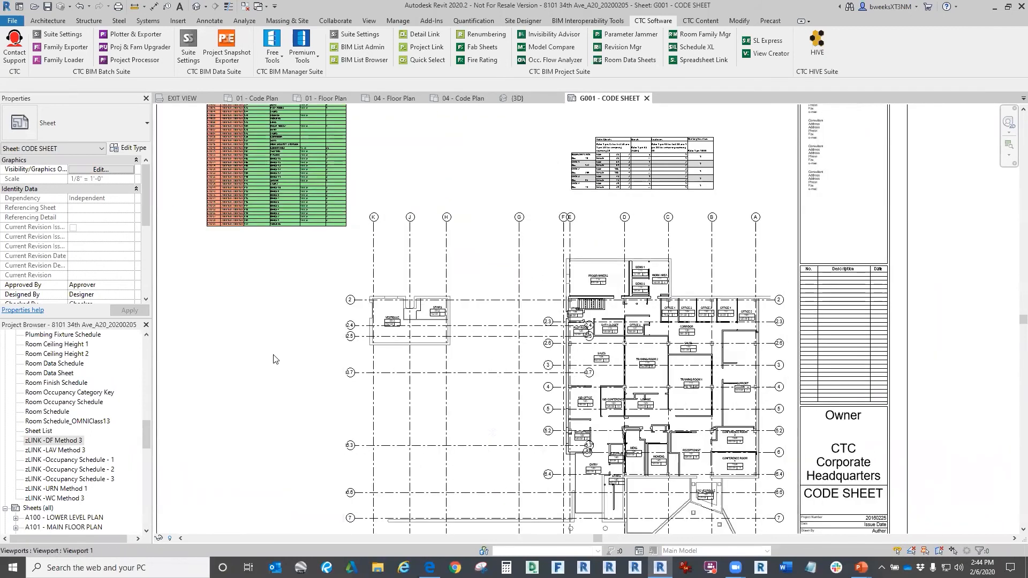
{"action": "left_click_drag", "start_coordinate": [147, 432], "coordinate": [146, 348]}
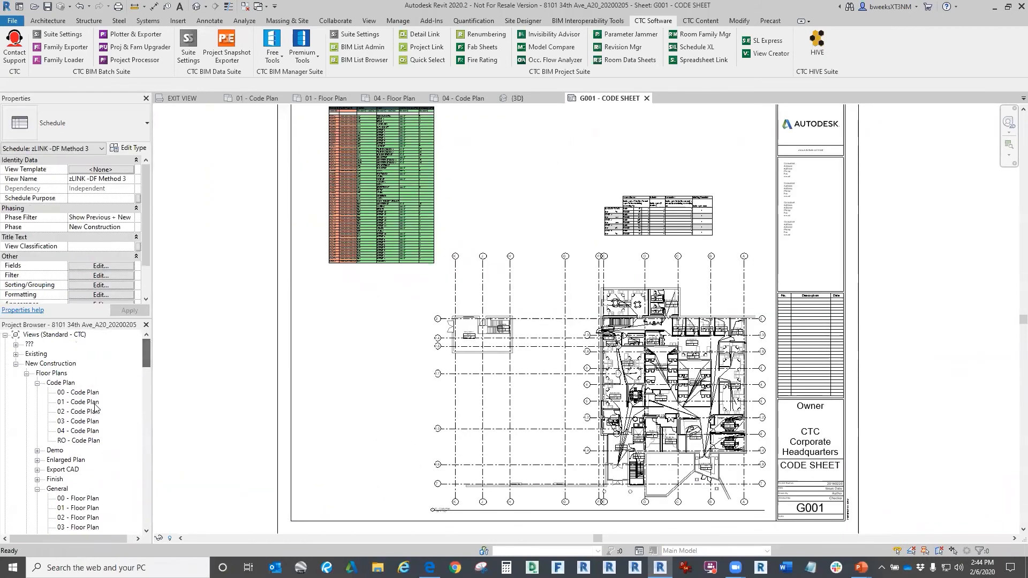
{"action": "left_click", "coordinate": [85, 412]}
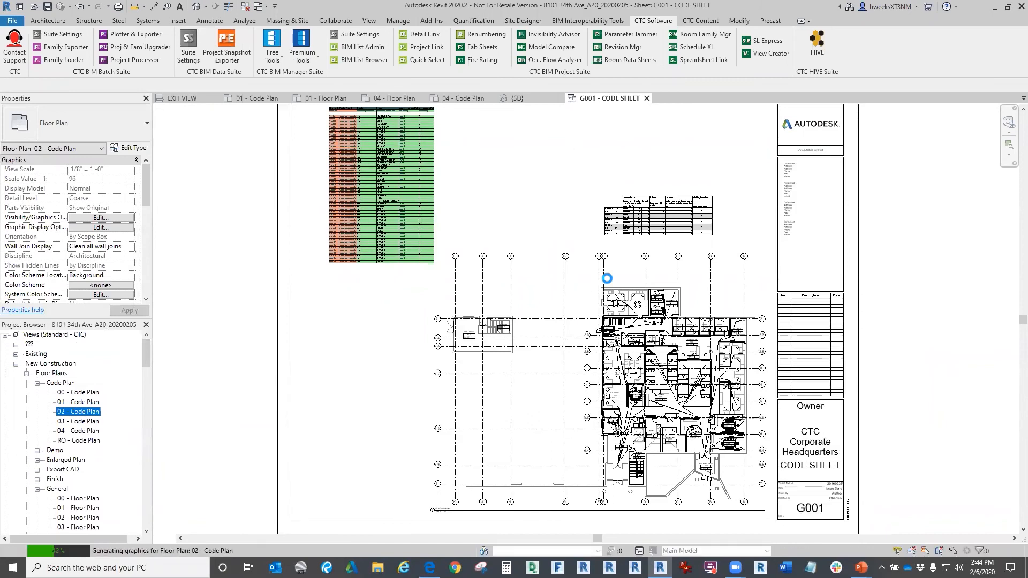
{"action": "scroll", "coordinate": [639, 291], "scroll_direction": "up", "scroll_amount": 2}
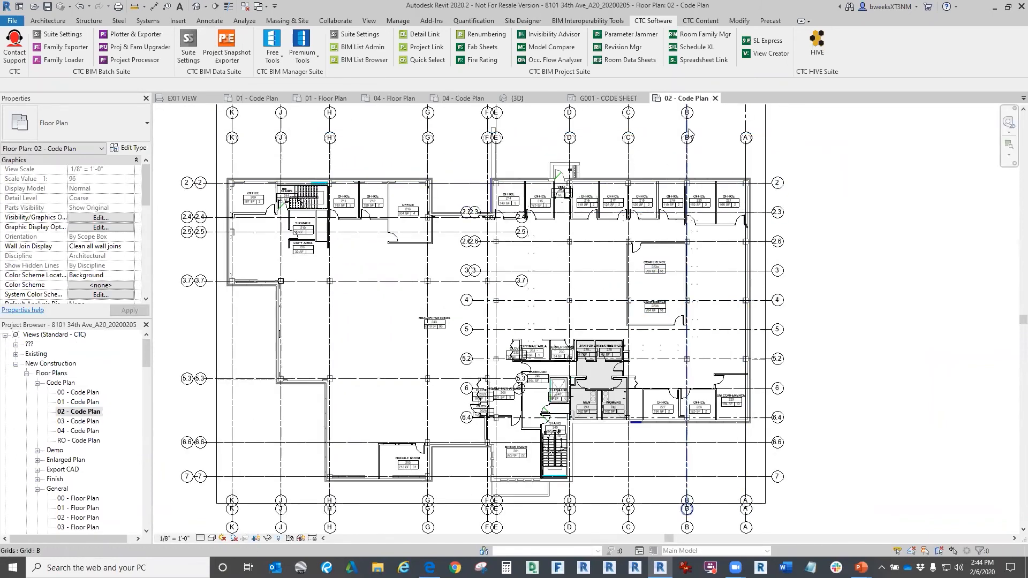
Step: Try to place a Path of Travel line from the upper corner of office 221 to the exterior door of vestibule 234
{"action": "left_click", "coordinate": [243, 19]}
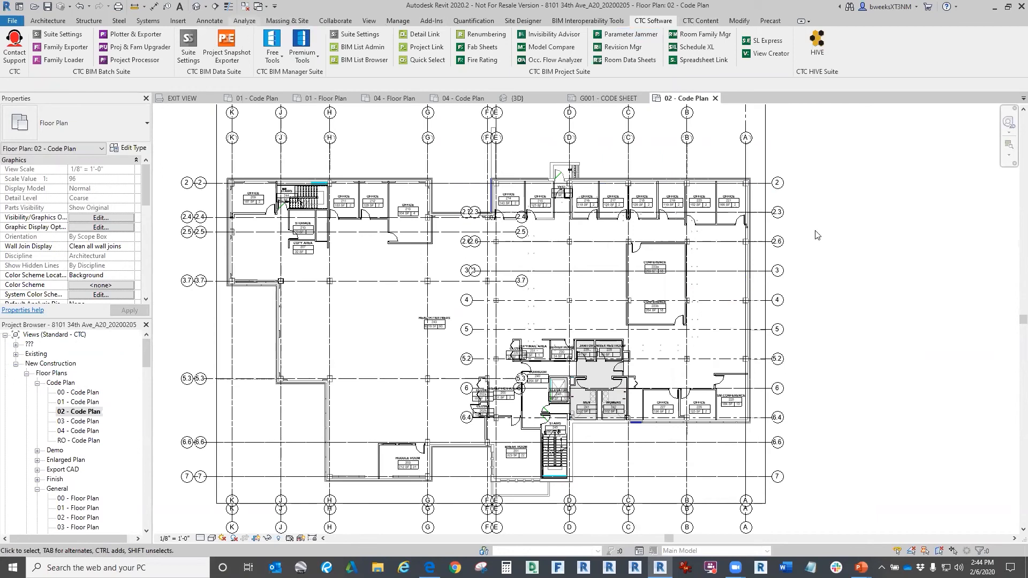
{"action": "left_click", "coordinate": [842, 46]}
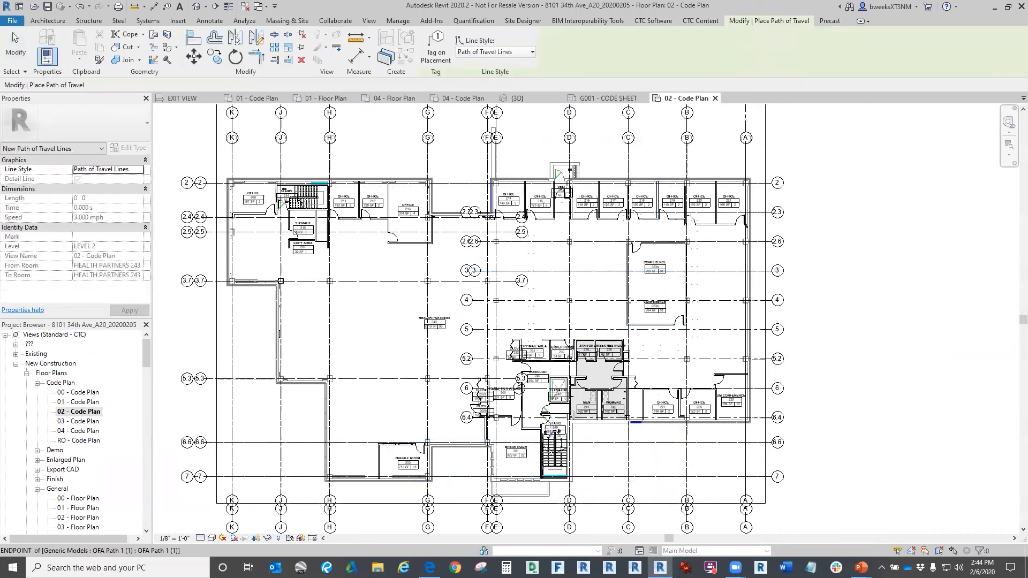
{"action": "scroll", "coordinate": [550, 427], "scroll_direction": "up", "scroll_amount": 2}
{"action": "middle_click_drag", "start_coordinate": [584, 472], "coordinate": [484, 532]}
{"action": "scroll", "coordinate": [747, 198], "scroll_direction": "up", "scroll_amount": 5}
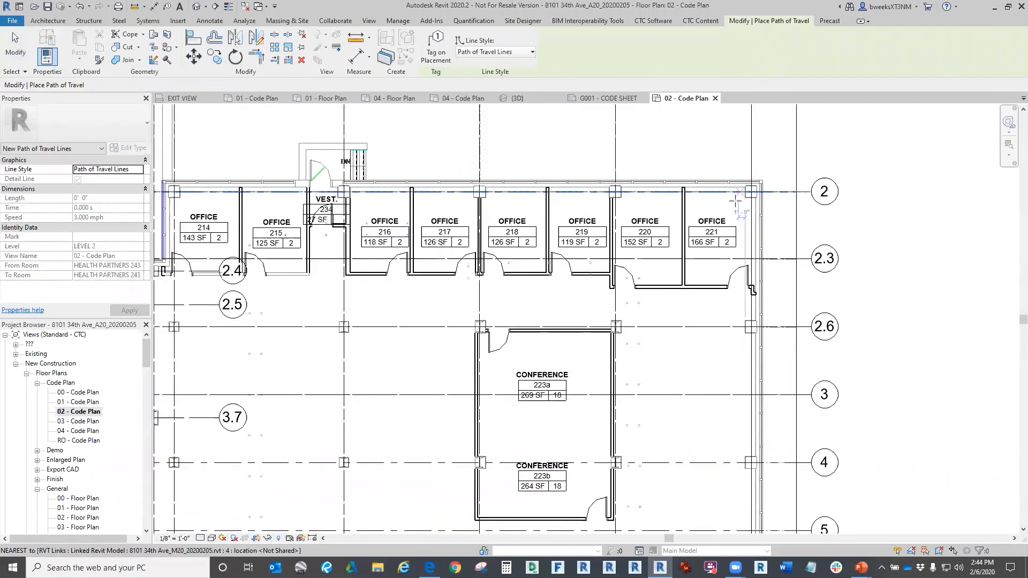
{"action": "scroll", "coordinate": [748, 198], "scroll_direction": "down", "scroll_amount": 5}
{"action": "left_click", "coordinate": [736, 220]}
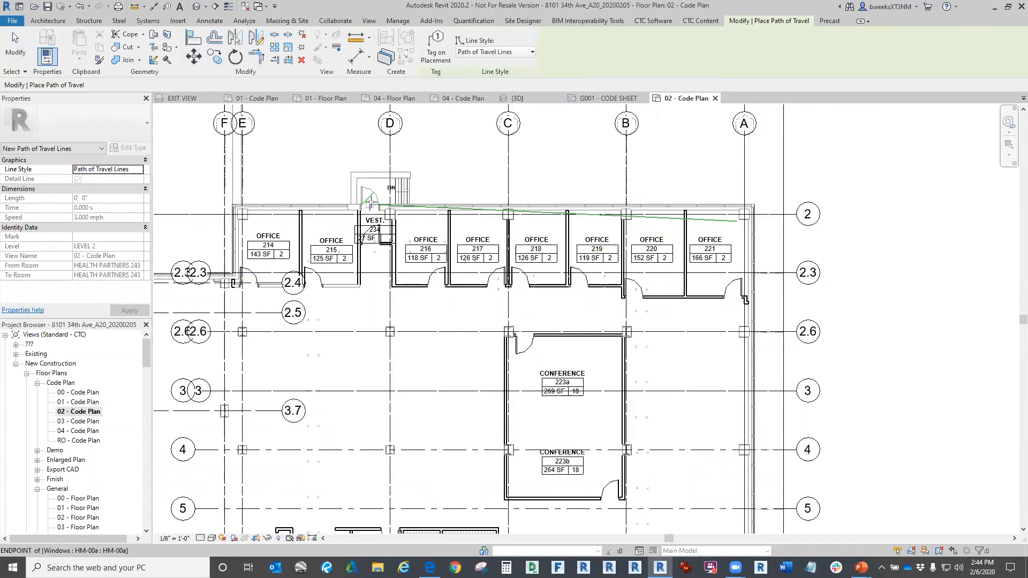
{"action": "left_click", "coordinate": [370, 204]}
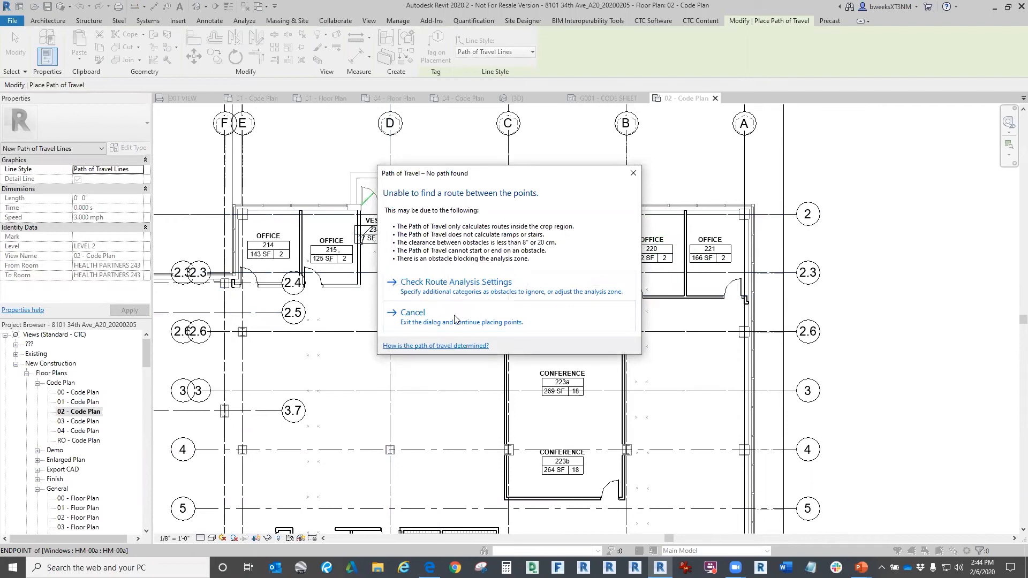
Step: Check which model categories the route analysis settings ignore as obstacles, leaving the settings unchanged
{"action": "left_click", "coordinate": [455, 284]}
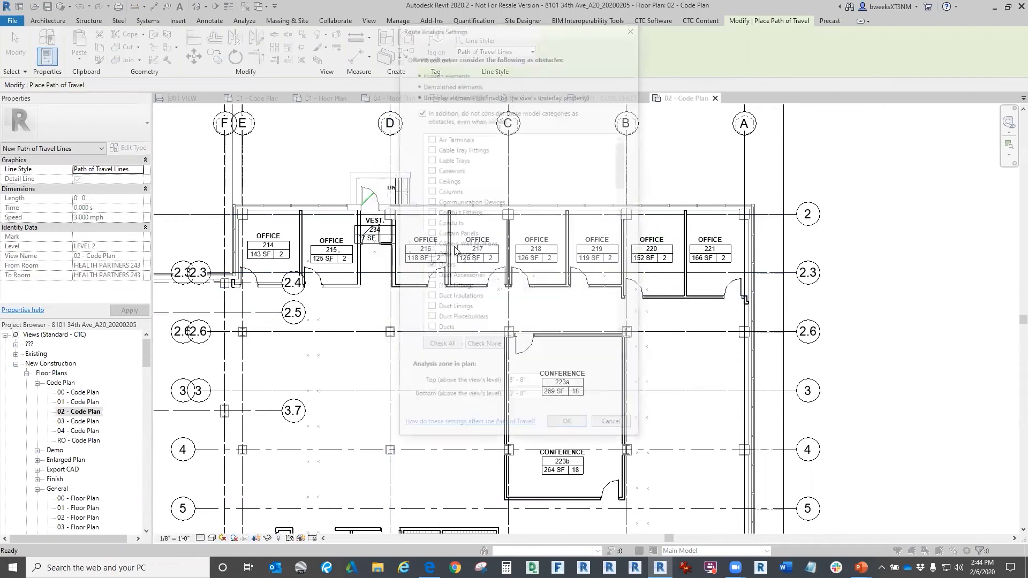
{"action": "left_click_drag", "start_coordinate": [622, 171], "coordinate": [621, 313]}
{"action": "left_click", "coordinate": [606, 427]}
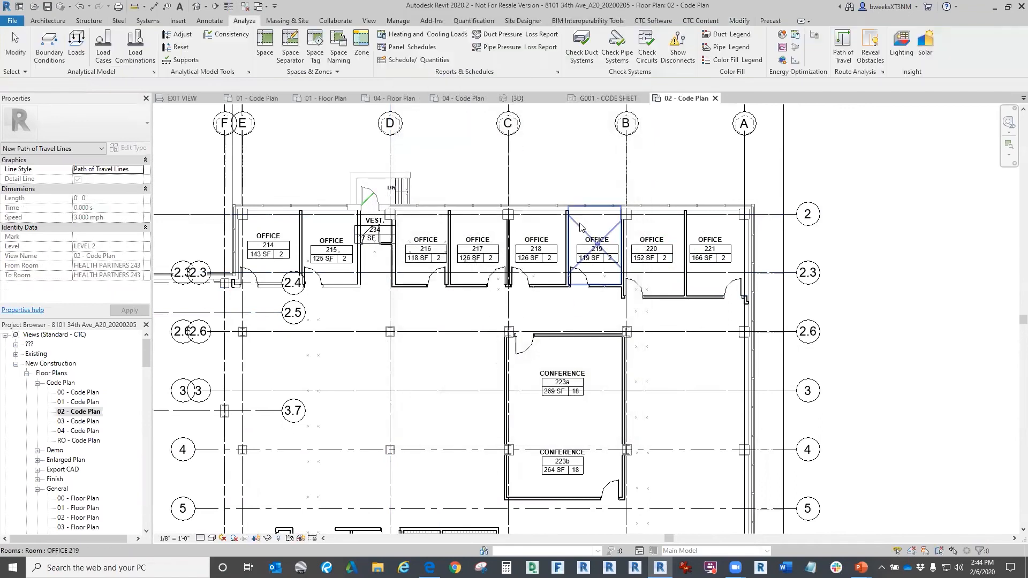
Step: Try to place a Path of Travel line from the upper corner of office 221 to the door of the lower stairs
{"action": "scroll", "coordinate": [578, 228], "scroll_direction": "down", "scroll_amount": 4}
{"action": "scroll", "coordinate": [511, 394], "scroll_direction": "up", "scroll_amount": 2}
{"action": "scroll", "coordinate": [664, 260], "scroll_direction": "down", "scroll_amount": 1}
{"action": "middle_click_drag", "start_coordinate": [659, 260], "coordinate": [644, 300]}
{"action": "scroll", "coordinate": [494, 379], "scroll_direction": "up", "scroll_amount": 5}
{"action": "scroll", "coordinate": [496, 382], "scroll_direction": "down", "scroll_amount": 3}
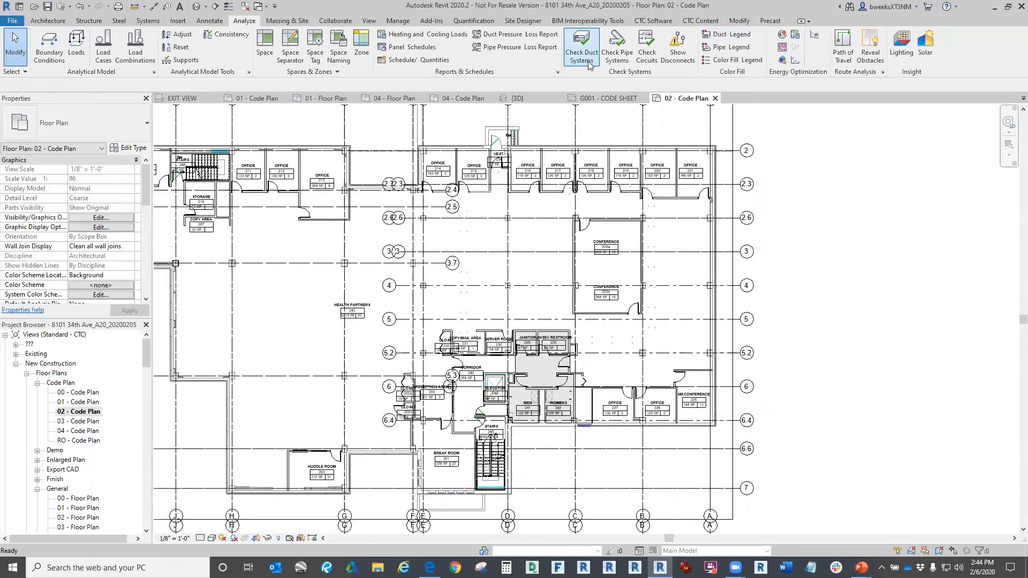
{"action": "left_click", "coordinate": [843, 46]}
{"action": "left_click", "coordinate": [707, 156]}
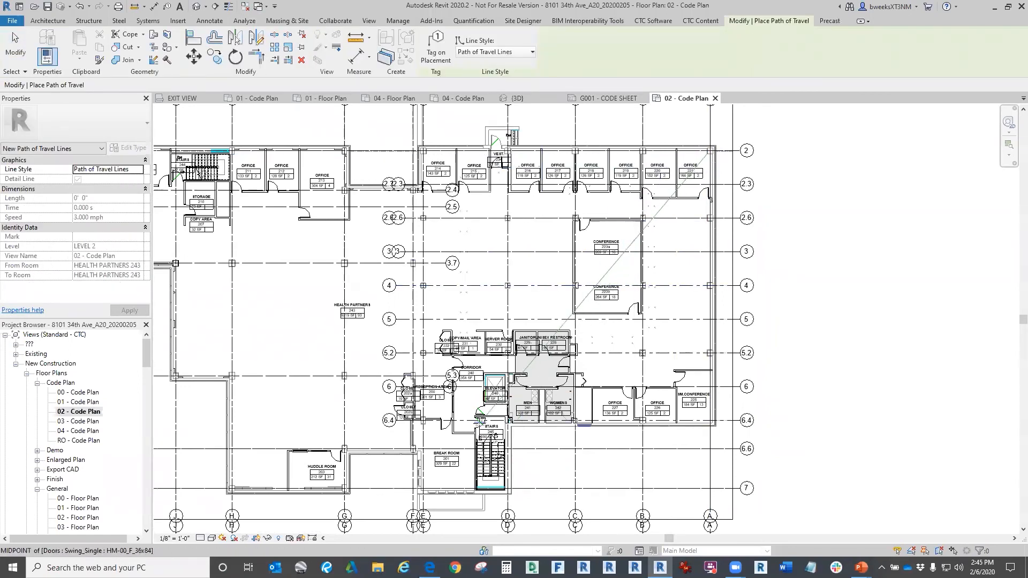
{"action": "left_click", "coordinate": [577, 429]}
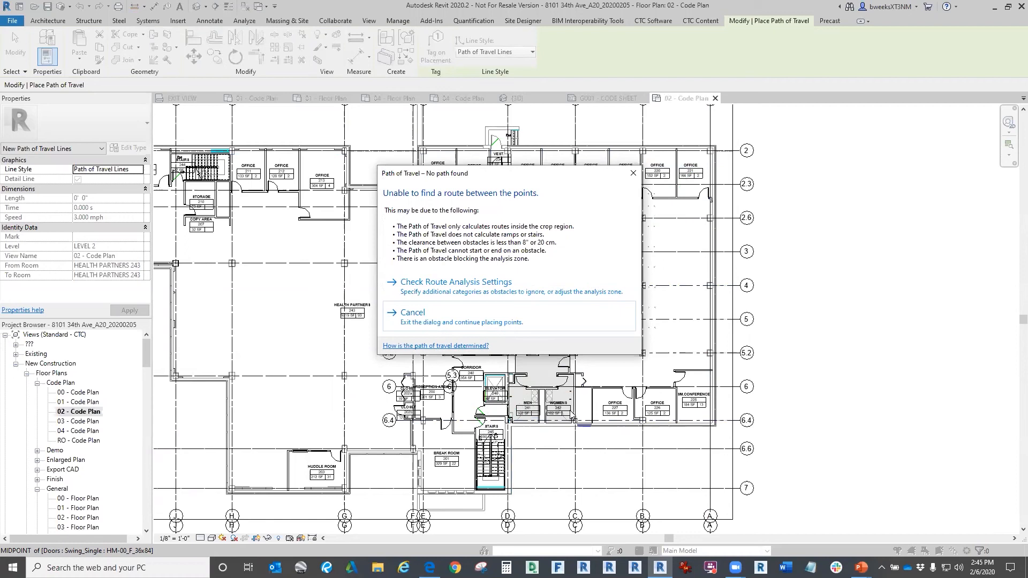
{"action": "key", "text": "Escape"}
{"action": "key", "text": "Escape"}
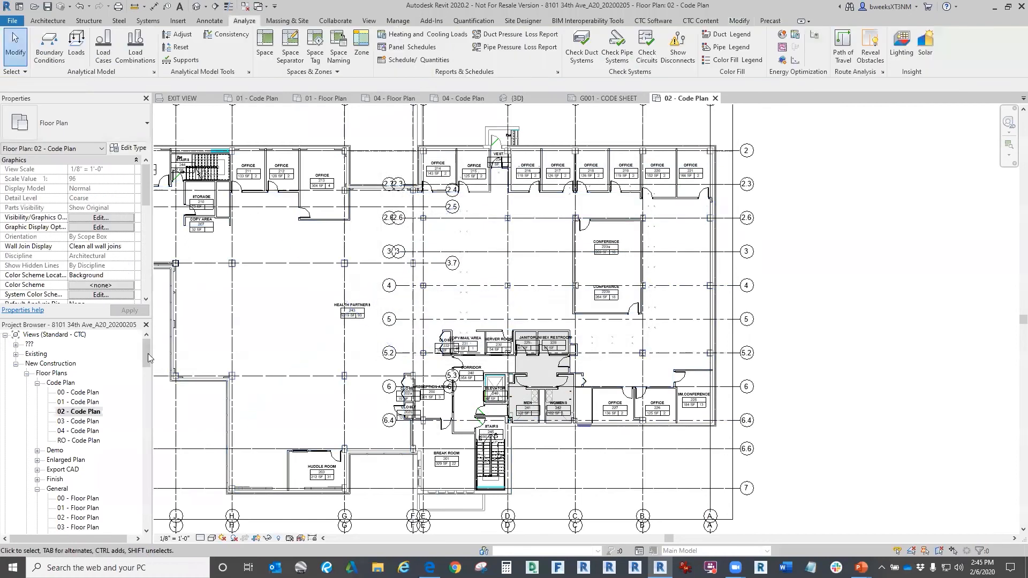
Step: Open the 01 - Code Plan view and try to place a Path of Travel line starting at the upper corner of Office 5
{"action": "double_click", "coordinate": [80, 402]}
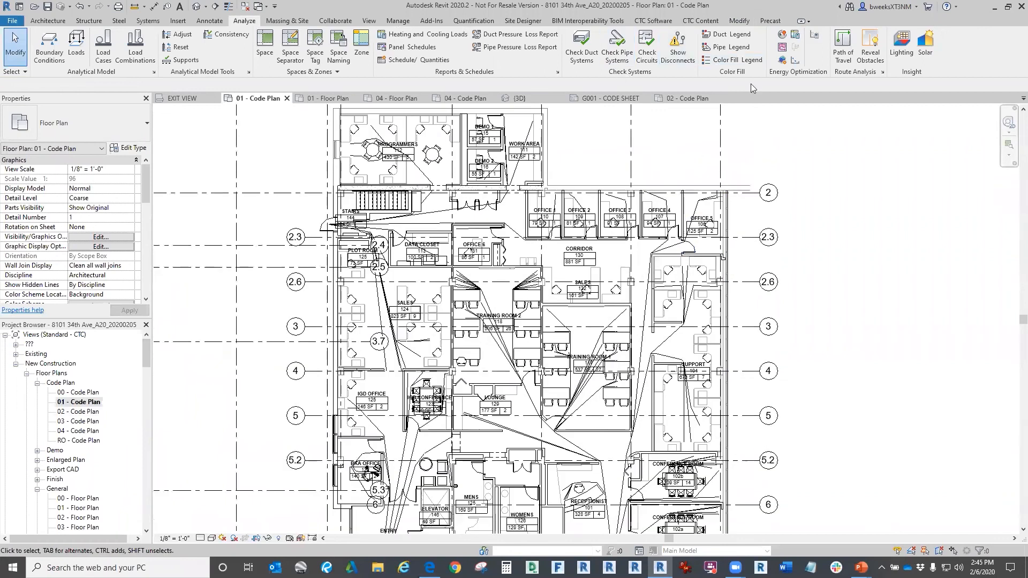
{"action": "left_click", "coordinate": [842, 48]}
{"action": "left_click", "coordinate": [718, 196]}
{"action": "scroll", "coordinate": [719, 200], "scroll_direction": "up", "scroll_amount": 5}
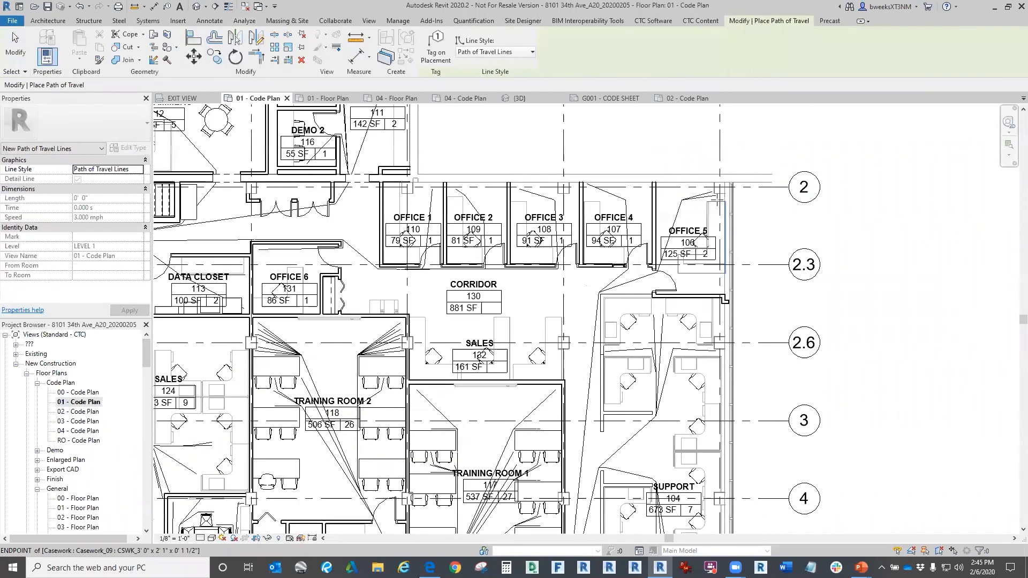
{"action": "scroll", "coordinate": [696, 221], "scroll_direction": "down", "scroll_amount": 5}
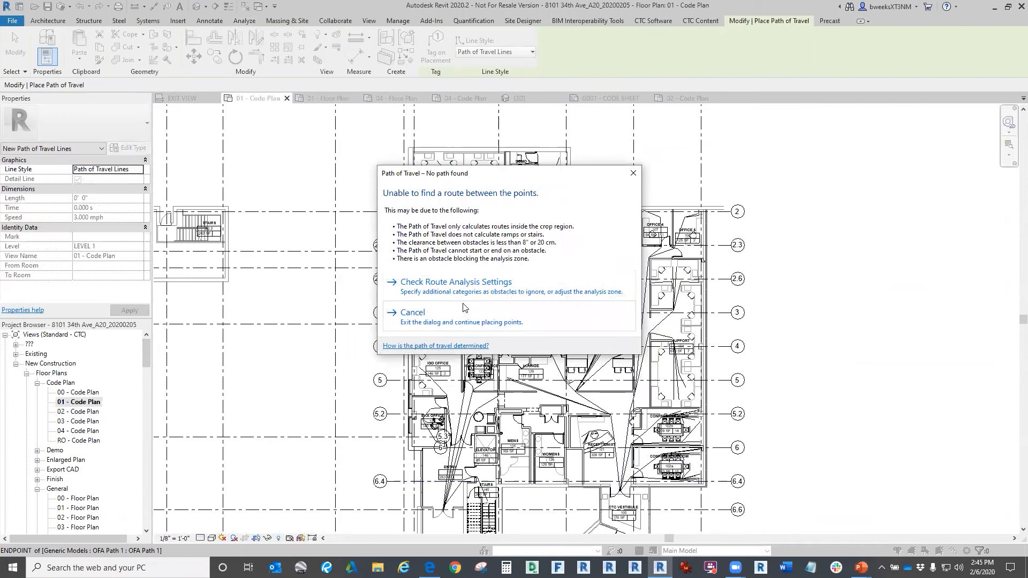
{"action": "key", "text": "Escape"}
{"action": "key", "text": "Escape"}
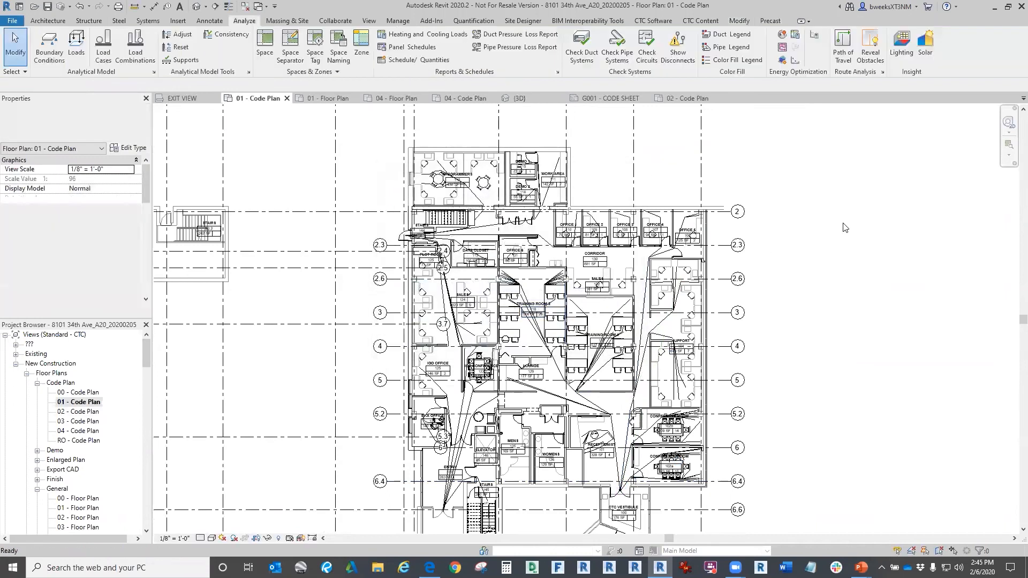
{"action": "left_click", "coordinate": [287, 98]}
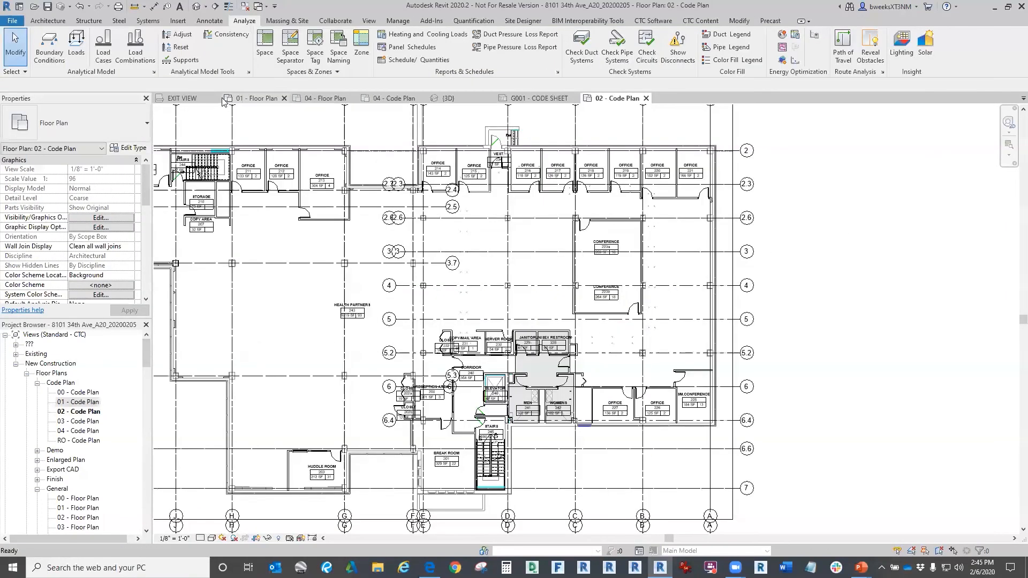
{"action": "left_click", "coordinate": [216, 98]}
{"action": "left_click", "coordinate": [216, 98]}
{"action": "left_click", "coordinate": [216, 98]}
{"action": "left_click", "coordinate": [216, 98]}
{"action": "left_click", "coordinate": [216, 98]}
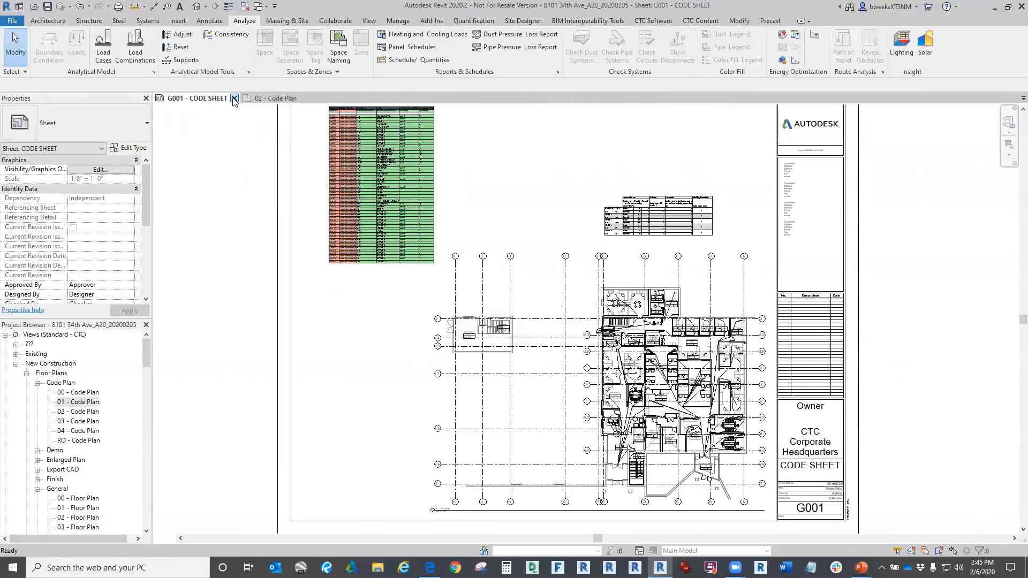
{"action": "left_click", "coordinate": [230, 98]}
{"action": "left_click", "coordinate": [219, 97]}
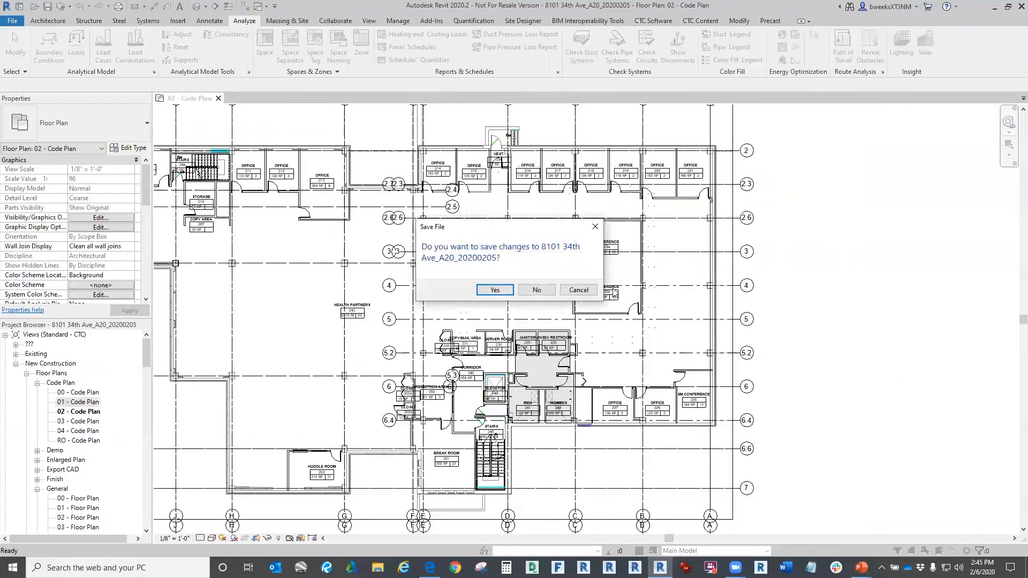
{"action": "left_click", "coordinate": [536, 289]}
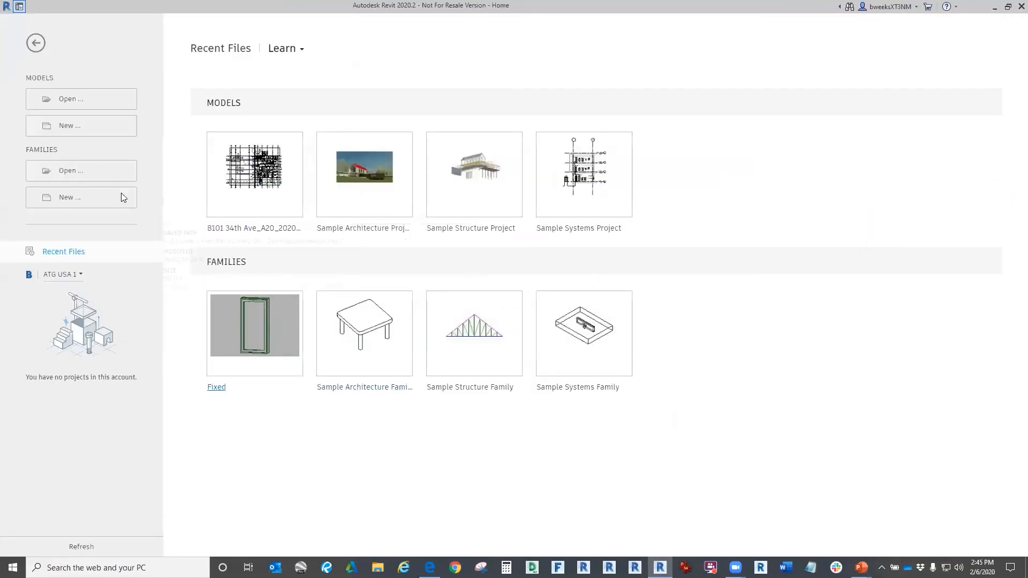
{"action": "left_click", "coordinate": [249, 189]}
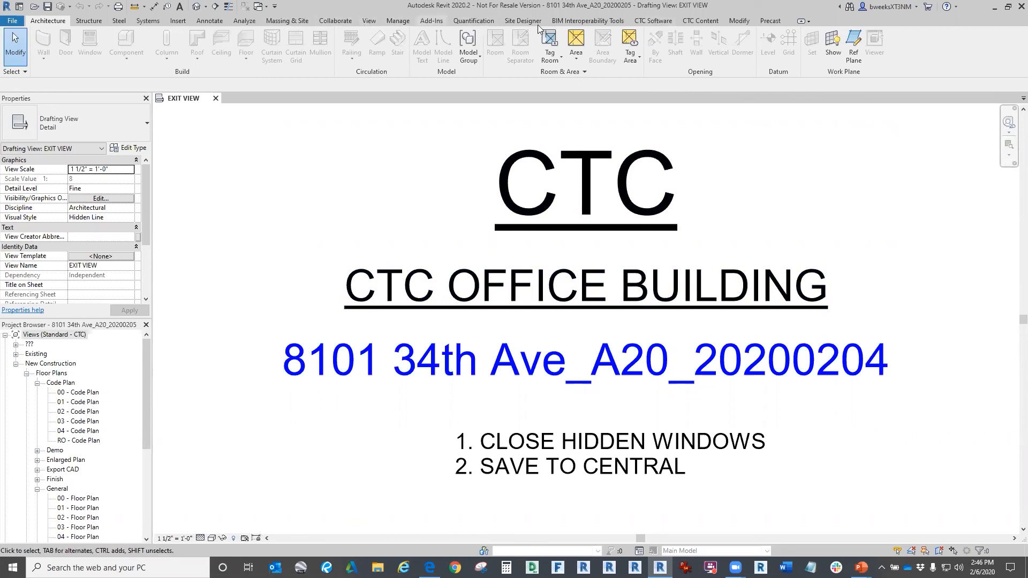
Step: Open the 01 - Code Plan view and place a Path of Travel line from the upper corner of Office 5 to Stairs 145
{"action": "left_click", "coordinate": [80, 402]}
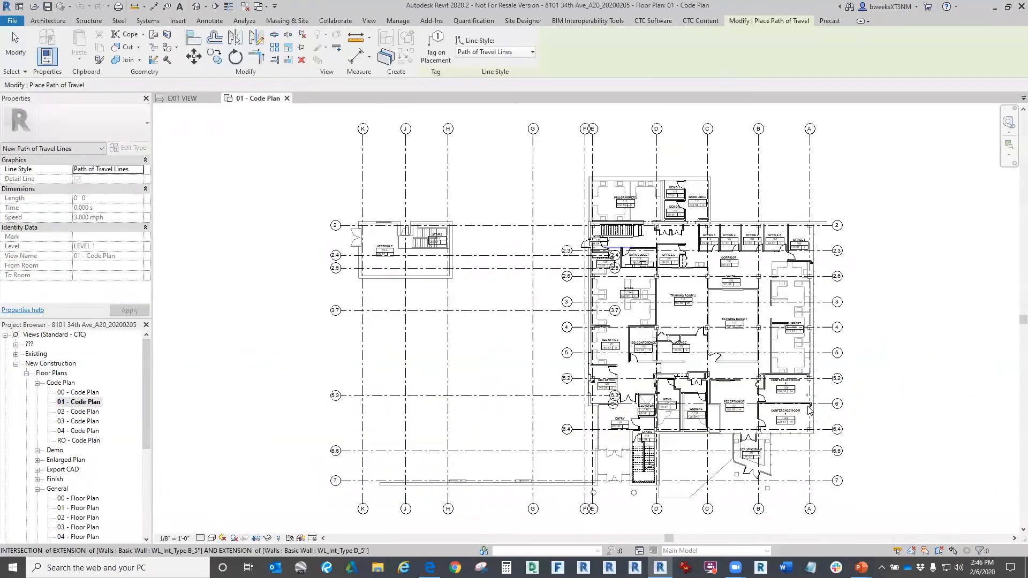
{"action": "scroll", "coordinate": [691, 230], "scroll_direction": "up", "scroll_amount": 5}
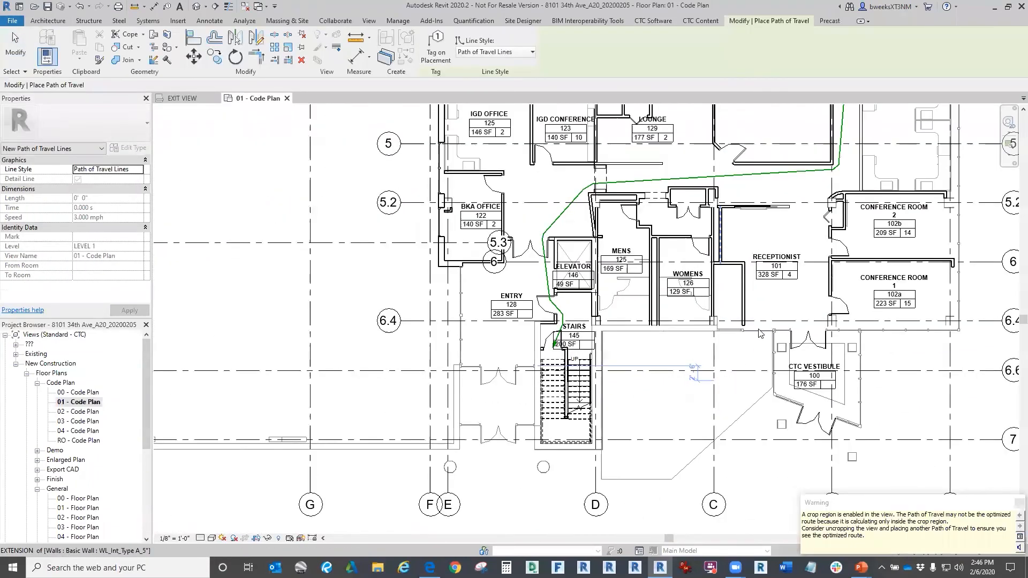
{"action": "scroll", "coordinate": [779, 256], "scroll_direction": "down", "scroll_amount": 3}
{"action": "scroll", "coordinate": [821, 241], "scroll_direction": "up", "scroll_amount": 1}
{"action": "key", "text": "Escape"}
Step: Add a waypoint at the travel path's corridor bend outside Office 5 and move it farther from the cubicle into the corridor
{"action": "left_click", "coordinate": [777, 258]}
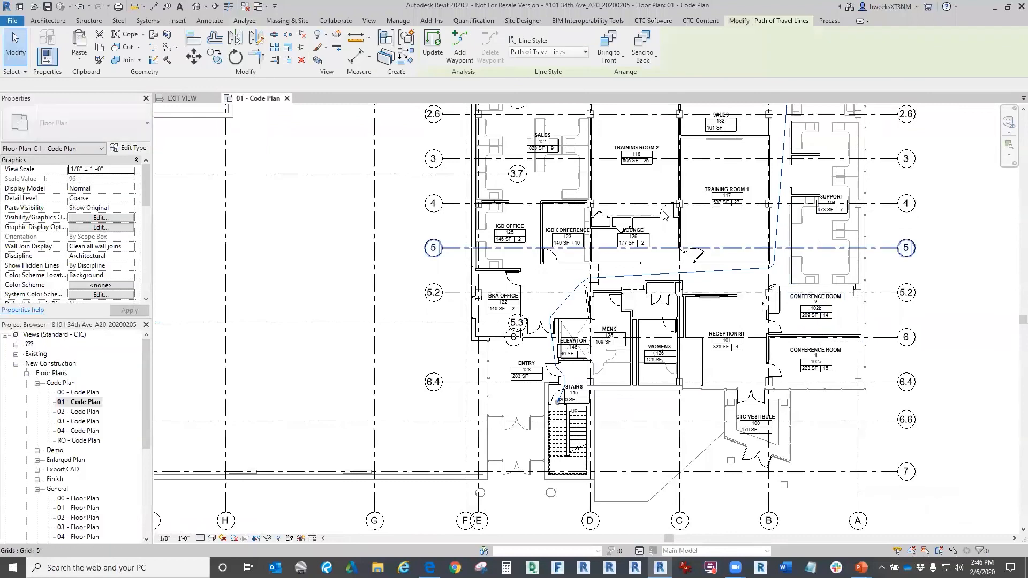
{"action": "scroll", "coordinate": [781, 246], "scroll_direction": "up", "scroll_amount": 3}
{"action": "middle_click_drag", "start_coordinate": [837, 181], "coordinate": [637, 389]}
{"action": "middle_click_drag", "start_coordinate": [664, 178], "coordinate": [624, 381]}
{"action": "middle_click_drag", "start_coordinate": [649, 285], "coordinate": [700, 327]}
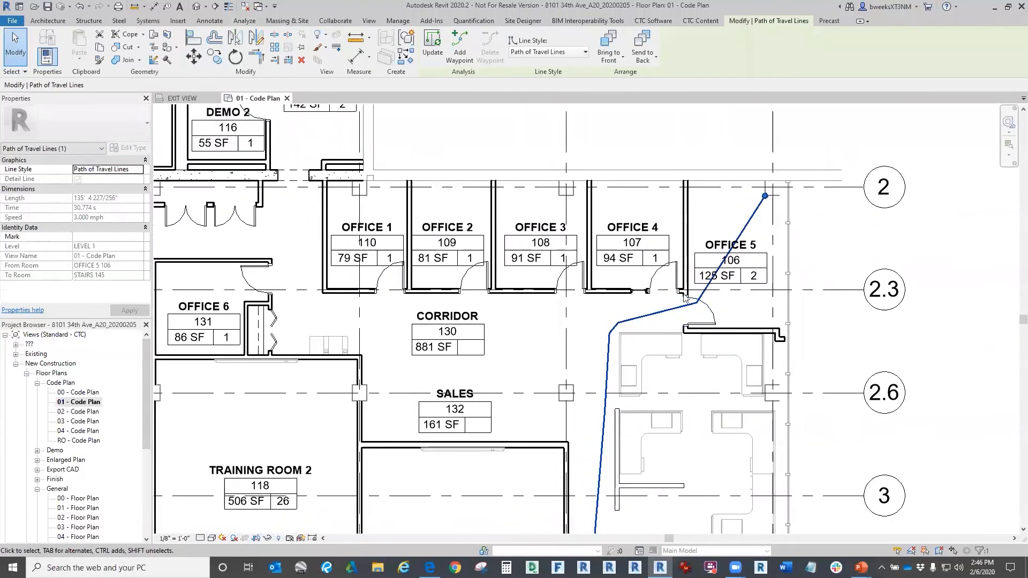
{"action": "left_click", "coordinate": [459, 41]}
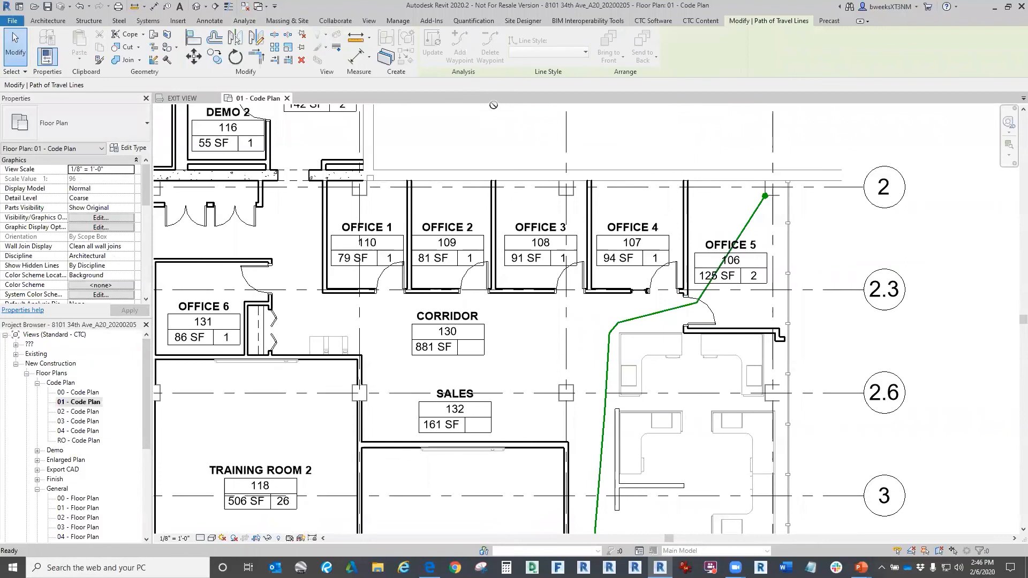
{"action": "left_click", "coordinate": [610, 333]}
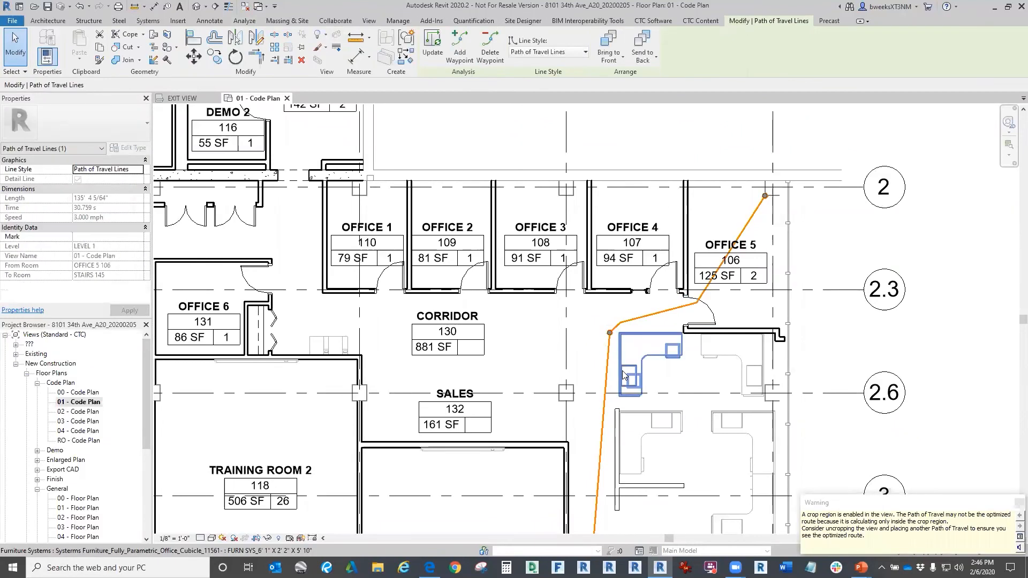
{"action": "left_click_drag", "start_coordinate": [609, 333], "coordinate": [591, 321]}
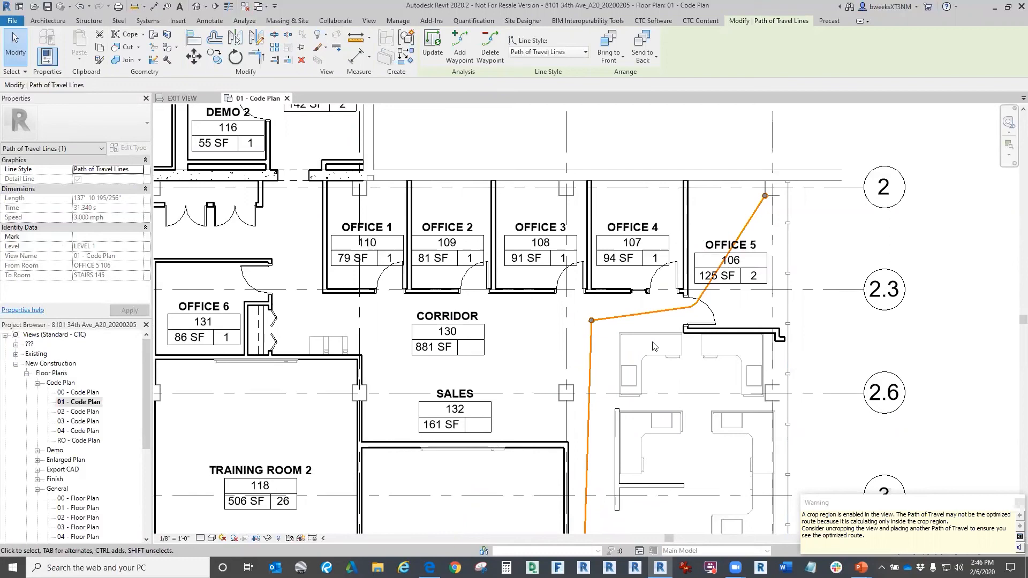
Step: Add a waypoint at Office 5's door, move it directly below the path's start point, and level it with the corridor waypoint
{"action": "scroll", "coordinate": [627, 321], "scroll_direction": "up", "scroll_amount": 5}
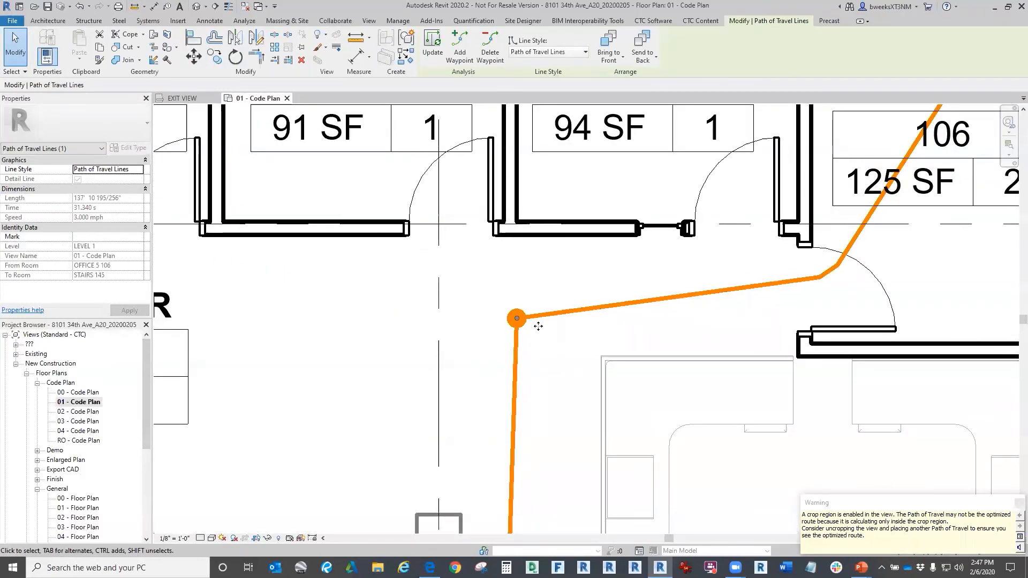
{"action": "left_click", "coordinate": [811, 276]}
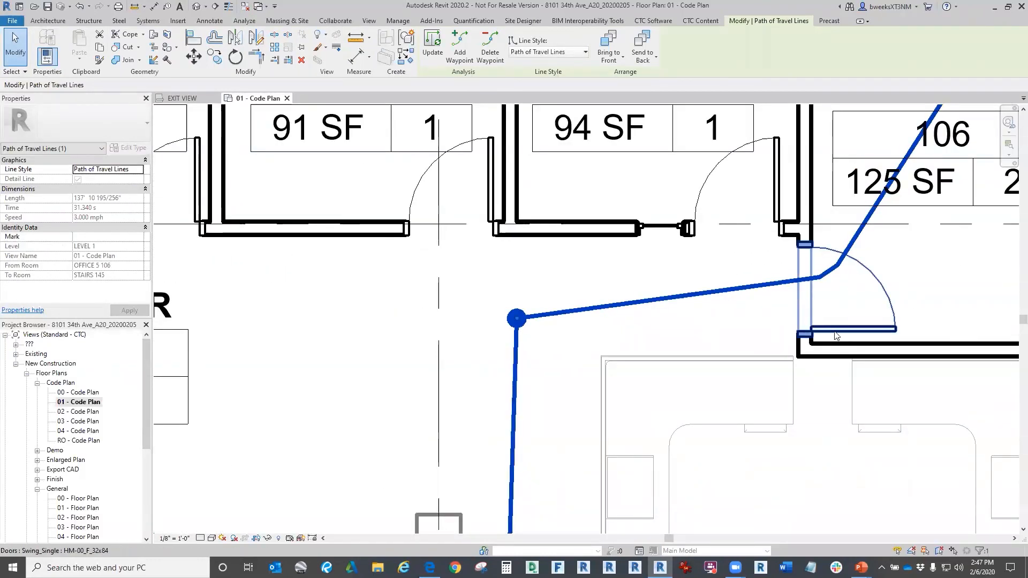
{"action": "scroll", "coordinate": [837, 336], "scroll_direction": "down", "scroll_amount": 2}
{"action": "middle_click_drag", "start_coordinate": [848, 297], "coordinate": [637, 380]}
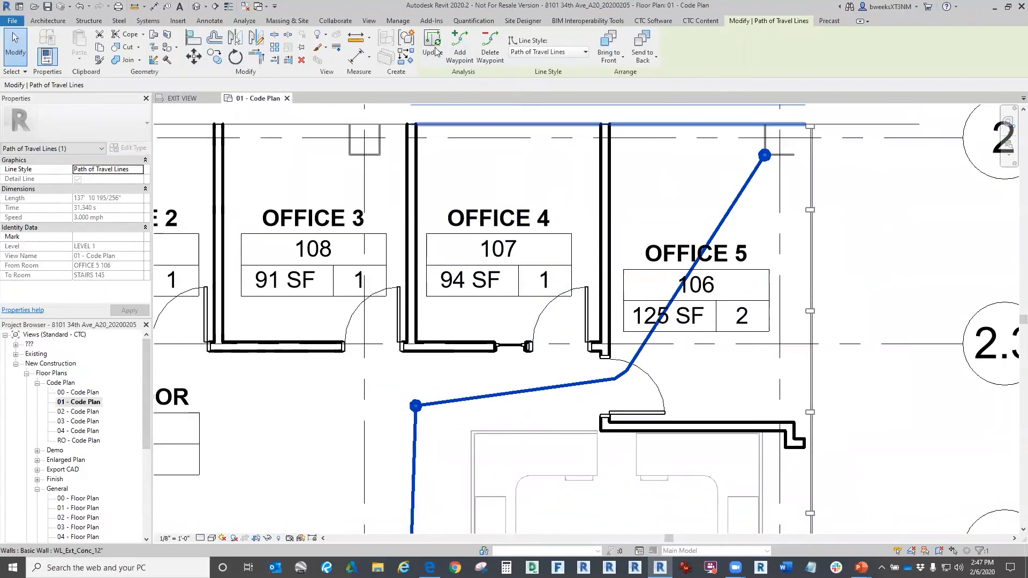
{"action": "left_click", "coordinate": [459, 45]}
{"action": "left_click", "coordinate": [615, 379]}
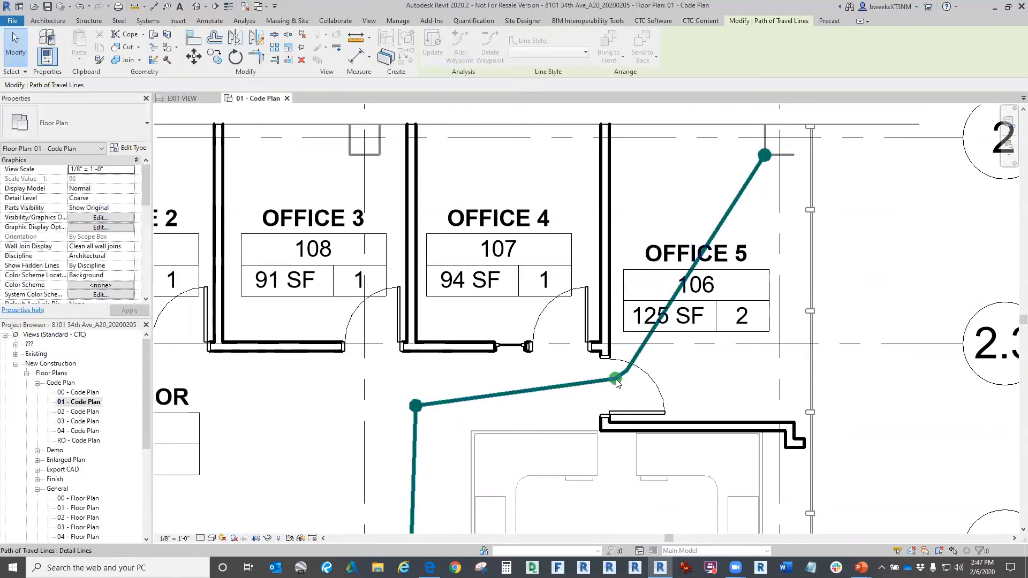
{"action": "left_click_drag", "start_coordinate": [615, 378], "coordinate": [764, 400]}
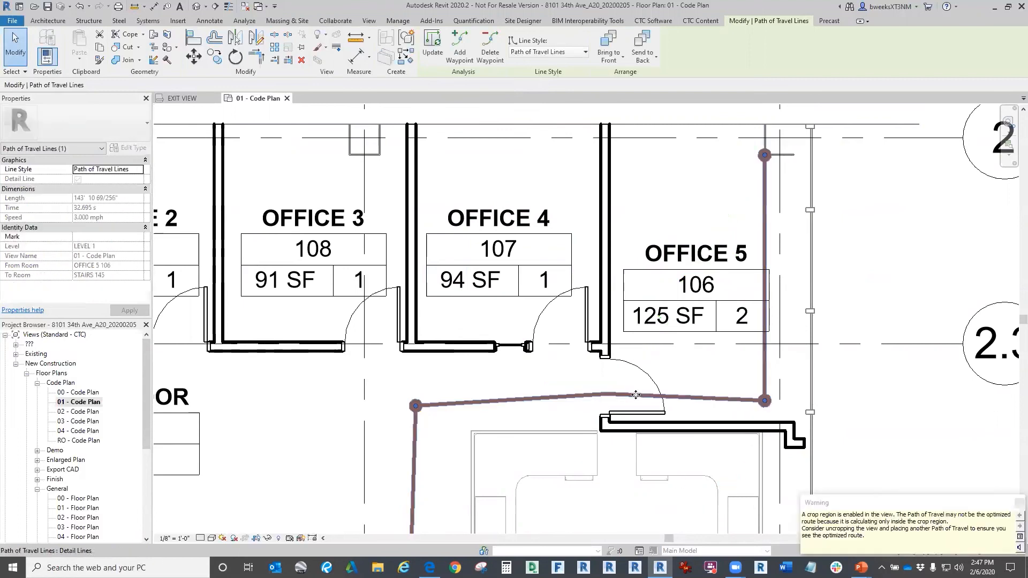
{"action": "left_click_drag", "start_coordinate": [415, 405], "coordinate": [423, 389]}
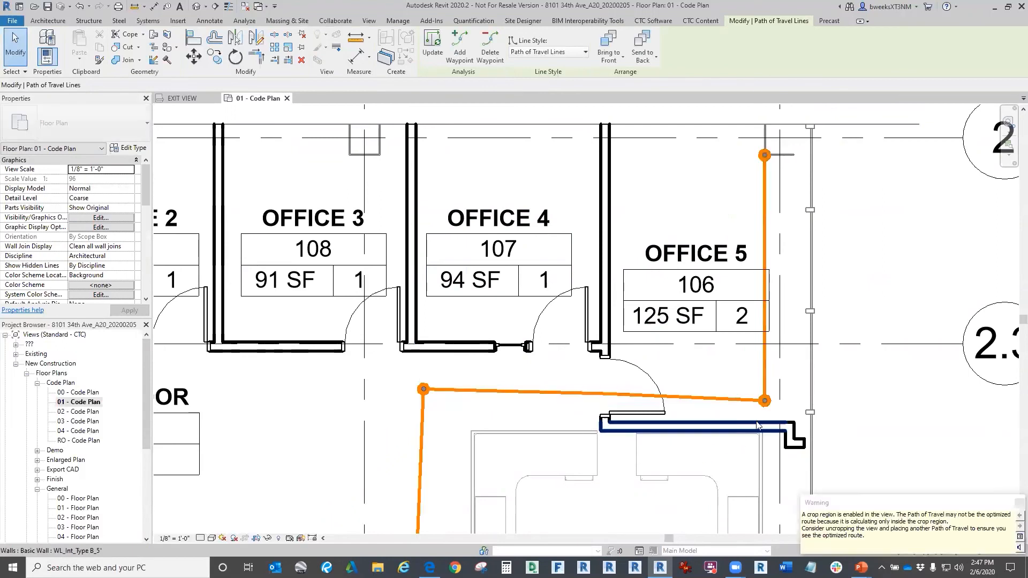
{"action": "mouse_move", "coordinate": [760, 406]}
{"action": "left_mouse_down"}
{"action": "mouse_move", "coordinate": [765, 396]}
{"action": "mouse_move", "coordinate": [773, 411]}
{"action": "mouse_move", "coordinate": [765, 390]}
{"action": "left_mouse_up"}
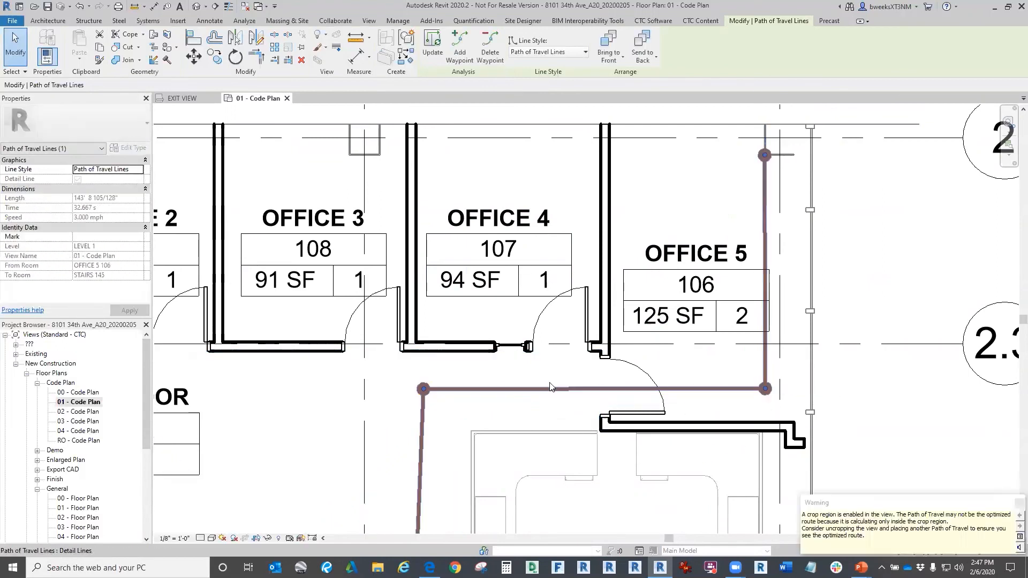
Step: Examine the adjusted travel path from Office 5 through the corridor toward the stairs, including its right-angle turns at the waypoints
{"action": "scroll", "coordinate": [561, 381], "scroll_direction": "down", "scroll_amount": 2}
{"action": "scroll", "coordinate": [560, 381], "scroll_direction": "down", "scroll_amount": 3}
{"action": "middle_click_drag", "start_coordinate": [560, 381], "coordinate": [584, 183]}
{"action": "scroll", "coordinate": [551, 425], "scroll_direction": "down", "scroll_amount": 1}
{"action": "scroll", "coordinate": [528, 503], "scroll_direction": "up", "scroll_amount": 4}
{"action": "scroll", "coordinate": [528, 502], "scroll_direction": "down", "scroll_amount": 4}
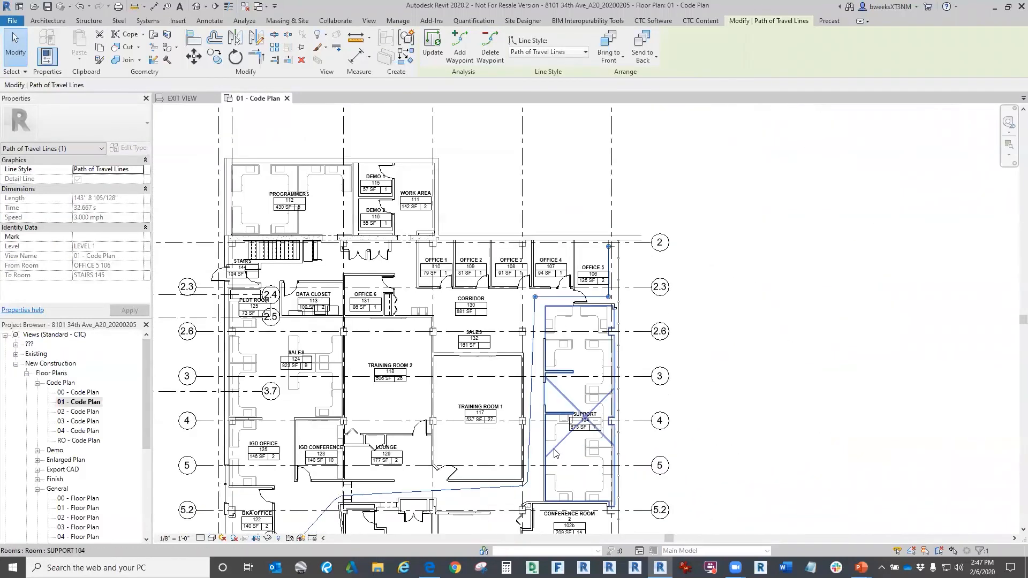
{"action": "scroll", "coordinate": [597, 225], "scroll_direction": "up", "scroll_amount": 2}
{"action": "middle_click_drag", "start_coordinate": [597, 225], "coordinate": [680, 248]}
{"action": "scroll", "coordinate": [681, 248], "scroll_direction": "down", "scroll_amount": 4}
{"action": "scroll", "coordinate": [676, 261], "scroll_direction": "up", "scroll_amount": 2}
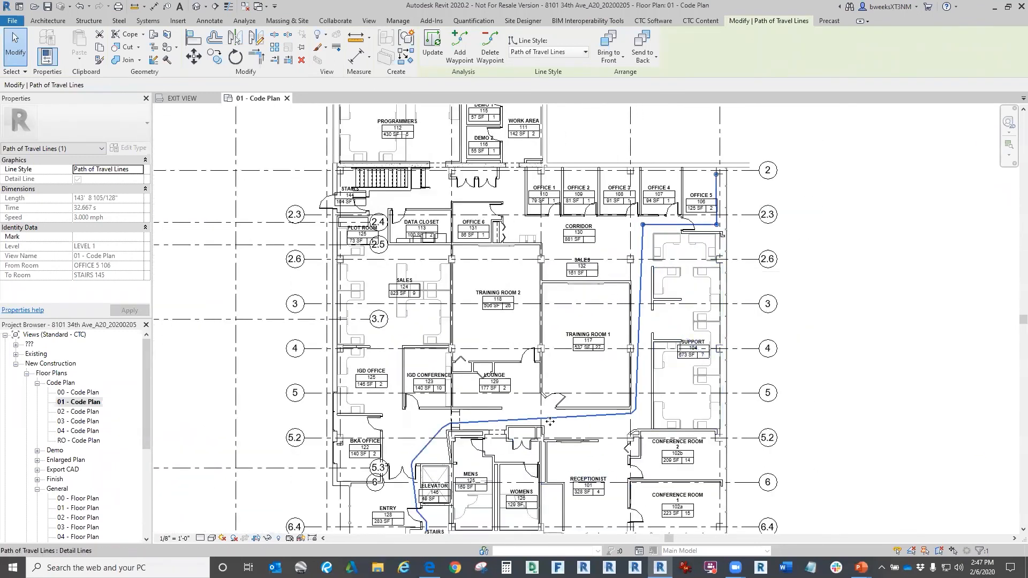
{"action": "middle_click_drag", "start_coordinate": [542, 429], "coordinate": [584, 313]}
{"action": "scroll", "coordinate": [629, 306], "scroll_direction": "up", "scroll_amount": 2}
{"action": "mouse_move", "coordinate": [658, 334]}
{"action": "middle_mouse_down"}
{"action": "mouse_move", "coordinate": [668, 343]}
{"action": "mouse_move", "coordinate": [629, 486]}
{"action": "middle_mouse_up"}
{"action": "middle_click_drag", "start_coordinate": [716, 278], "coordinate": [627, 440]}
{"action": "scroll", "coordinate": [728, 177], "scroll_direction": "up", "scroll_amount": 2}
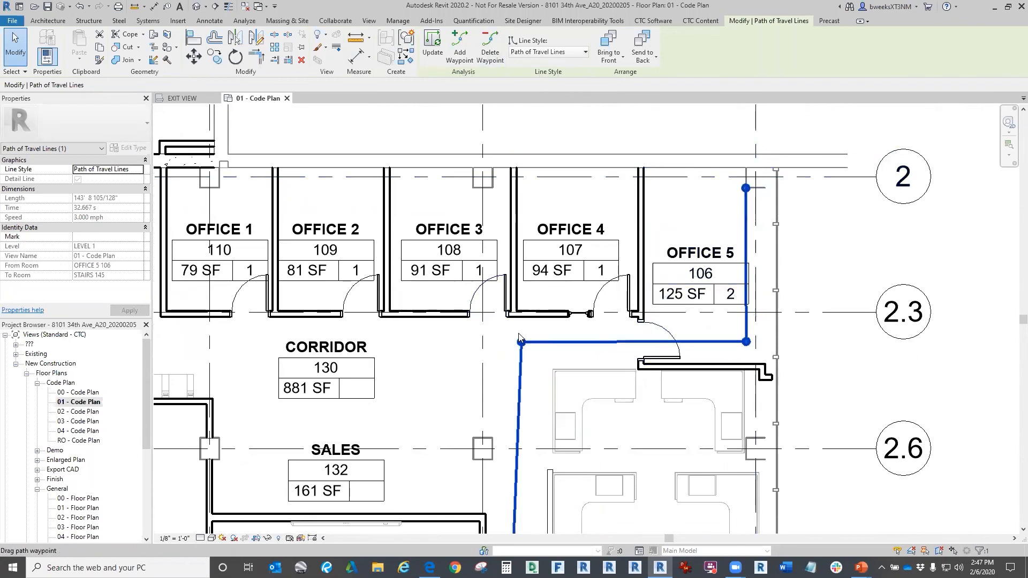
{"action": "key", "text": "Escape"}
{"action": "scroll", "coordinate": [592, 377], "scroll_direction": "down", "scroll_amount": 5}
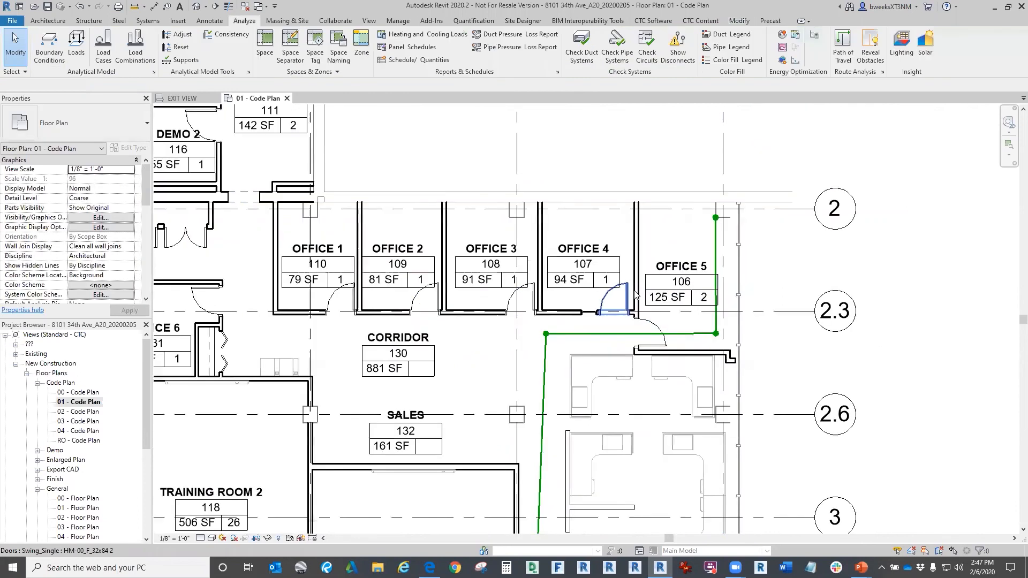
{"action": "scroll", "coordinate": [593, 376], "scroll_direction": "up", "scroll_amount": 5}
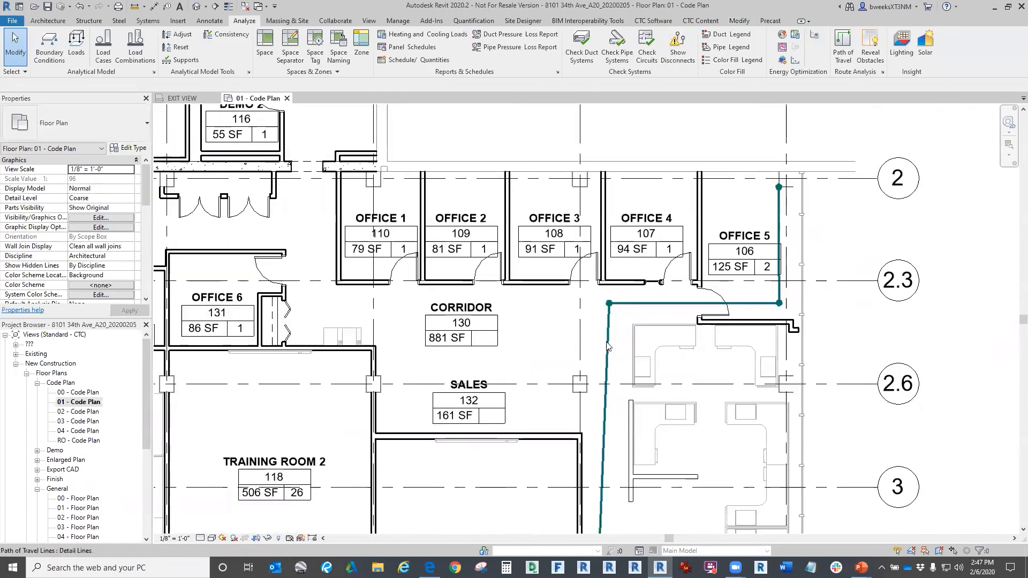
{"action": "middle_click_drag", "start_coordinate": [589, 338], "coordinate": [513, 337]}
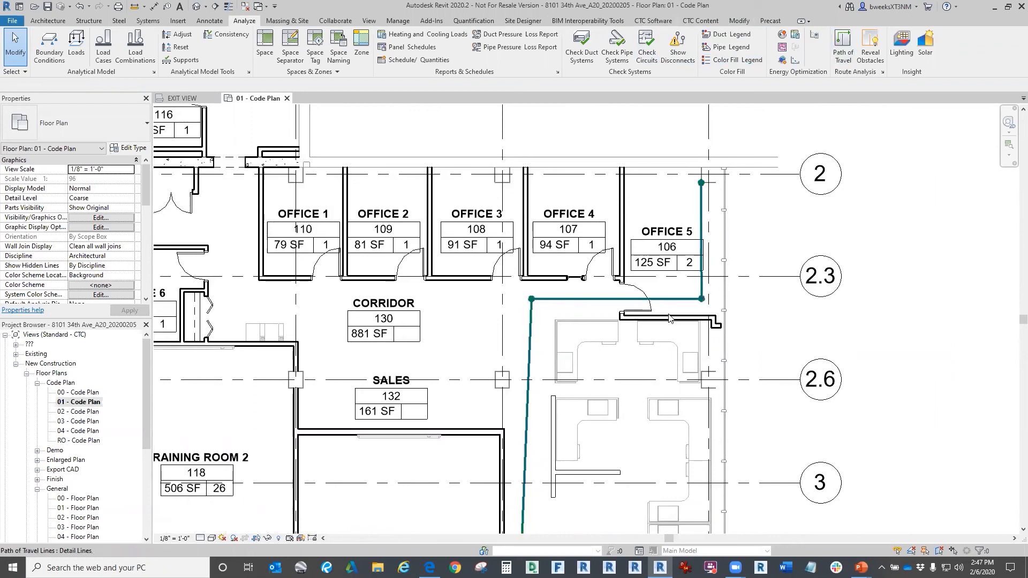
Step: Place another cubicle of the same type as the one below Office 5 inside Office 5, across the travel path
{"action": "left_click", "coordinate": [668, 343]}
{"action": "right_click", "coordinate": [666, 343]}
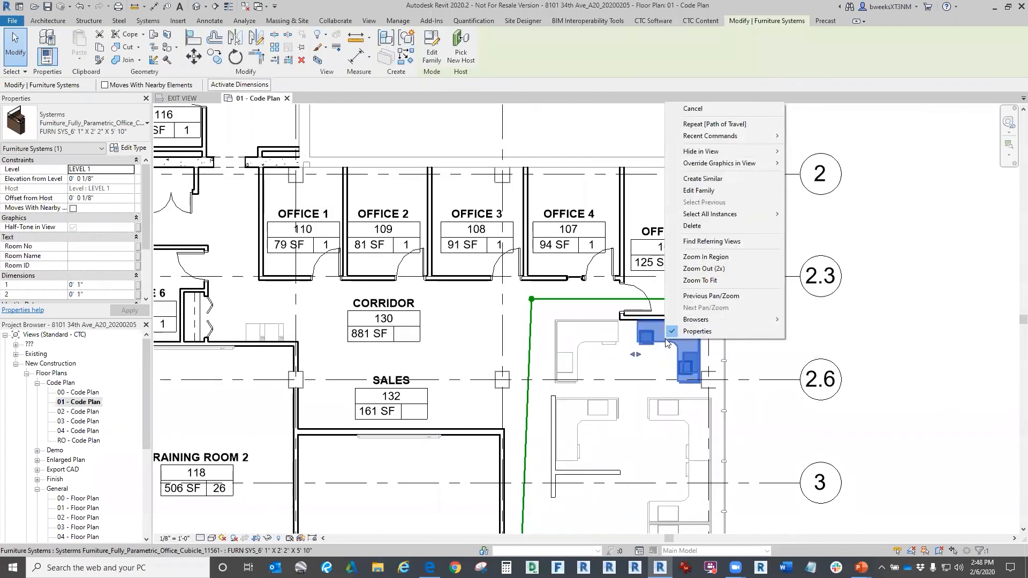
{"action": "left_click", "coordinate": [713, 180]}
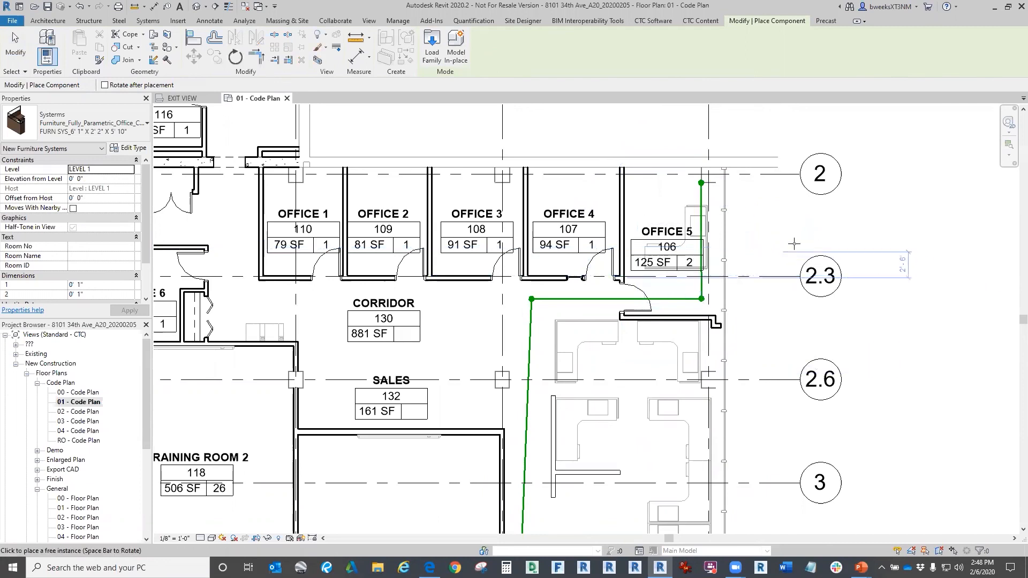
{"action": "key", "text": "Escape"}
{"action": "key", "text": "Escape"}
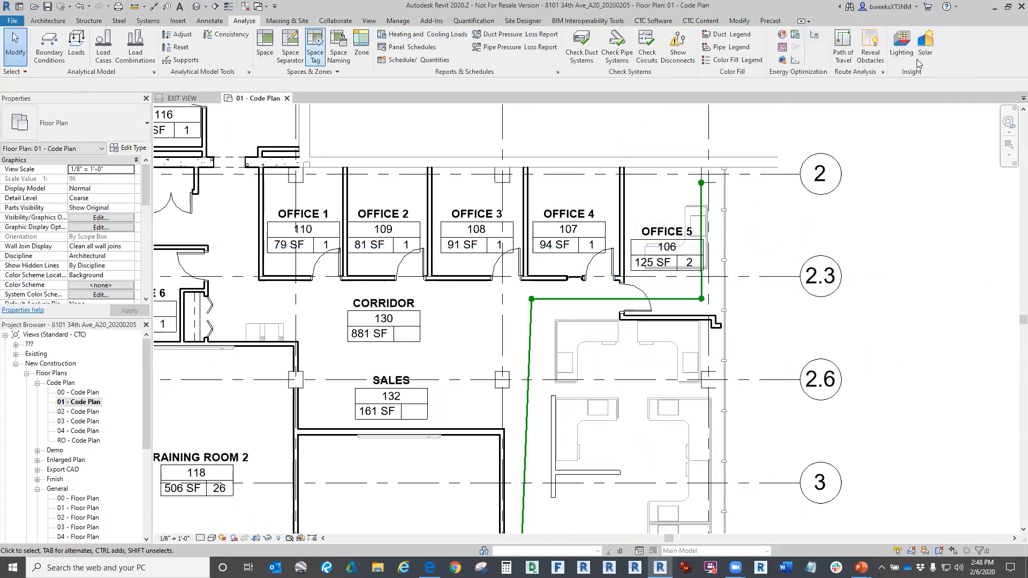
Step: Update the travel path from Office 5 so that it routes around the cubicle inside the room
{"action": "left_click", "coordinate": [843, 47]}
{"action": "key", "text": "Escape"}
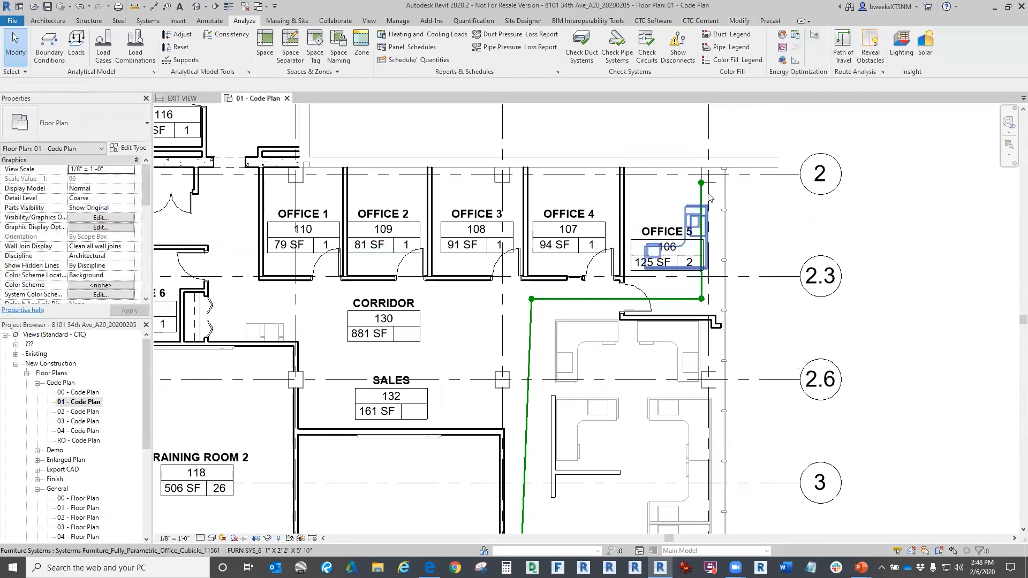
{"action": "left_click", "coordinate": [702, 194]}
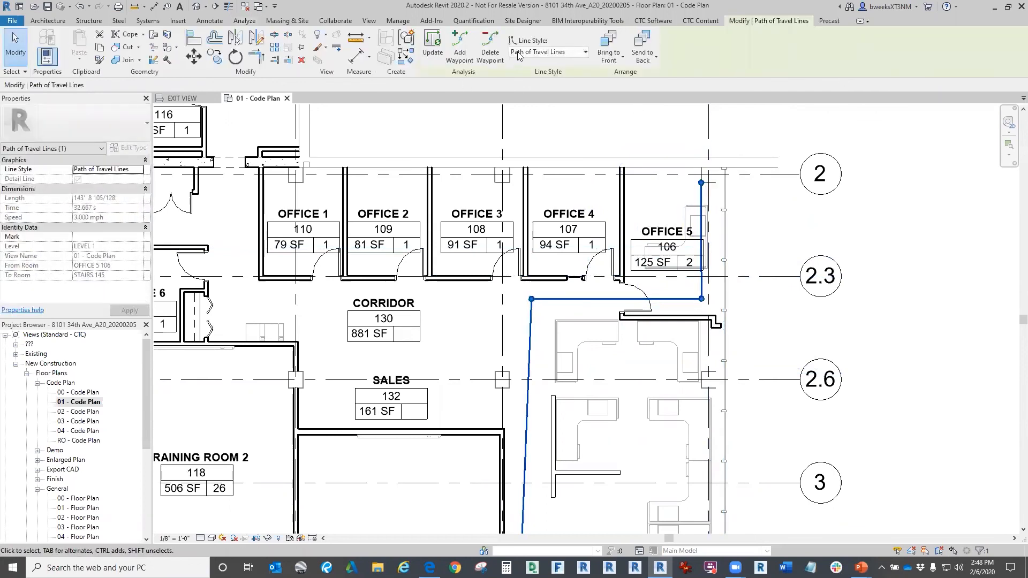
{"action": "left_click", "coordinate": [431, 53]}
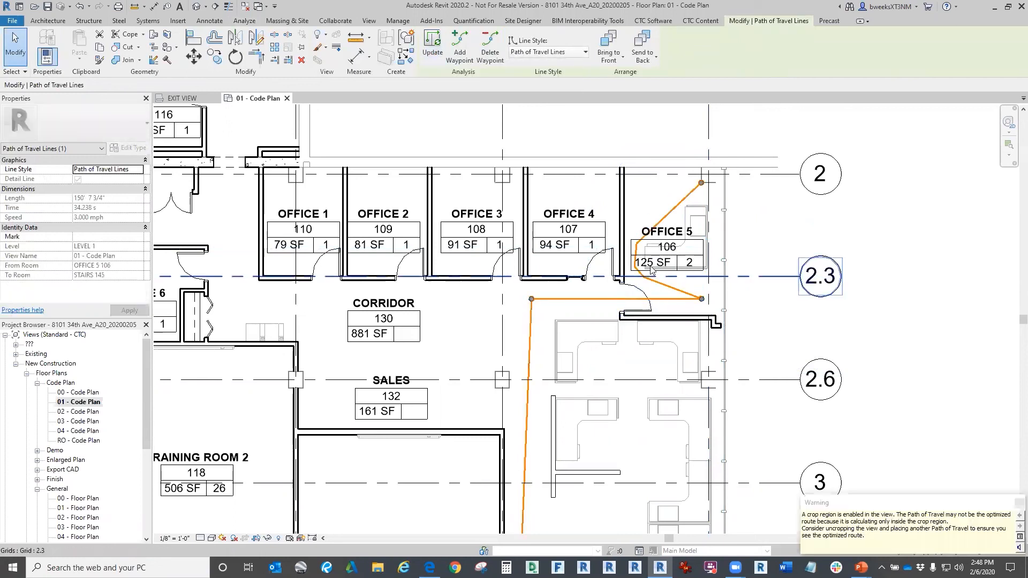
{"action": "key", "text": "Escape"}
Step: Move Training Room 1's lower wall outward into the corridor, across the travel path, and dismiss the join error
{"action": "scroll", "coordinate": [554, 330], "scroll_direction": "down", "scroll_amount": 5}
{"action": "scroll", "coordinate": [540, 296], "scroll_direction": "up", "scroll_amount": 5}
{"action": "left_click", "coordinate": [540, 292]}
{"action": "scroll", "coordinate": [540, 293], "scroll_direction": "up", "scroll_amount": 2}
{"action": "left_click_drag", "start_coordinate": [539, 287], "coordinate": [541, 316]}
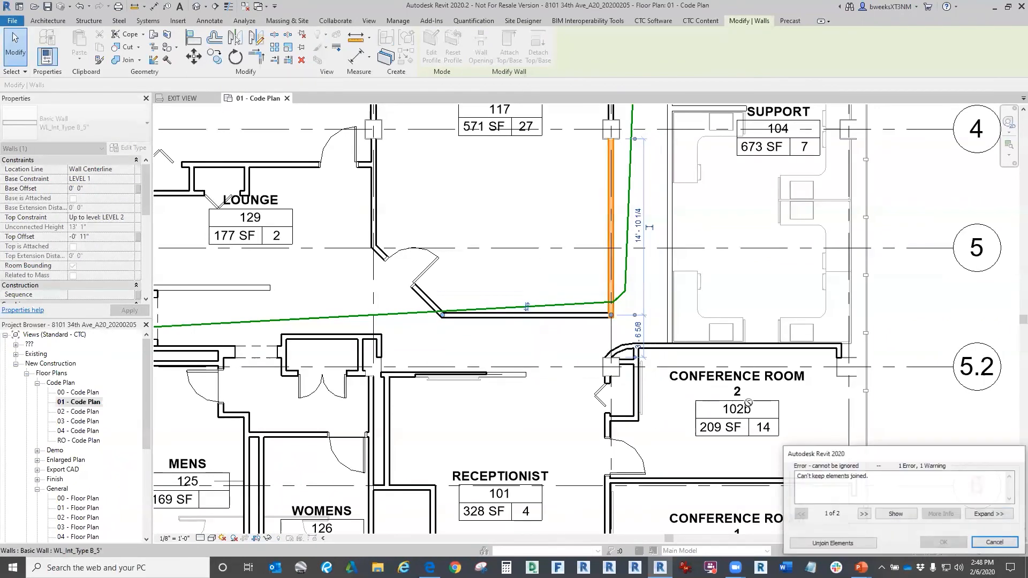
{"action": "key", "text": "Return"}
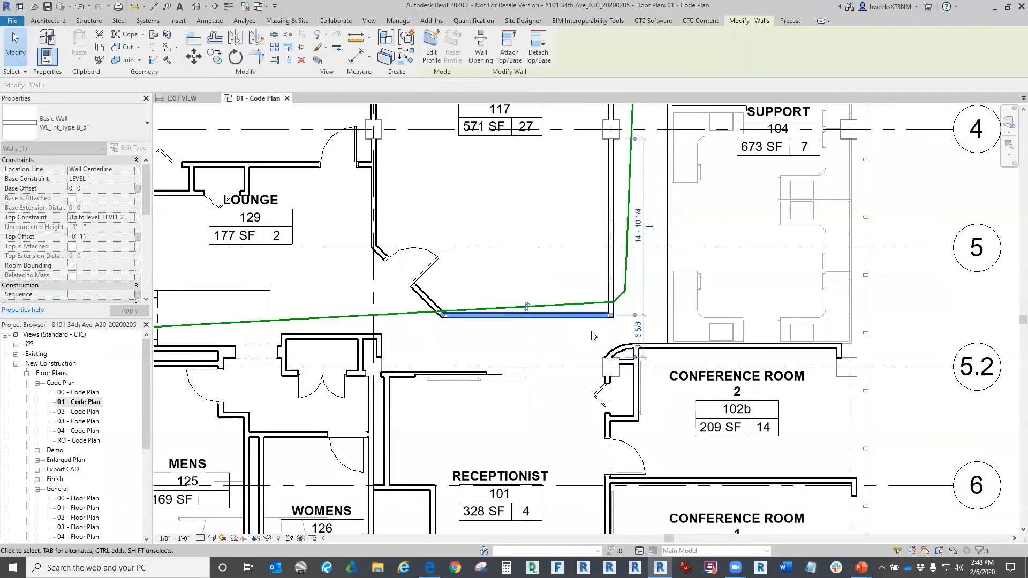
{"action": "left_click", "coordinate": [624, 328]}
Step: Update the travel path so that it routes around Training Room 1's moved lower wall
{"action": "scroll", "coordinate": [627, 337], "scroll_direction": "up", "scroll_amount": 3}
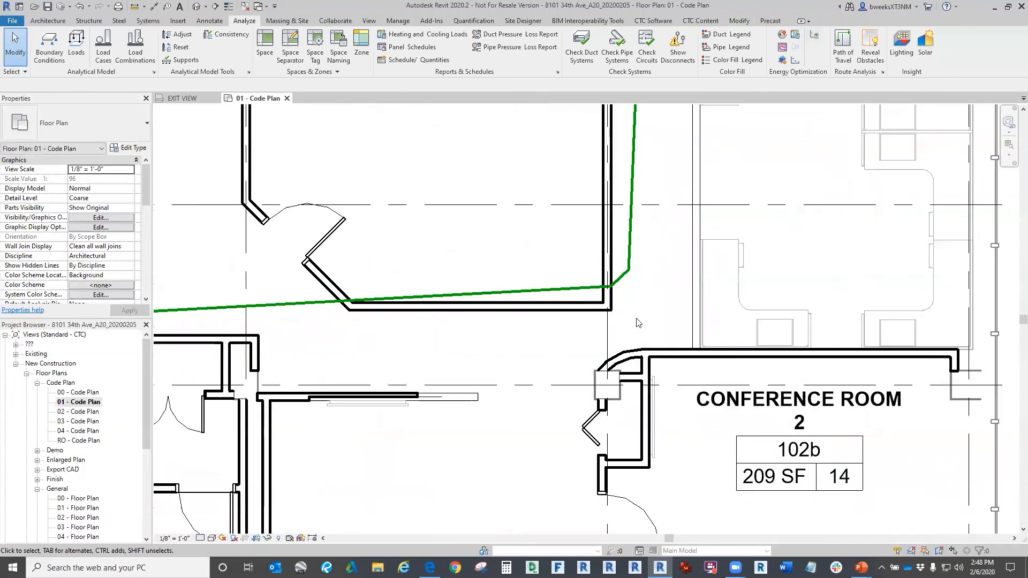
{"action": "scroll", "coordinate": [634, 352], "scroll_direction": "down", "scroll_amount": 2}
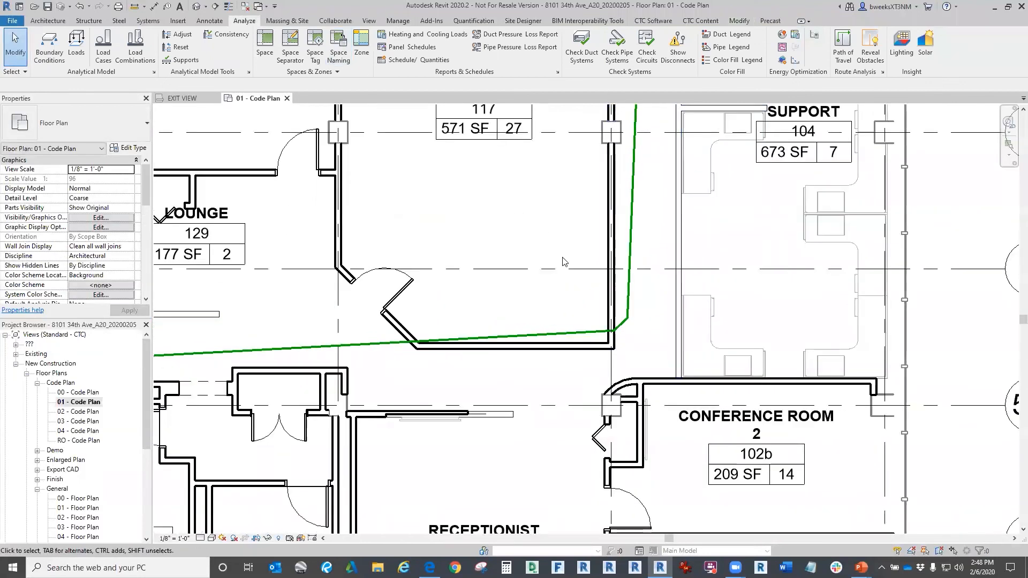
{"action": "left_click", "coordinate": [628, 282]}
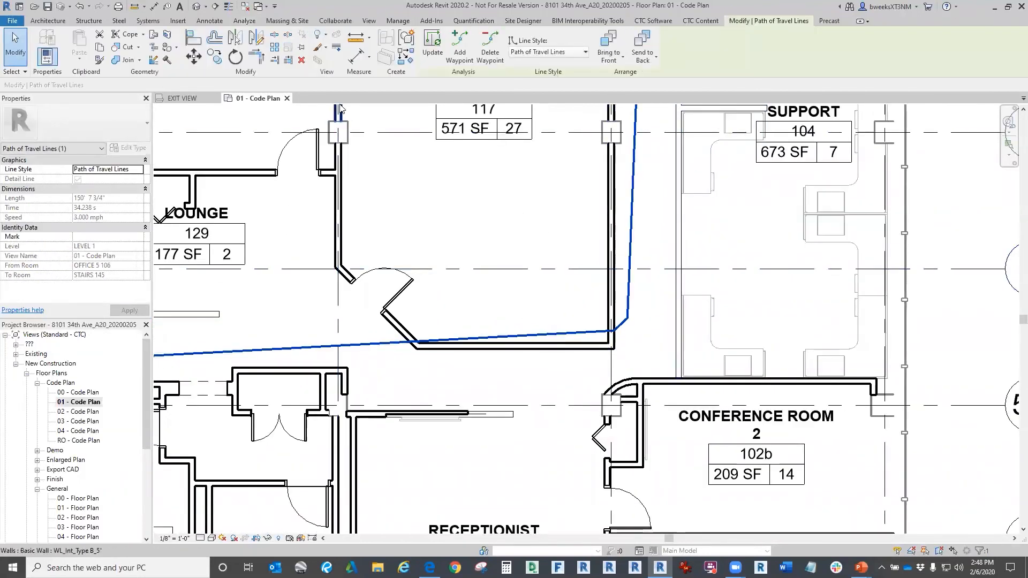
{"action": "left_click", "coordinate": [434, 52]}
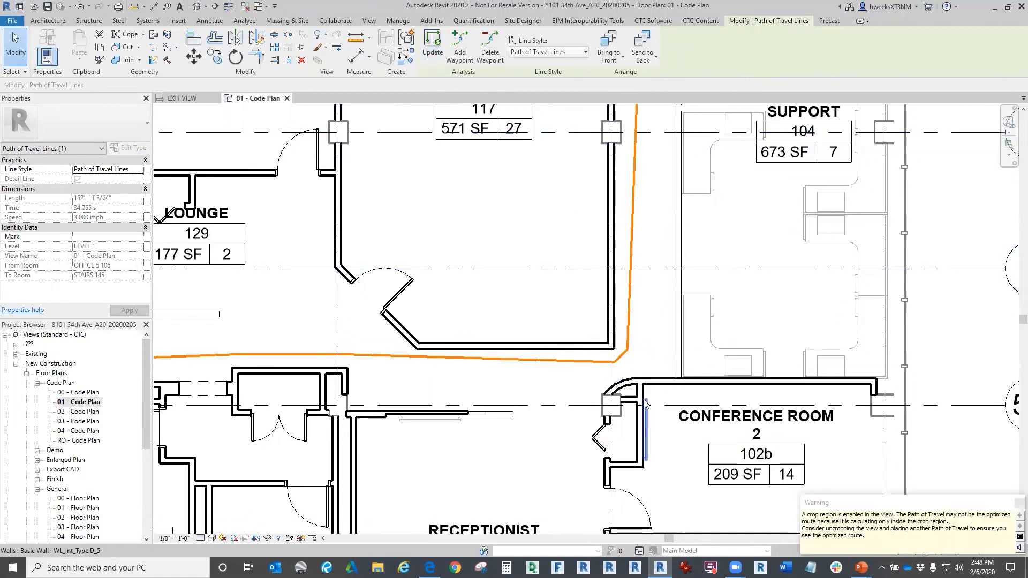
Step: Examine the rerouted travel path from Office 5 to Stairs 145 across the whole Level 1 code plan
{"action": "scroll", "coordinate": [684, 323], "scroll_direction": "down", "scroll_amount": 1}
{"action": "scroll", "coordinate": [684, 324], "scroll_direction": "down", "scroll_amount": 3}
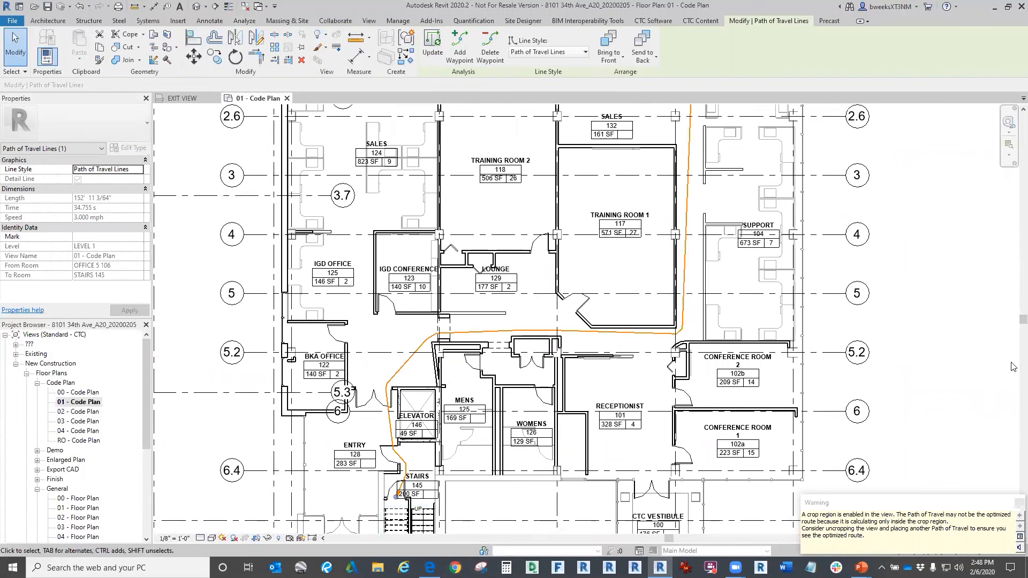
{"action": "left_click", "coordinate": [824, 371]}
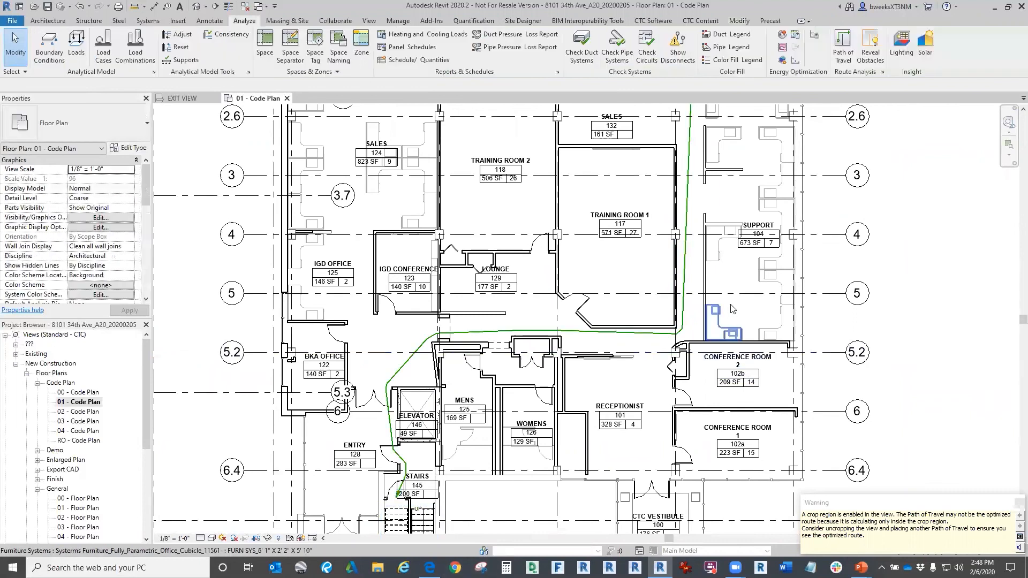
{"action": "scroll", "coordinate": [750, 279], "scroll_direction": "down", "scroll_amount": 1}
{"action": "middle_click_drag", "start_coordinate": [736, 226], "coordinate": [711, 259]}
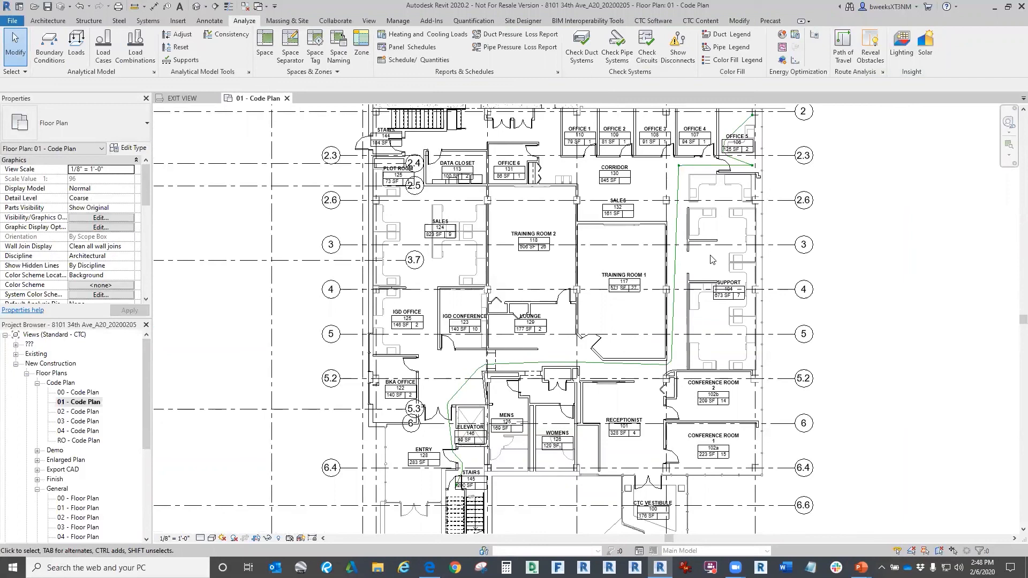
{"action": "scroll", "coordinate": [765, 160], "scroll_direction": "down", "scroll_amount": 3}
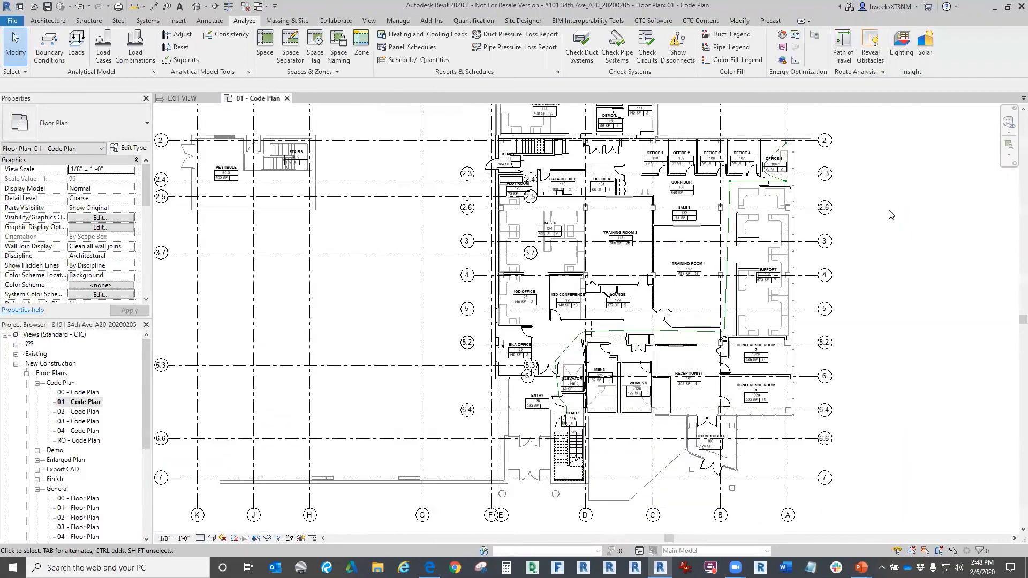
{"action": "scroll", "coordinate": [838, 227], "scroll_direction": "down", "scroll_amount": 1}
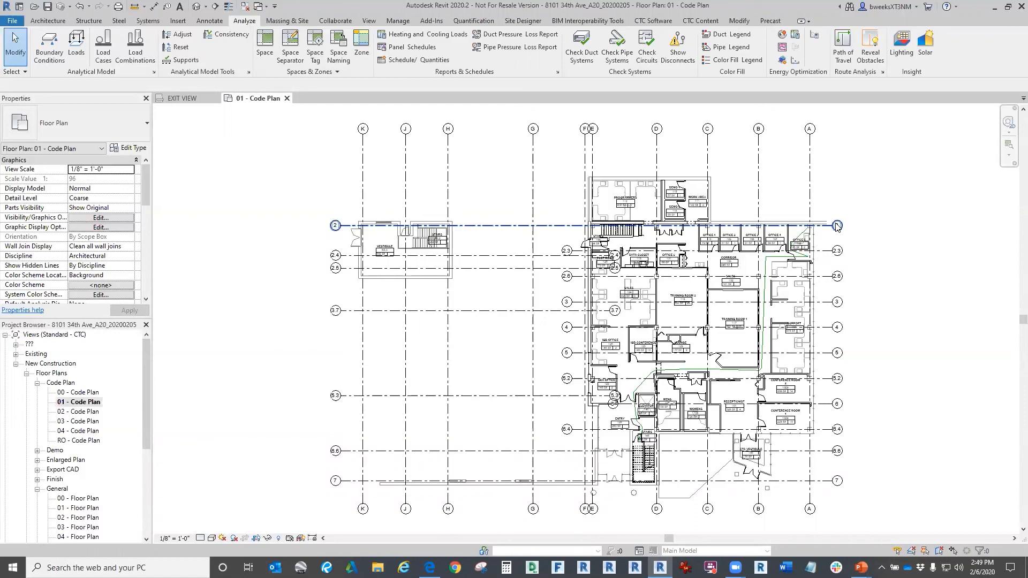
Step: Look through the Premium Tools and Free Tools of the CTC BIM Manager Suite
{"action": "left_click", "coordinate": [656, 22]}
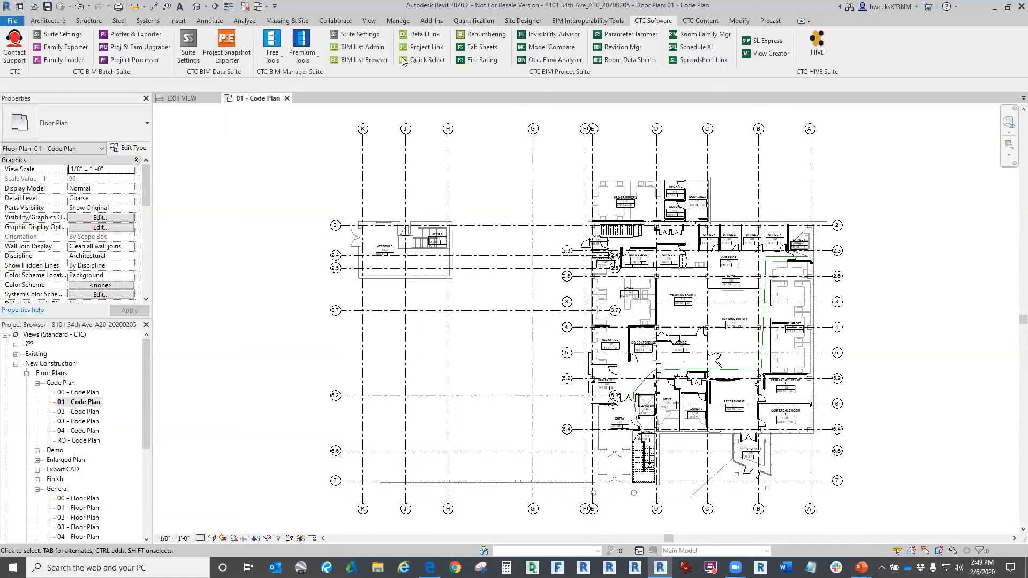
{"action": "left_click", "coordinate": [313, 60]}
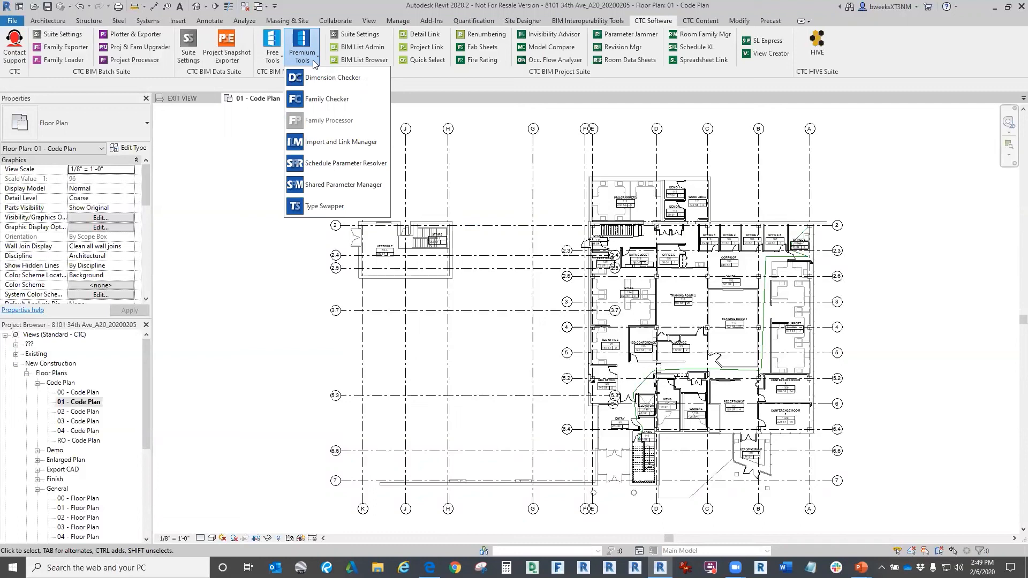
{"action": "left_click", "coordinate": [275, 57]}
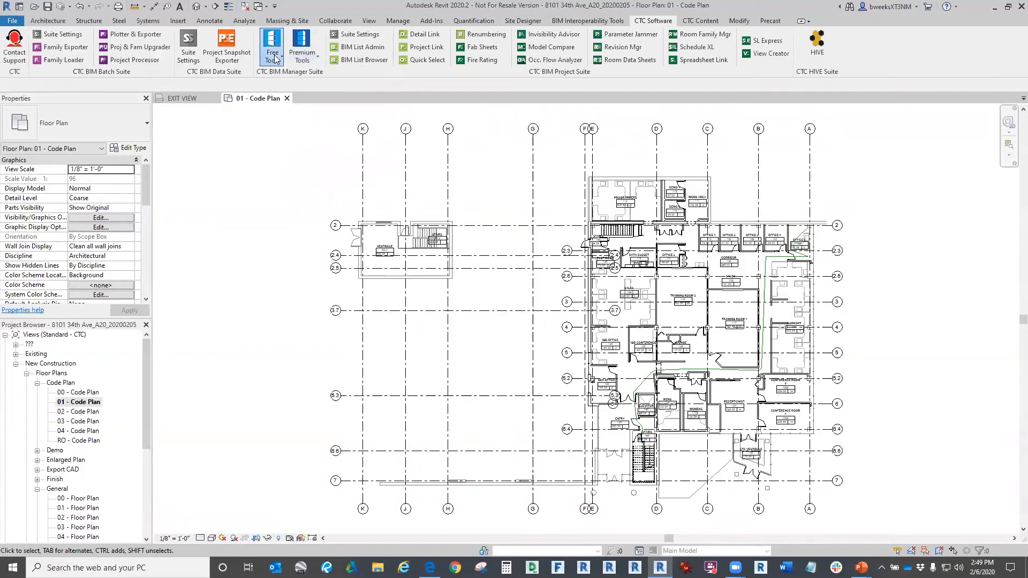